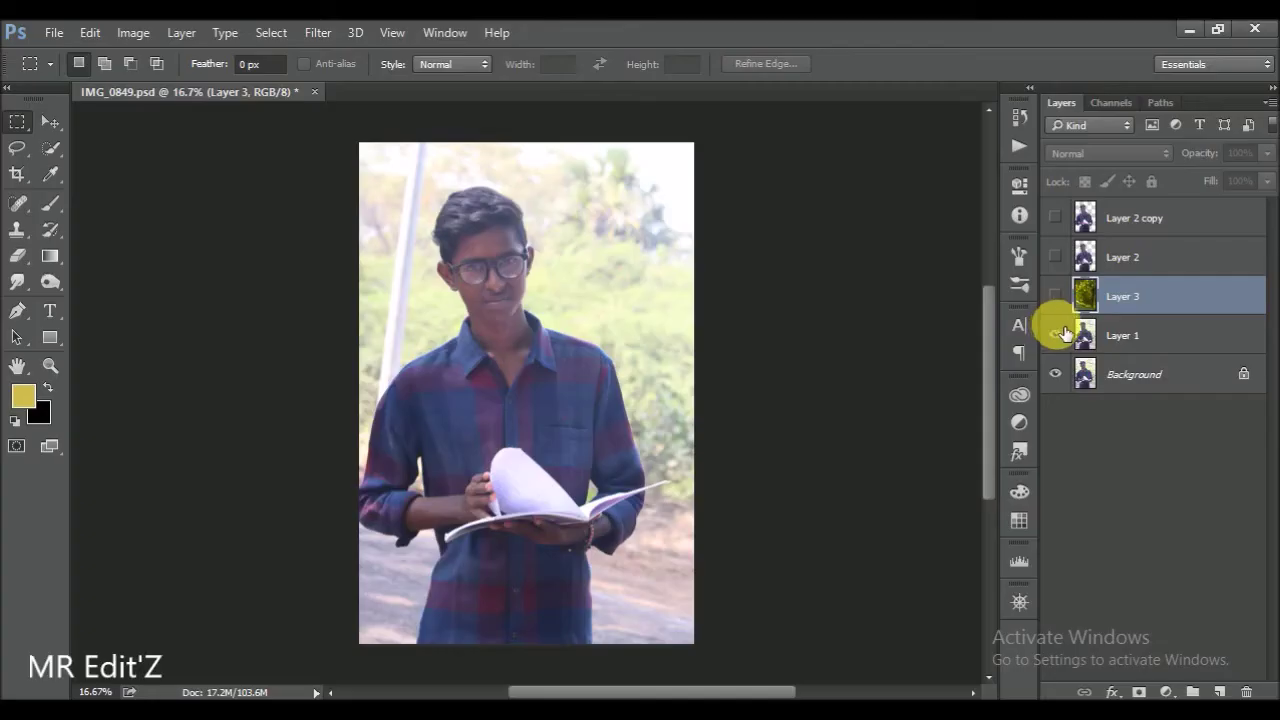
- Show the green background and boy layers, and delete Layer 2 copy
click(1063, 302)
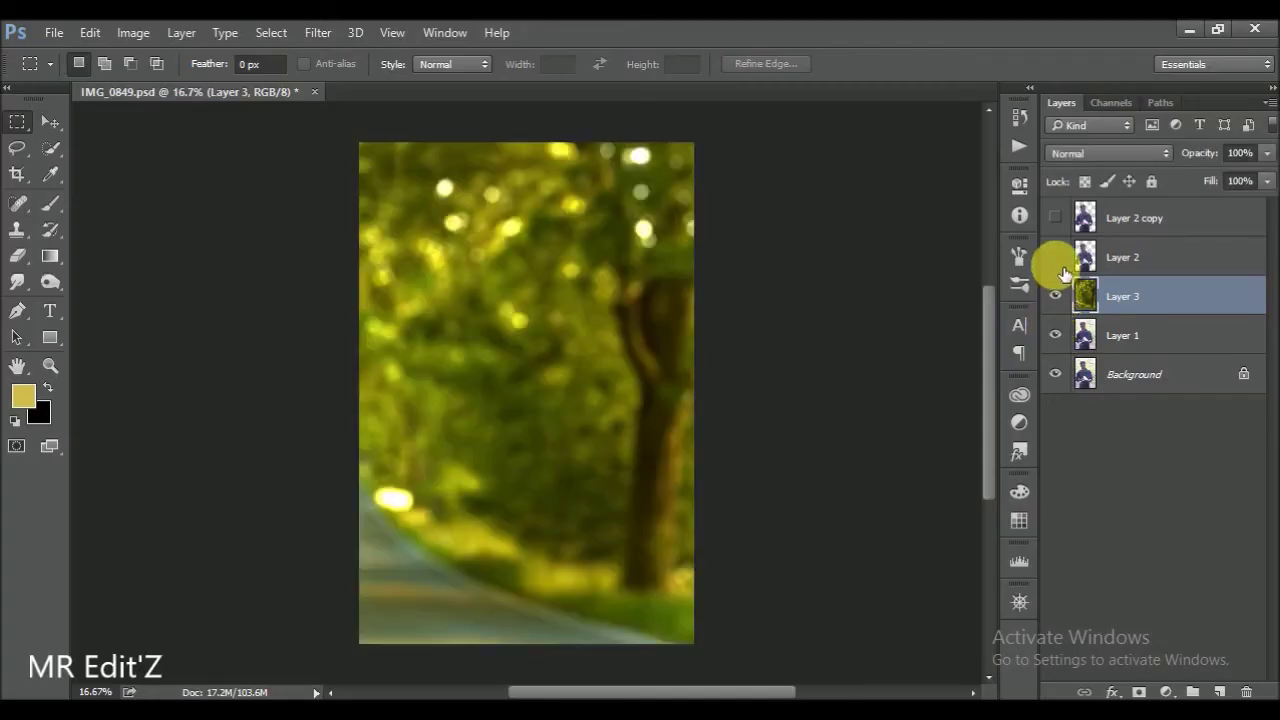
click(1062, 266)
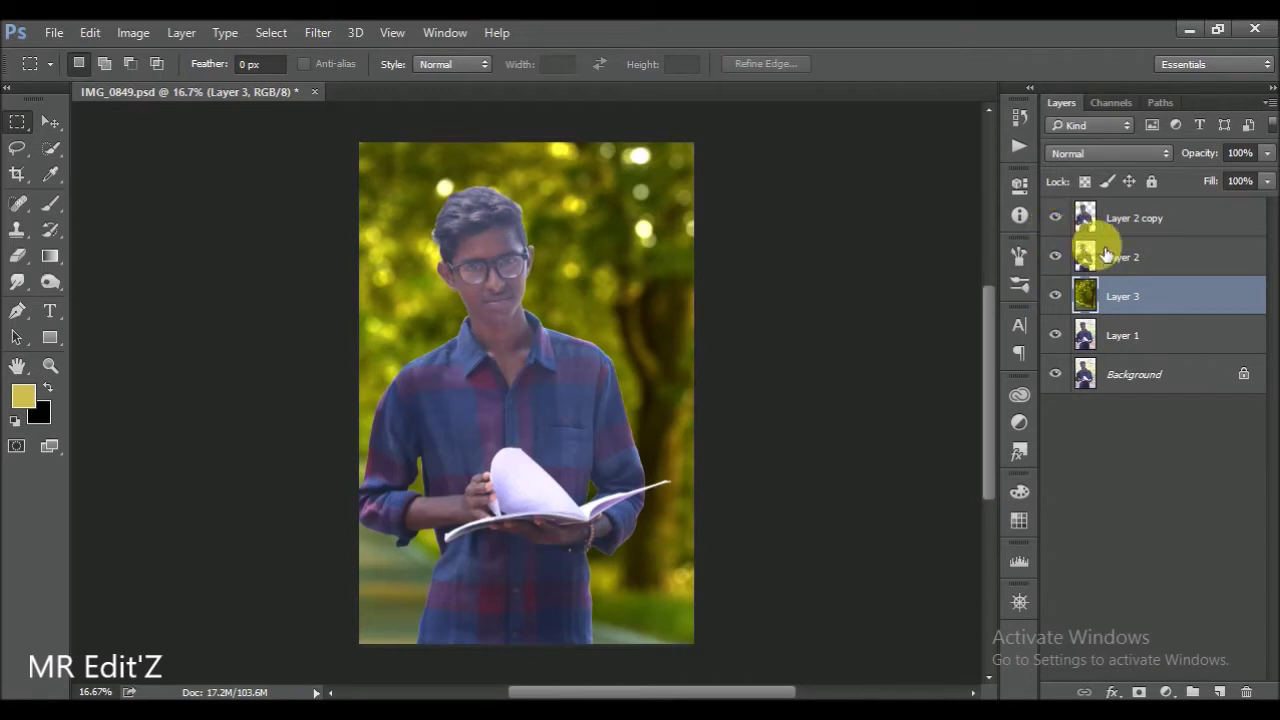
click(1107, 255)
click(1145, 225)
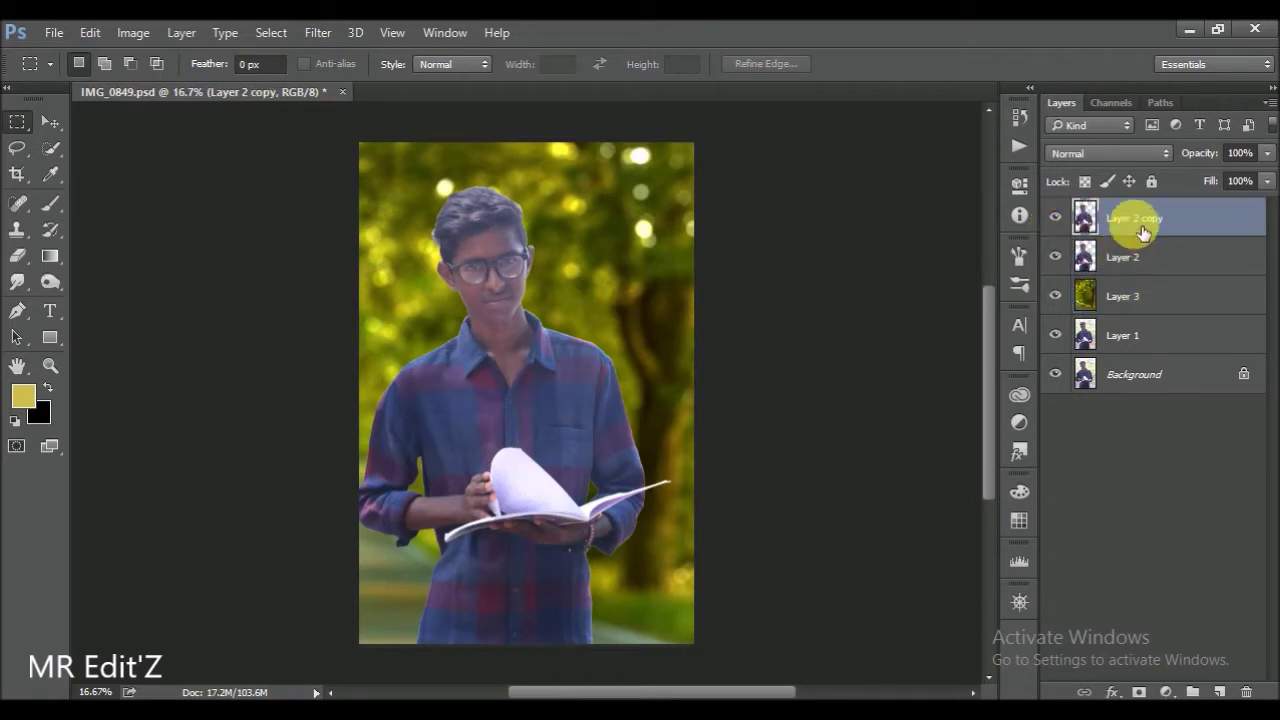
drag(1135, 218, 1246, 692)
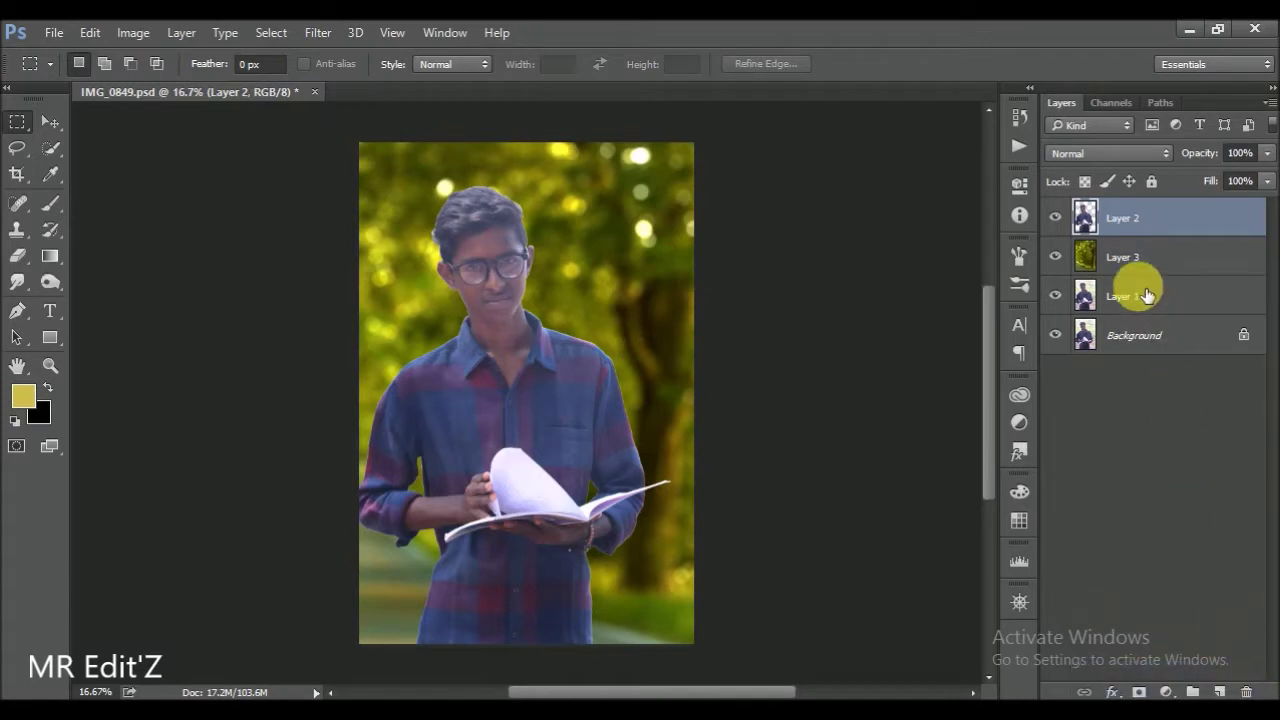
- Reposition the green bokeh background layer (Layer 3) behind the boy
click(1147, 295)
key(alt+bracketright)
click(1055, 295)
click(1055, 257)
click(1055, 257)
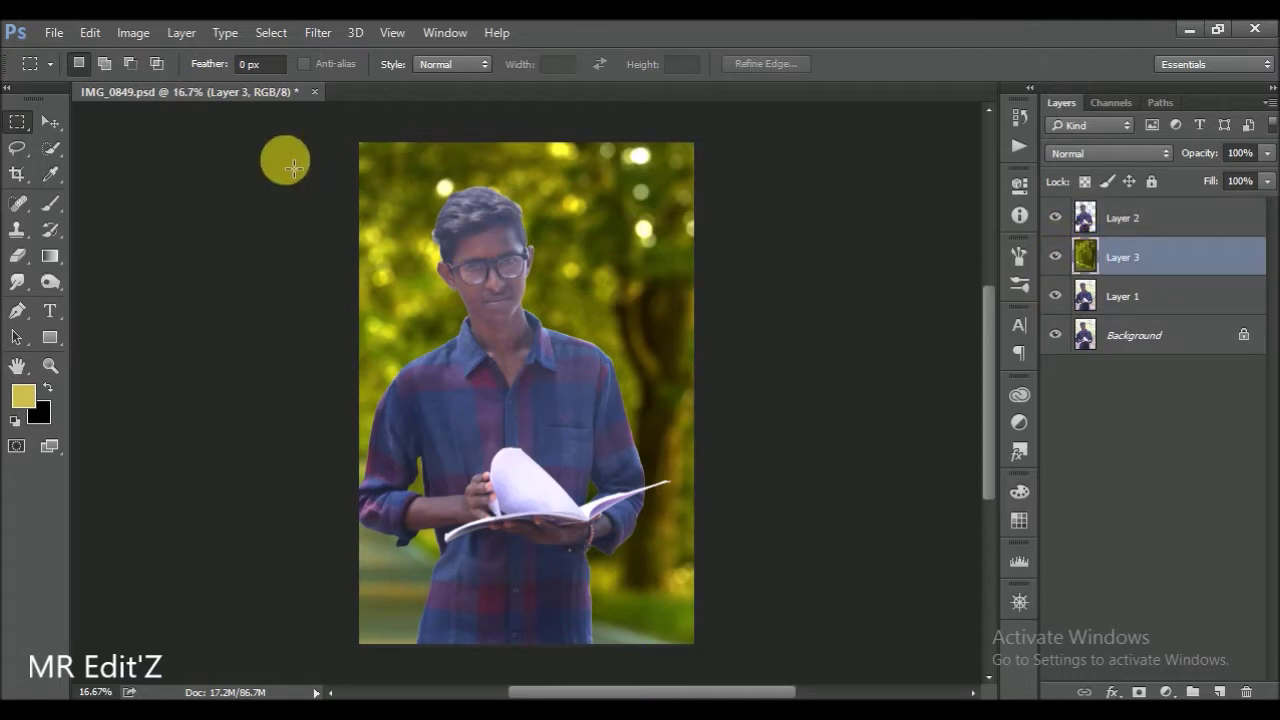
click(50, 121)
mouse_move(578, 353)
mouse_down()
mouse_move(651, 383)
mouse_move(647, 369)
mouse_up()
scroll(651, 386, down, 3)
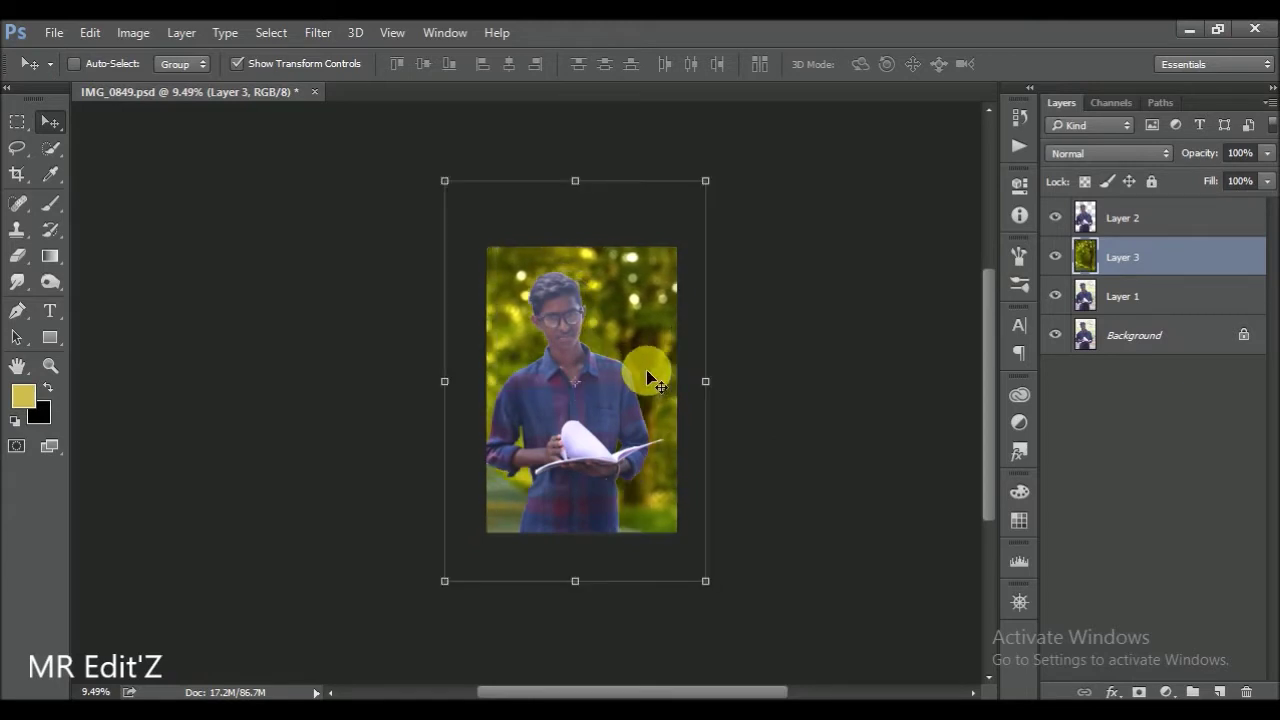
scroll(647, 369, up, 1)
- Select the Background layer and save the document
click(1114, 347)
key(ctrl+s)
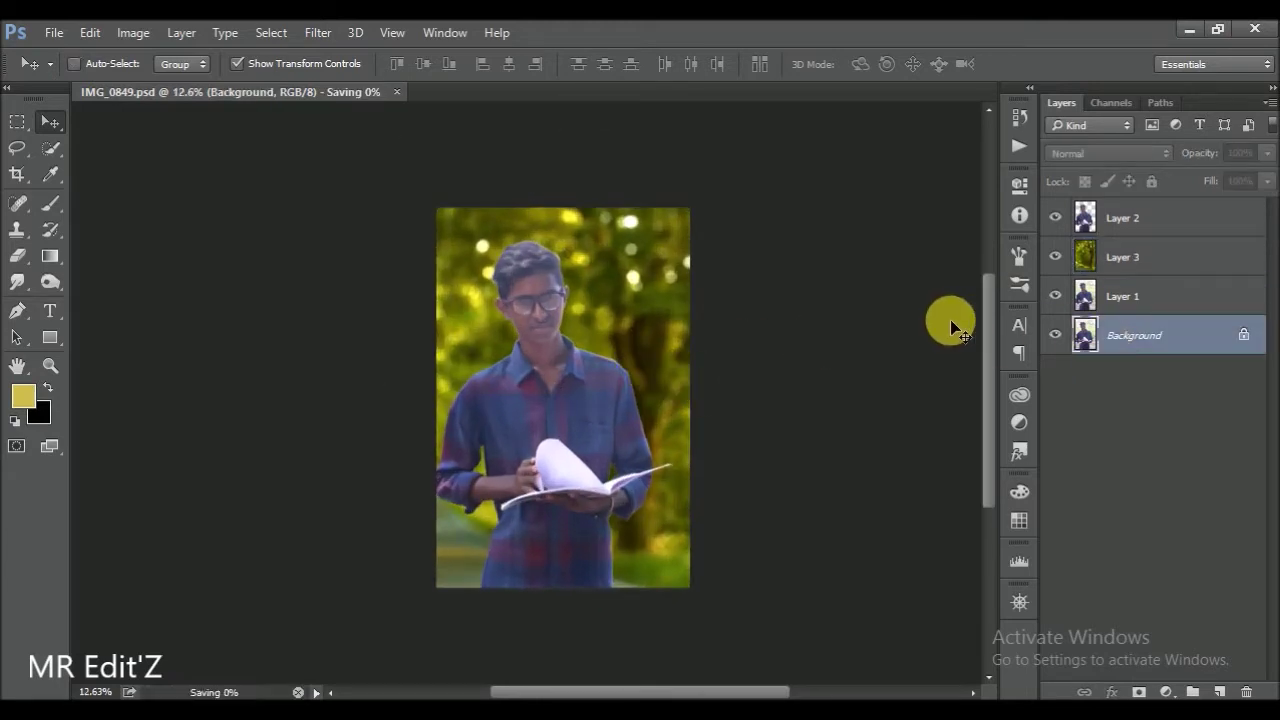
scroll(651, 374, up, 1)
scroll(651, 374, up, 1)
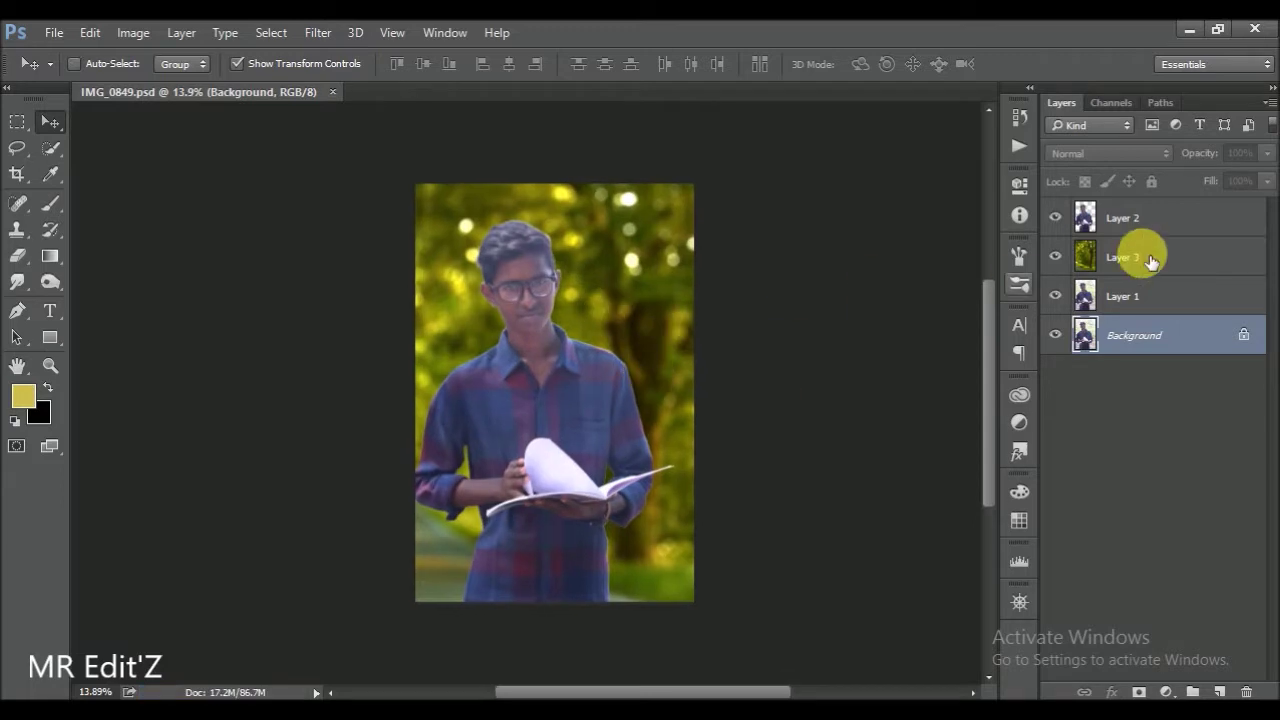
- Duplicate the boy's Layer 2 and apply the Camera Raw Filter to the copy
click(1112, 224)
click(318, 32)
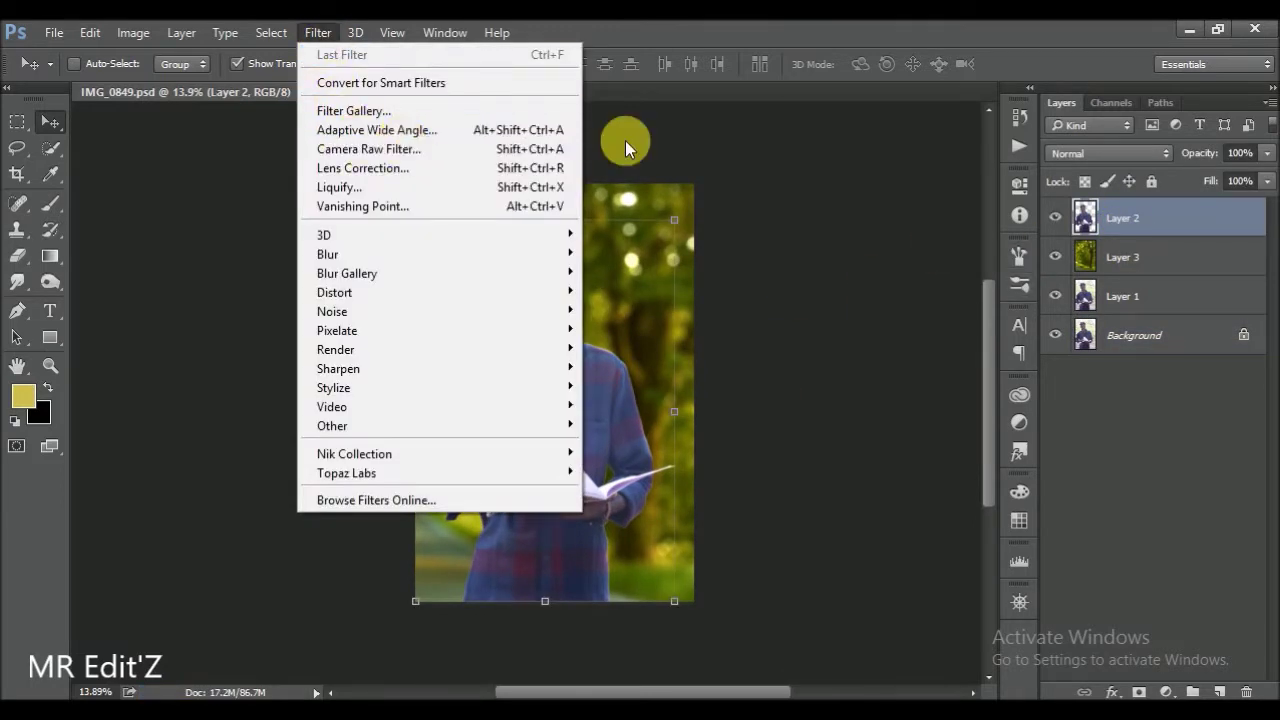
key(Escape)
drag(1130, 218, 1228, 680)
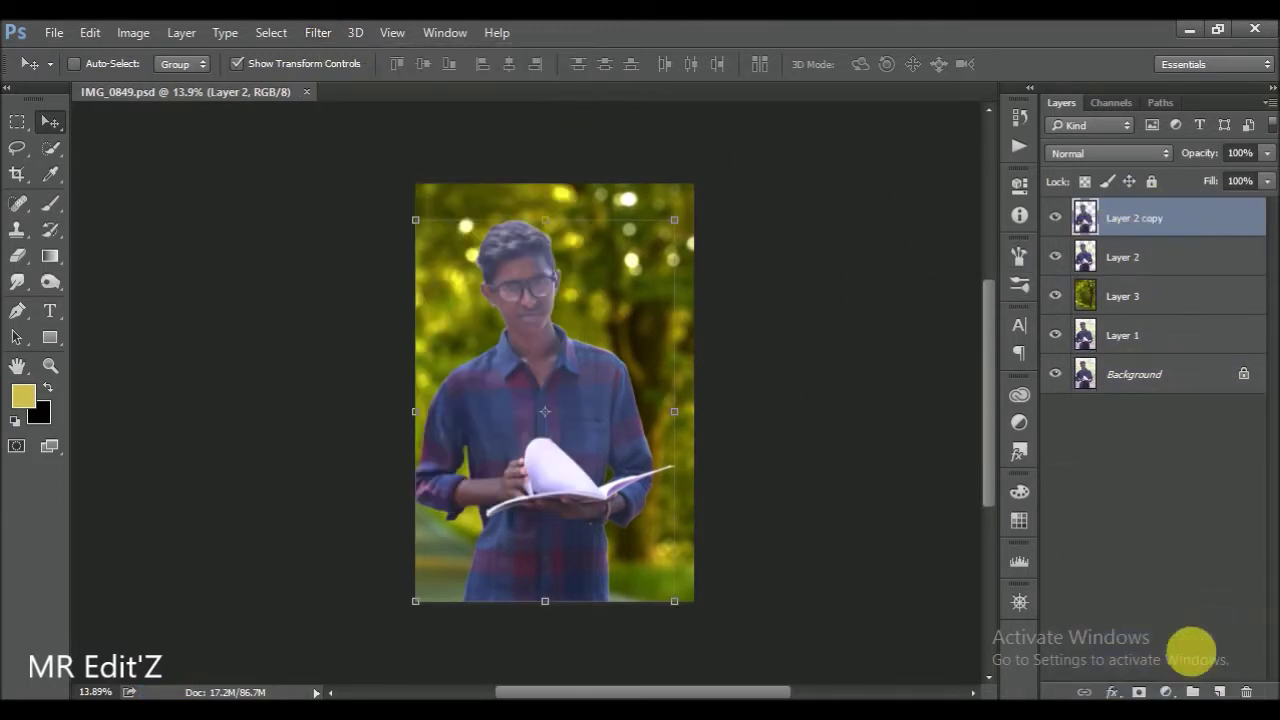
click(318, 32)
click(428, 148)
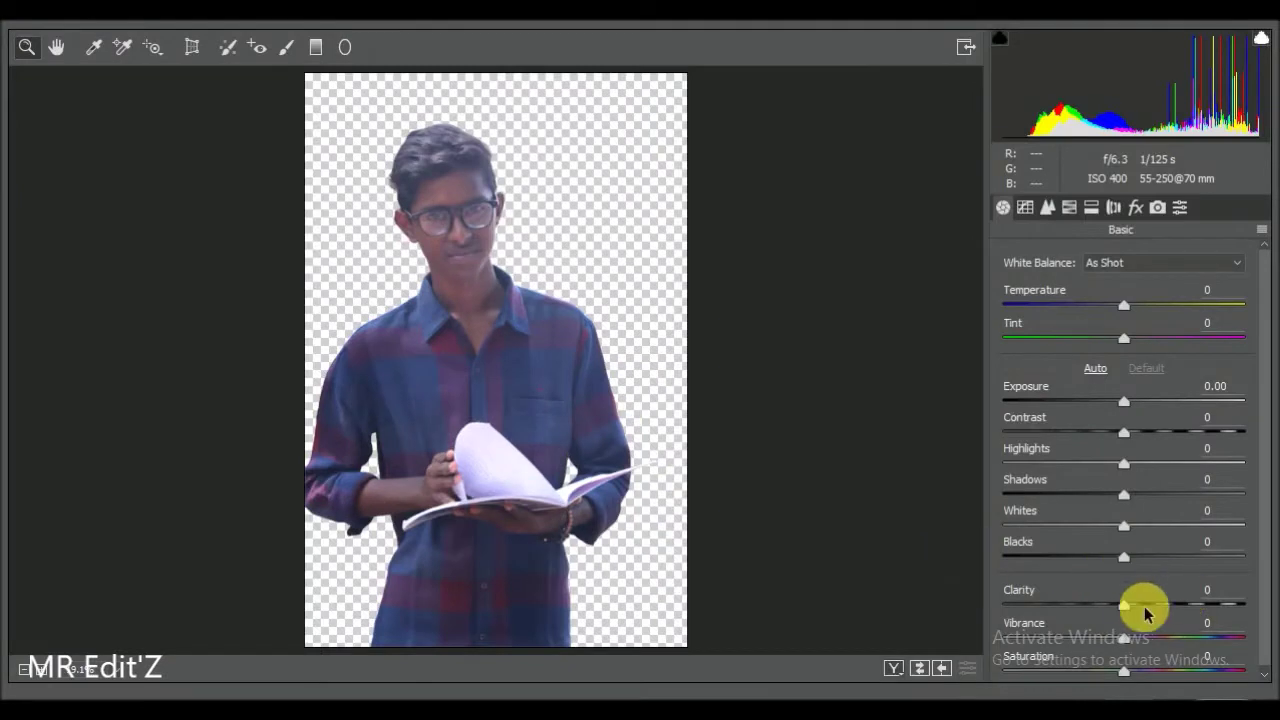
- Raise Contrast to +33, Shadows +100, Clarity +40 and Vibrance +64 in Camera Raw's Basic panel
mouse_move(1150, 606)
mouse_down()
mouse_move(1250, 638)
mouse_move(1200, 638)
mouse_up()
mouse_move(1124, 556)
mouse_down()
mouse_move(1166, 556)
mouse_move(1138, 565)
mouse_move(1201, 524)
mouse_up()
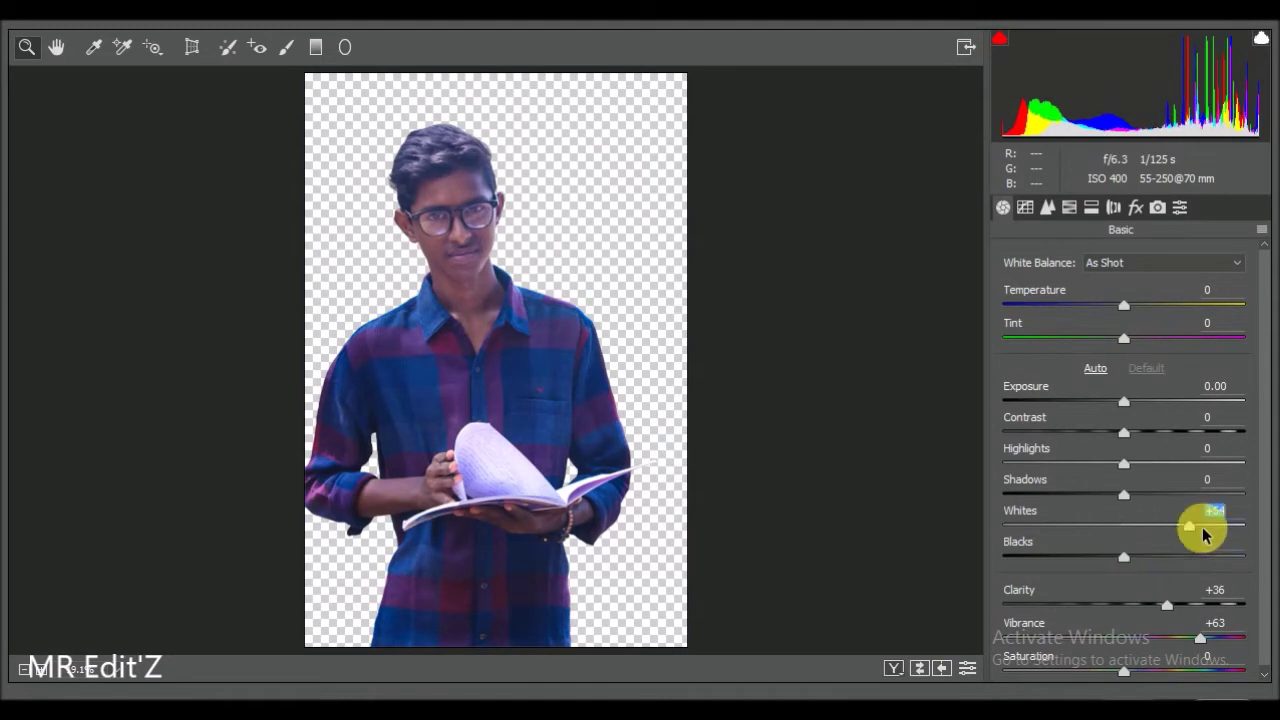
drag(1124, 494, 1270, 491)
mouse_move(1131, 466)
mouse_down()
mouse_move(1149, 466)
mouse_move(1159, 434)
mouse_move(1183, 468)
mouse_up()
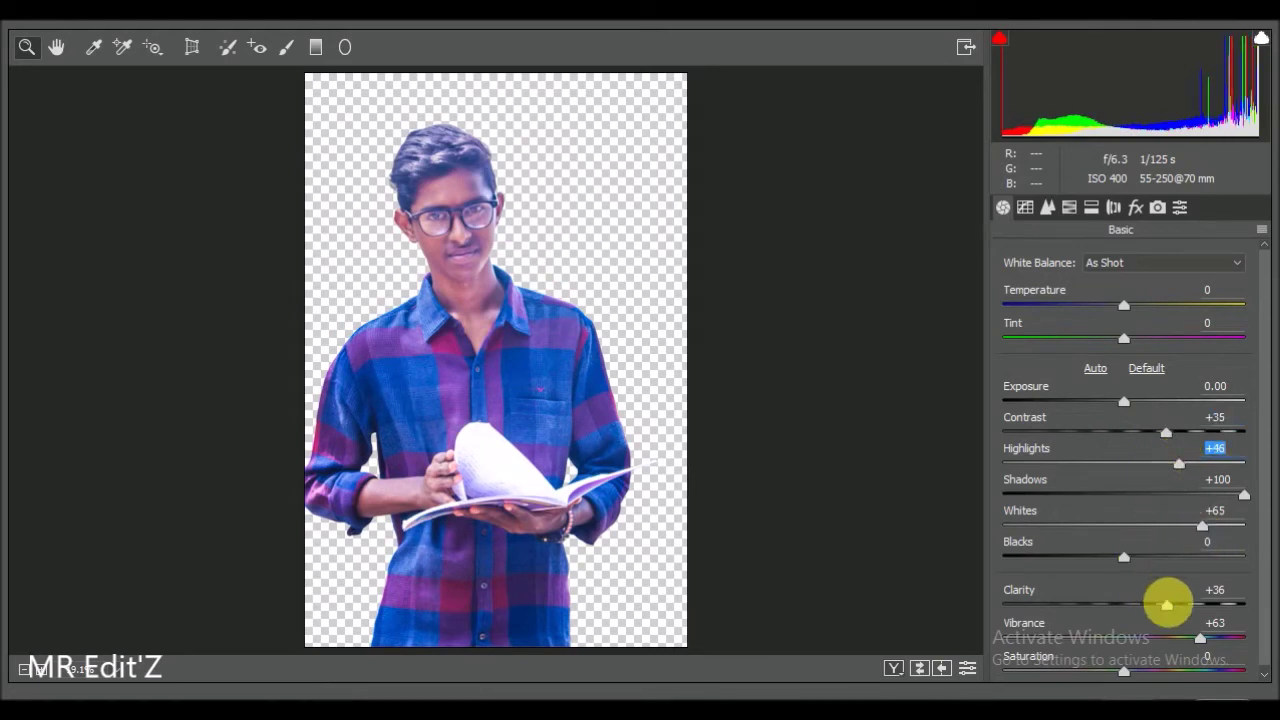
mouse_move(1171, 605)
mouse_down()
mouse_move(1154, 634)
mouse_move(1200, 640)
mouse_up()
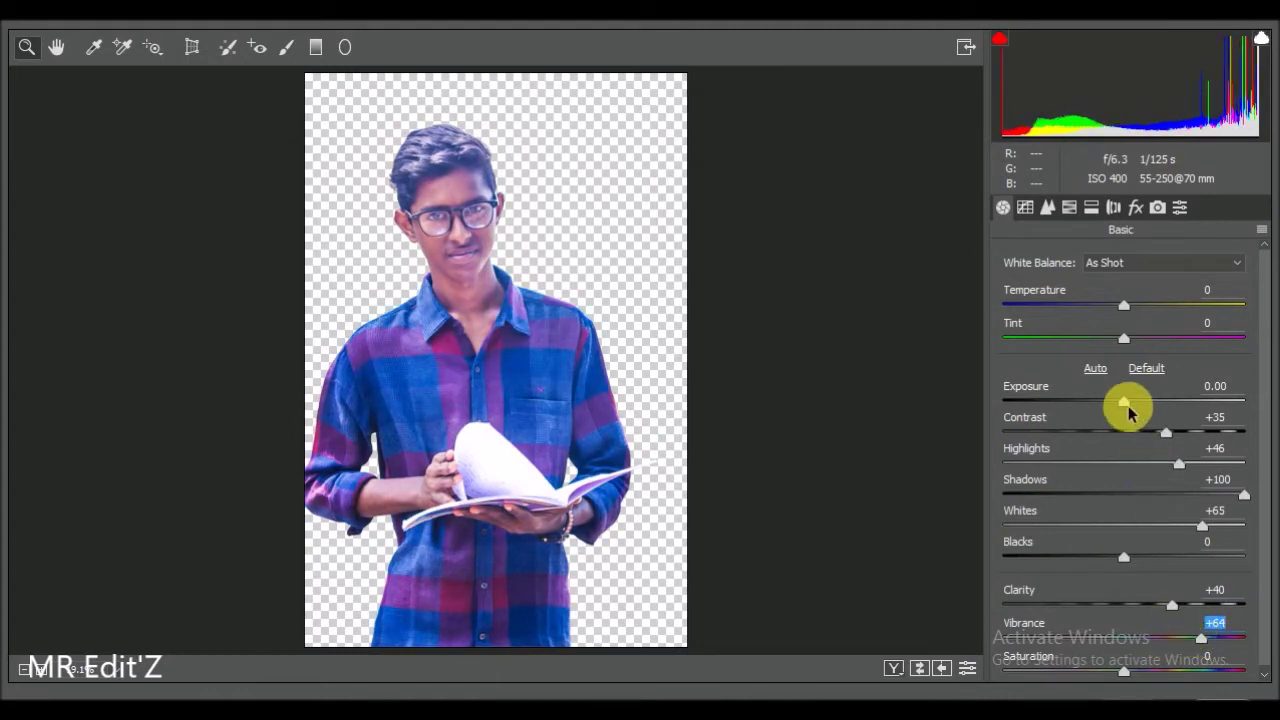
mouse_move(1166, 432)
mouse_down()
mouse_move(1160, 466)
mouse_move(1272, 470)
mouse_move(1243, 457)
mouse_move(862, 462)
mouse_up()
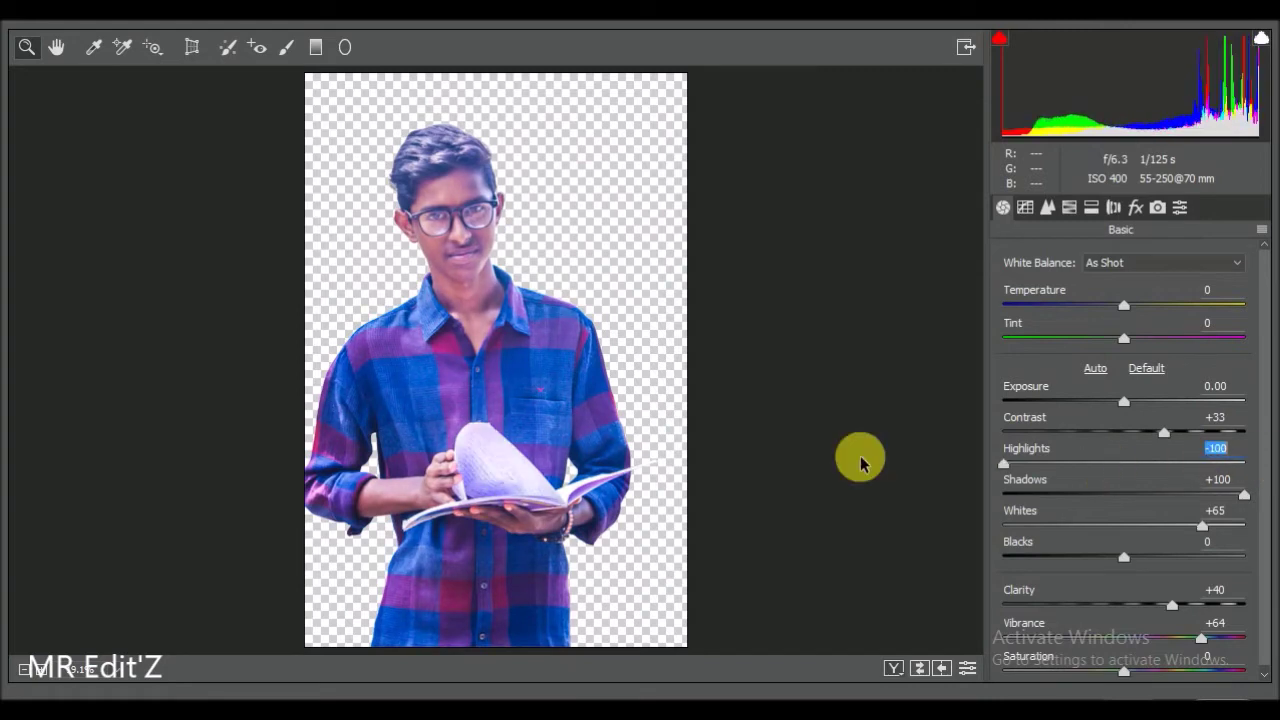
- Reset Whites and Highlights to 0, and start brushing a brightening adjustment over the face
double_click(1200, 526)
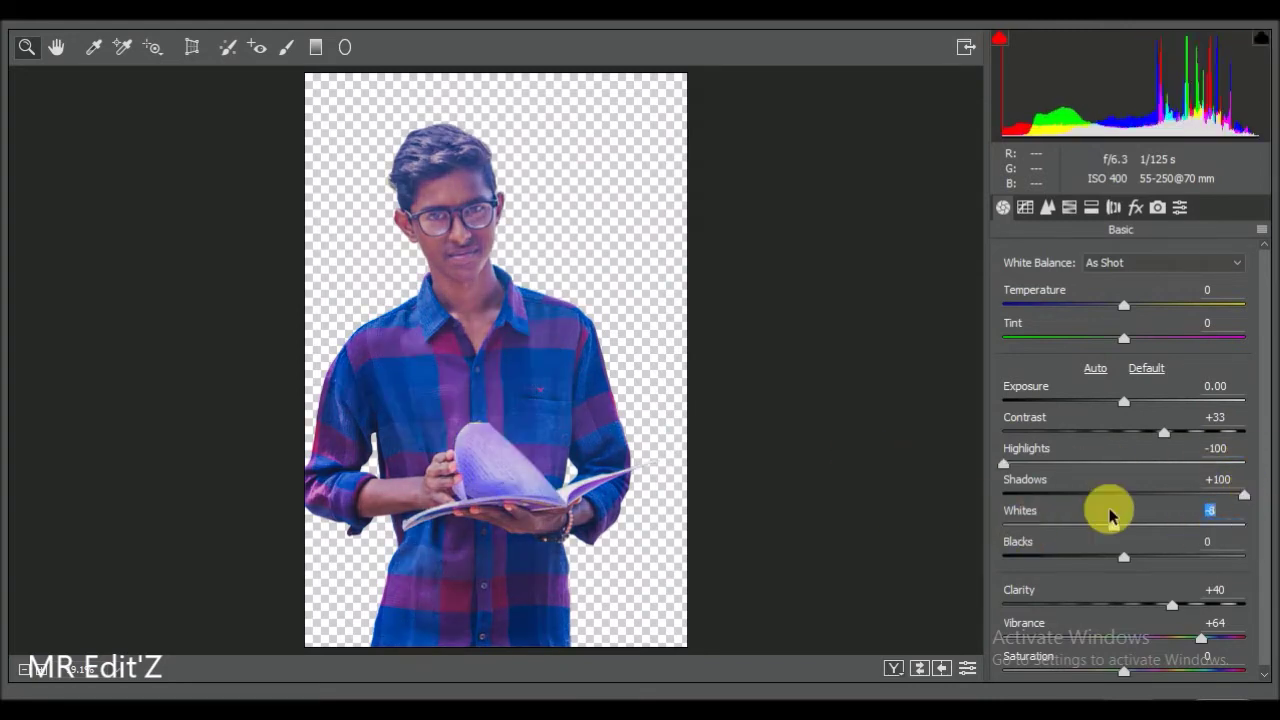
double_click(1048, 465)
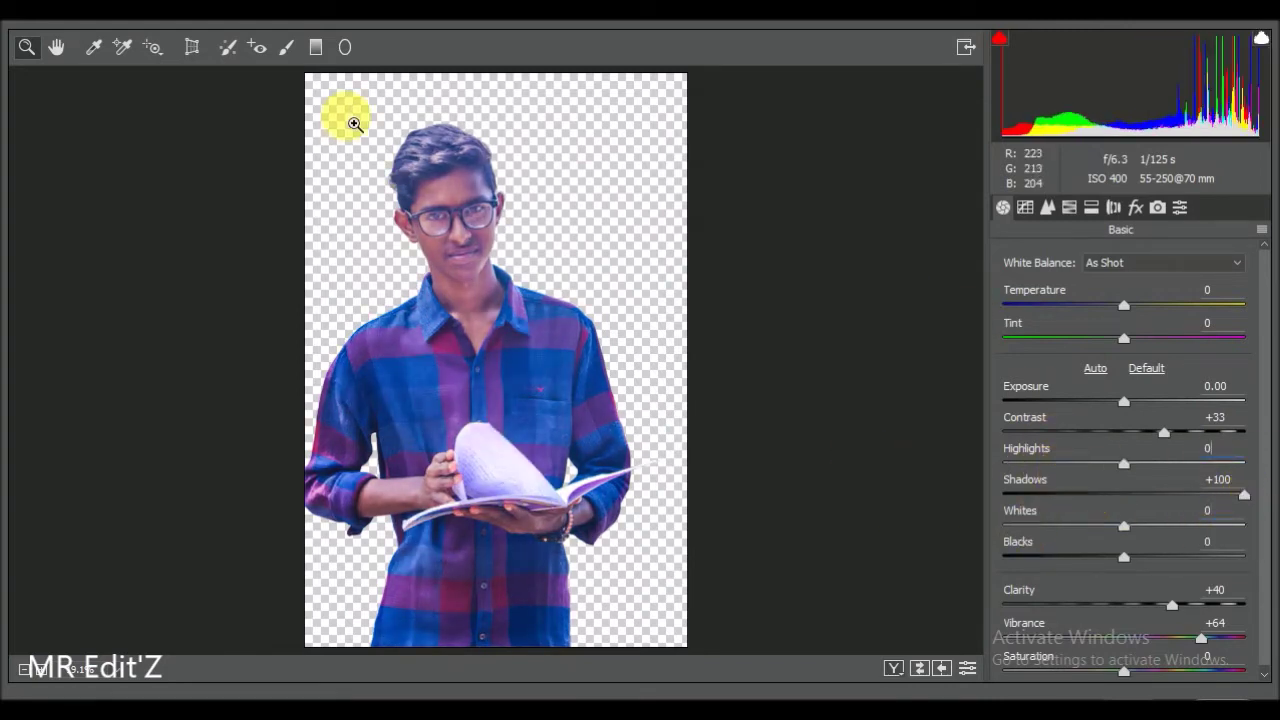
click(286, 47)
drag(452, 226, 497, 210)
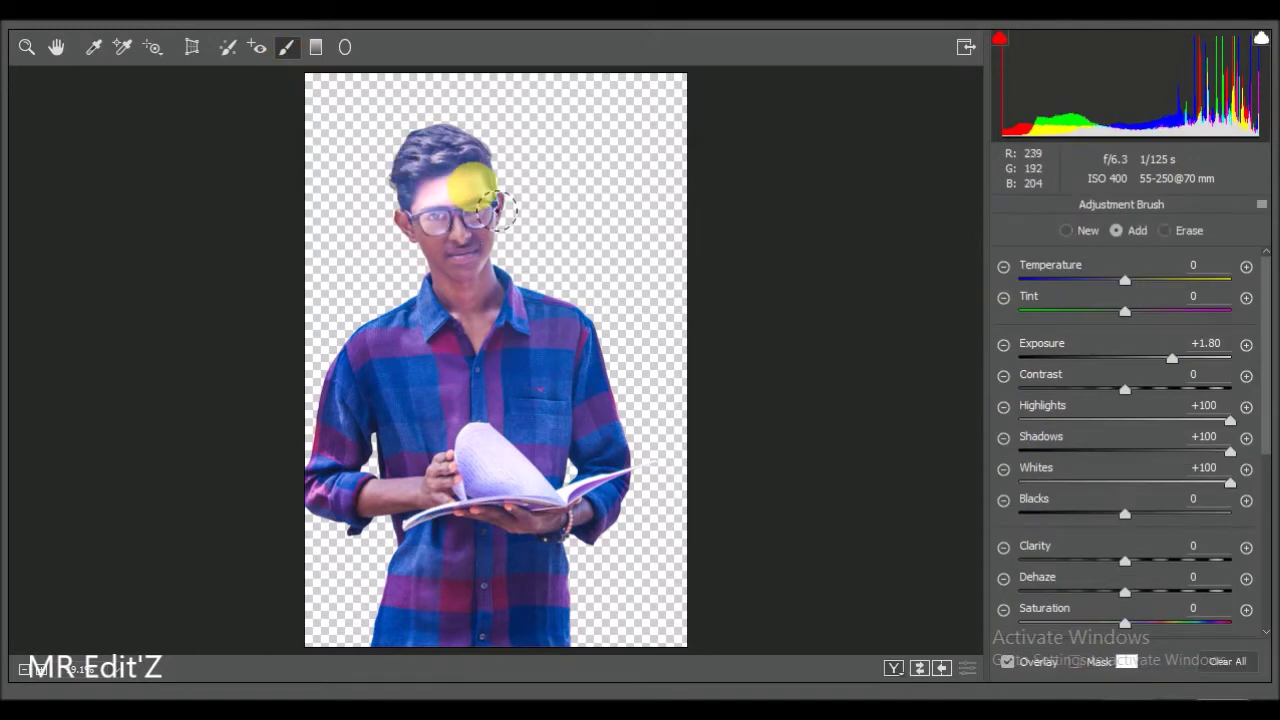
- Zero the brush's tone settings and paint the adjustment down the face to the neck
drag(1228, 420, 1127, 420)
click(1143, 452)
text(0)
key(Tab)
text(0)
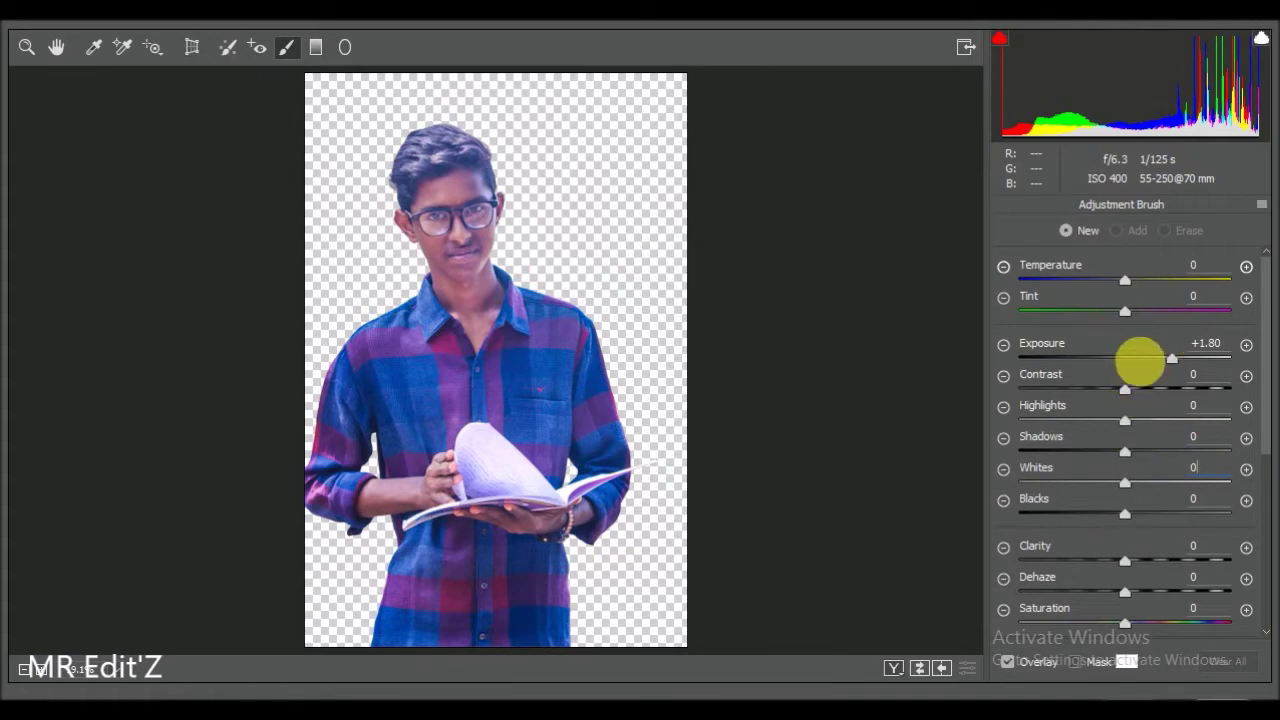
drag(513, 222, 485, 322)
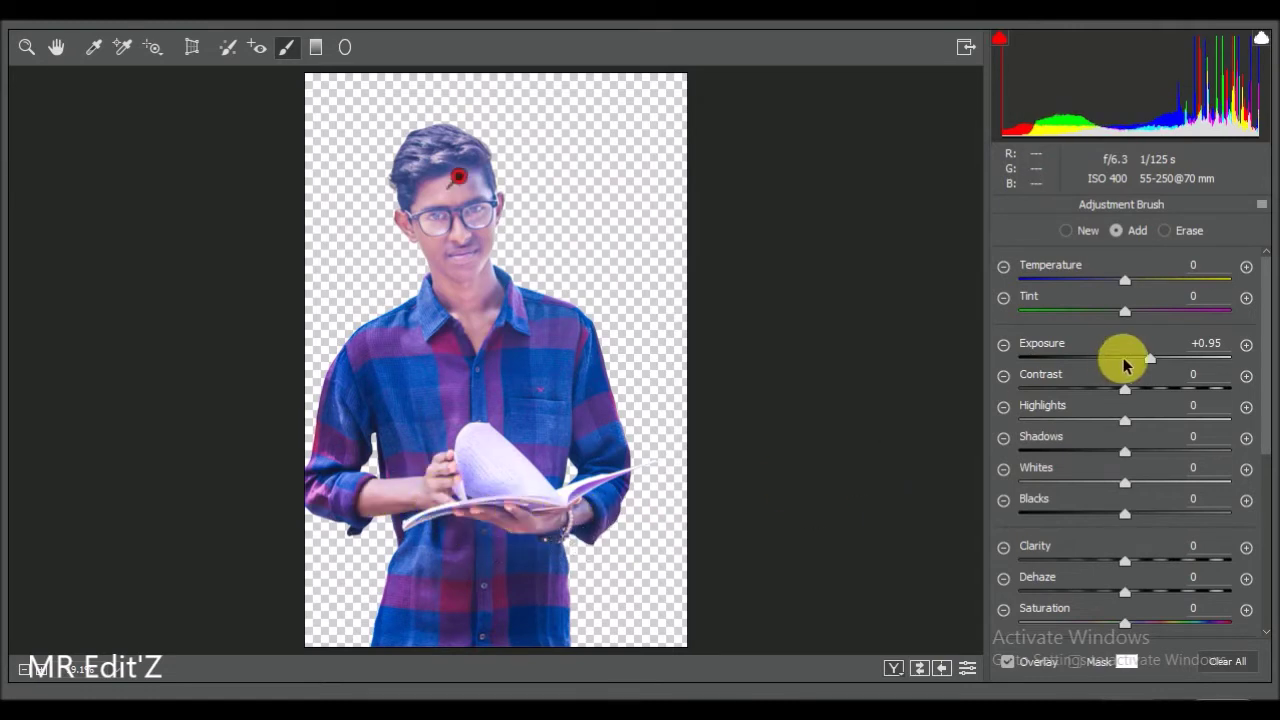
- Give the face brush Contrast +82, Highlights +37, Shadows -12, Whites +24 and Saturation -20
drag(1125, 389, 1210, 390)
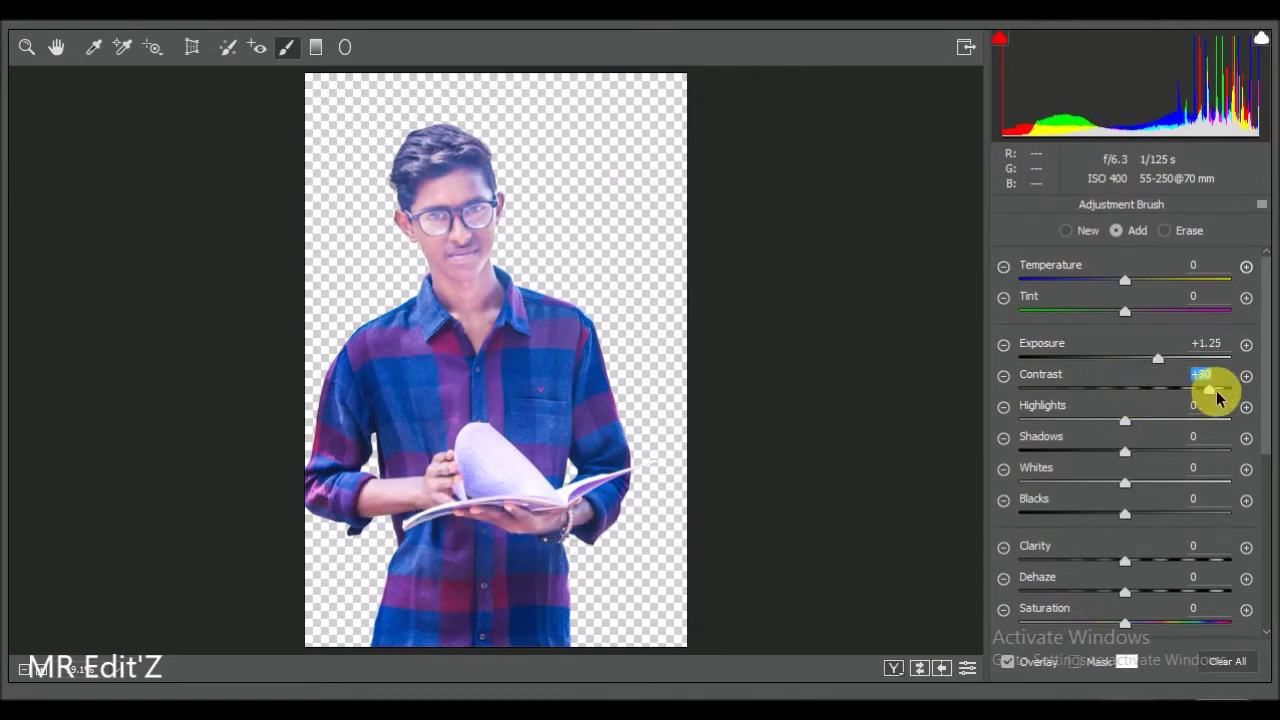
mouse_move(1125, 451)
mouse_down()
mouse_move(1112, 451)
mouse_move(1165, 420)
mouse_up()
mouse_move(1125, 483)
mouse_down()
mouse_move(1182, 483)
mouse_move(1143, 483)
mouse_up()
click(1145, 486)
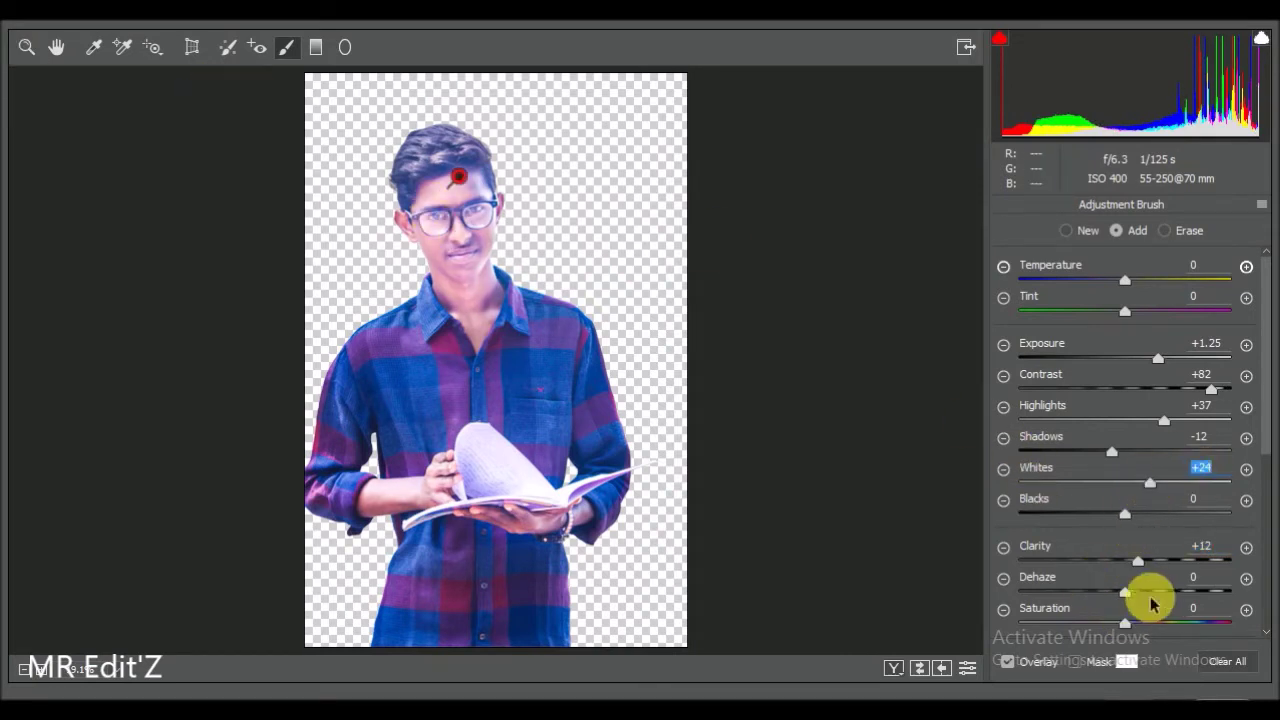
drag(1125, 622, 1086, 620)
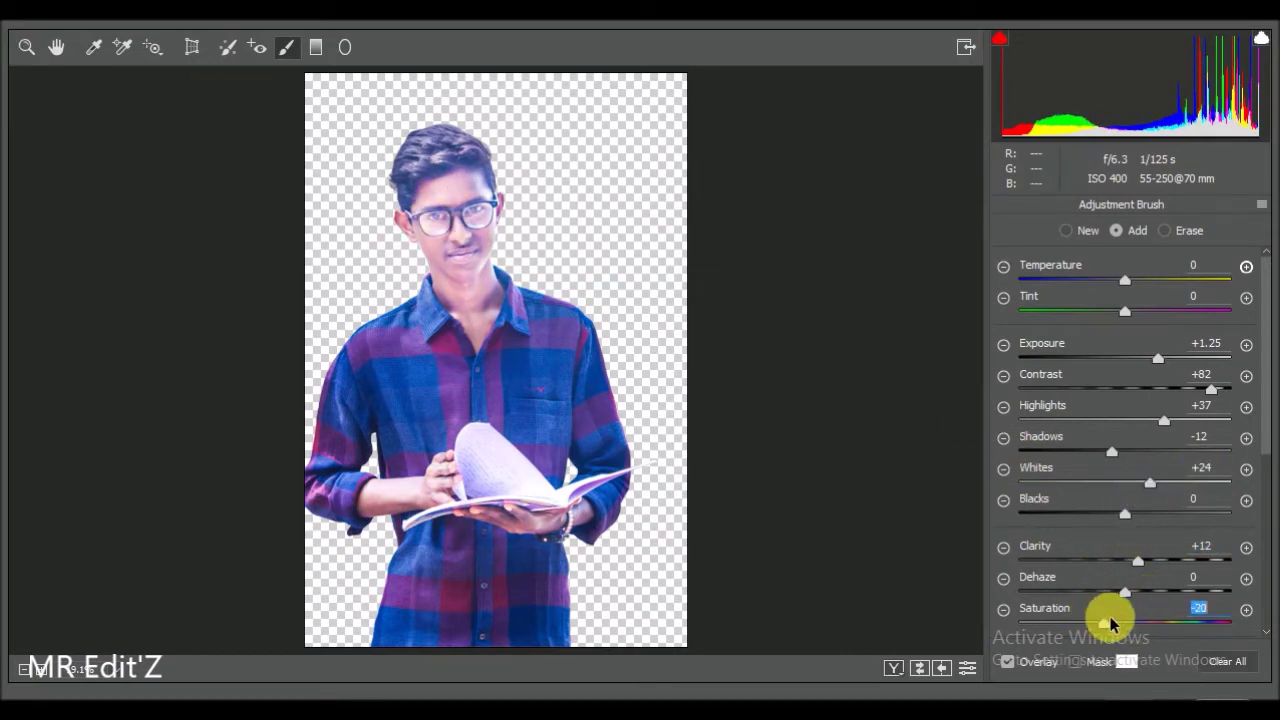
click(28, 48)
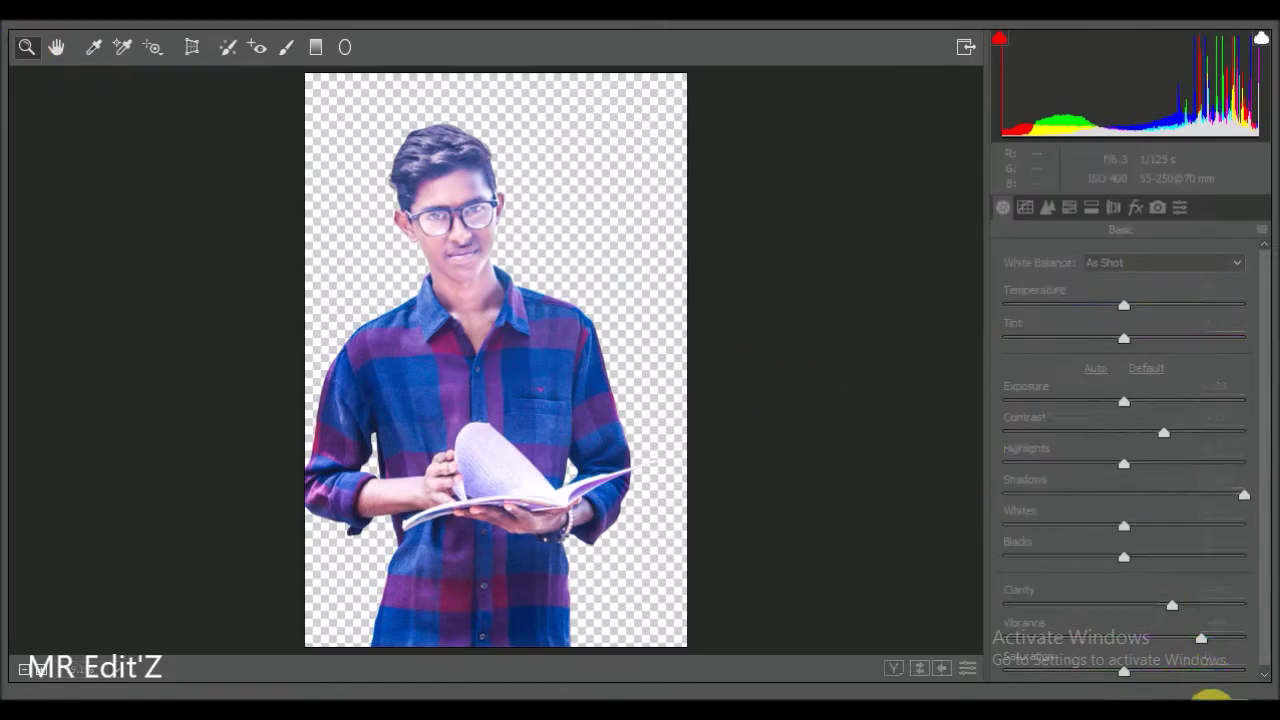
- Apply the Camera Raw grade to Layer 2 copy and compare it before and after
click(1220, 702)
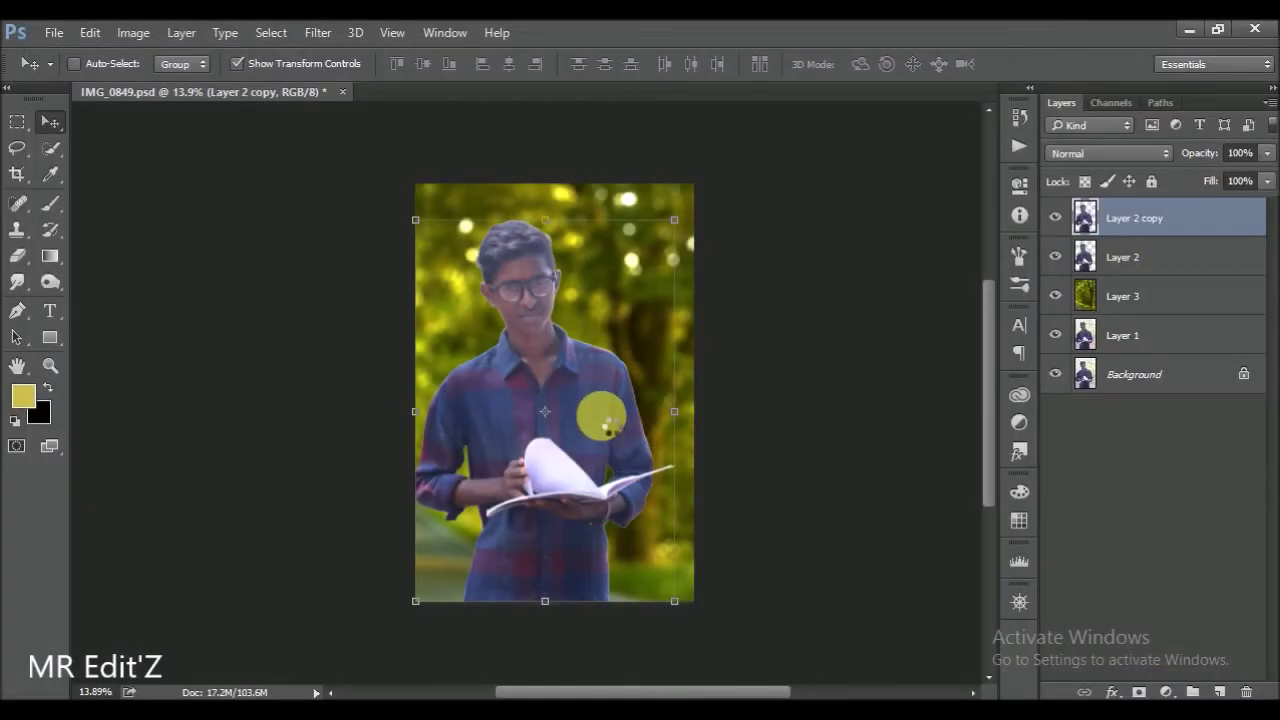
scroll(535, 345, up, 2)
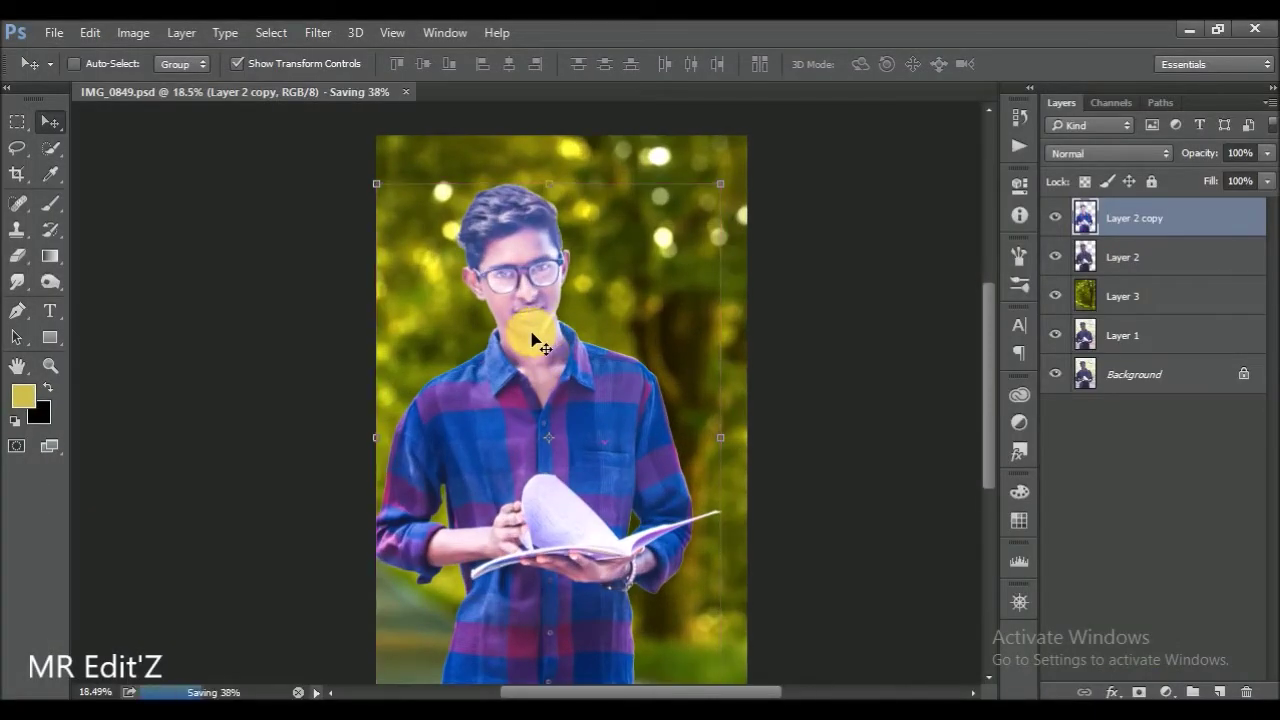
scroll(545, 330, down, 2)
scroll(530, 280, up, 3)
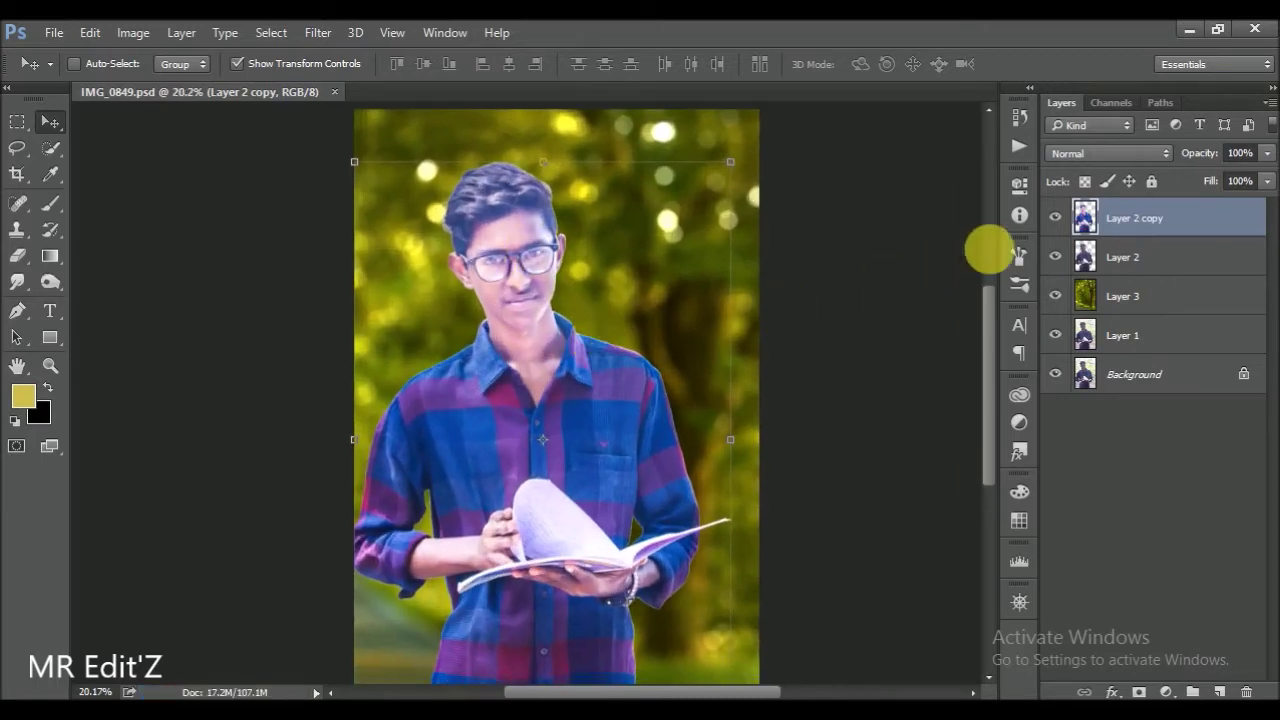
click(1055, 217)
click(1055, 217)
scroll(808, 449, down, 2)
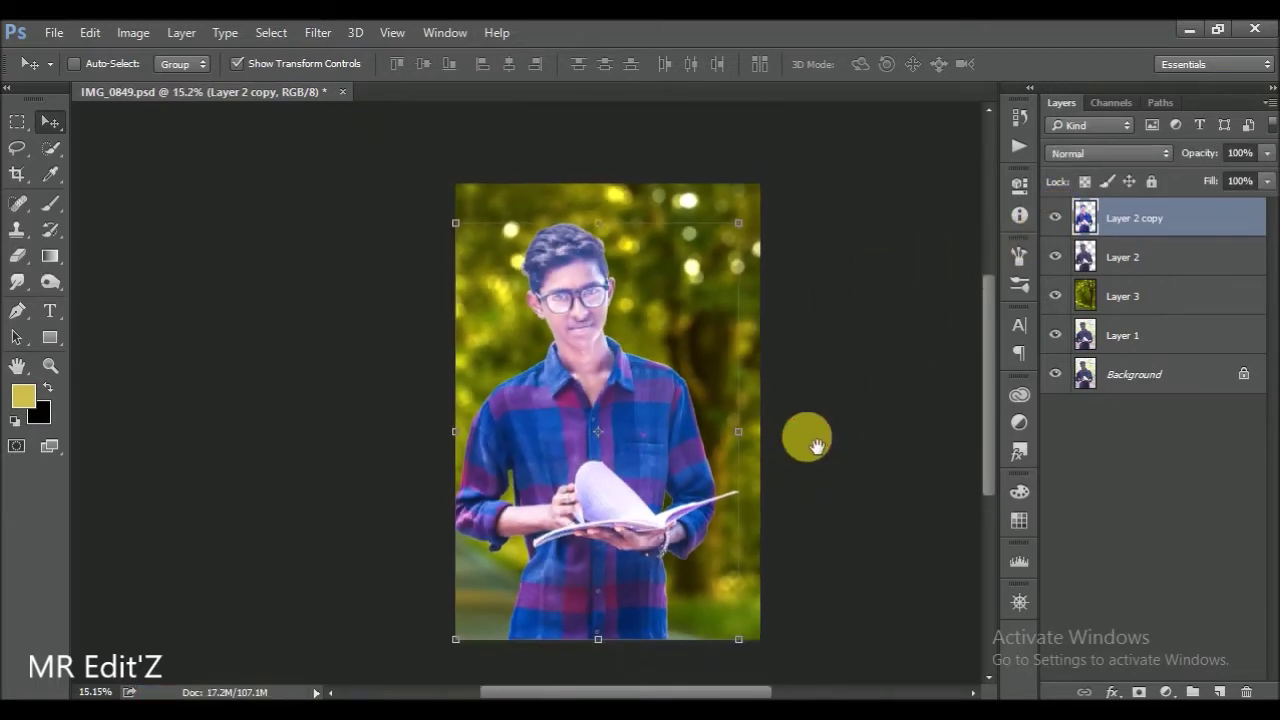
scroll(760, 420, up, 1)
- Check the green background, then duplicate Layer 2 copy as Layer 2 copy 2
click(1125, 300)
click(1055, 295)
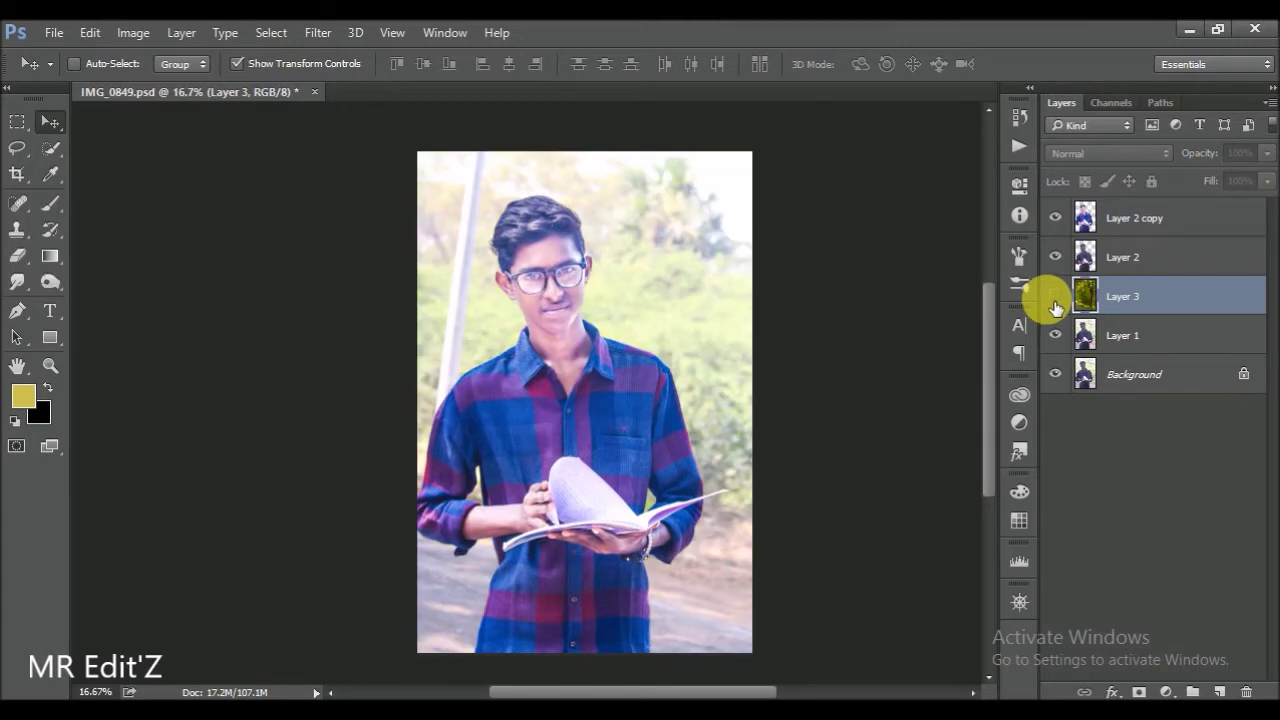
click(1055, 295)
click(1125, 220)
click(1055, 217)
click(1055, 217)
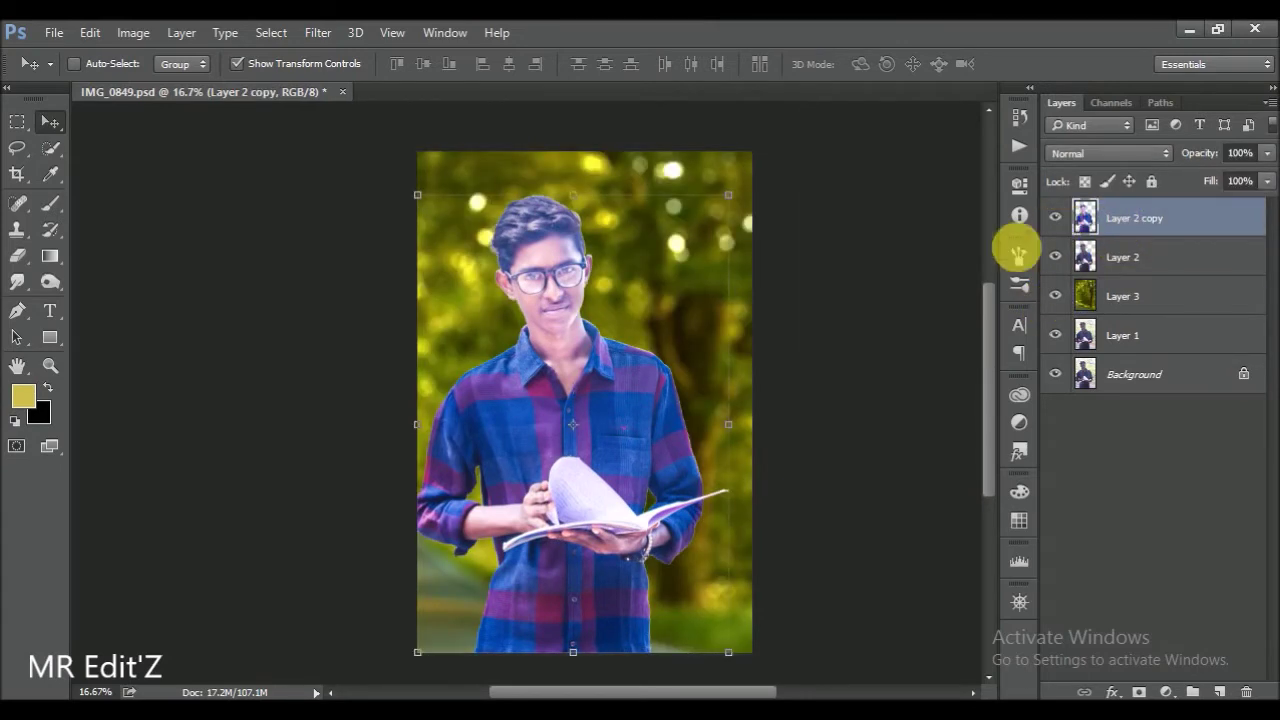
key(ctrl)
drag(1130, 220, 1219, 692)
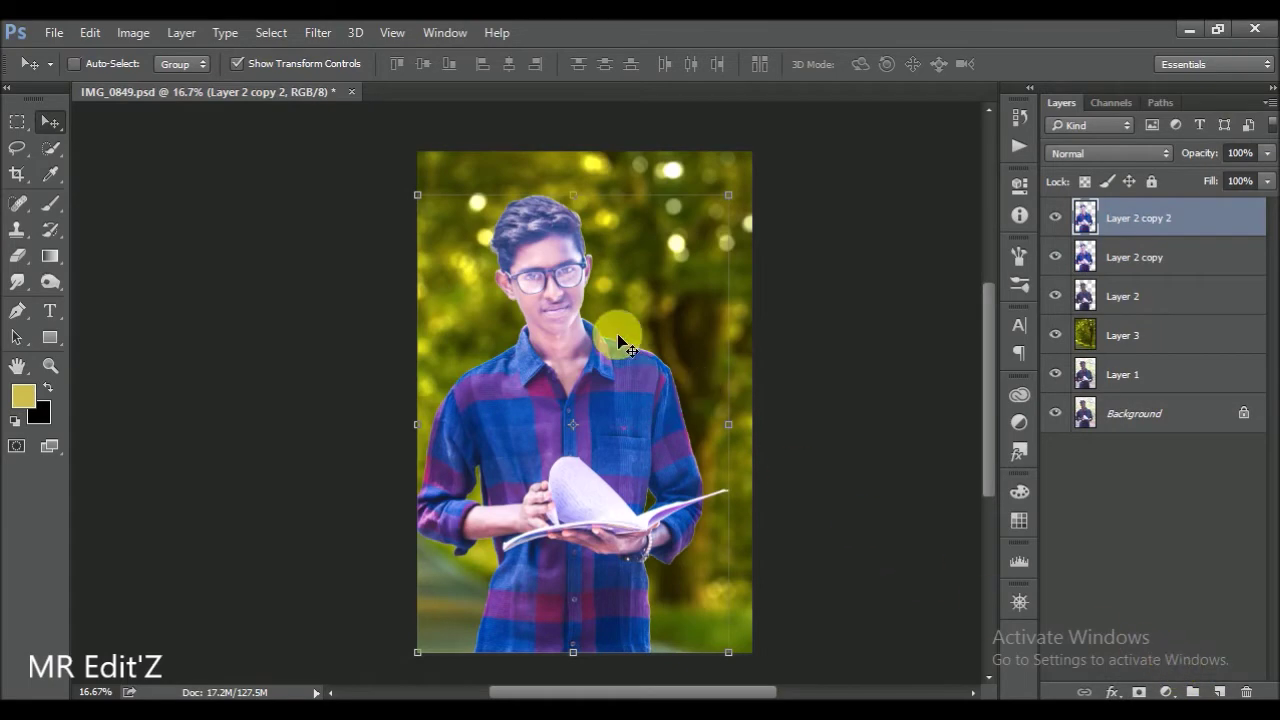
- Open the Camera Raw Filter on Layer 2 copy 2
scroll(590, 300, up, 2)
scroll(680, 390, down, 1)
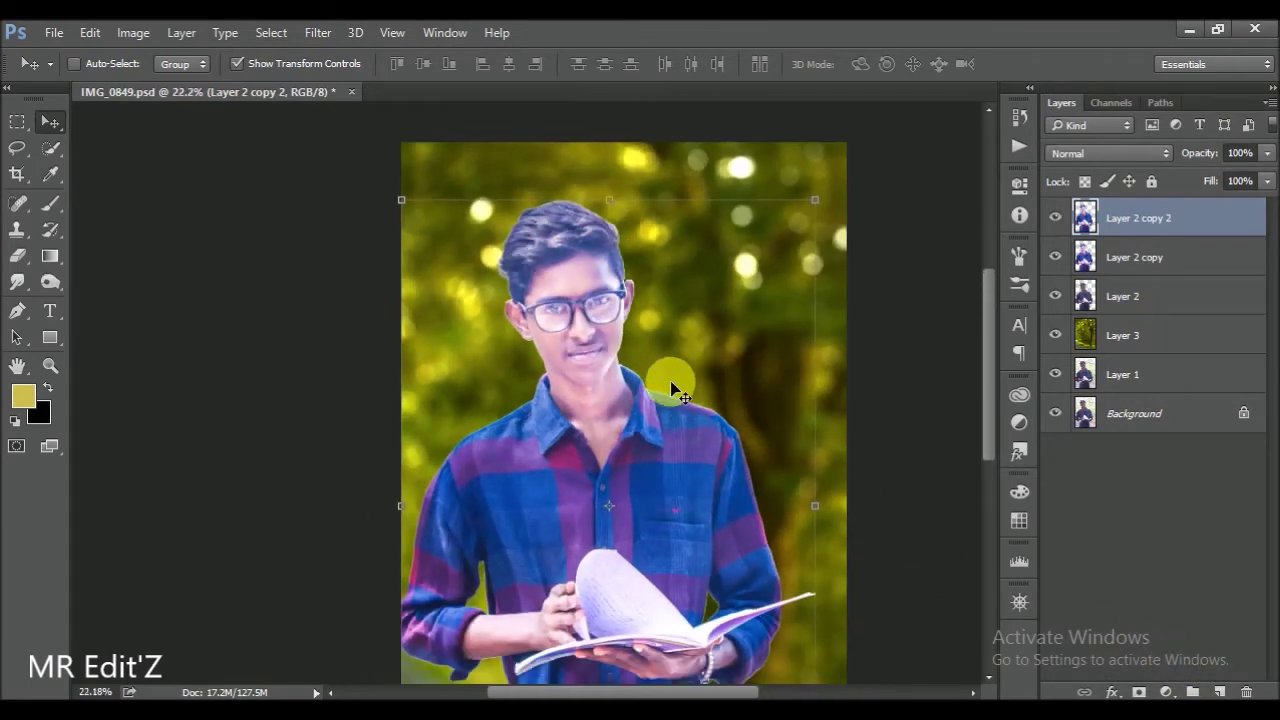
scroll(680, 390, down, 1)
click(318, 32)
click(371, 159)
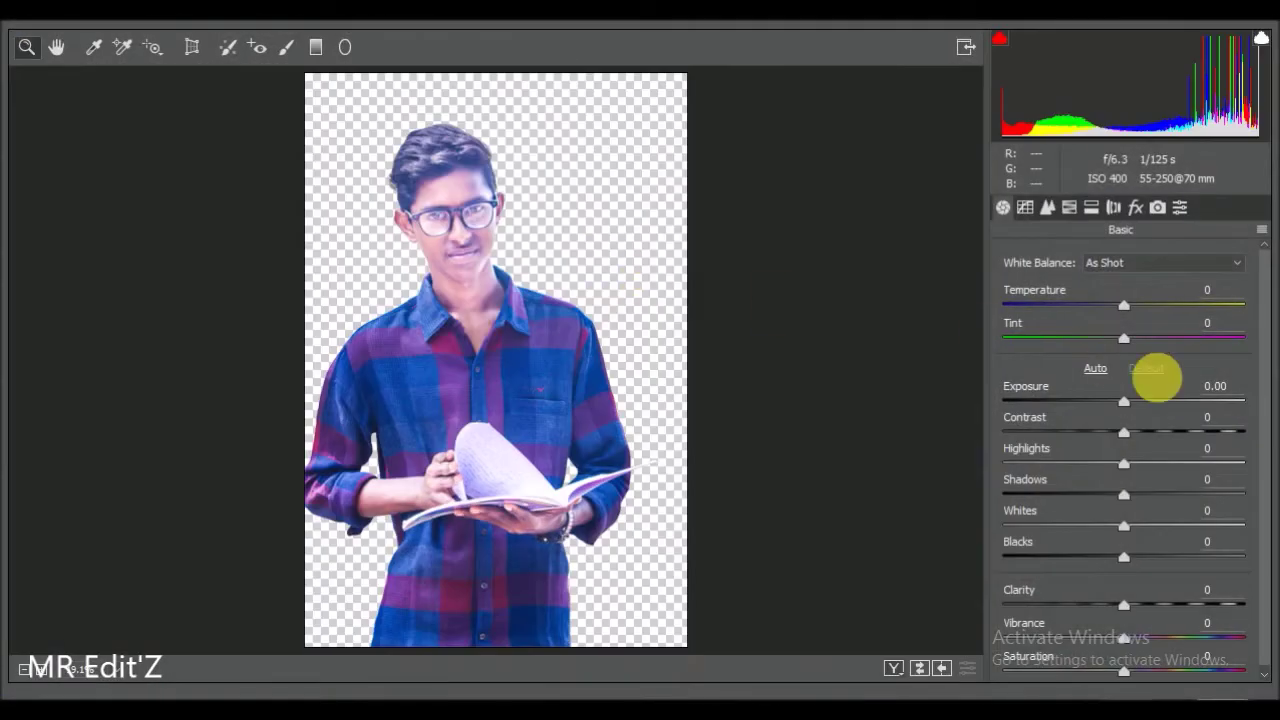
- Try HSL luminance boosts: Oranges +60, and Reds, Yellows, Purples and Magentas at +100
click(1069, 207)
drag(1130, 388, 1205, 386)
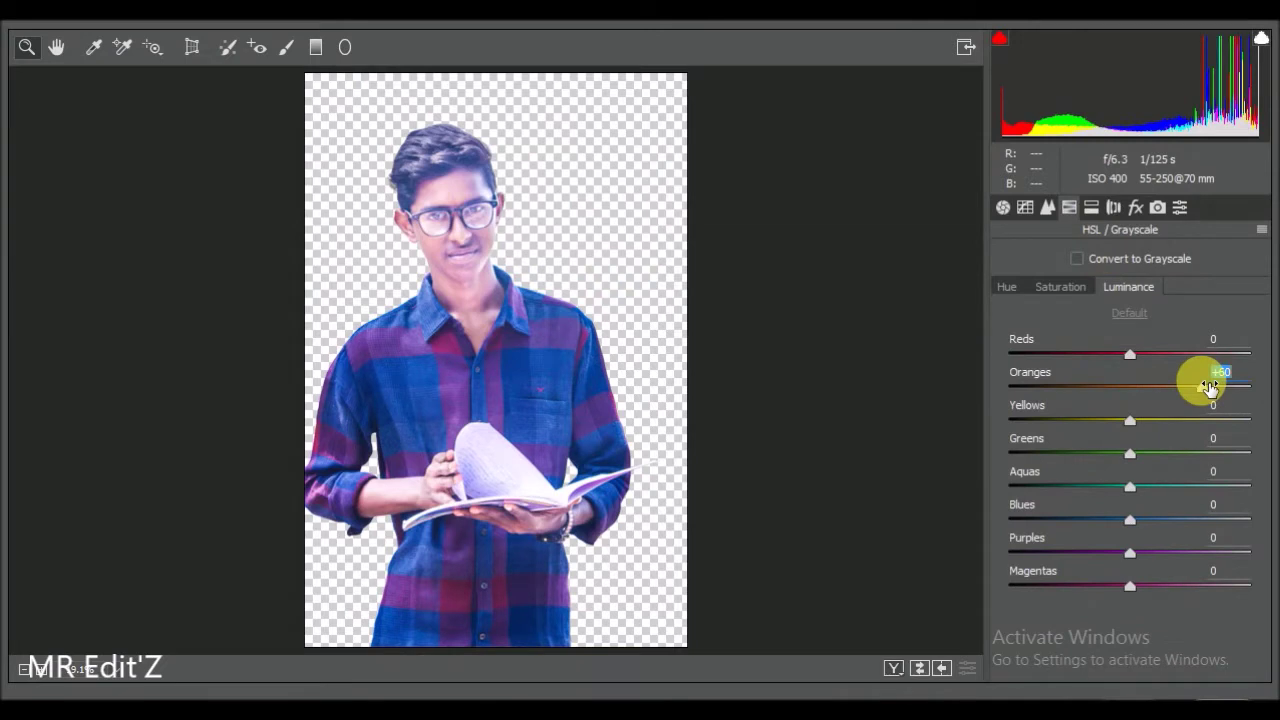
drag(1130, 355, 1260, 352)
drag(1130, 420, 1255, 420)
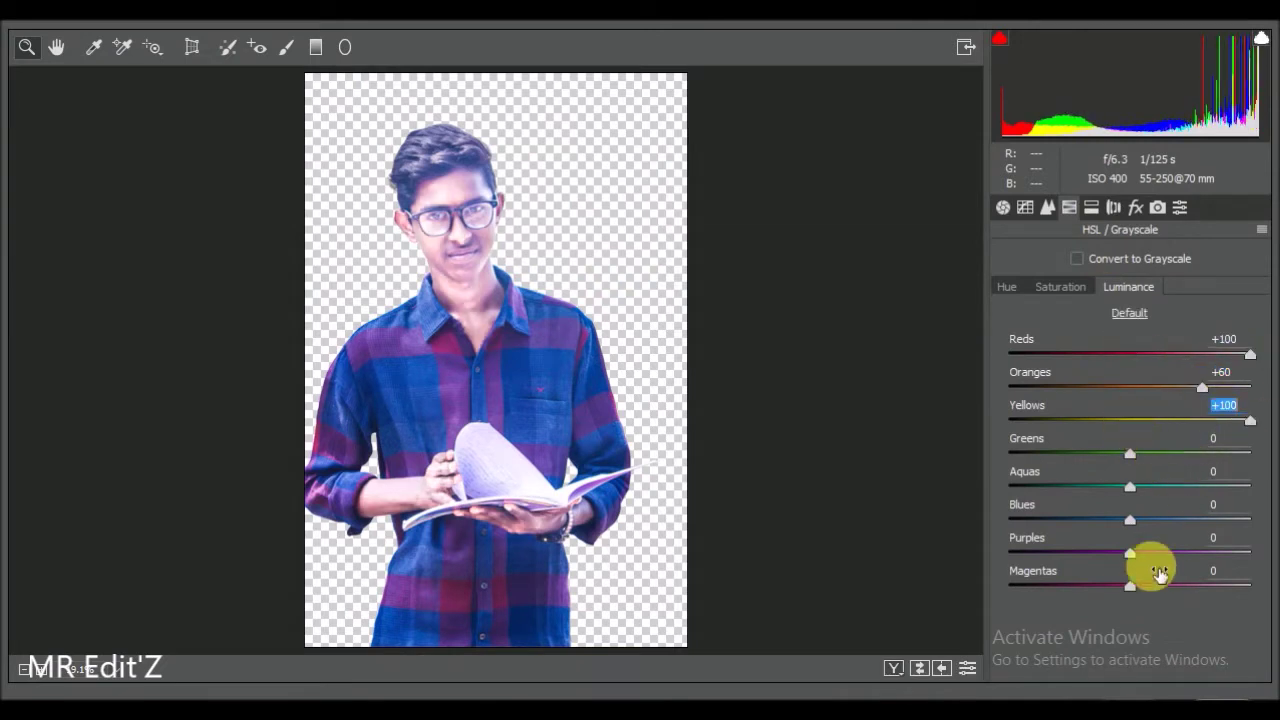
drag(1130, 553, 1260, 551)
drag(1130, 586, 1268, 566)
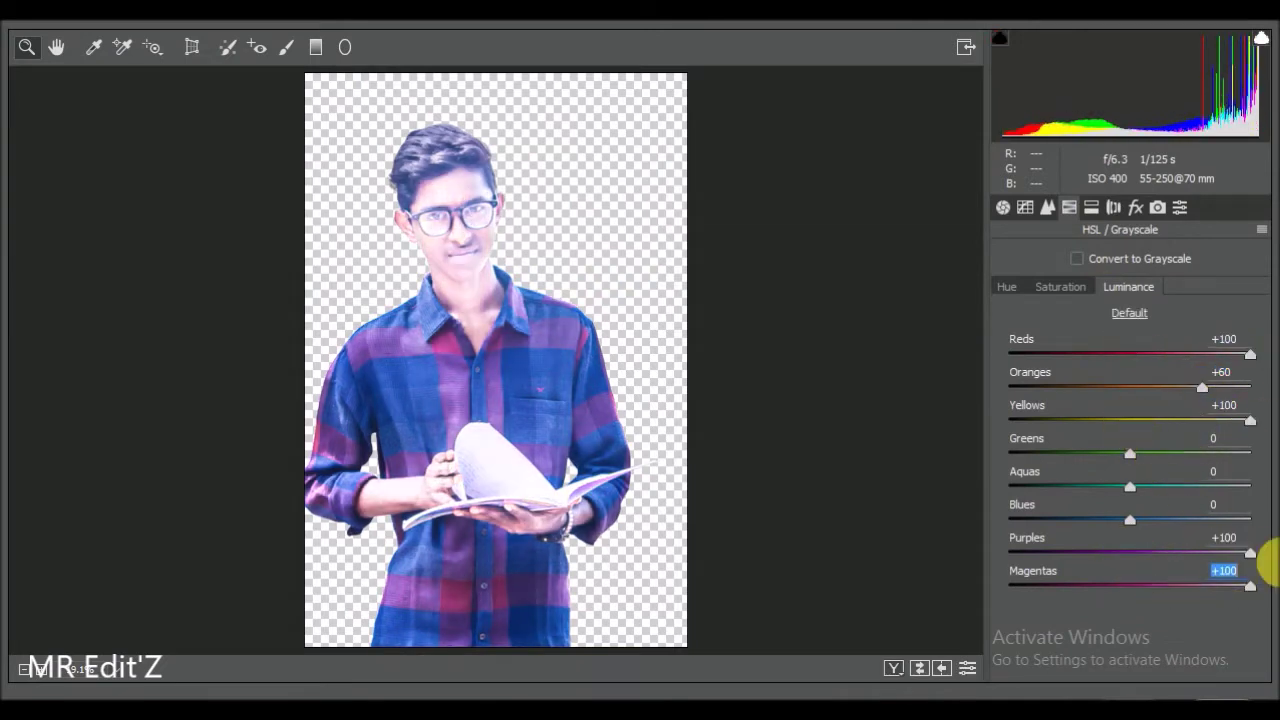
- Reset the Magentas, Purples, Yellows, Oranges and Reds luminance back to 0
double_click(1226, 586)
double_click(1182, 552)
double_click(1180, 418)
double_click(1165, 386)
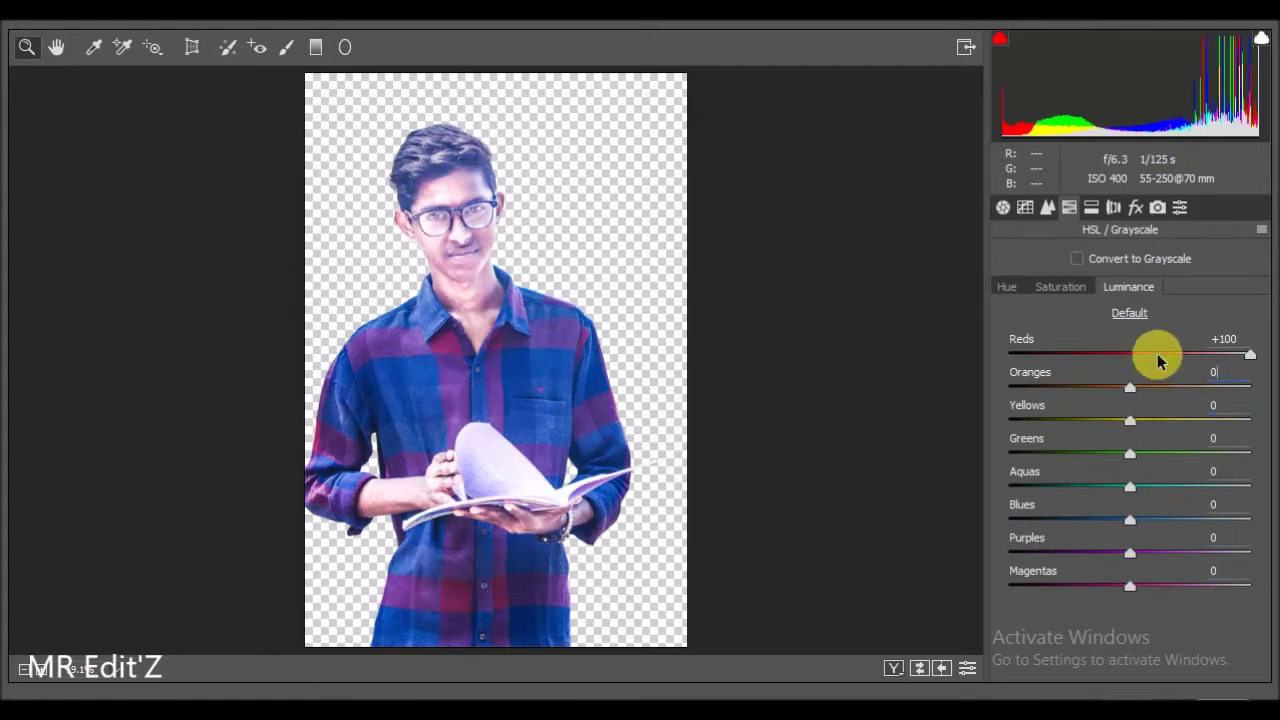
double_click(1148, 355)
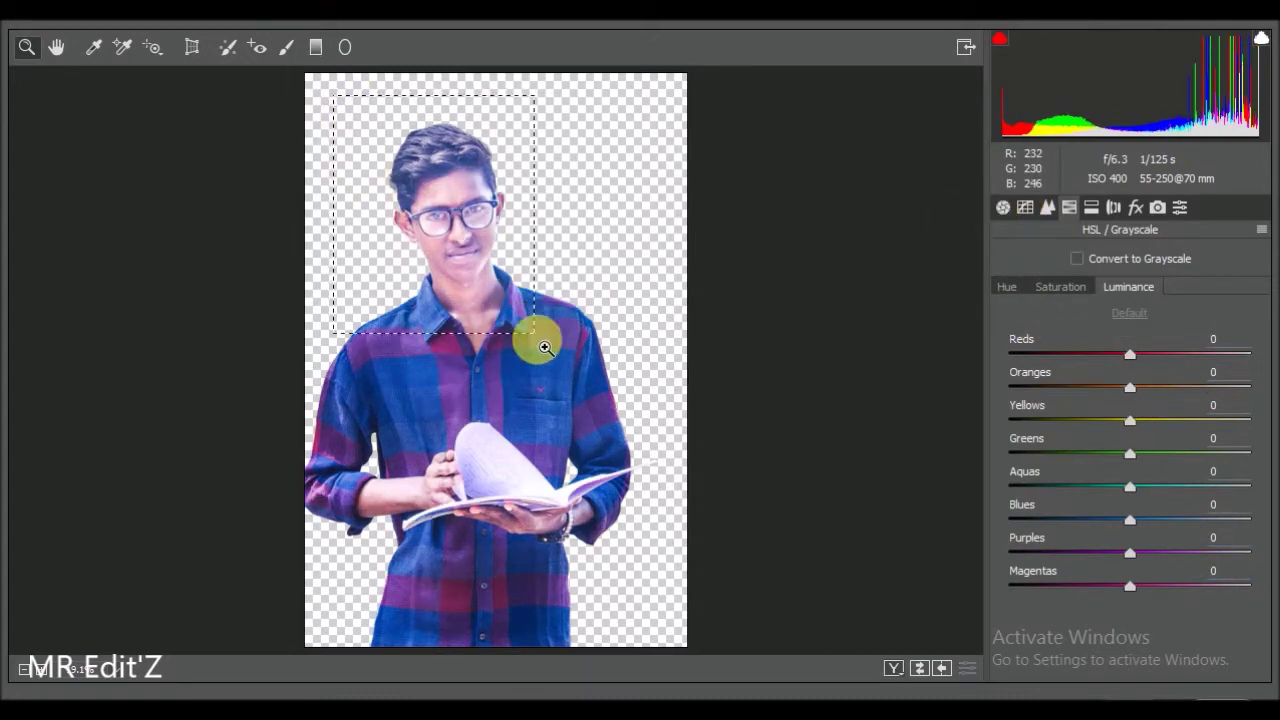
- Zoom in and brush over the forehead, eyes, ear, nose and cheek with the Adjustment Brush
drag(340, 100, 564, 381)
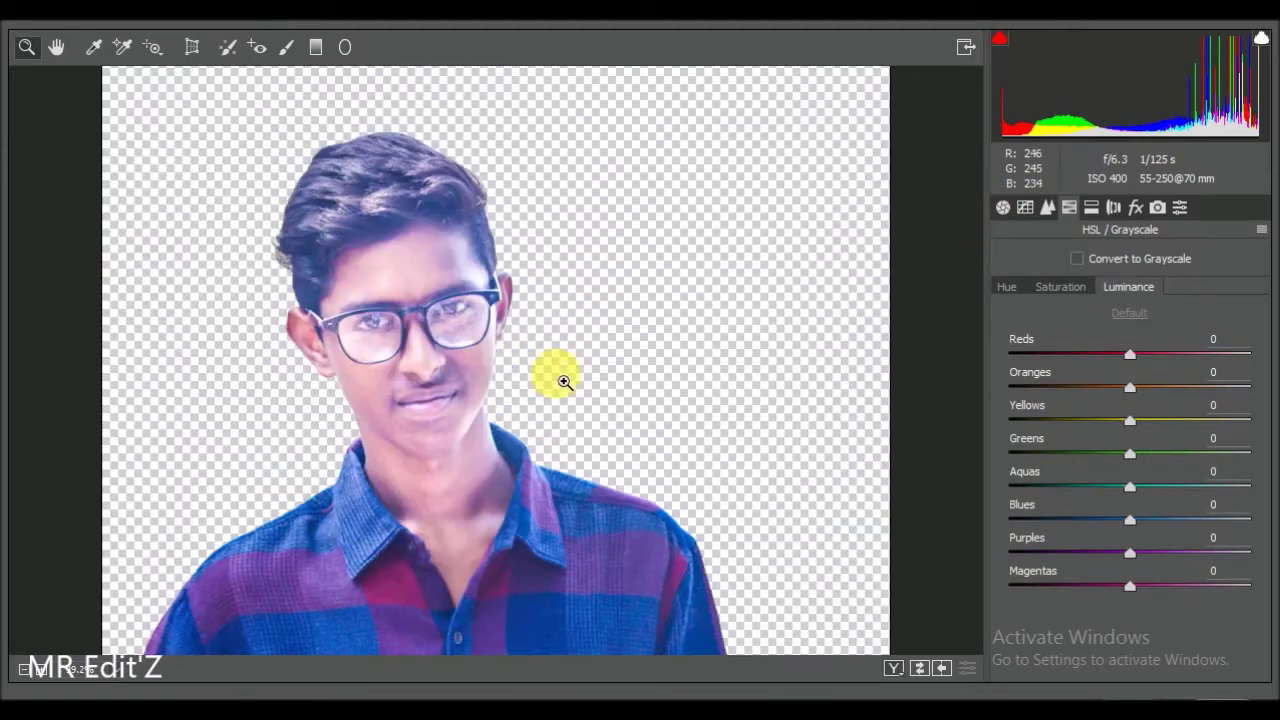
click(298, 58)
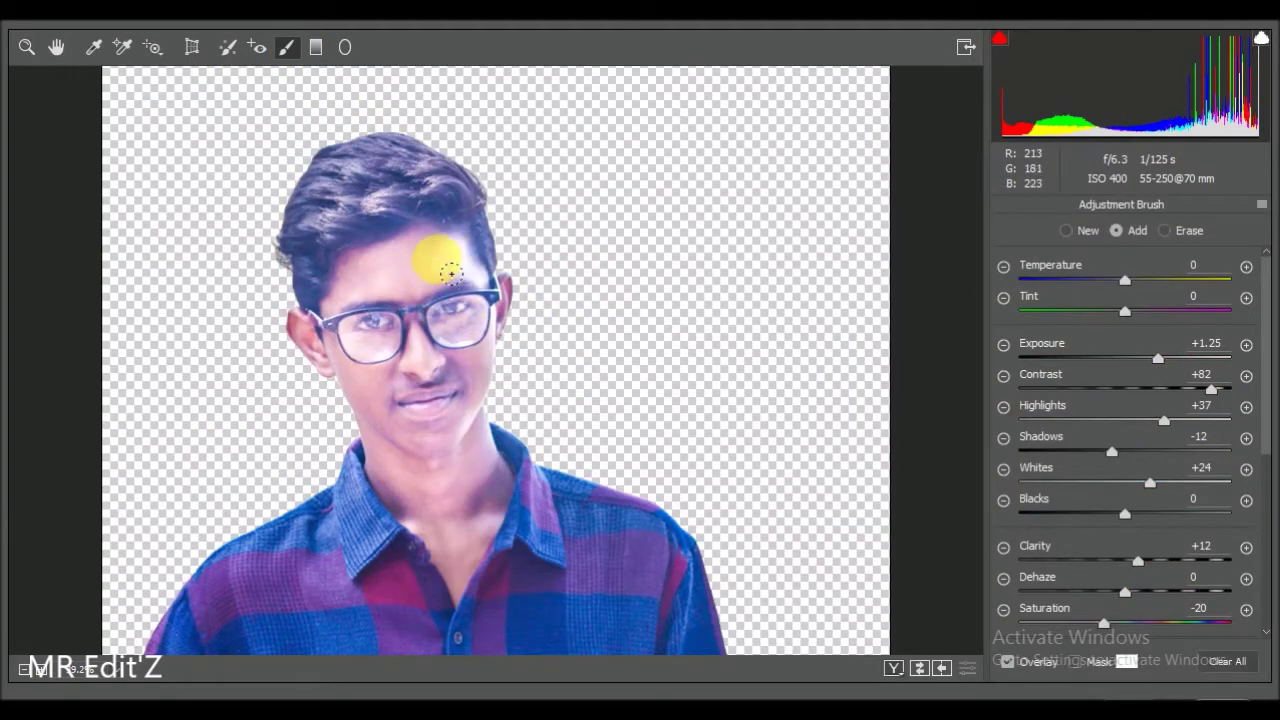
drag(460, 280, 410, 312)
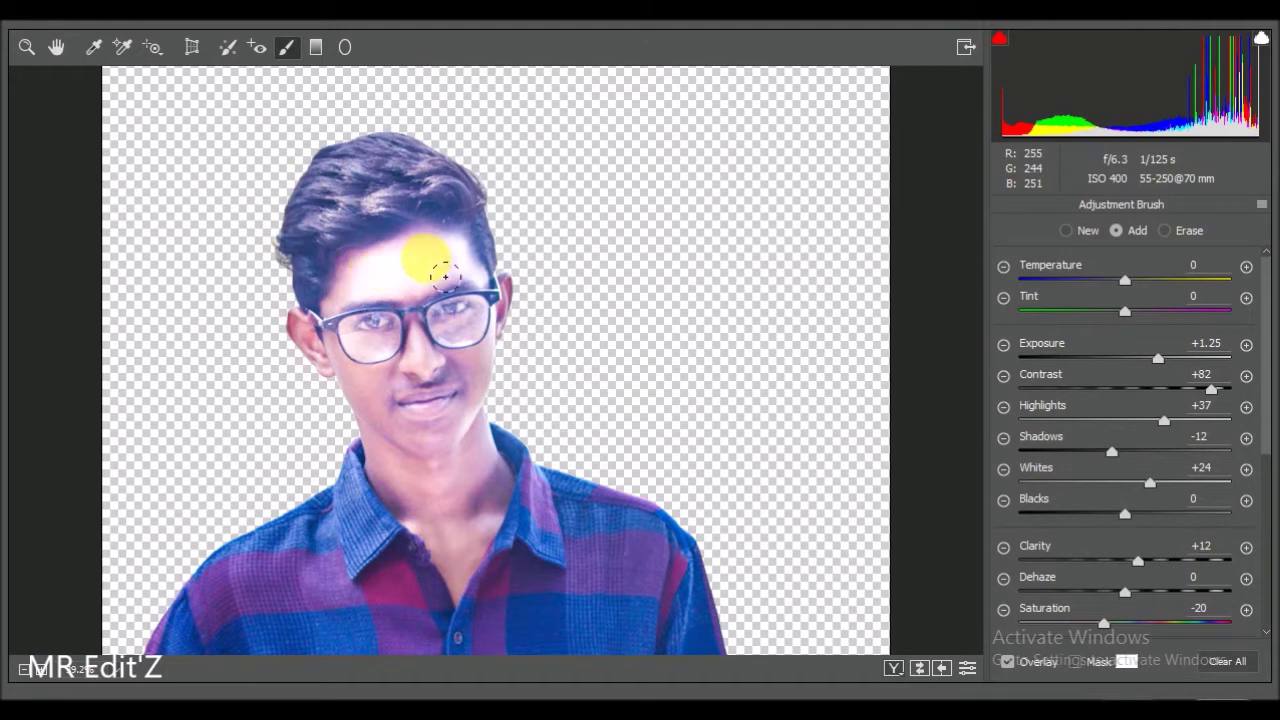
drag(380, 342, 326, 352)
mouse_move(435, 357)
mouse_down()
mouse_move(490, 378)
mouse_move(423, 463)
mouse_move(436, 533)
mouse_move(463, 443)
mouse_move(460, 543)
mouse_up()
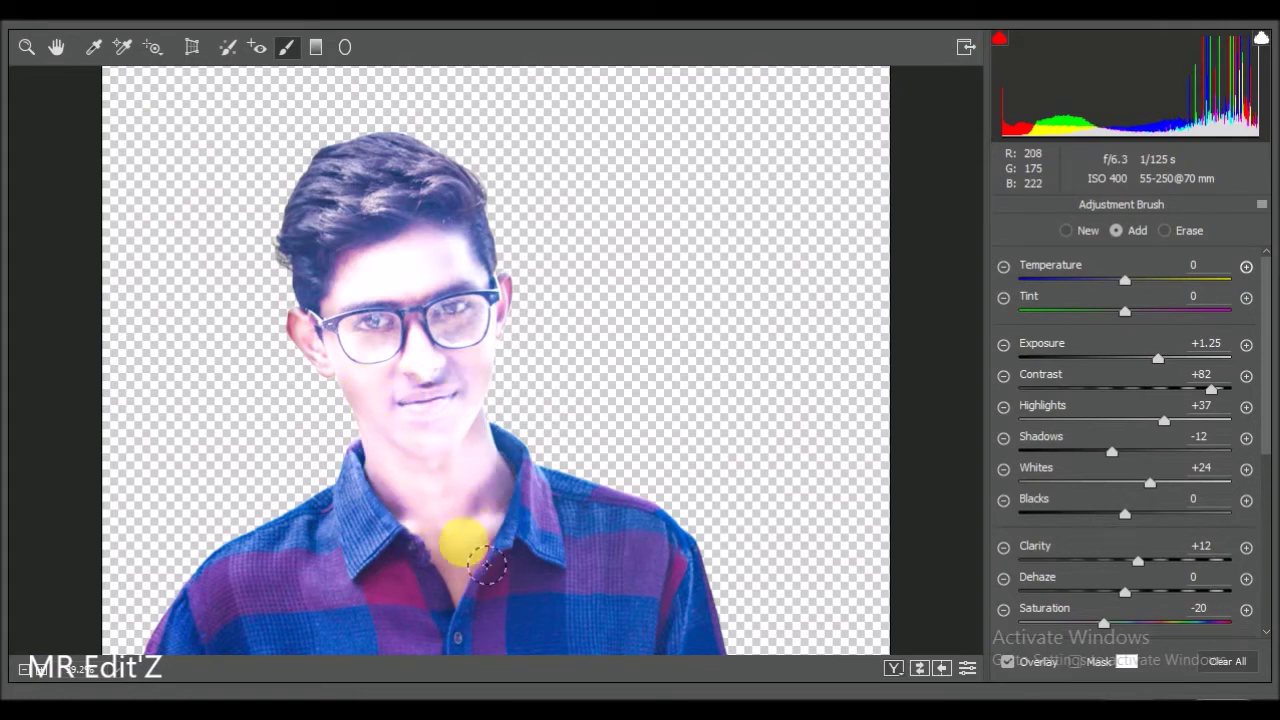
- Lower the brushed area's saturation to -15 and reset its contrast, highlights, shadows, whites and exposure
click(1122, 622)
drag(1112, 627, 1108, 624)
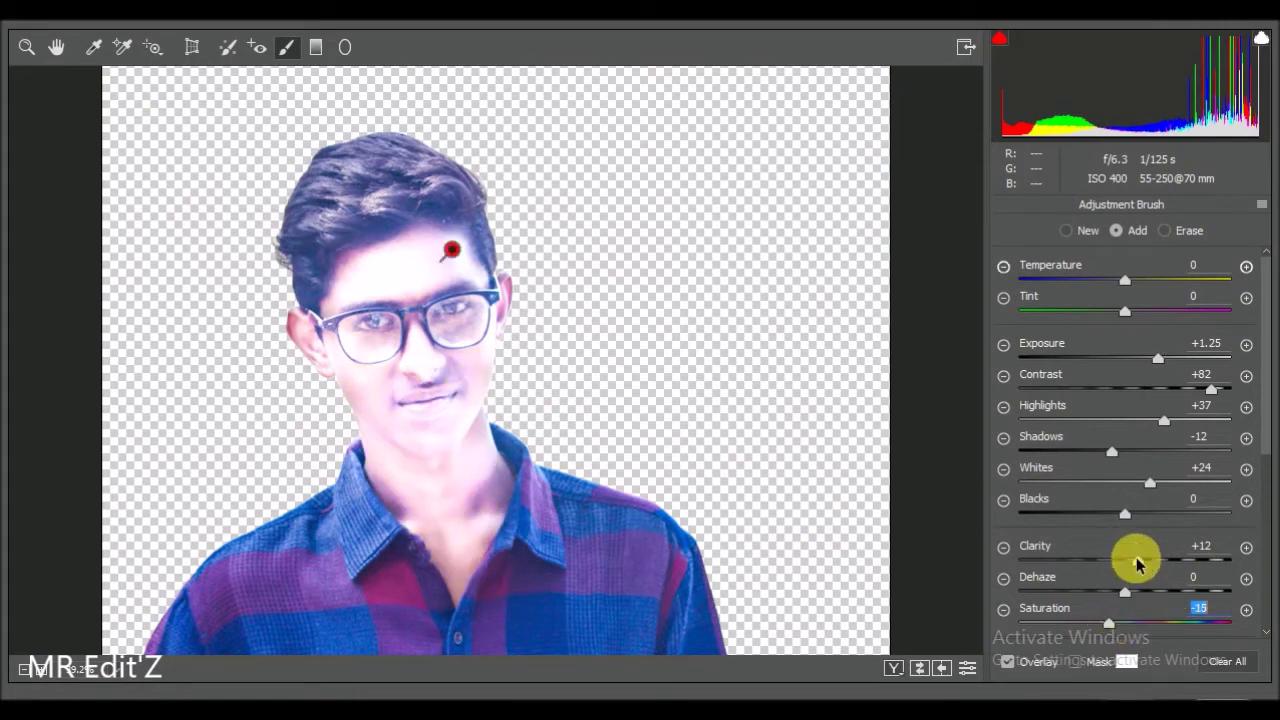
double_click(1150, 483)
double_click(1112, 452)
double_click(1164, 421)
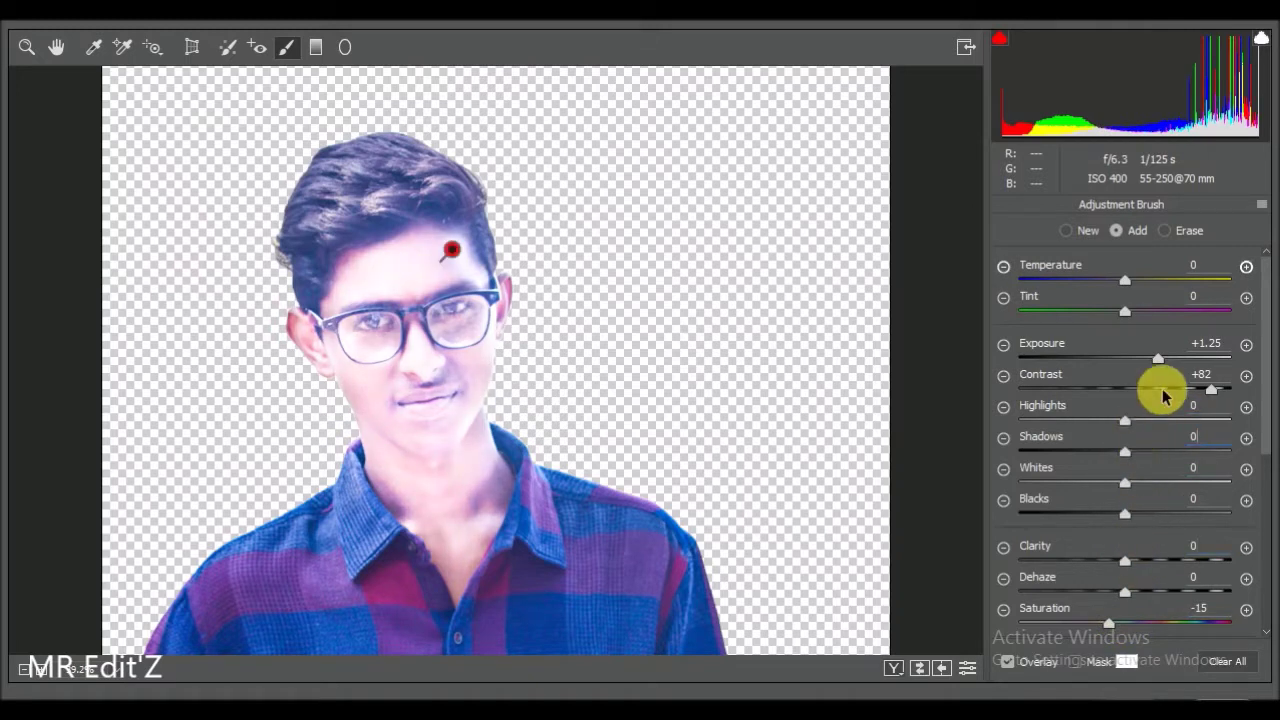
double_click(1212, 390)
double_click(1157, 362)
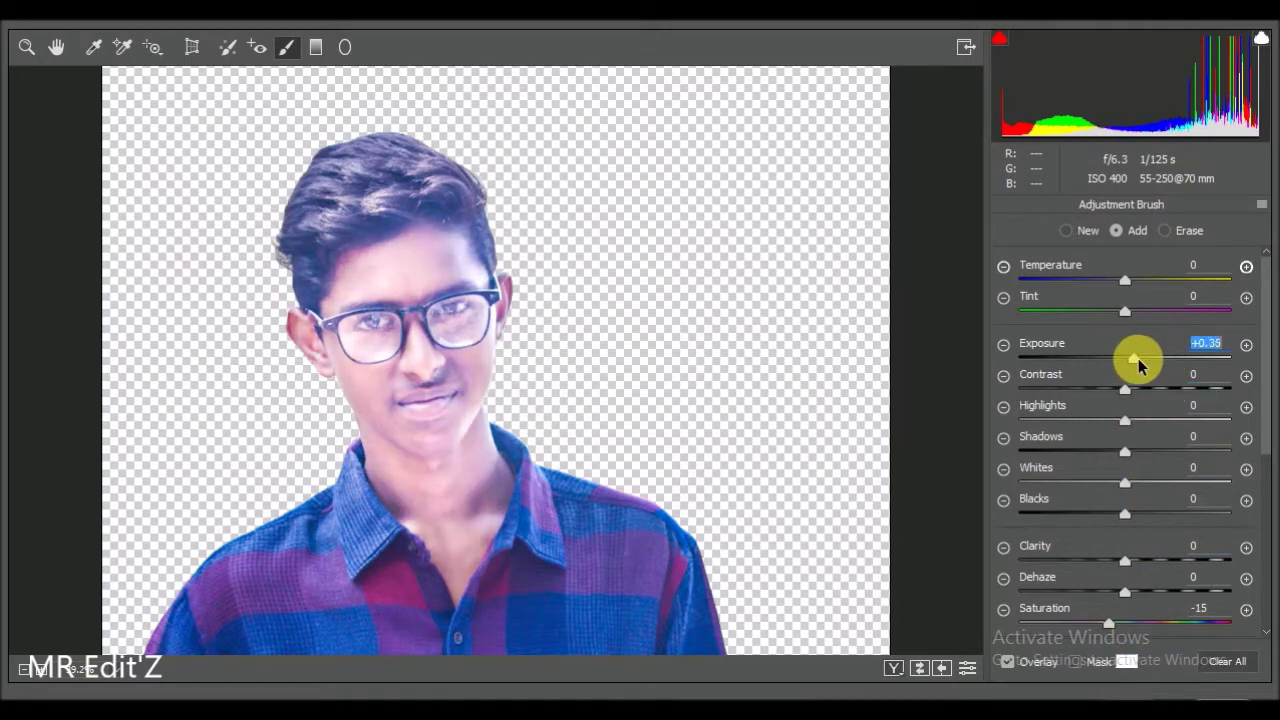
- Set the brushed area to Contrast -79 and Exposure +0.90, then fit the photo in view
mouse_move(1135, 400)
mouse_down()
mouse_move(1163, 386)
mouse_move(1005, 390)
mouse_move(1032, 390)
mouse_up()
drag(1135, 360, 1153, 366)
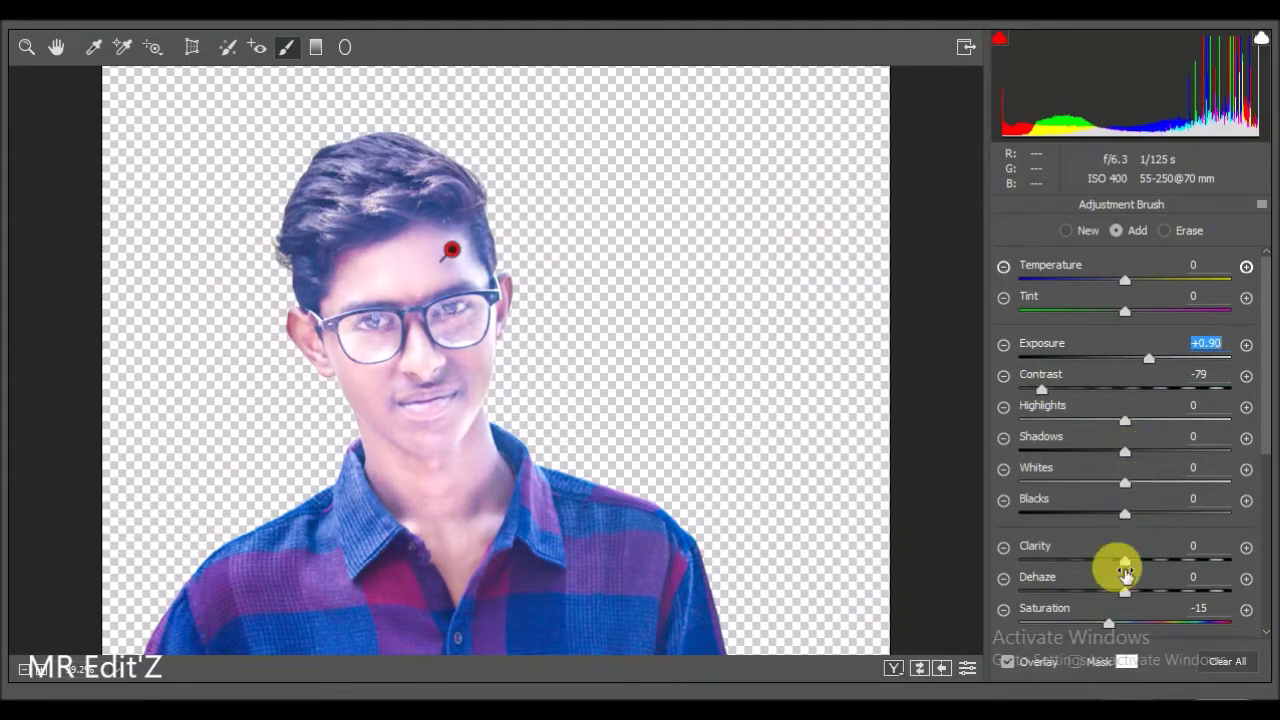
drag(1108, 622, 1065, 622)
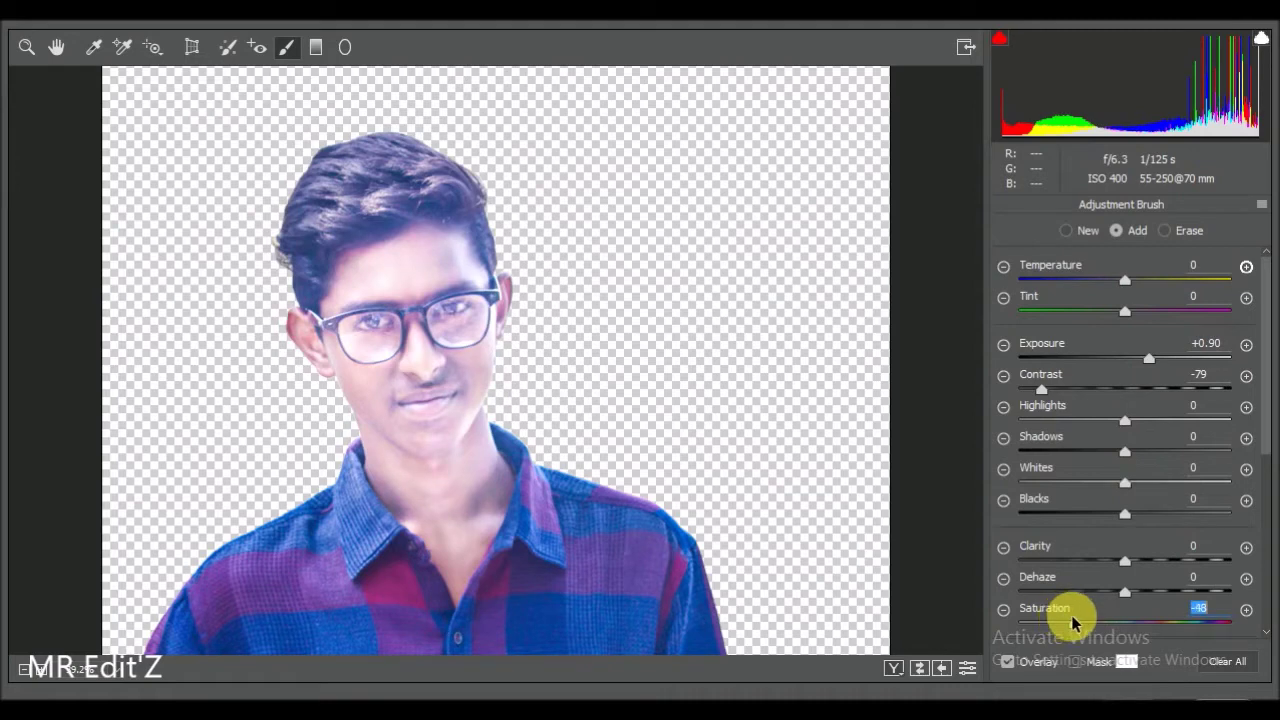
mouse_move(676, 375)
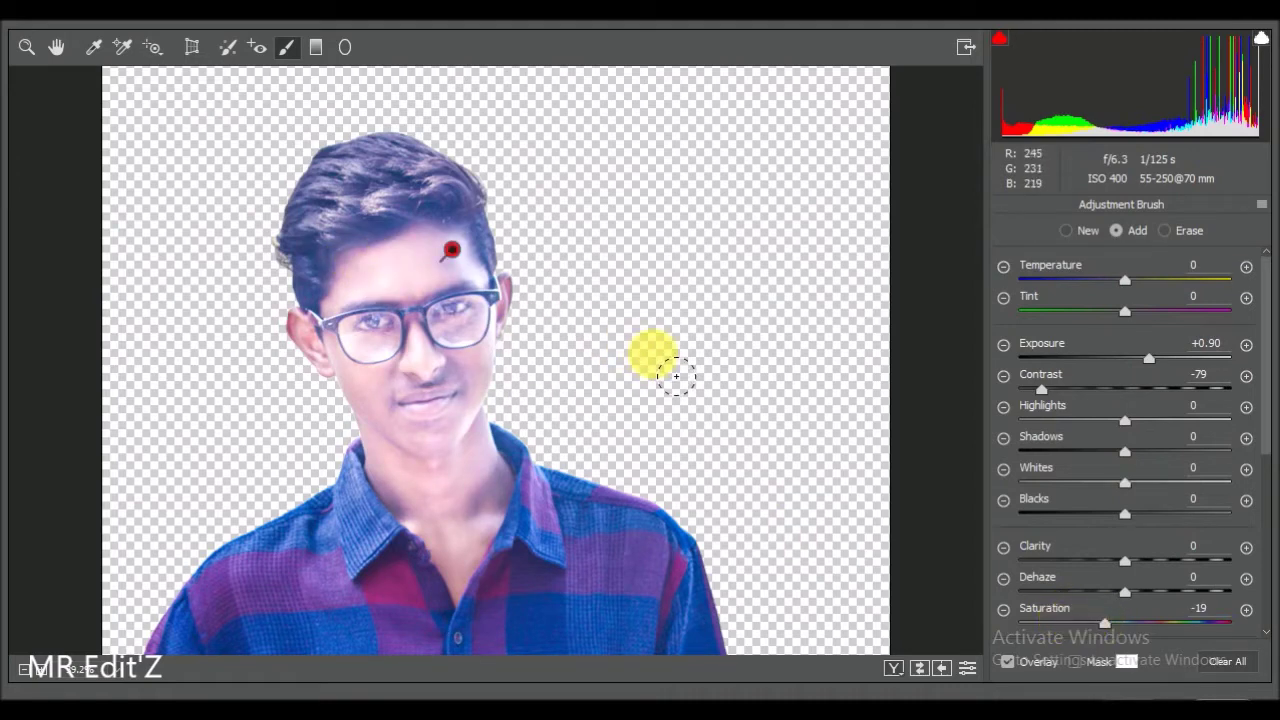
drag(630, 525, 706, 277)
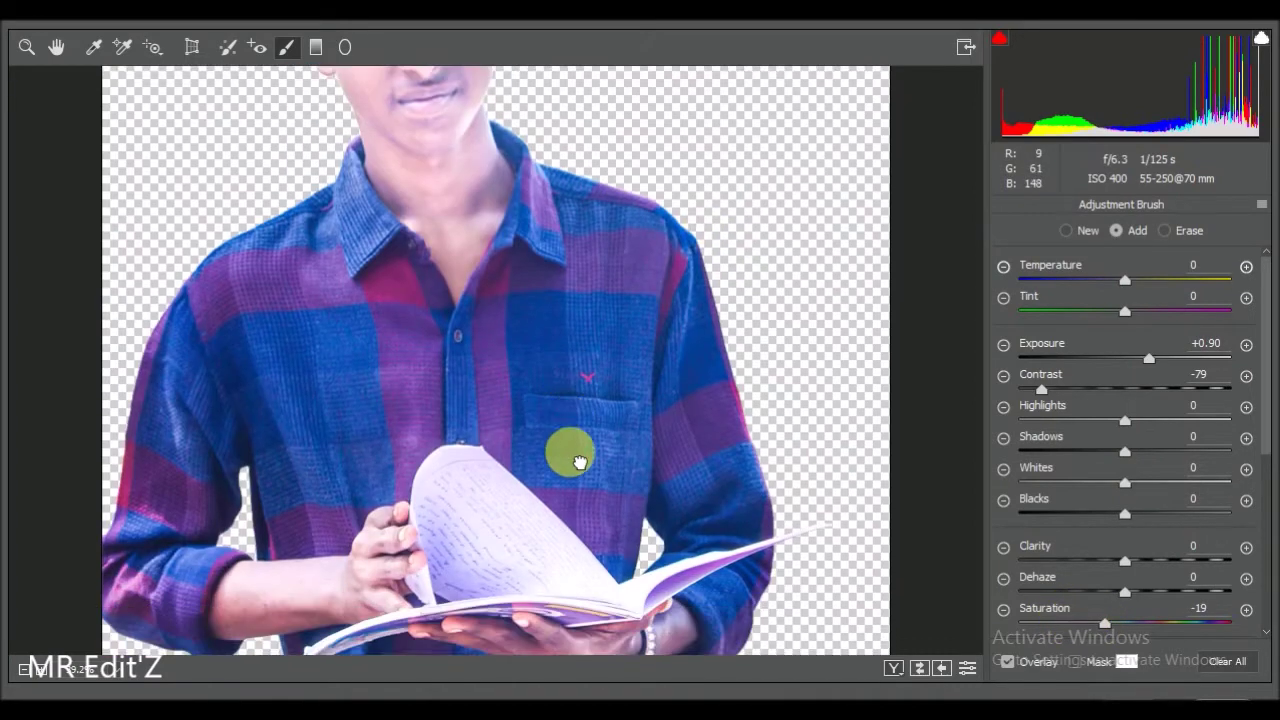
drag(569, 420, 563, 569)
key(ctrl+0)
- Brighten the Blues luminance to +33 and Reds to +22 in HSL
click(27, 47)
click(1093, 210)
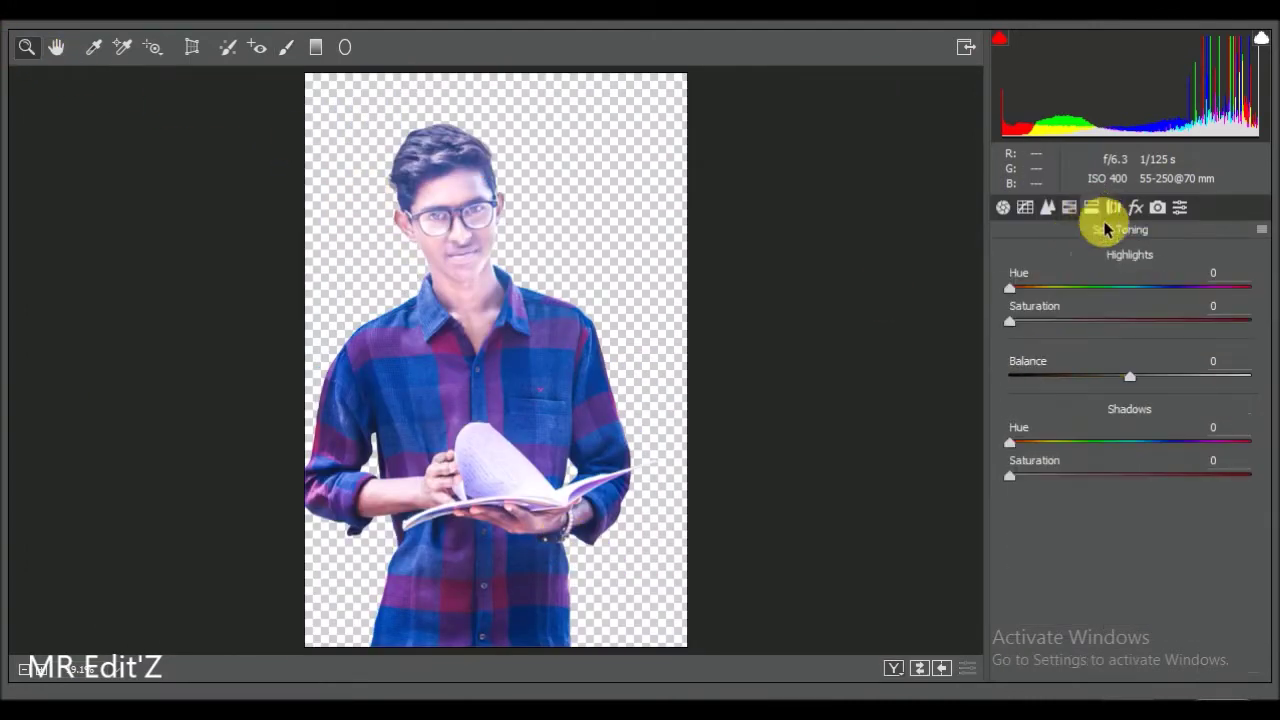
click(1070, 207)
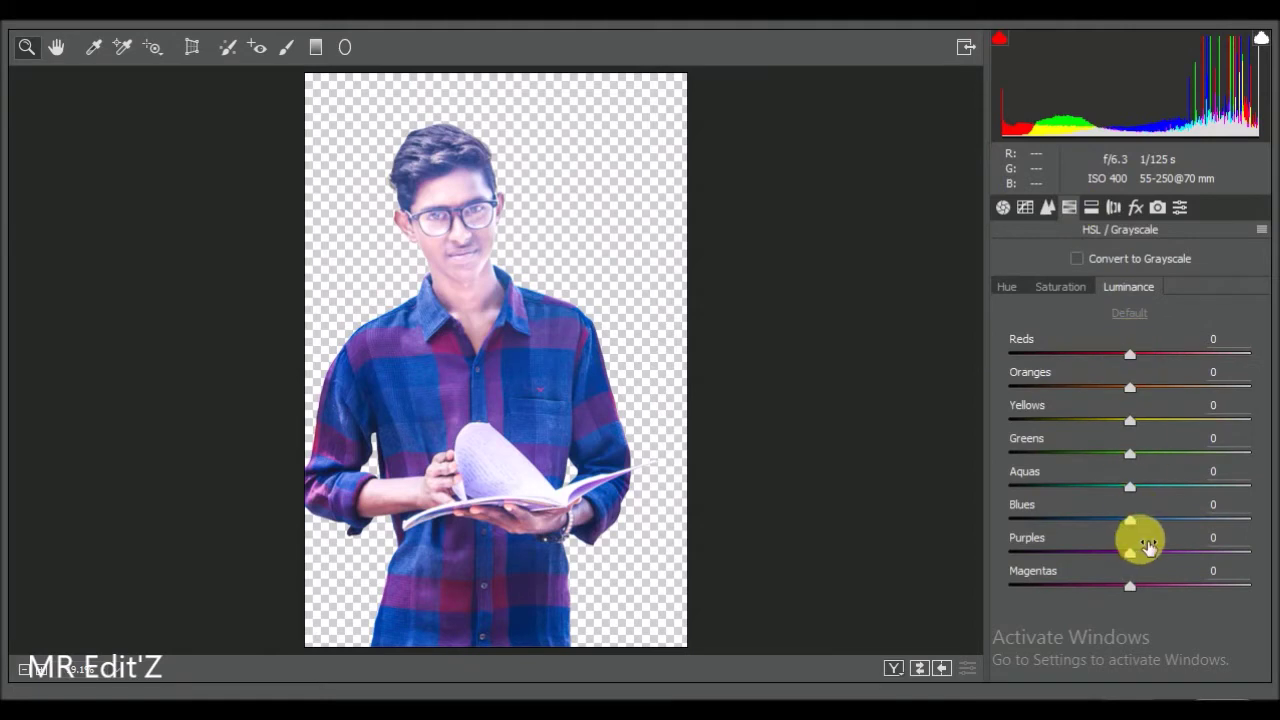
mouse_move(1157, 527)
mouse_down()
mouse_move(1183, 520)
mouse_move(1165, 530)
mouse_up()
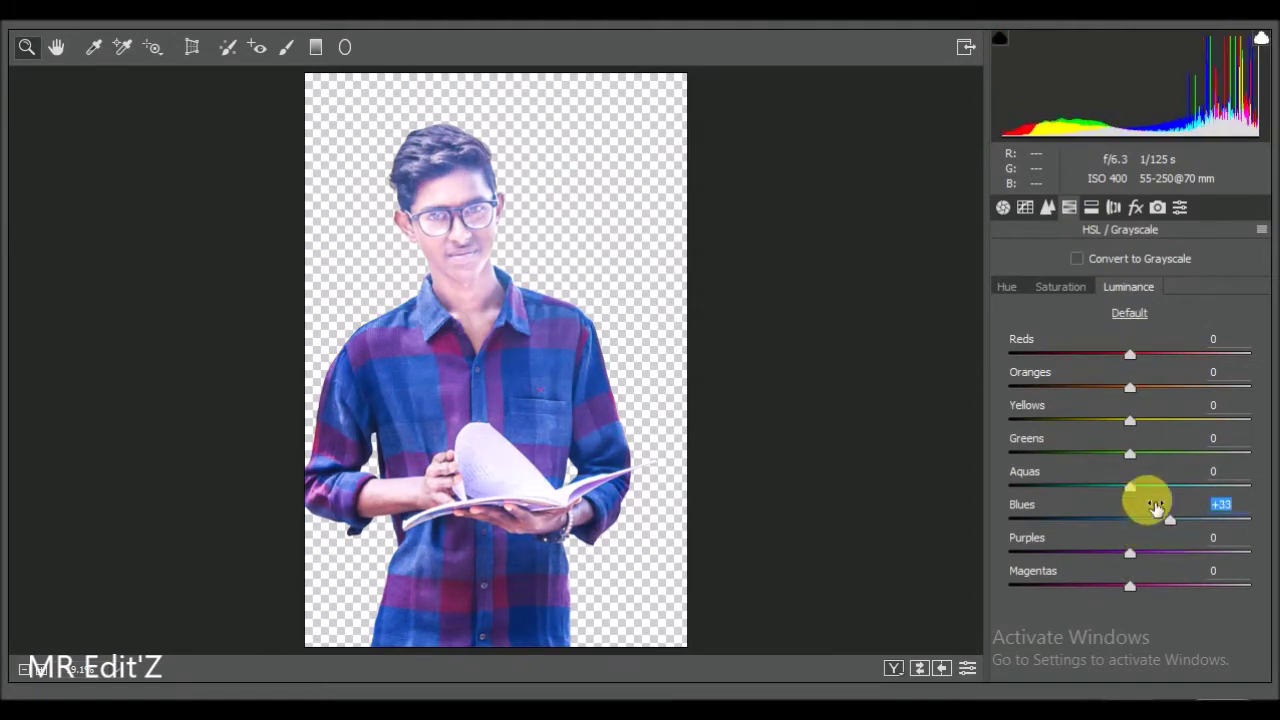
drag(1130, 355, 1170, 362)
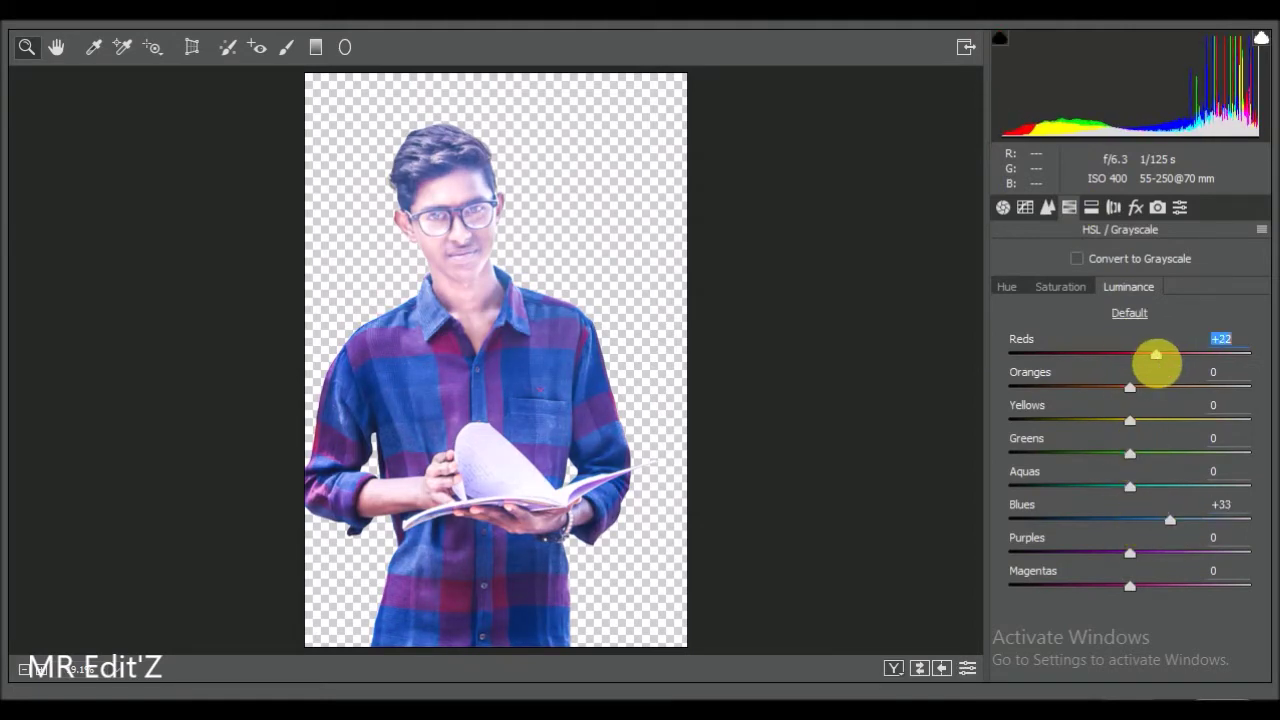
- Darken the Shadows in the Basic panel and apply the Camera Raw grade
click(1003, 207)
mouse_move(1128, 494)
mouse_down()
mouse_move(1155, 500)
mouse_move(1134, 502)
mouse_up()
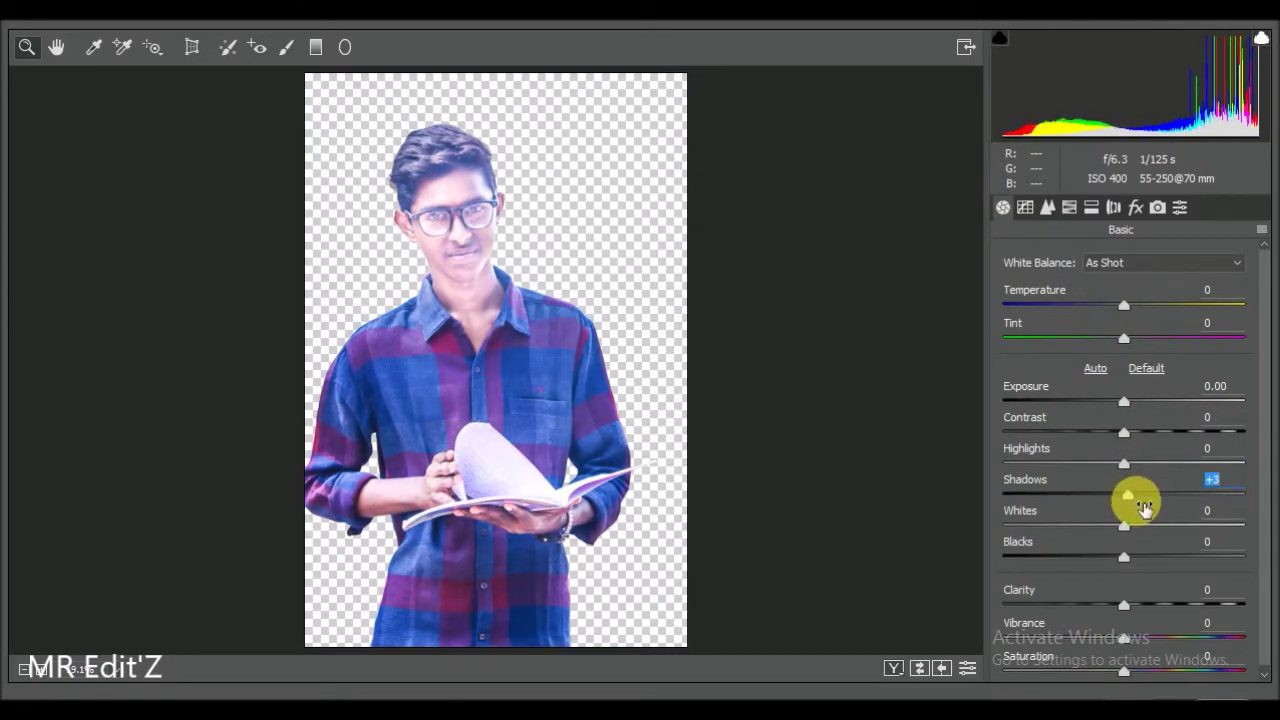
drag(1143, 508, 1088, 497)
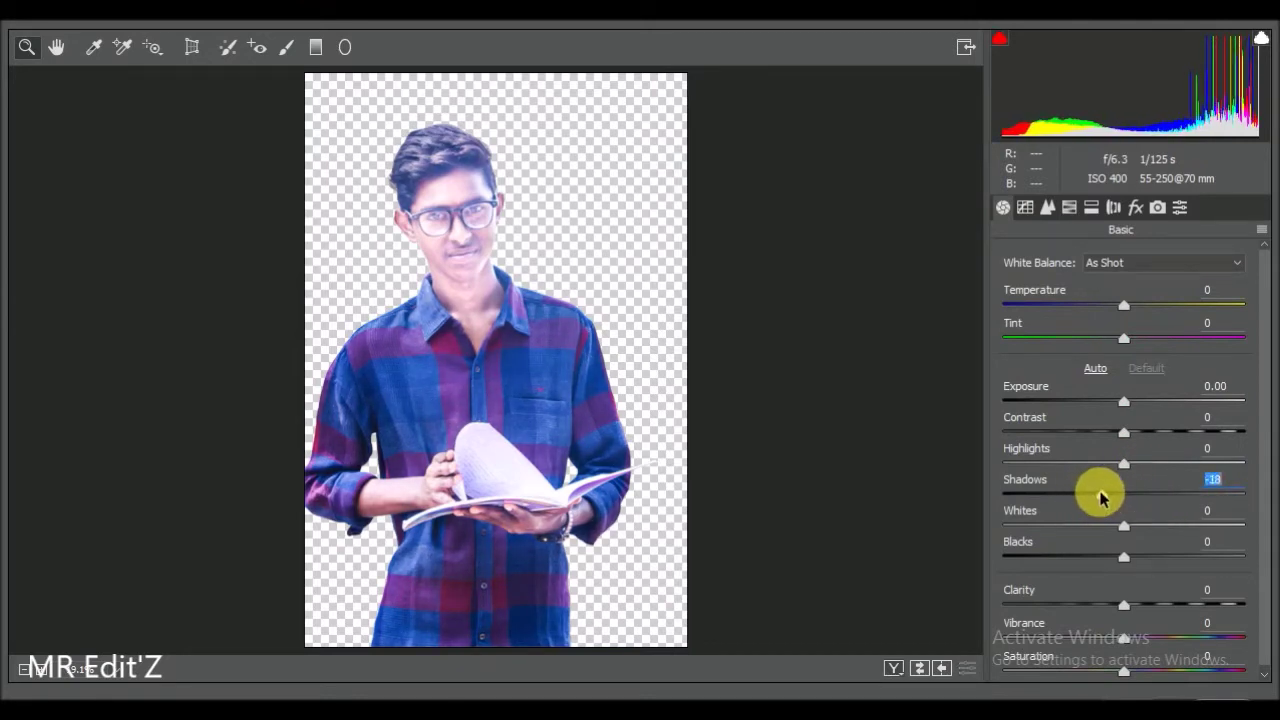
click(1180, 672)
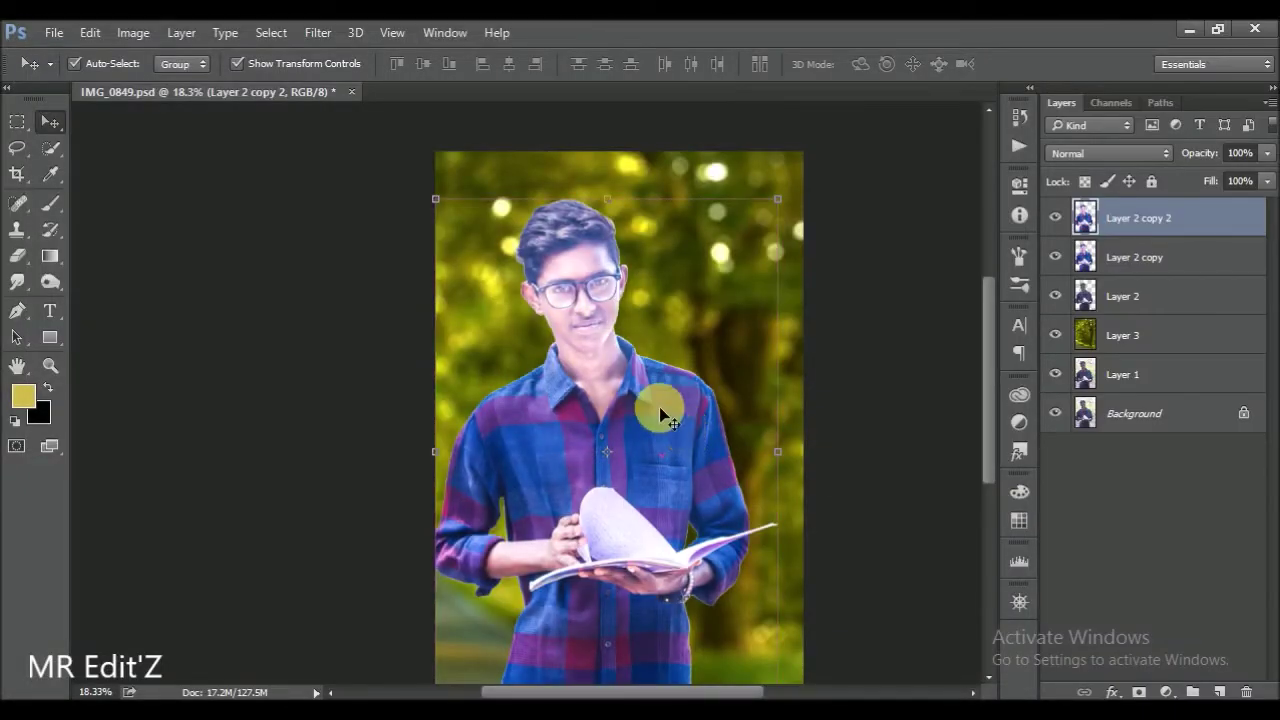
- Save, then compare the image with Layer 2 copy 2 hidden and shown
key(ctrl+s)
key(ctrl+minus)
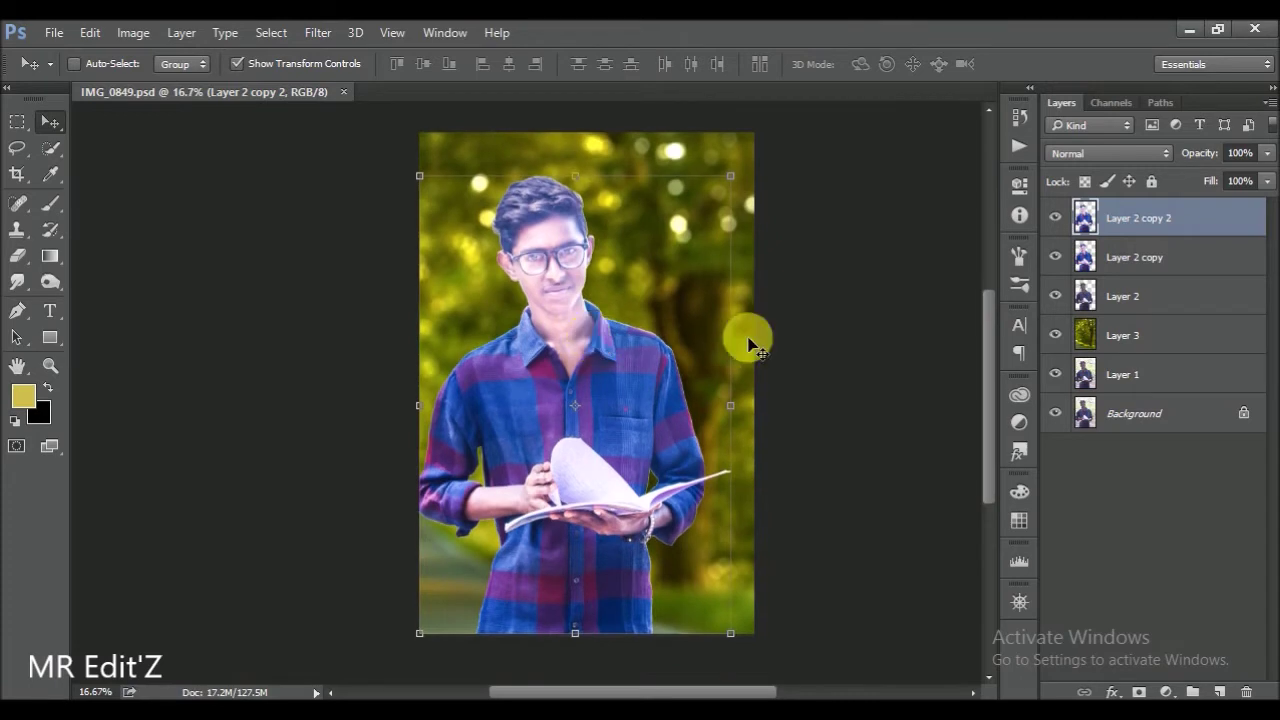
click(1085, 413)
click(1056, 217)
click(1056, 217)
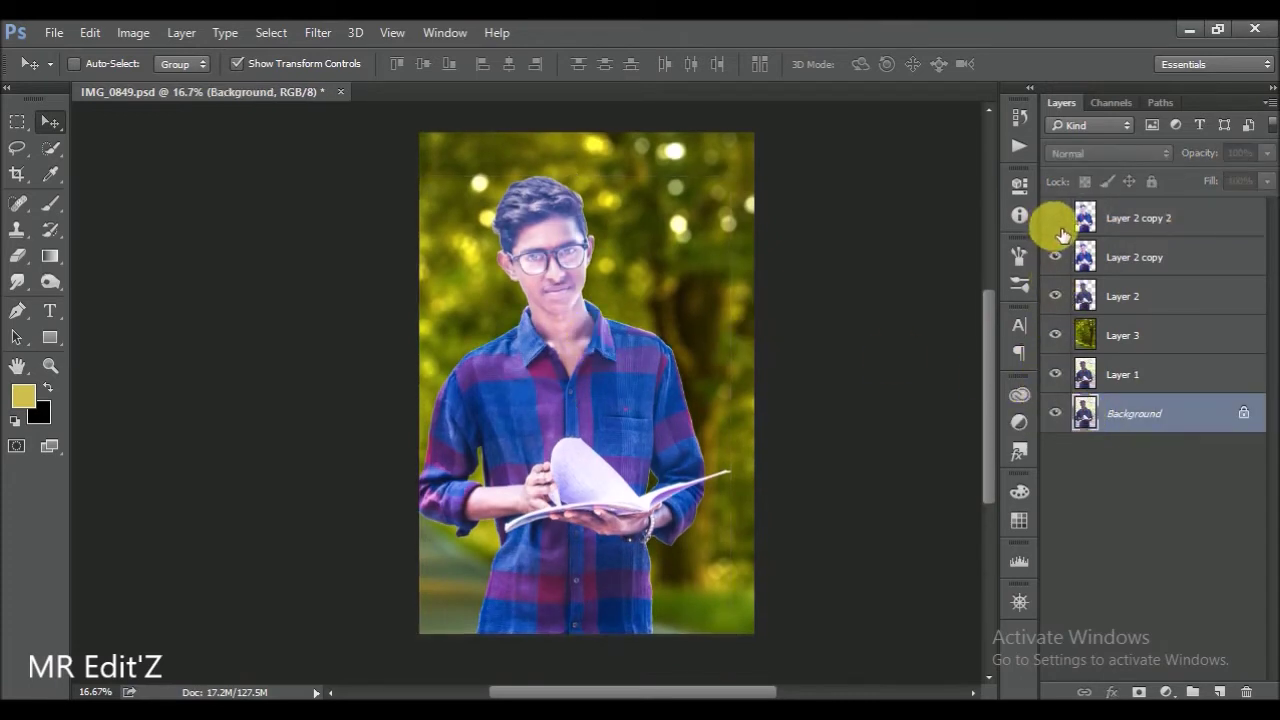
click(1056, 217)
click(1130, 219)
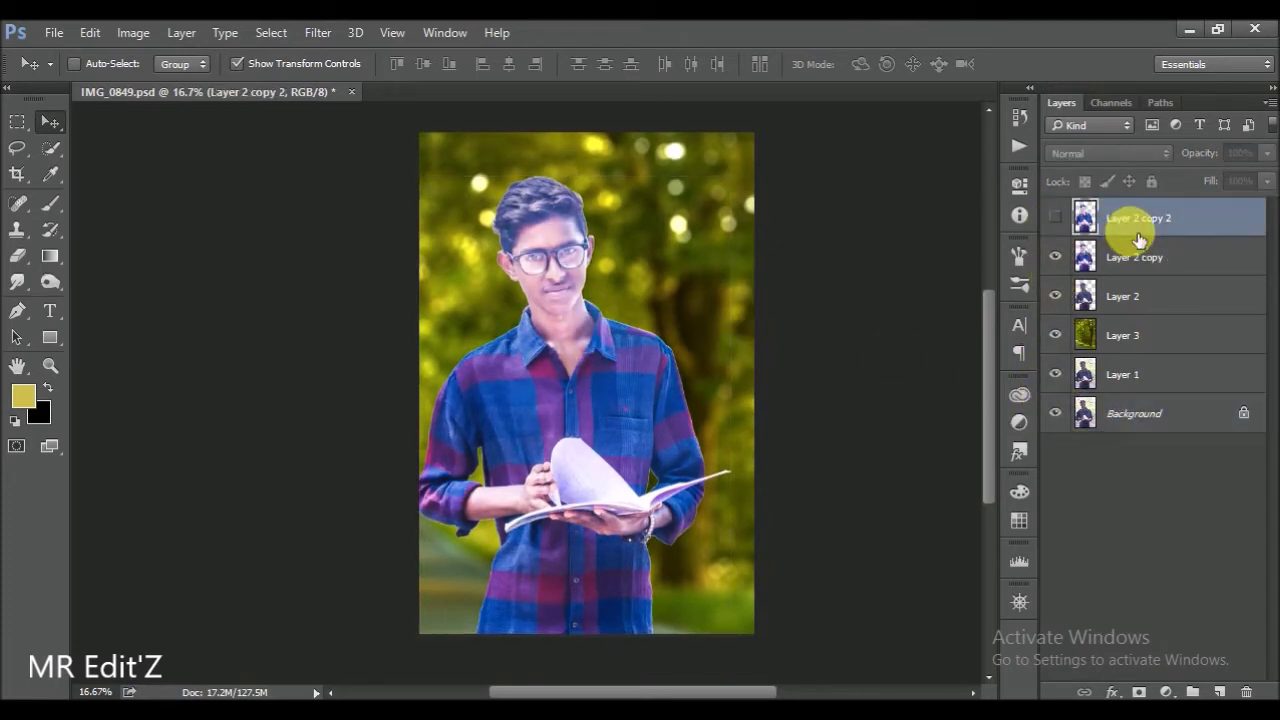
click(1056, 217)
- Set Layer 2 copy 2 to 39% opacity, stamp visible layers into Layer 4, and save
drag(1199, 153, 1143, 155)
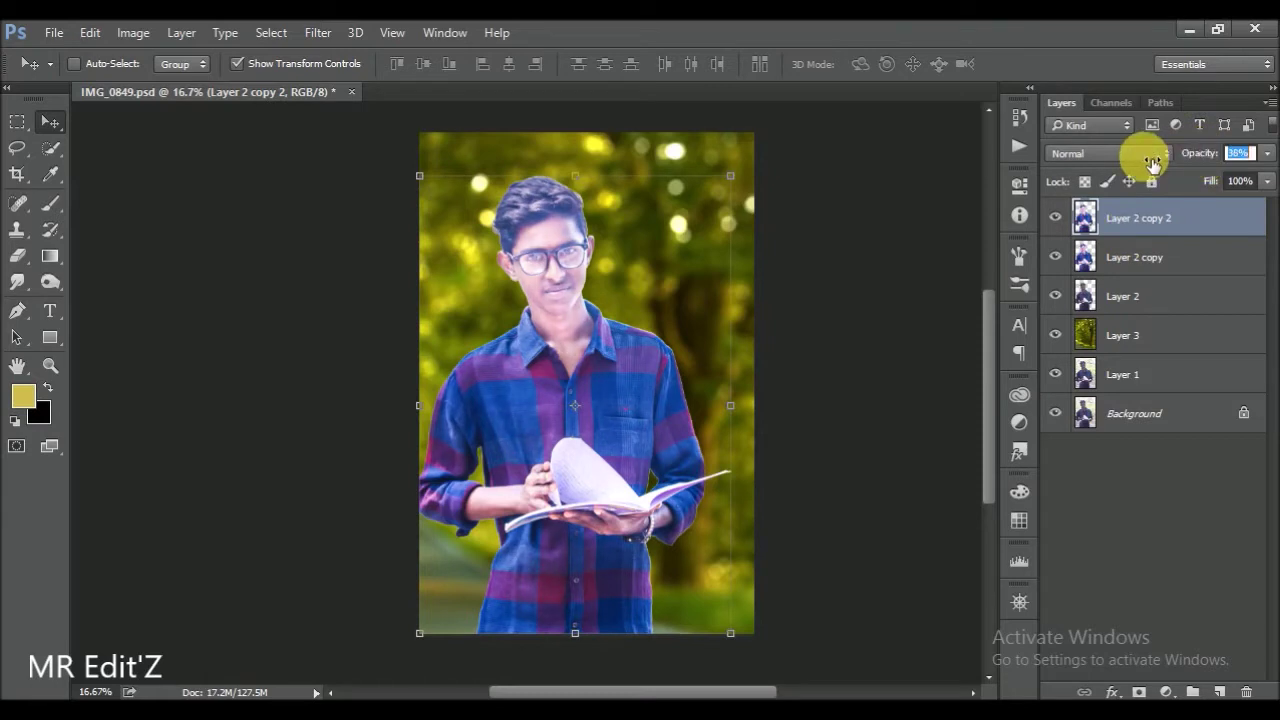
drag(1055, 335, 1055, 422)
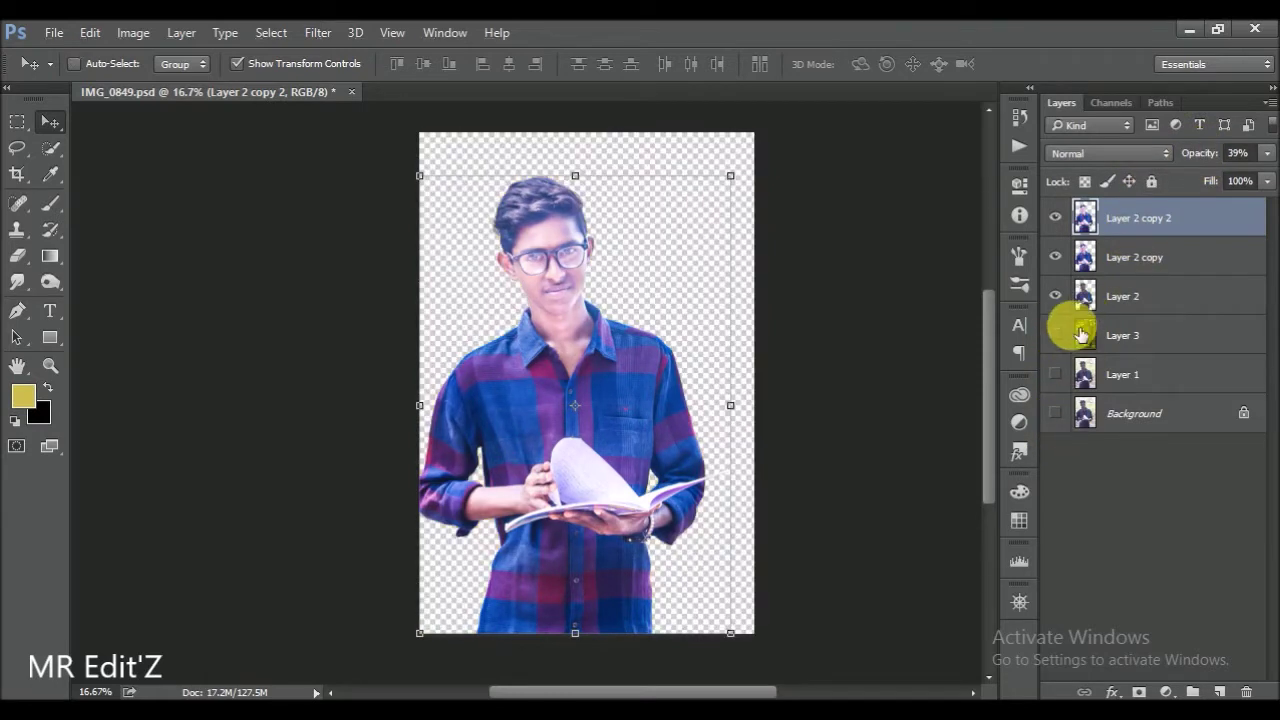
key(ctrl+shift+alt+e)
drag(1055, 374, 1055, 452)
key(ctrl+s)
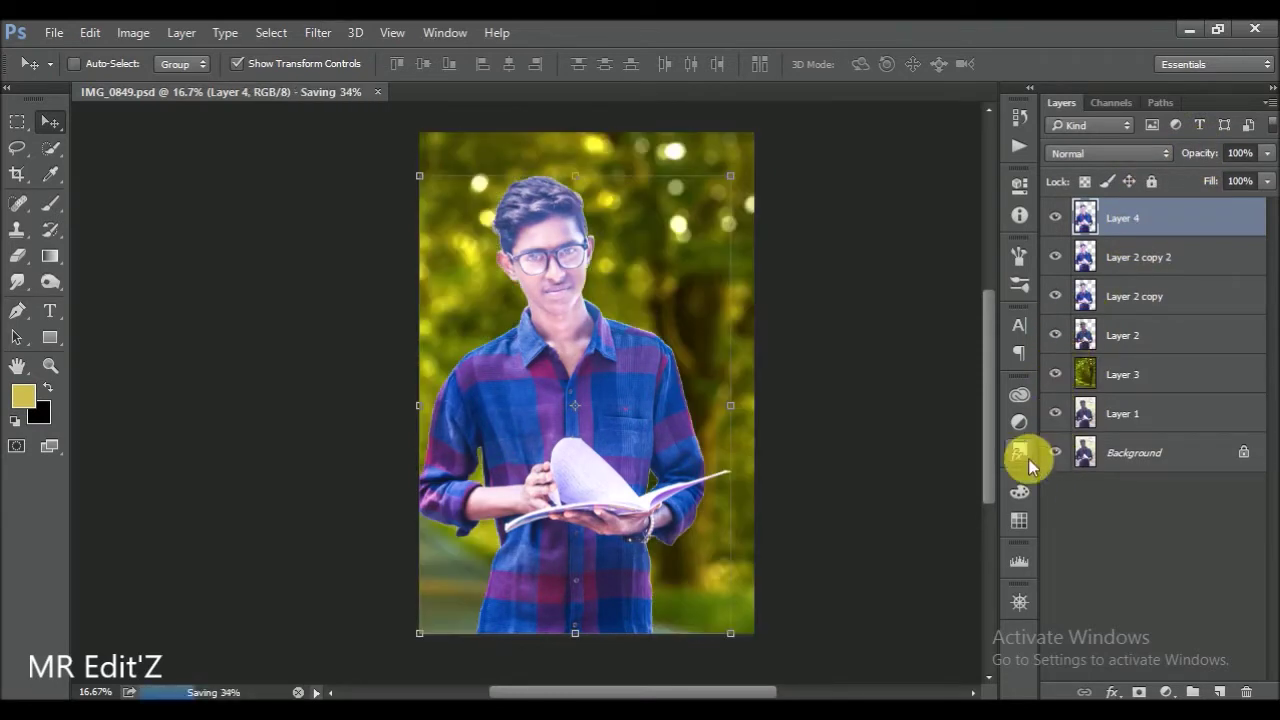
- Toggle the boy's layer off and on to check the background, and select the Smudge tool
scroll(950, 443, up, 1)
alt+click(1055, 320)
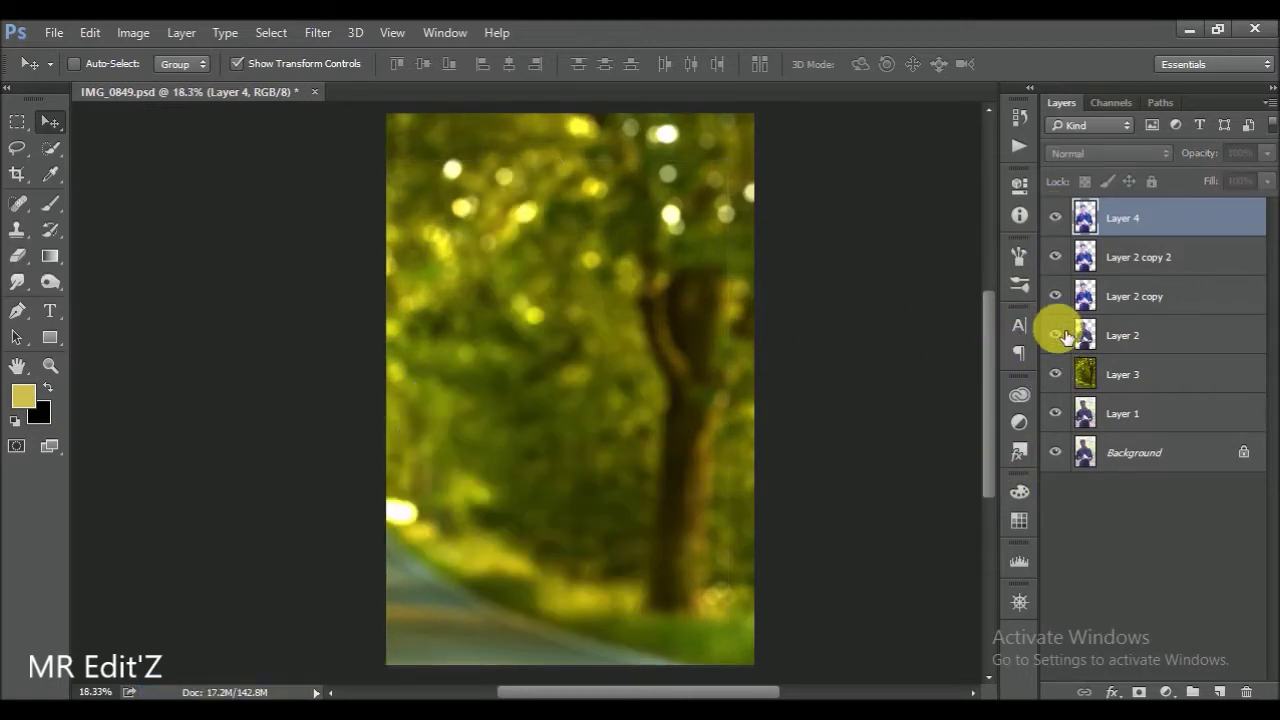
alt+click(1055, 320)
scroll(528, 257, up, 3)
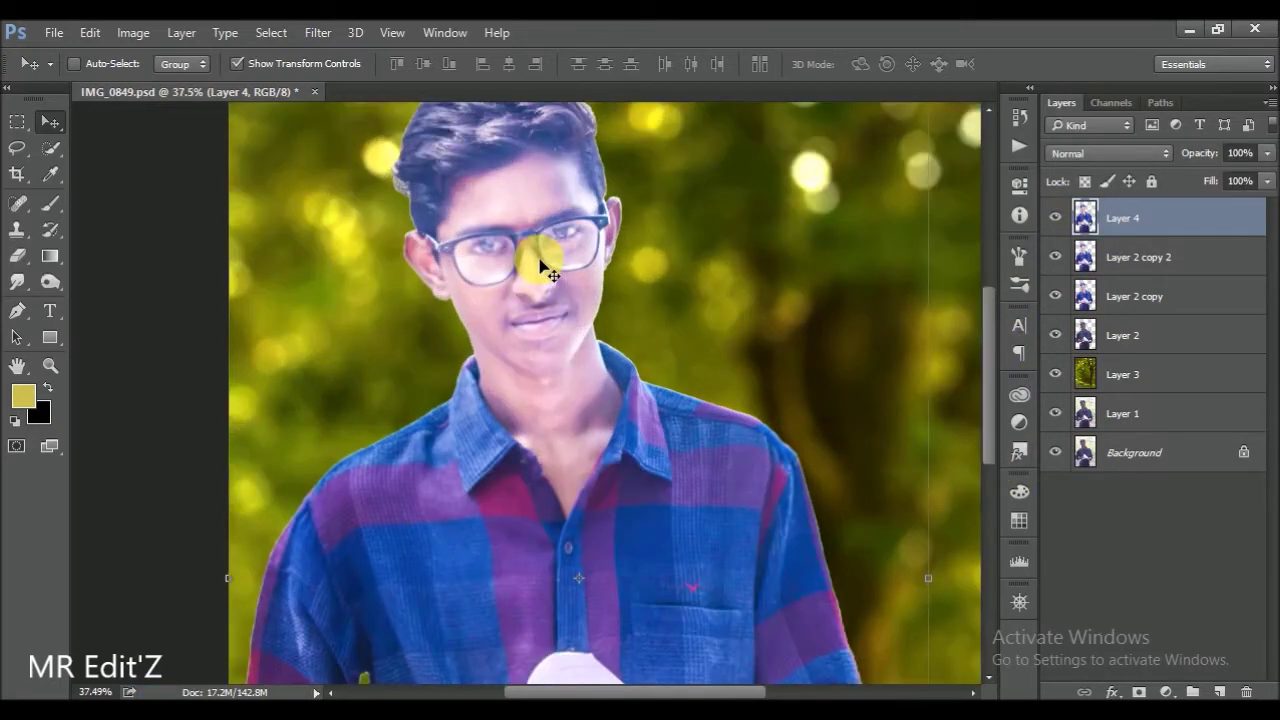
scroll(580, 290, down, 1)
scroll(590, 300, up, 2)
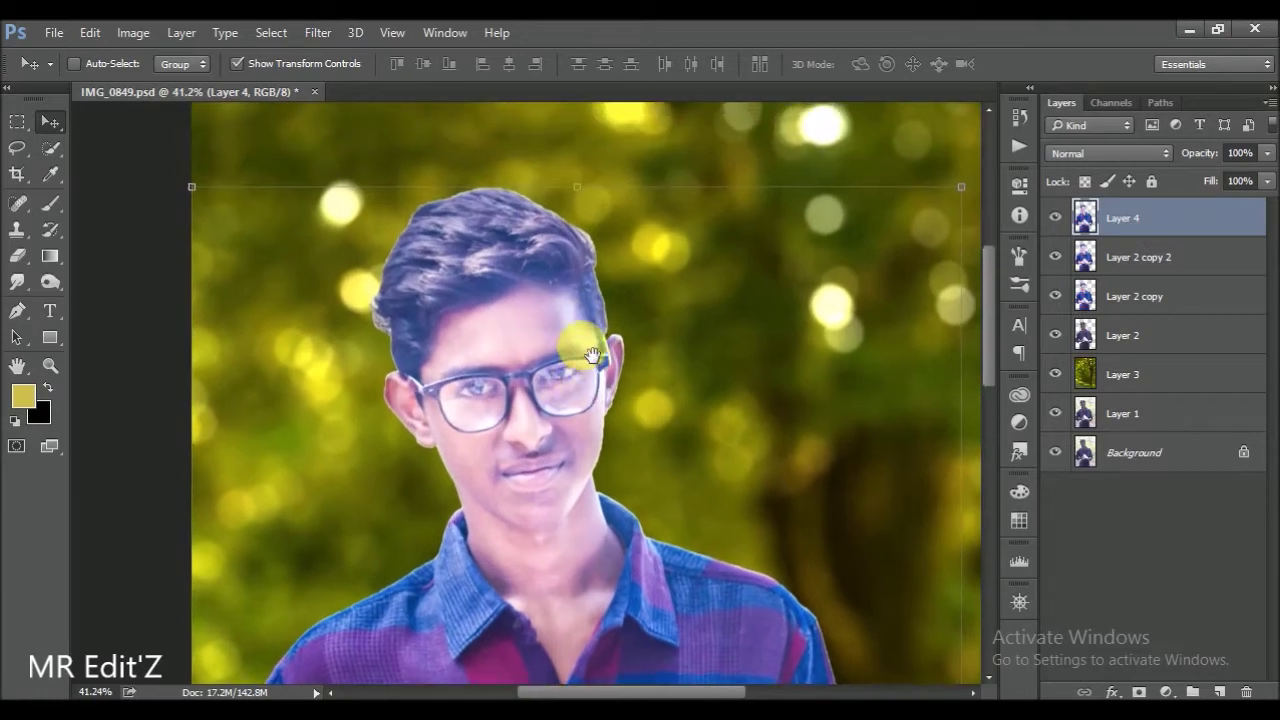
click(45, 285)
scroll(443, 286, up, 1)
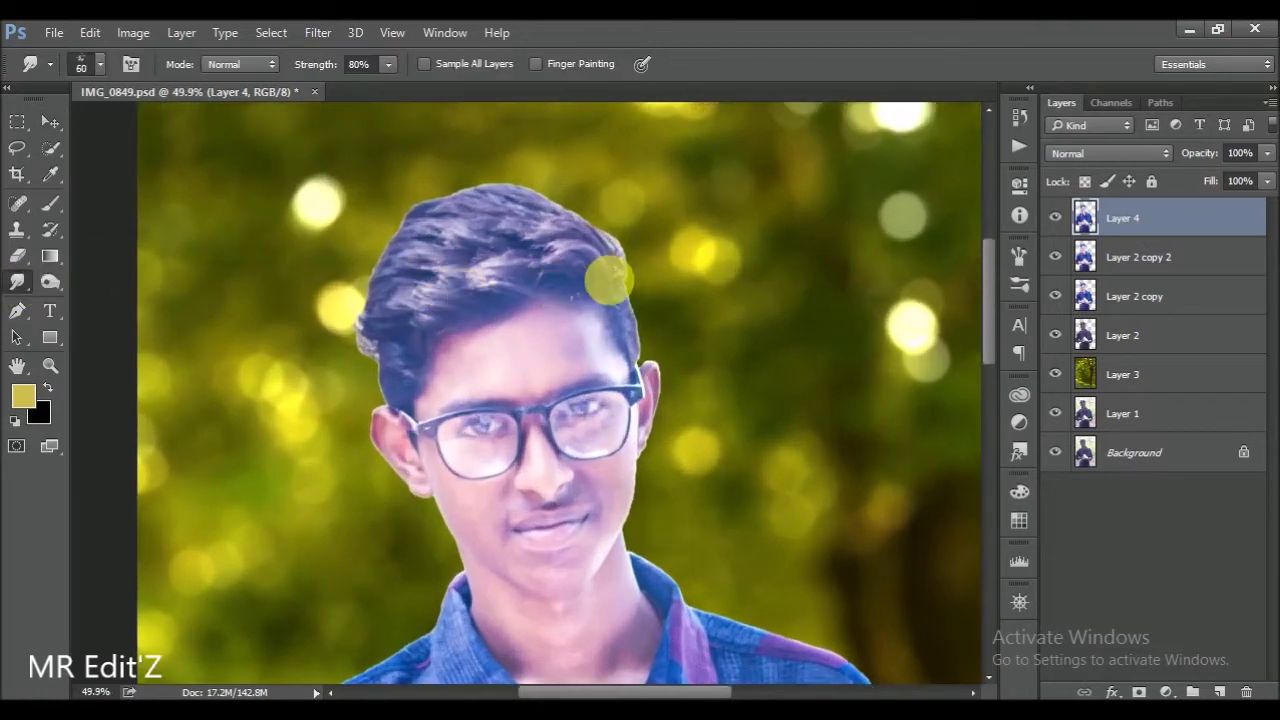
- With a size 90 Smudge brush, push the top and right hair edges into a taller, spiky crest
drag(617, 288, 623, 223)
key(bracketright)
key(bracketright)
key(bracketright)
mouse_move(543, 266)
mouse_down()
mouse_move(400, 320)
mouse_move(344, 397)
mouse_up()
mouse_move(598, 268)
mouse_down()
mouse_move(532, 189)
mouse_move(561, 229)
mouse_move(535, 214)
mouse_move(397, 262)
mouse_move(463, 280)
mouse_move(433, 285)
mouse_up()
mouse_move(350, 345)
mouse_down()
mouse_move(380, 343)
mouse_move(363, 337)
mouse_move(405, 393)
mouse_up()
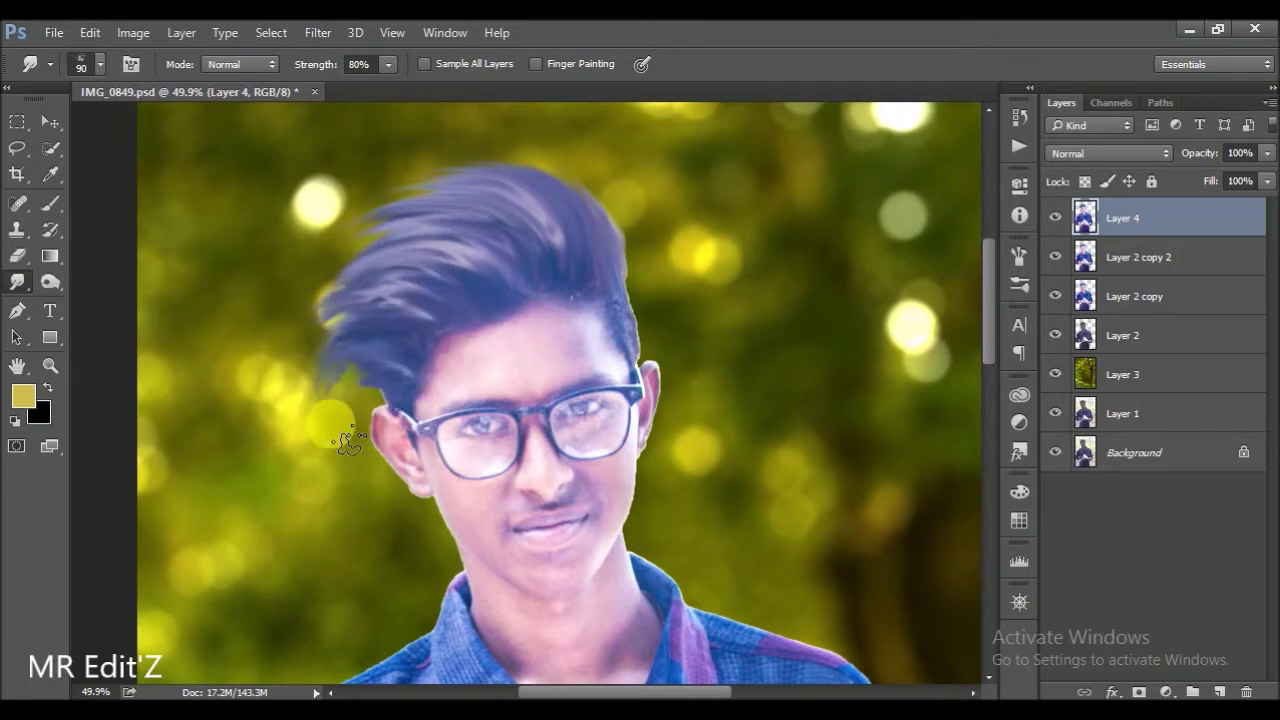
drag(614, 220, 657, 320)
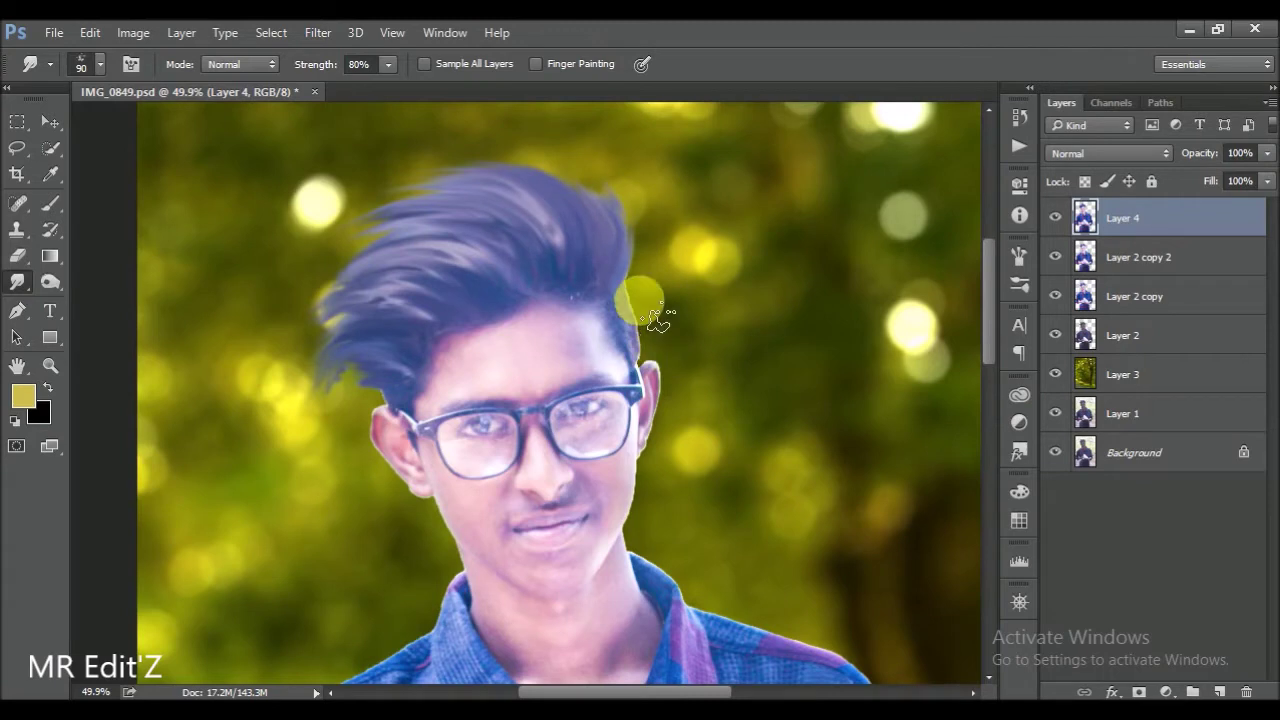
drag(645, 255, 514, 206)
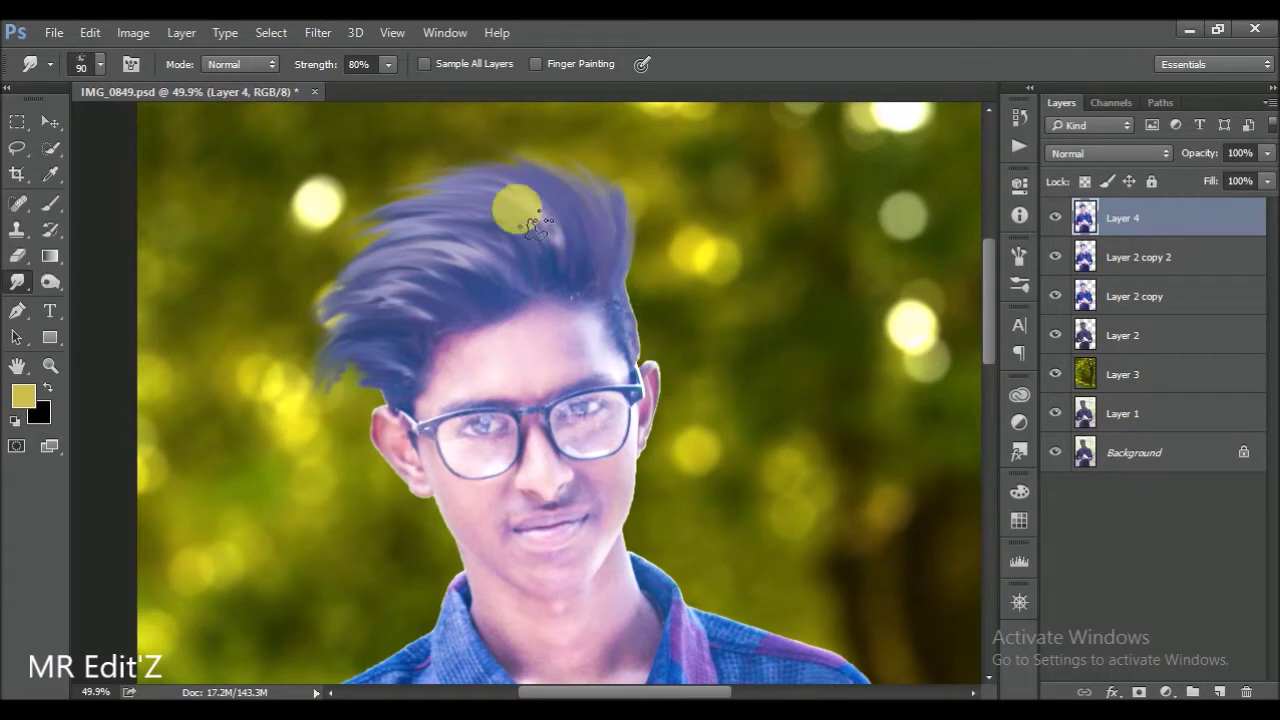
- Pull the crown and left-side hair strands outward and downward
drag(351, 271, 314, 423)
drag(312, 300, 324, 390)
drag(380, 297, 357, 382)
mouse_move(408, 300)
mouse_down()
mouse_move(343, 430)
mouse_move(363, 374)
mouse_up()
drag(362, 324, 380, 411)
drag(432, 351, 372, 428)
- Save, hide the background layers, and stamp the visible boy layers into Layer 5
scroll(370, 410, down, 2)
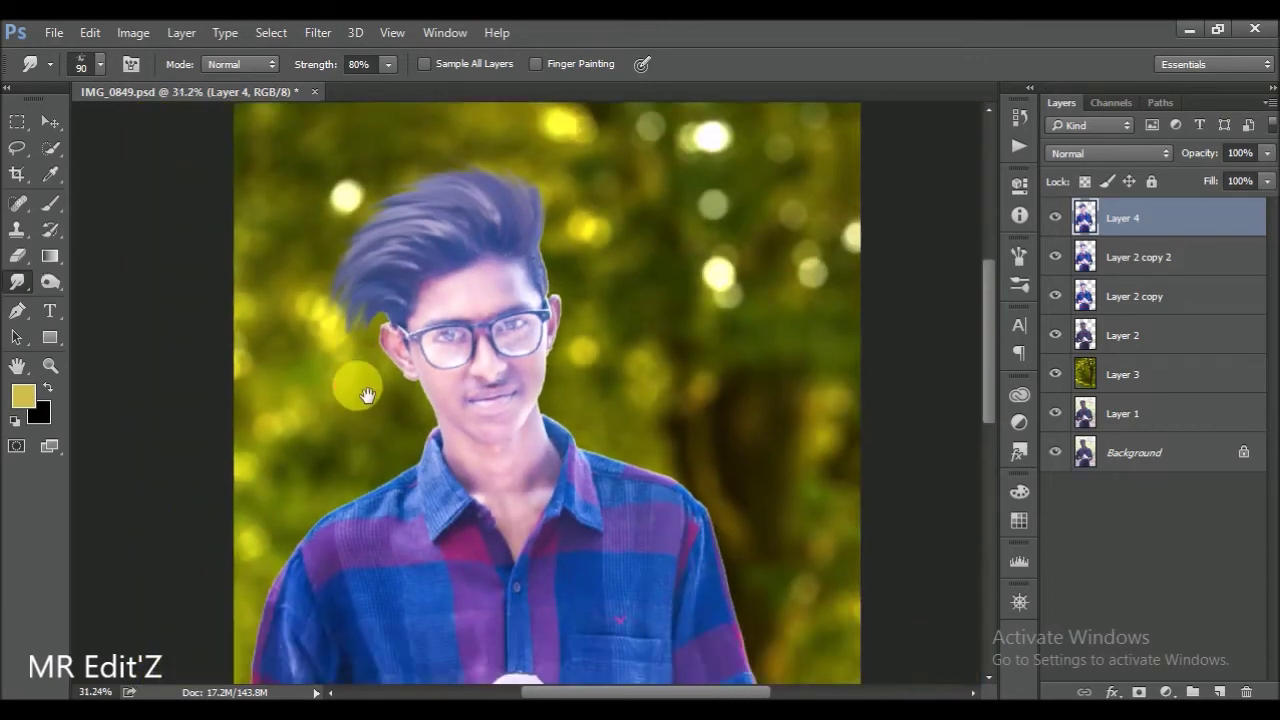
scroll(420, 392, down, 3)
scroll(470, 290, up, 3)
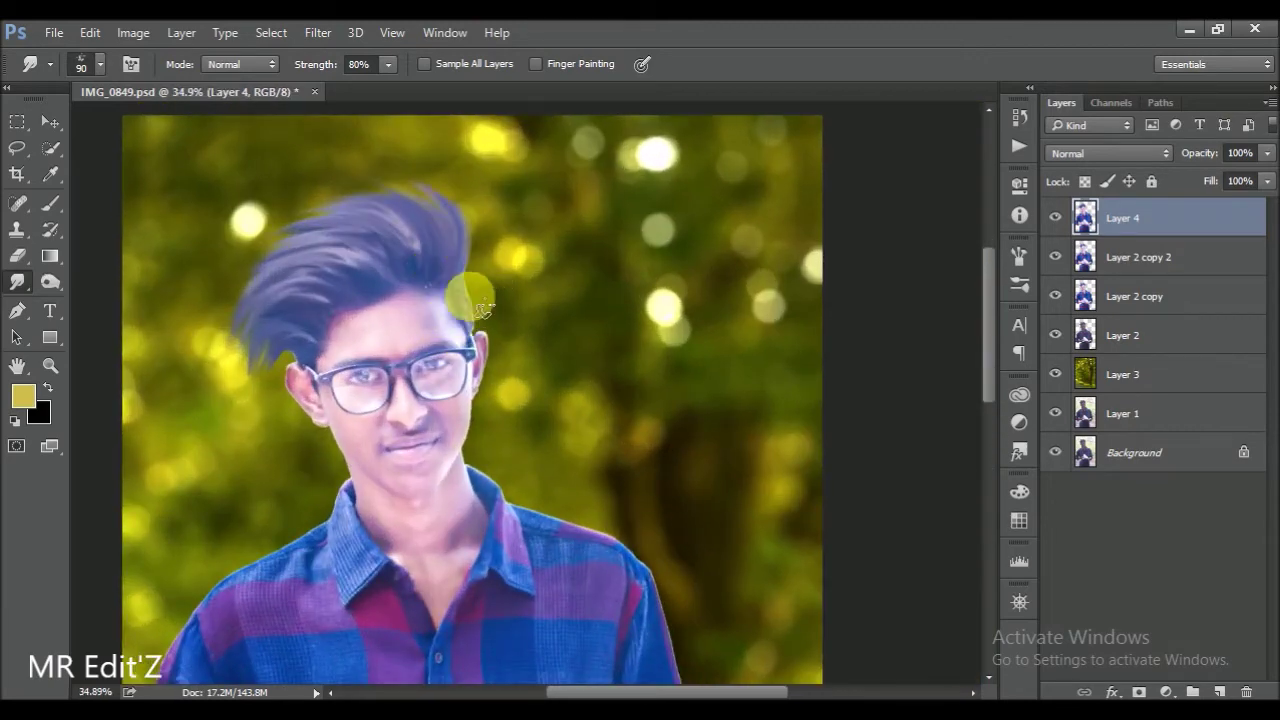
key(ctrl+s)
scroll(495, 320, down, 1)
key(ctrl+j)
key(ctrl+z)
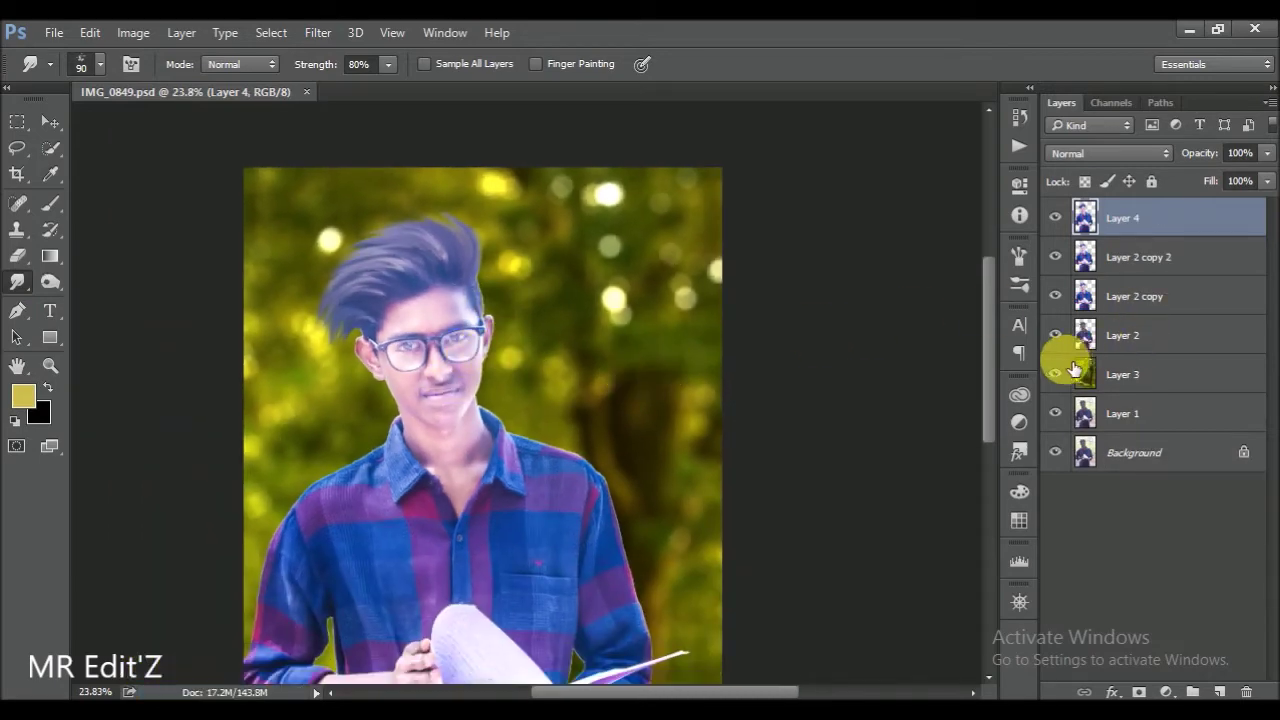
drag(1055, 374, 1055, 452)
key(ctrl+shift+alt+e)
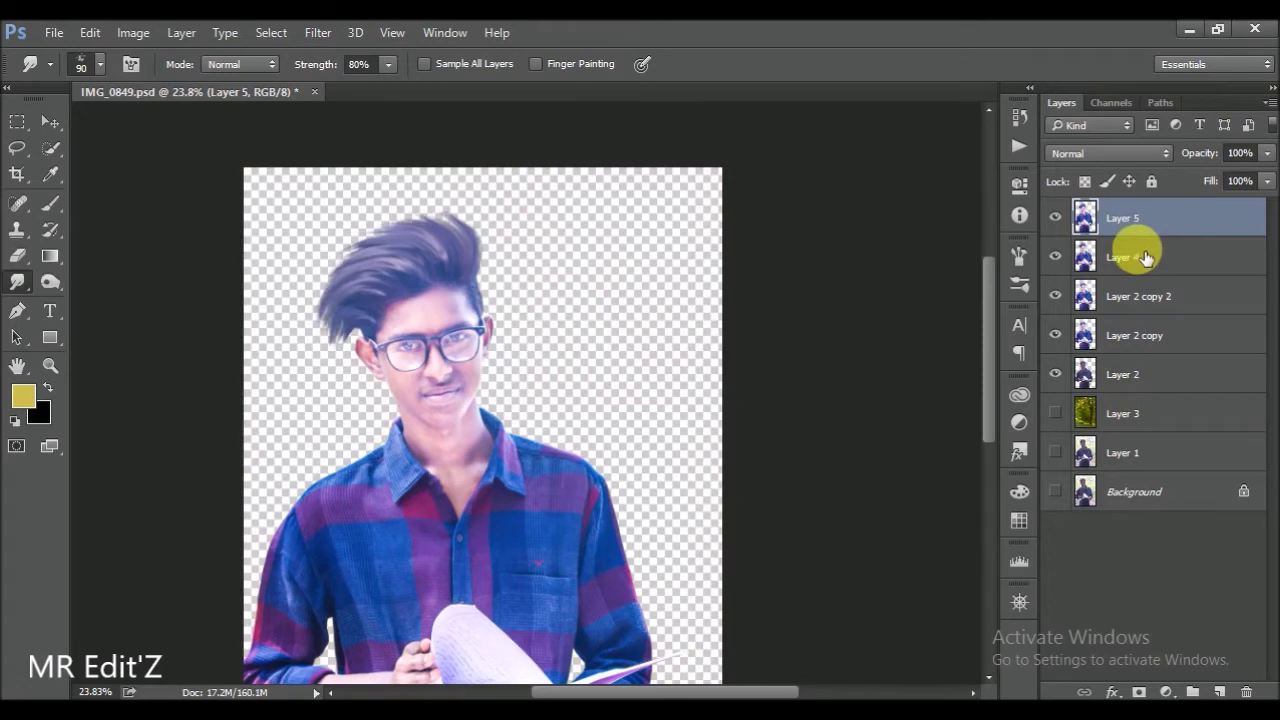
- Save the document and show the green bokeh background layers again
key(ctrl+s)
drag(1055, 413, 1055, 491)
drag(609, 400, 561, 389)
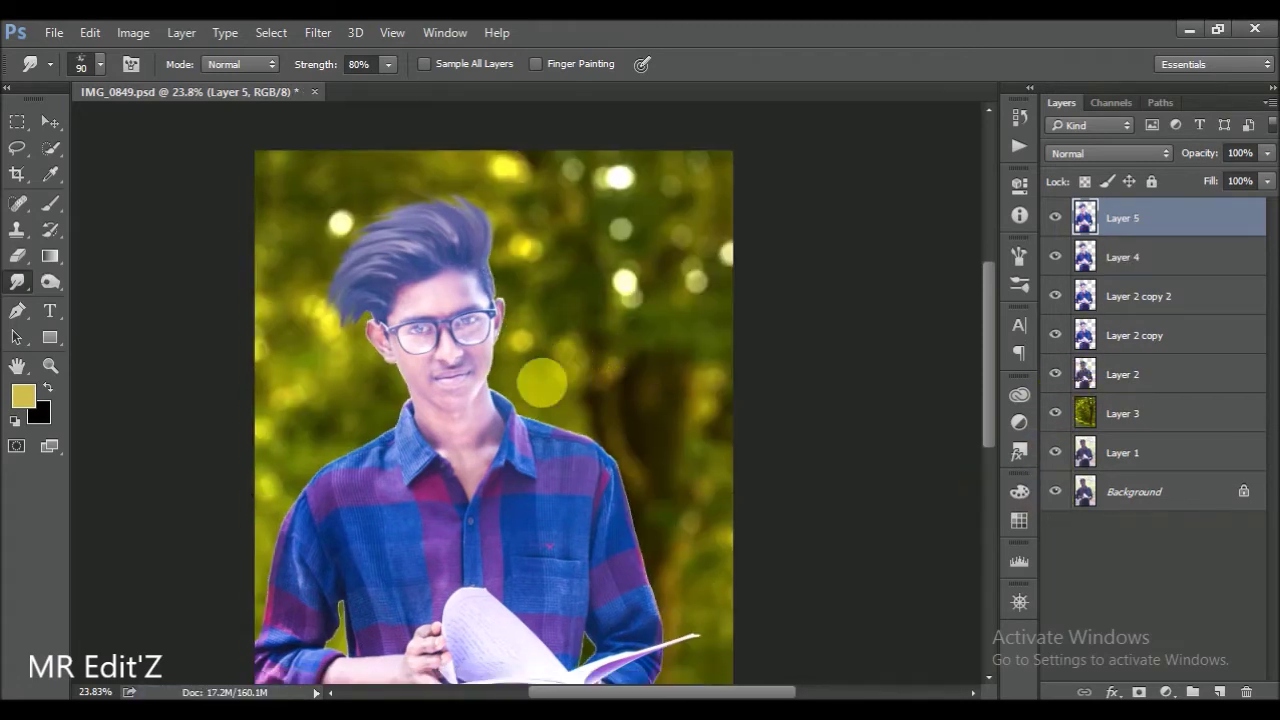
scroll(478, 375, up, 2)
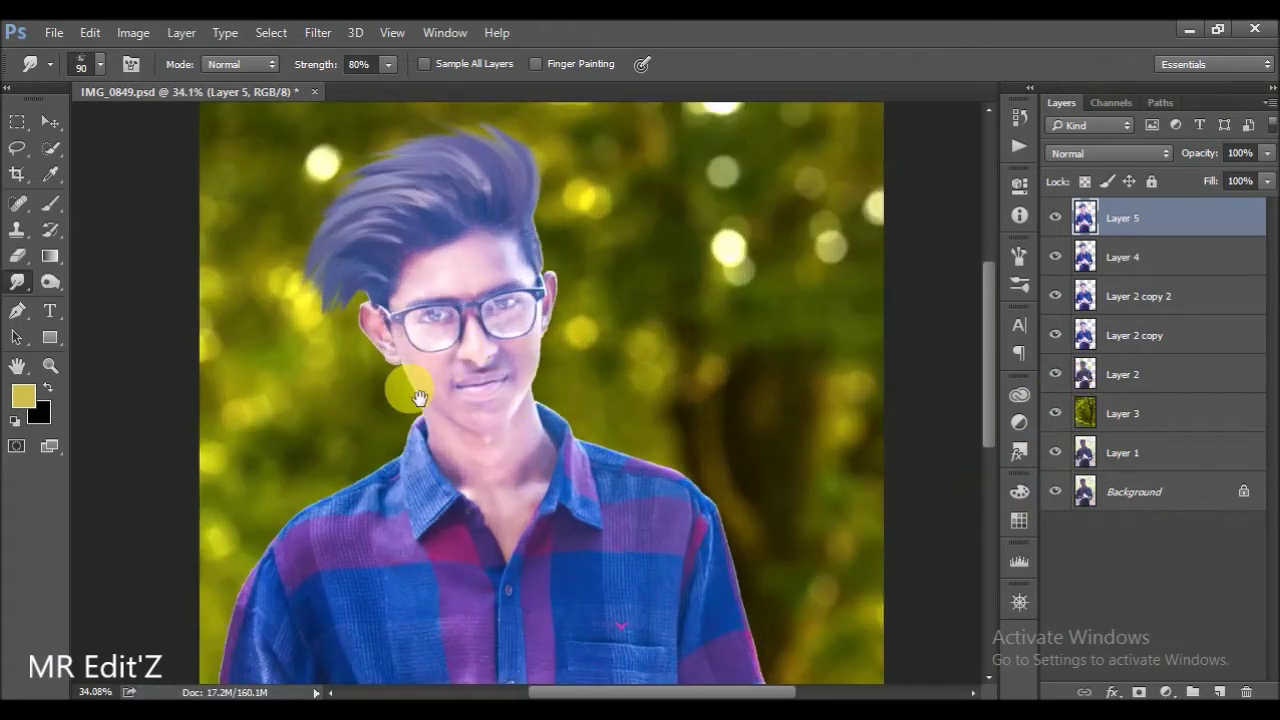
scroll(457, 371, down, 2)
scroll(514, 371, down, 1)
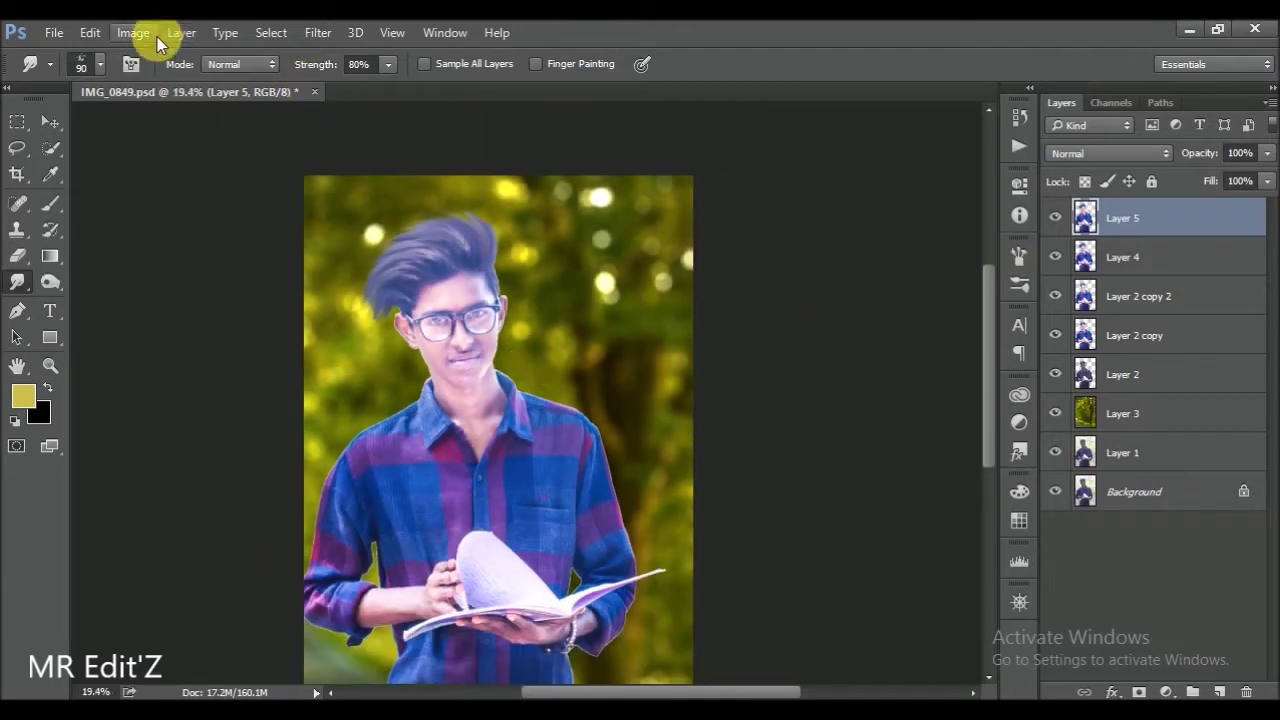
- Apply Shadows/Highlights to Layer 5 with Shadows 0 and Highlights 16
click(138, 32)
click(507, 87)
click(930, 264)
click(133, 32)
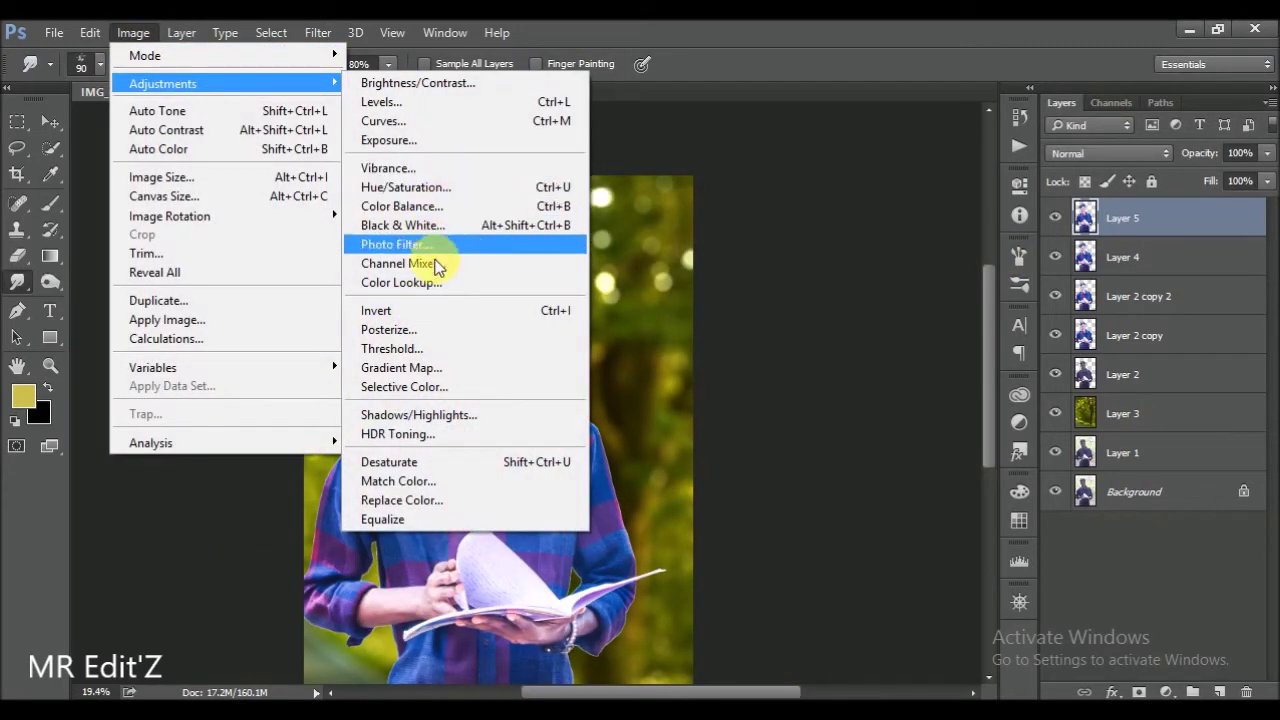
click(450, 415)
text(0)
mouse_move(882, 481)
mouse_down()
mouse_move(905, 482)
mouse_move(875, 480)
mouse_up()
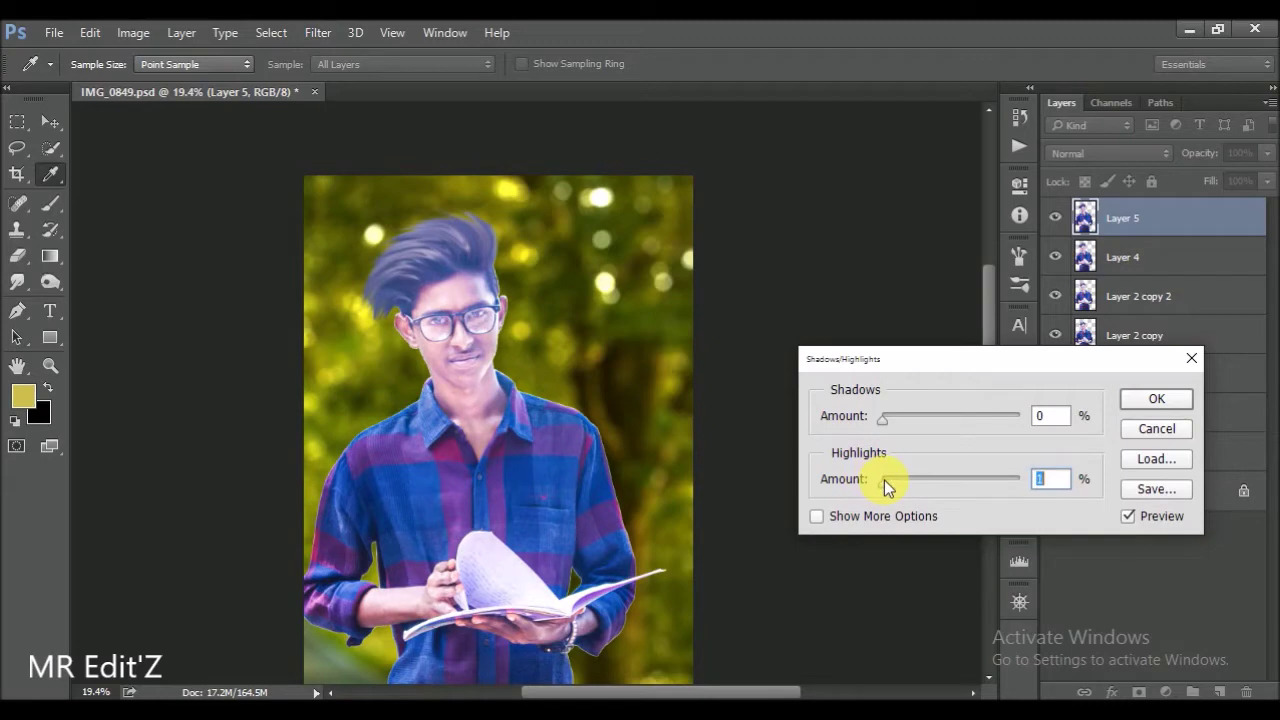
click(1180, 399)
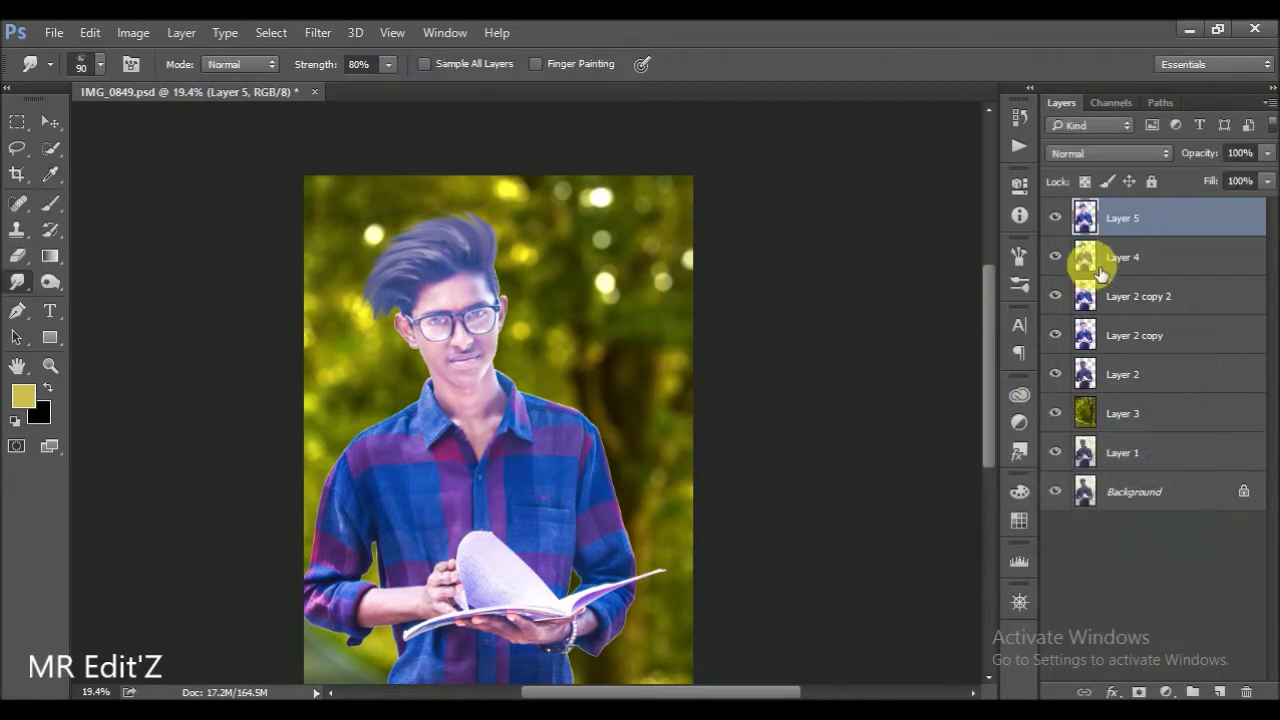
- Hide the background layers, stamp the visible boy layers into Layer 6, and save
drag(1055, 413, 1055, 530)
key(ctrl+shift+alt+e)
key(ctrl+s)
scroll(523, 363, up, 1)
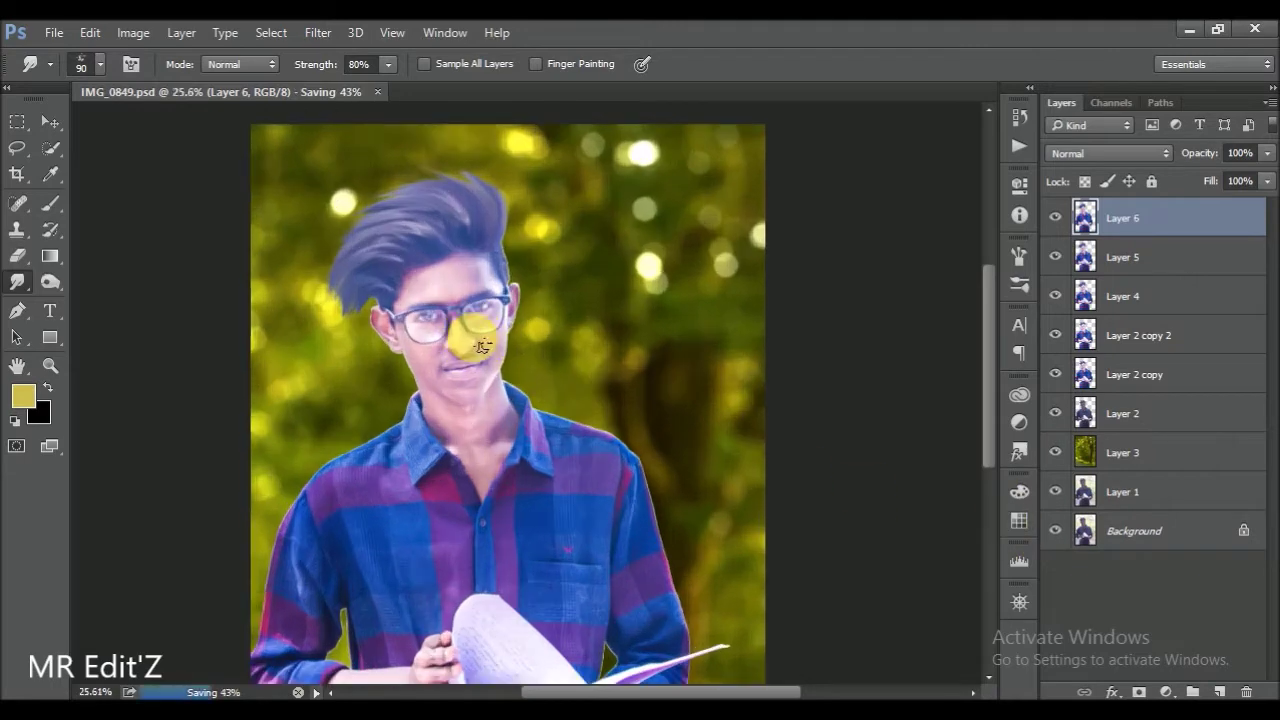
scroll(565, 371, up, 1)
scroll(562, 360, down, 3)
scroll(563, 363, up, 1)
scroll(555, 348, down, 1)
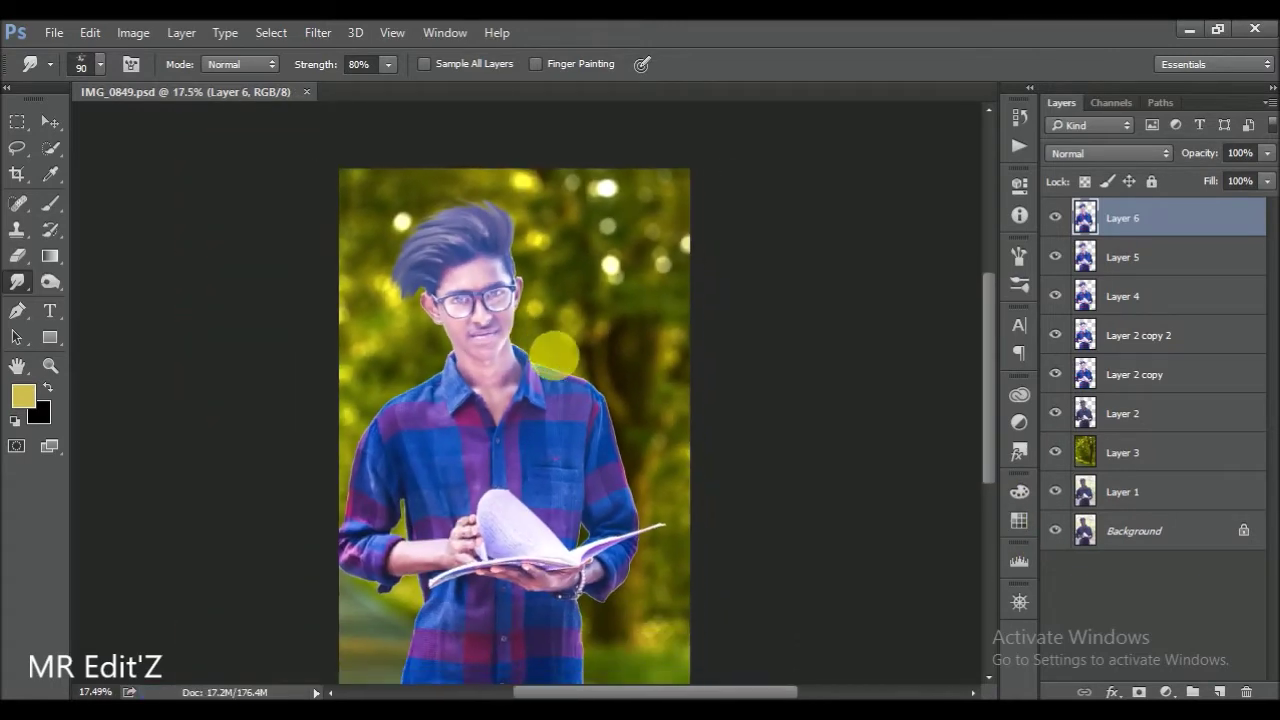
scroll(575, 360, up, 1)
scroll(575, 380, down, 1)
scroll(571, 409, up, 1)
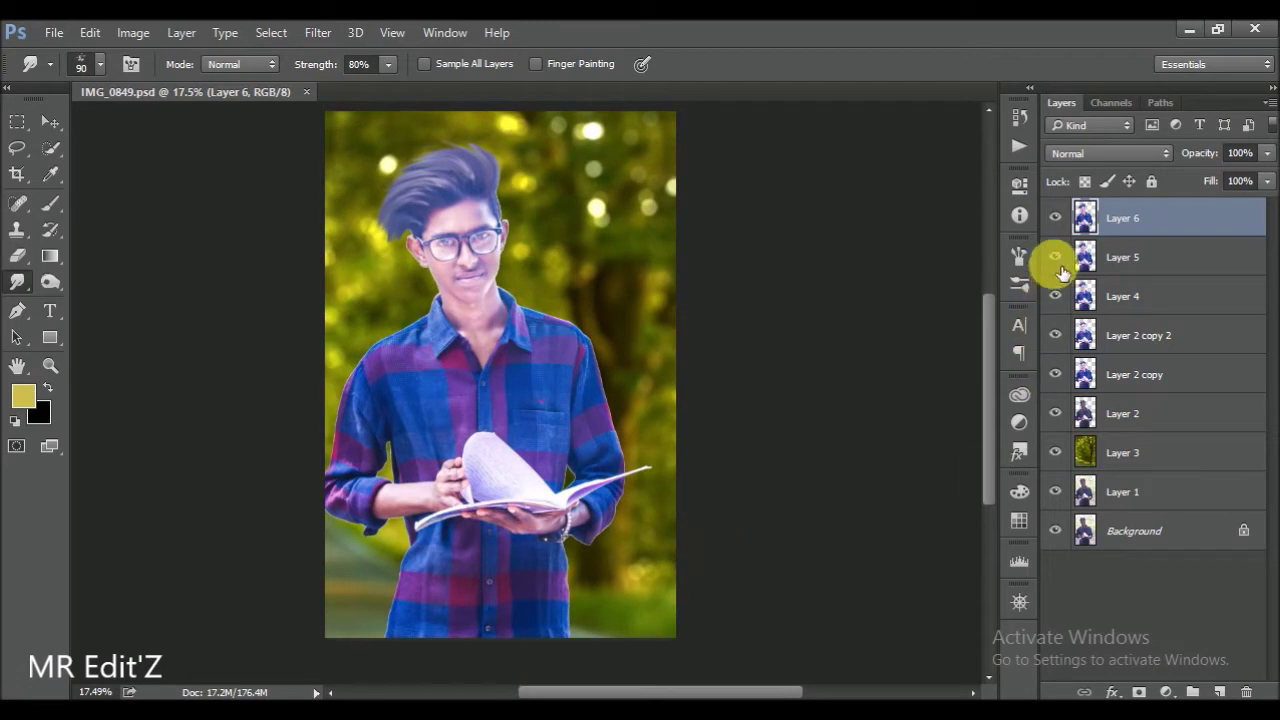
- Delete the five older boy layers, Layer 5 through Layer 2, and save
drag(1055, 257, 1072, 405)
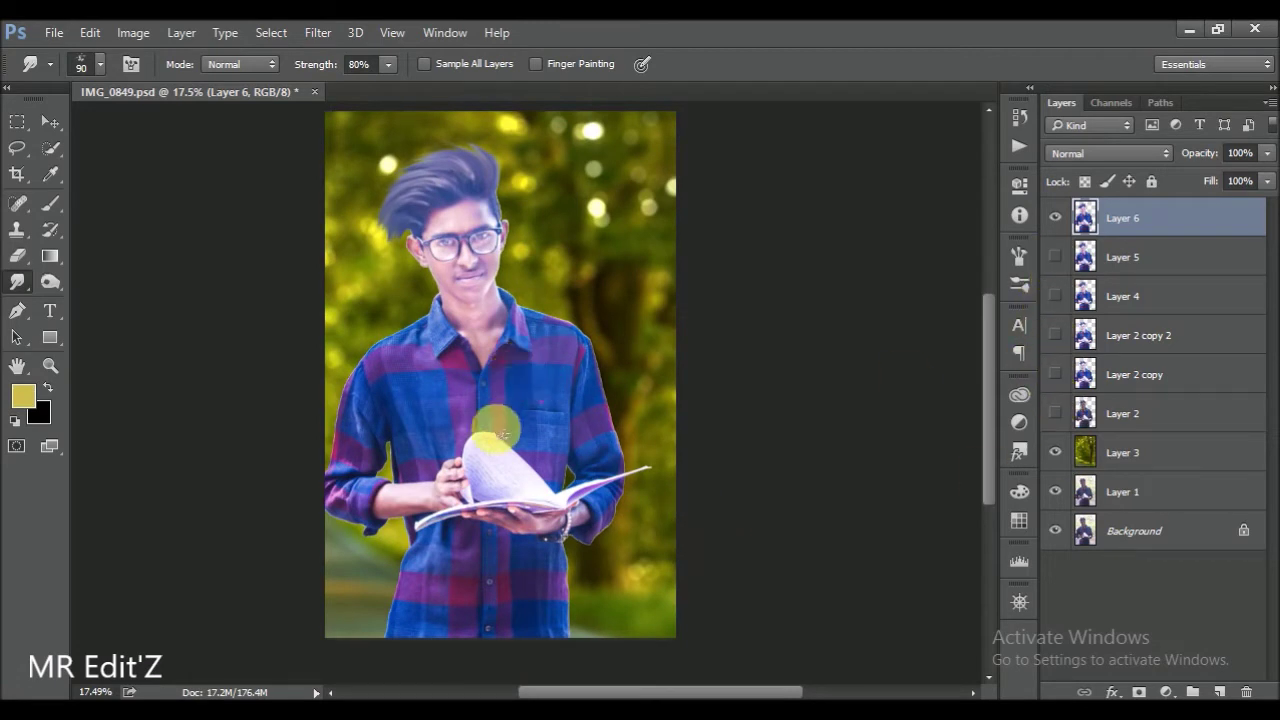
scroll(505, 430, up, 2)
scroll(620, 400, down, 1)
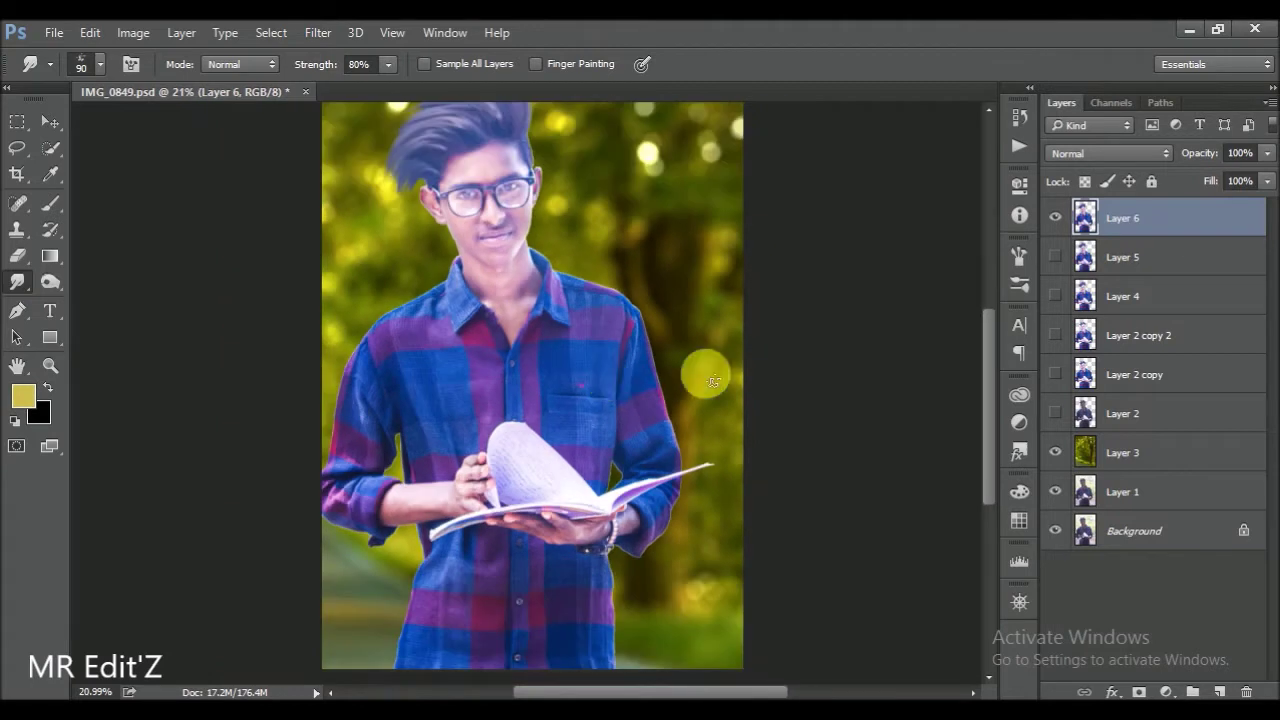
click(1134, 262)
shift+click(1157, 428)
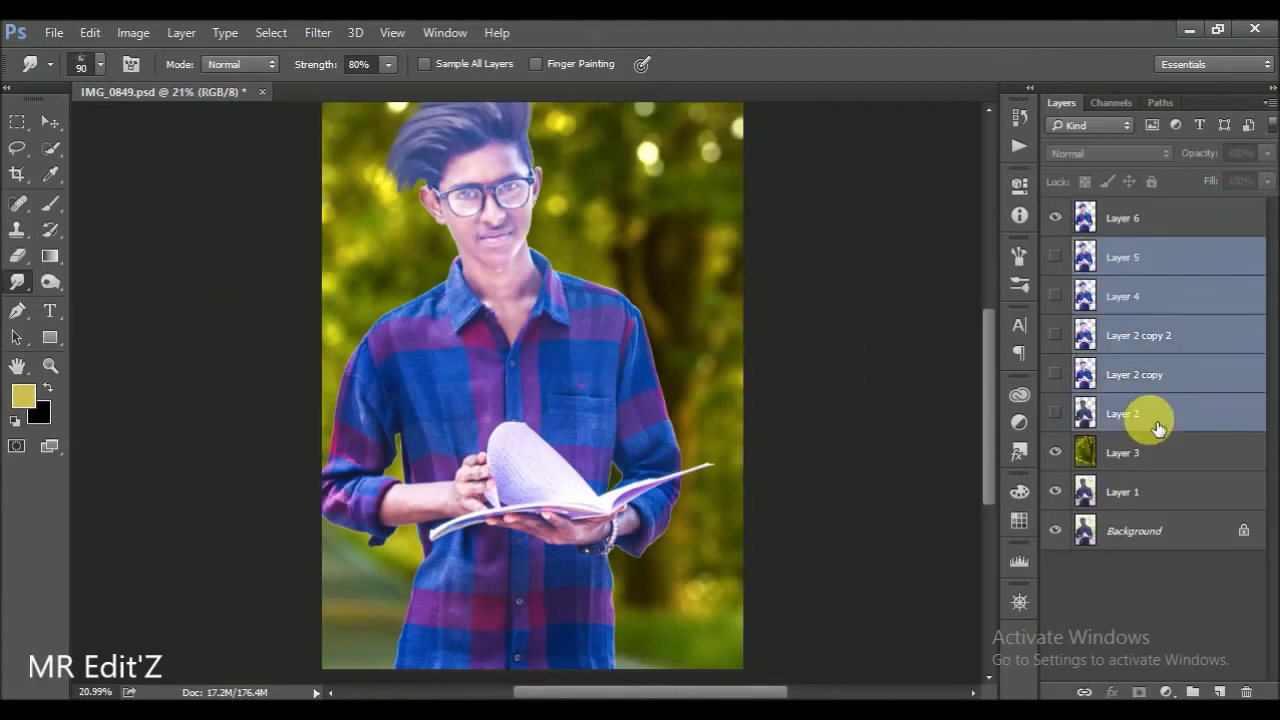
drag(1133, 317, 1246, 692)
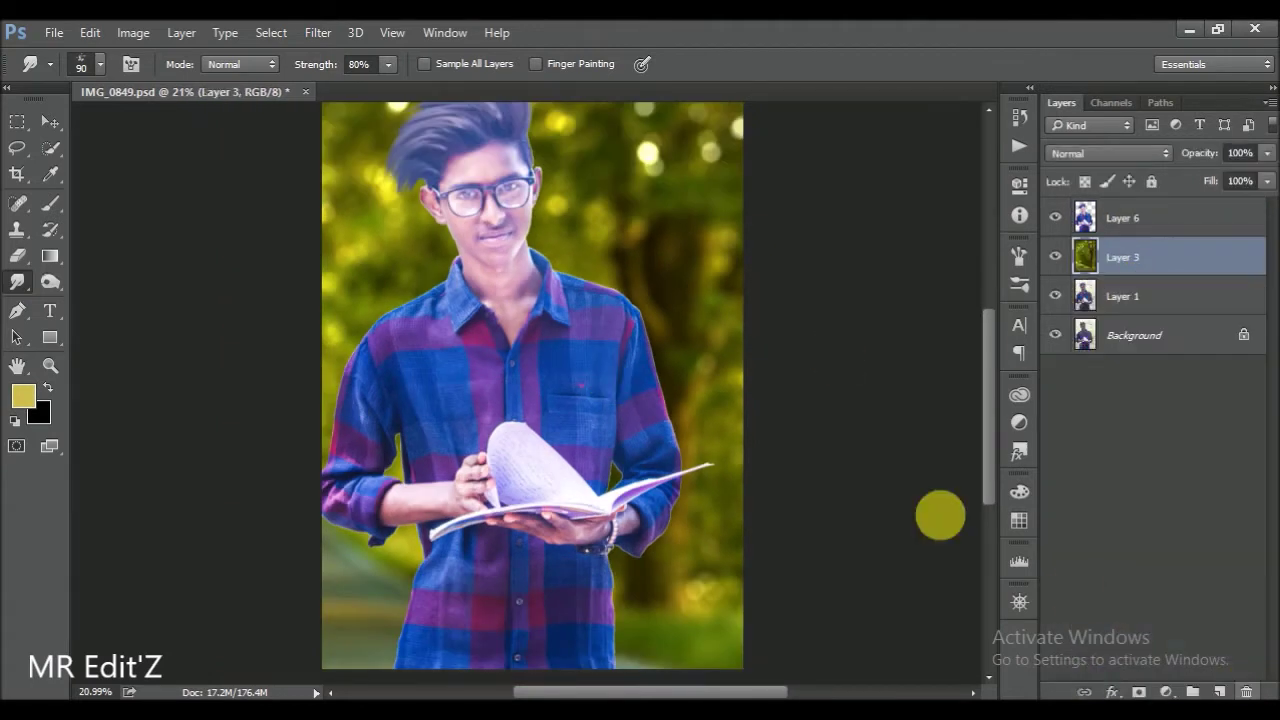
scroll(715, 414, down, 1)
key(ctrl+s)
- Make Layer 6 the visible working layer, toggling Layer 3 off and on to compare
scroll(600, 370, up, 1)
scroll(571, 340, up, 1)
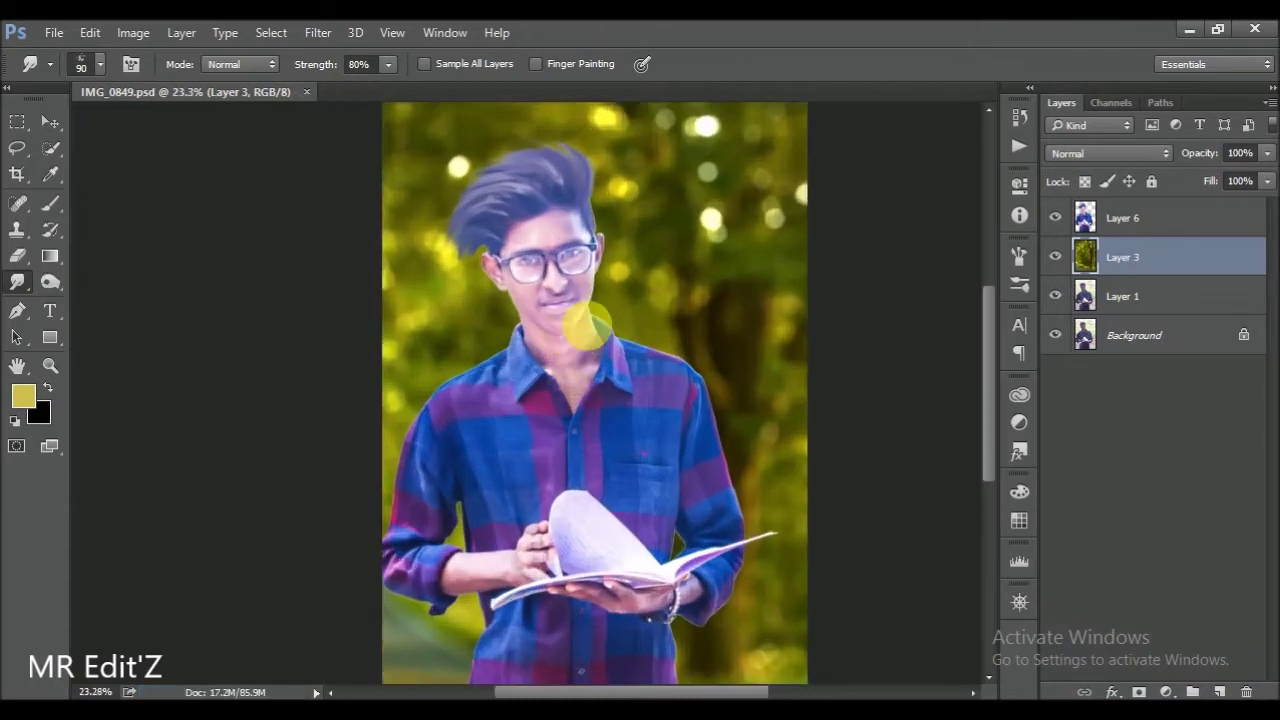
scroll(571, 330, up, 1)
click(1100, 216)
click(1062, 218)
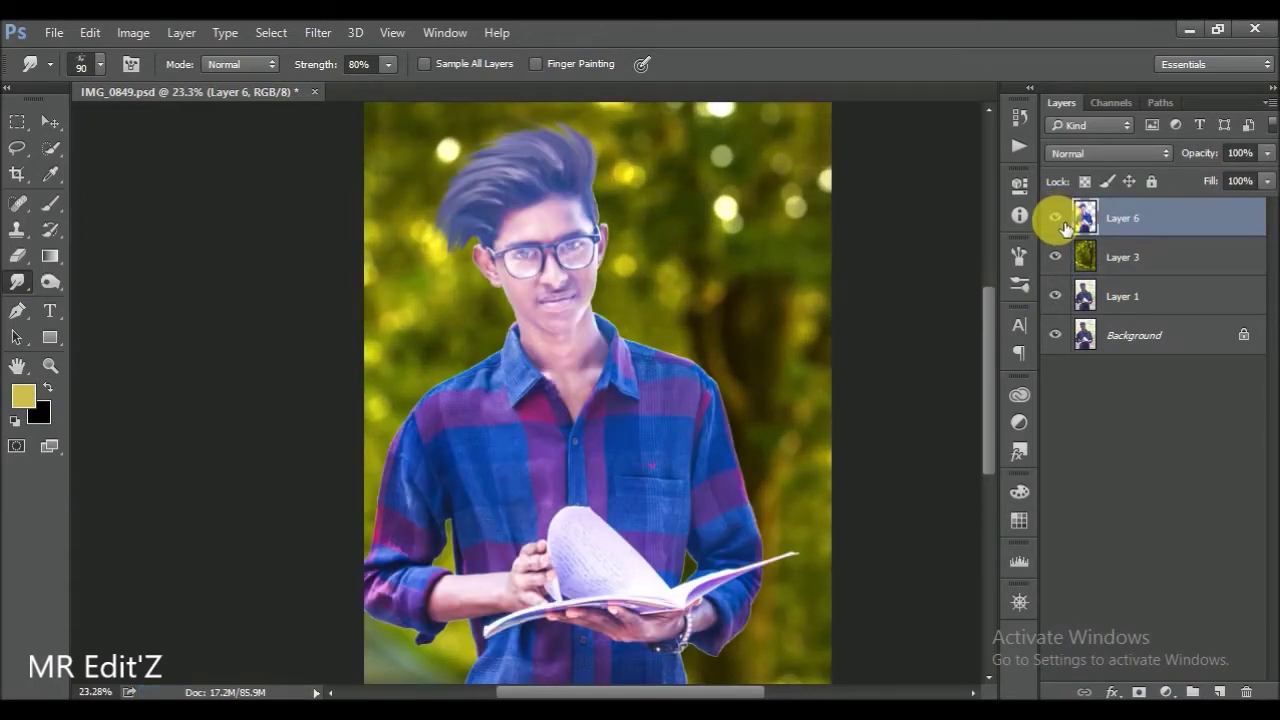
click(1055, 256)
click(1055, 256)
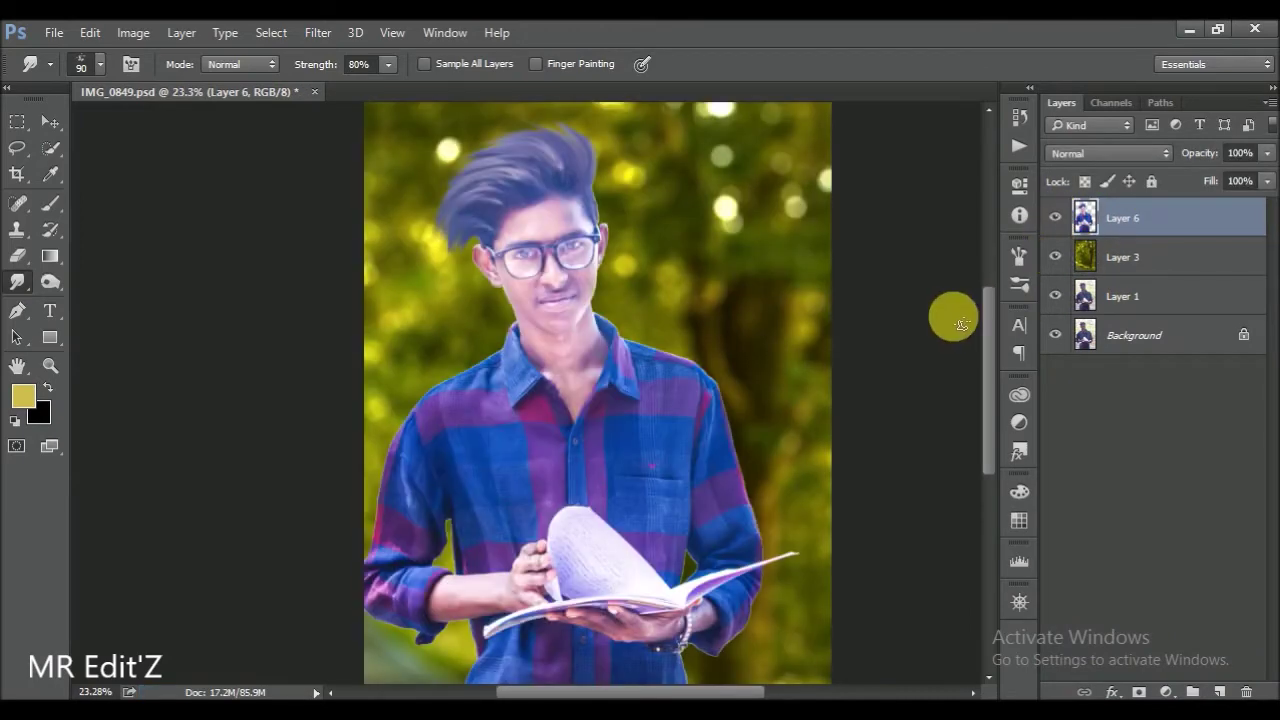
scroll(600, 250, down, 1)
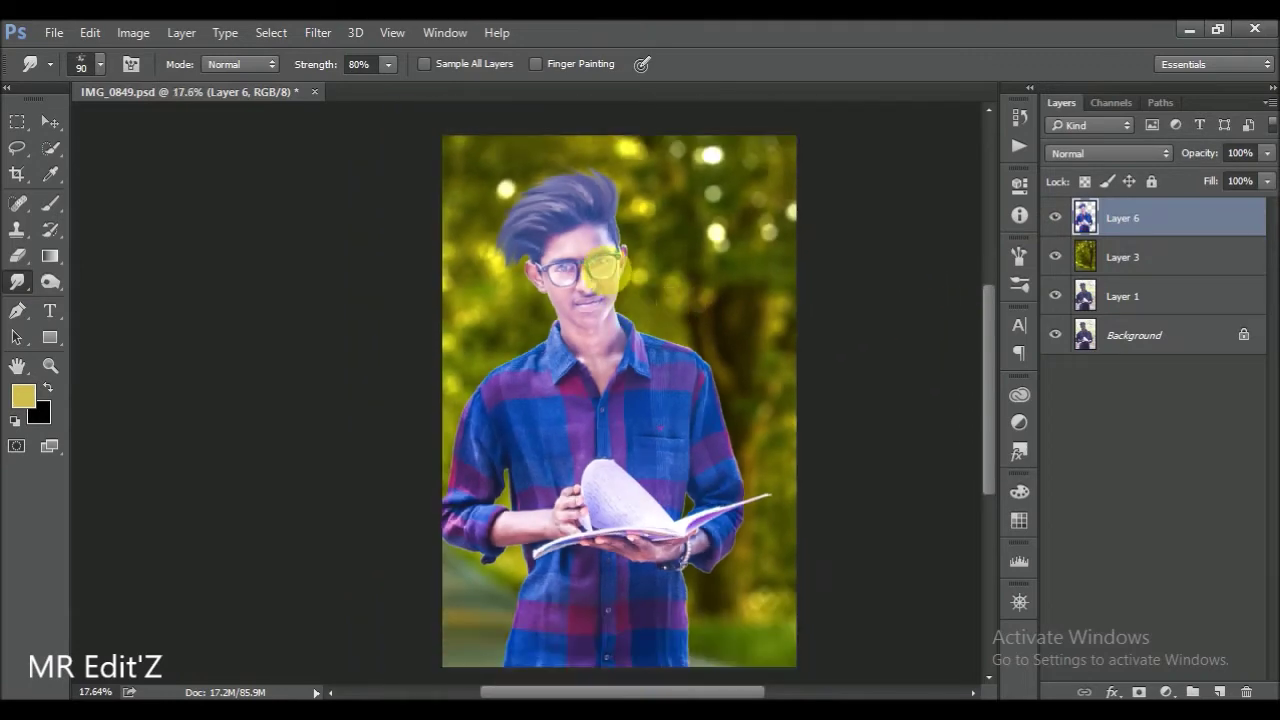
scroll(589, 250, up, 2)
scroll(598, 262, up, 1)
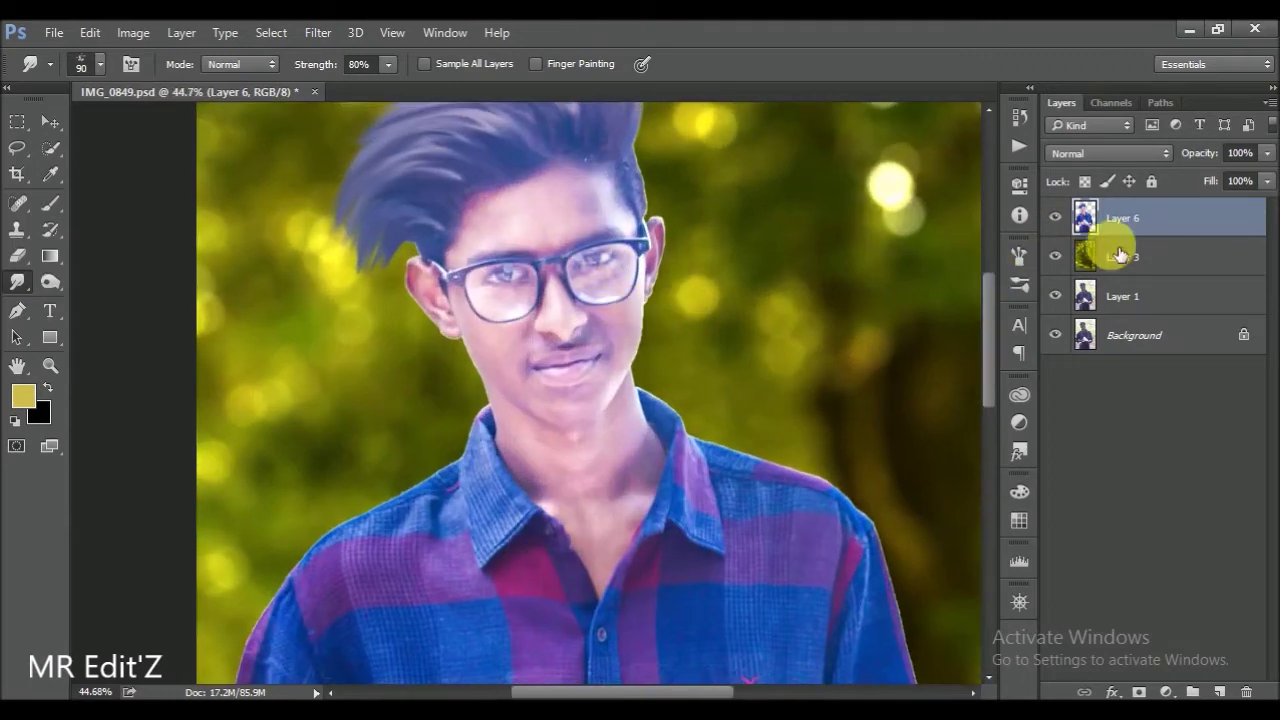
- Duplicate Layer 6 as Layer 6 copy and switch to the Mixer Brush tool
drag(1120, 256, 1100, 214)
click(52, 204)
right_click(50, 203)
click(109, 254)
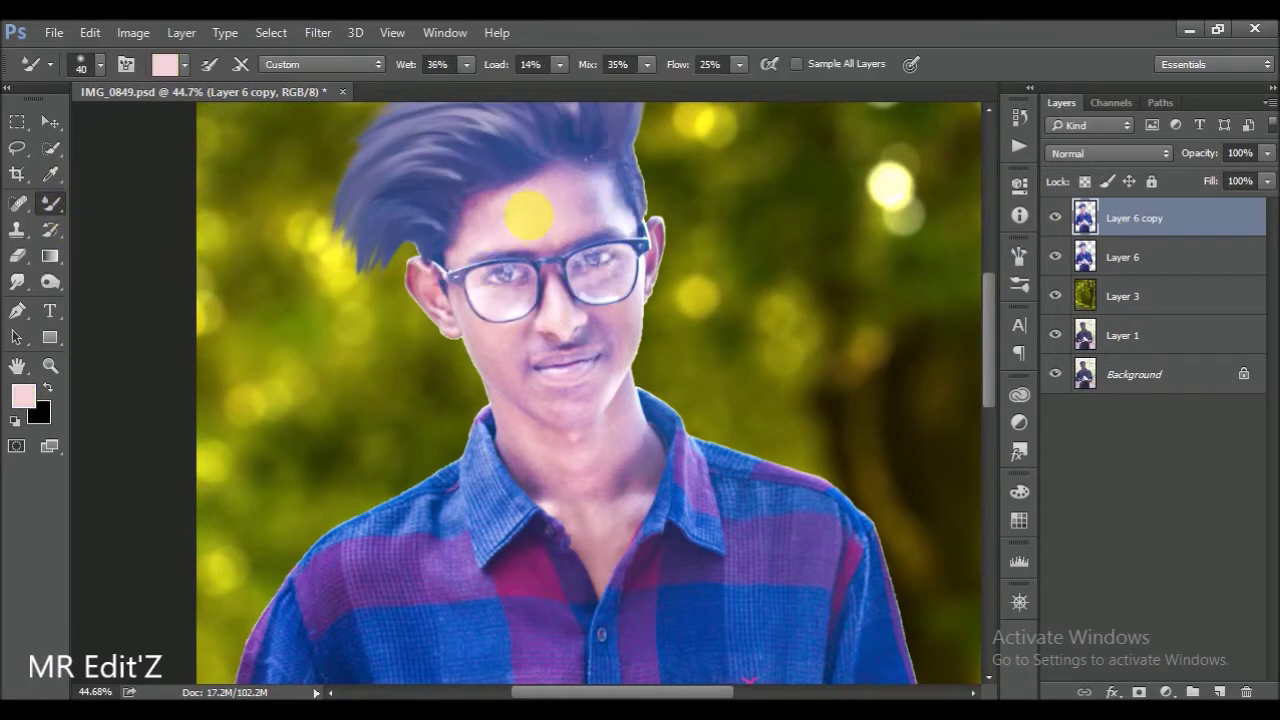
- Blend the skin across the cheeks, ear, jaw and nose bridge with the Mixer Brush
scroll(528, 214, up, 2)
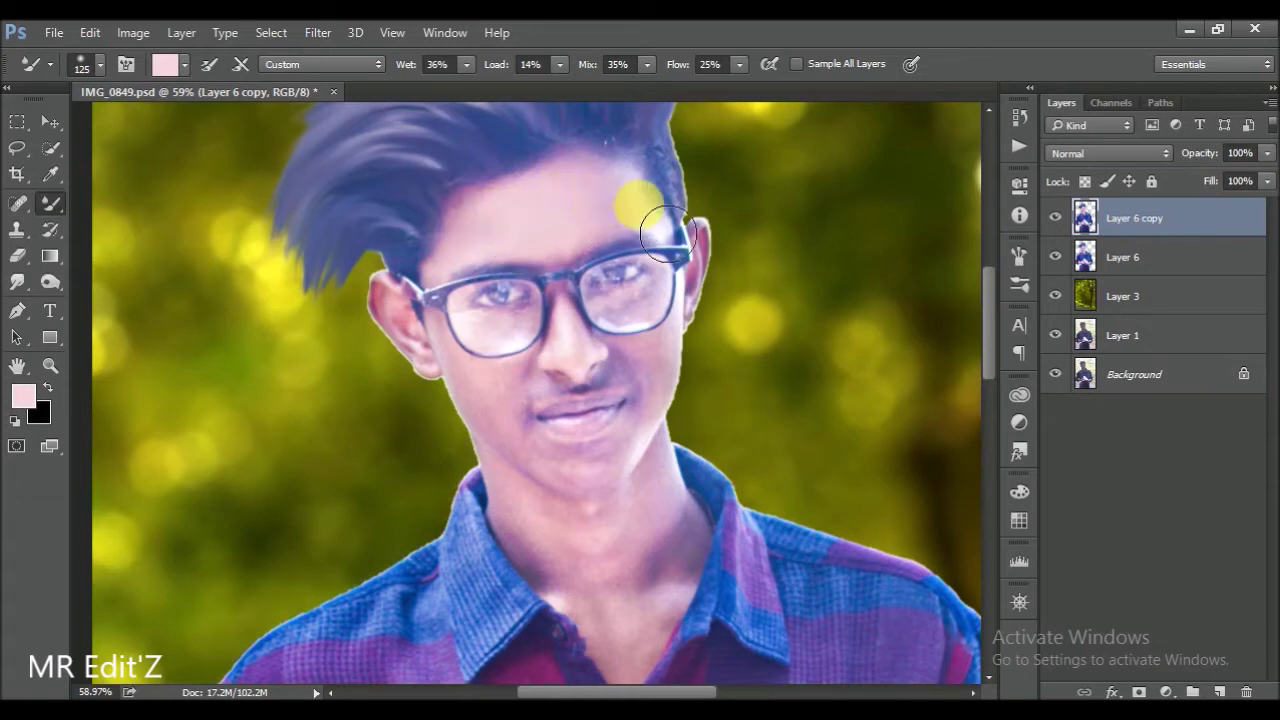
scroll(600, 318, up, 2)
key(bracketleft)
key(bracketleft)
key(bracketleft)
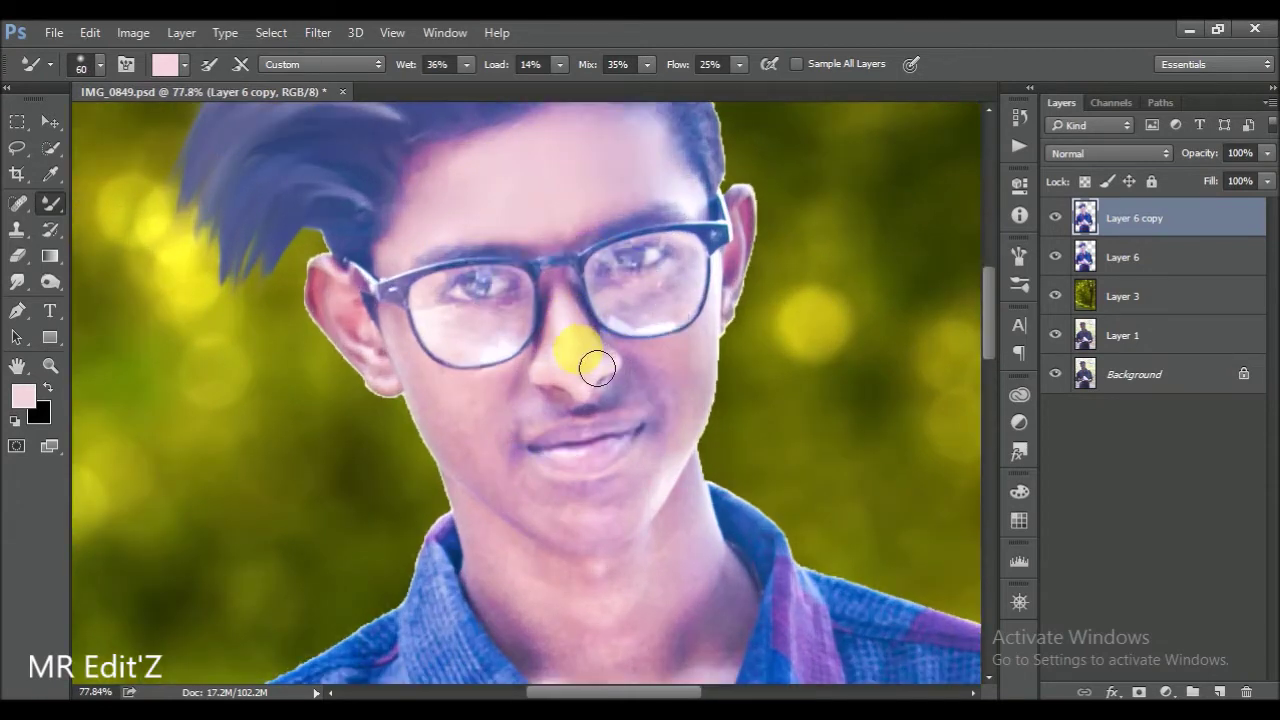
drag(534, 416, 442, 400)
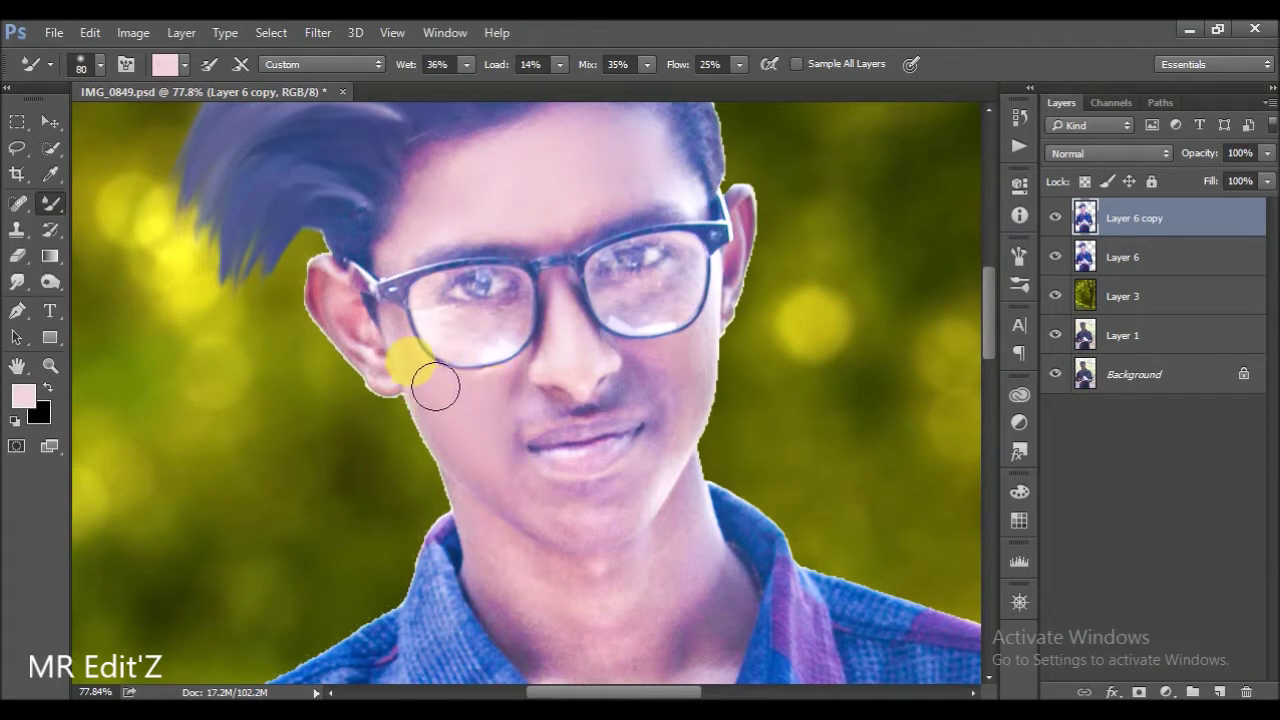
drag(412, 335, 437, 407)
key(bracketright)
mouse_move(565, 298)
mouse_down()
mouse_move(670, 387)
mouse_move(688, 423)
mouse_up()
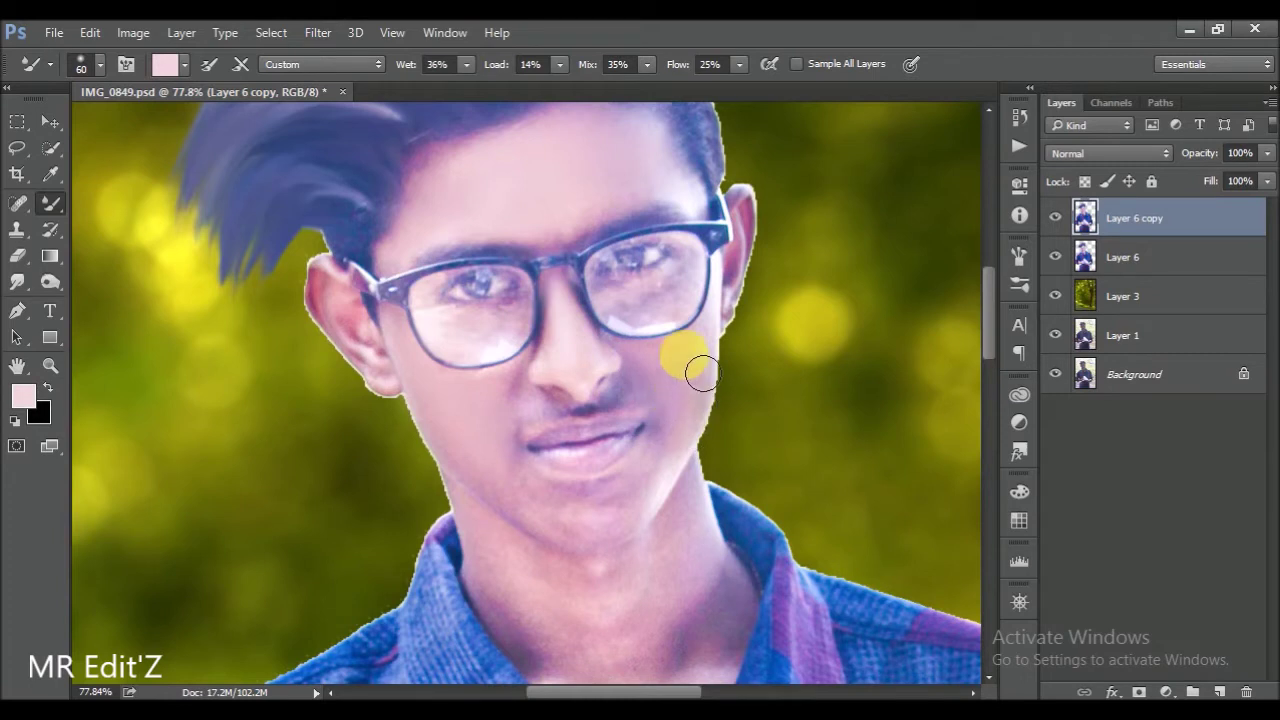
- Smooth the chin, the area beside the mustache, the upper lip and the skin beneath the glasses
mouse_move(600, 517)
mouse_down()
mouse_move(520, 491)
mouse_move(589, 551)
mouse_move(667, 497)
mouse_up()
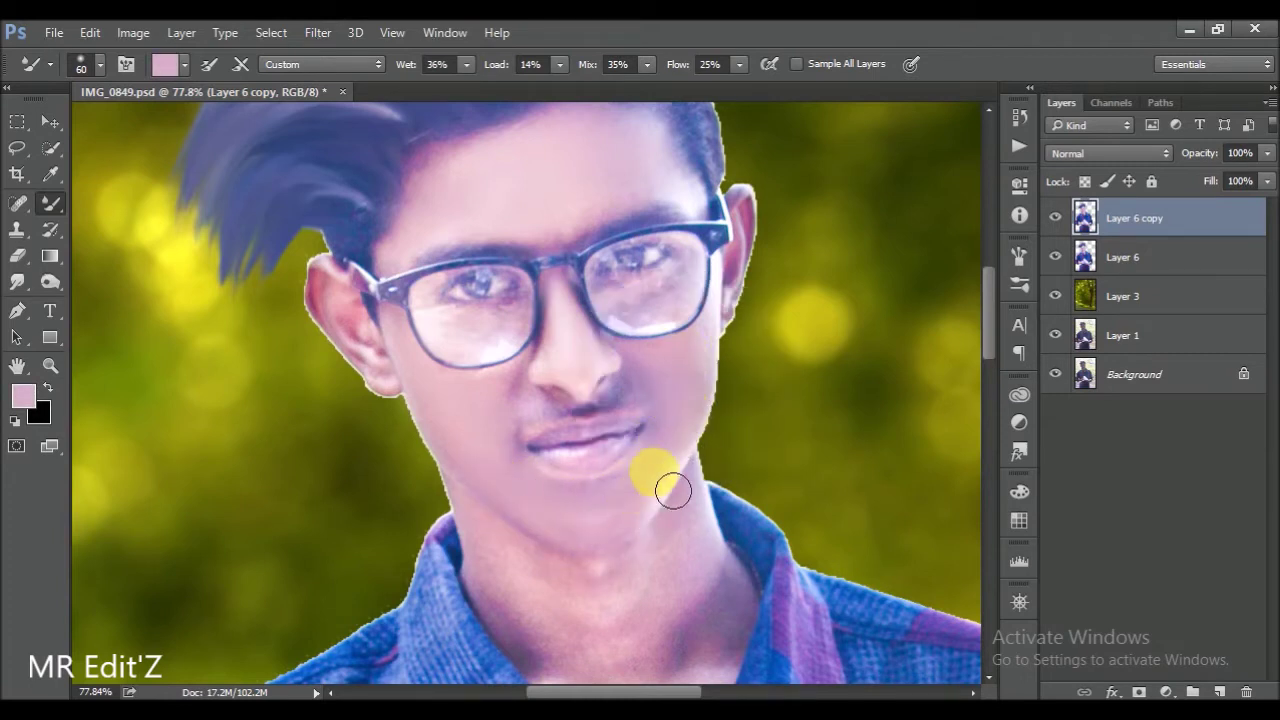
drag(681, 397, 651, 410)
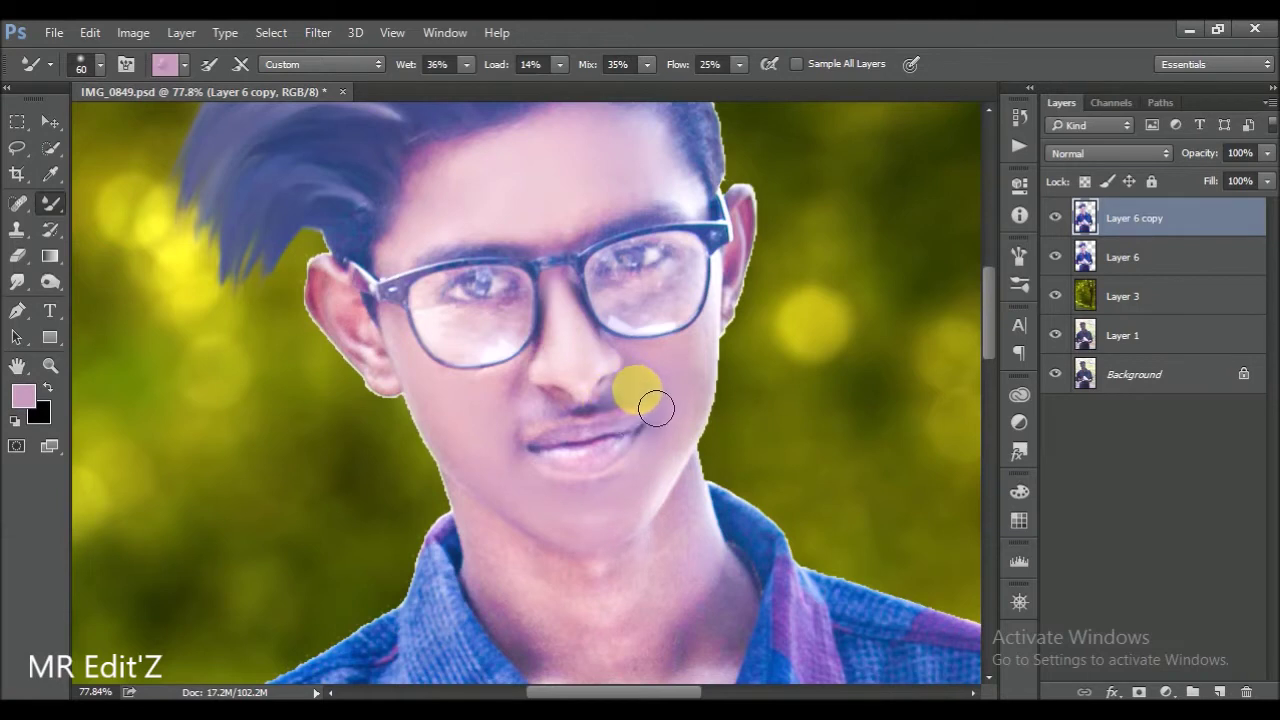
drag(546, 450, 532, 447)
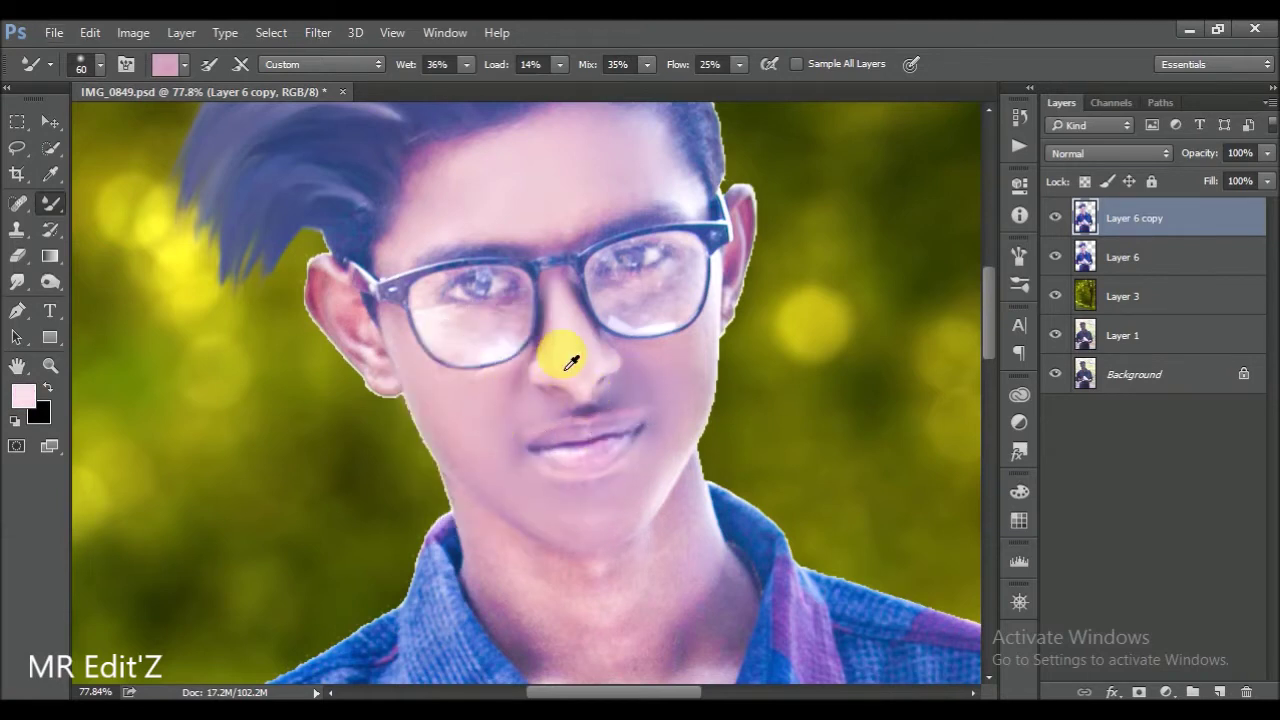
scroll(557, 348, up, 1)
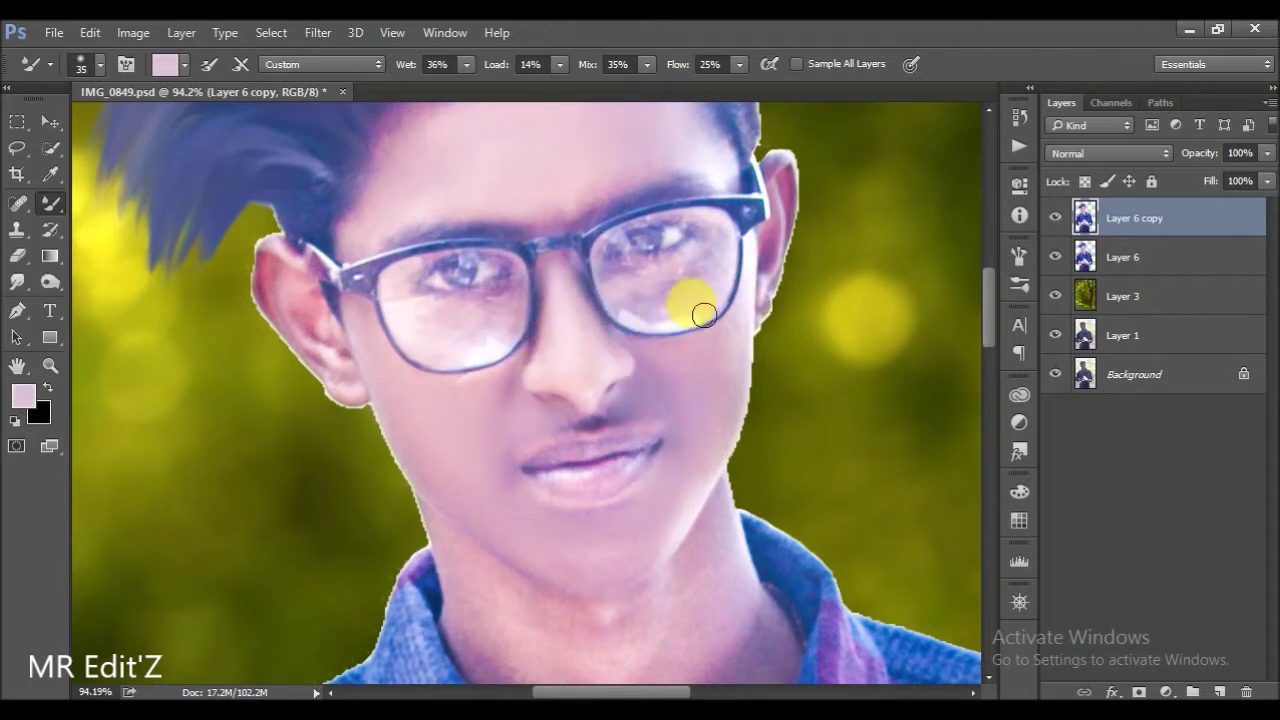
drag(681, 316, 707, 311)
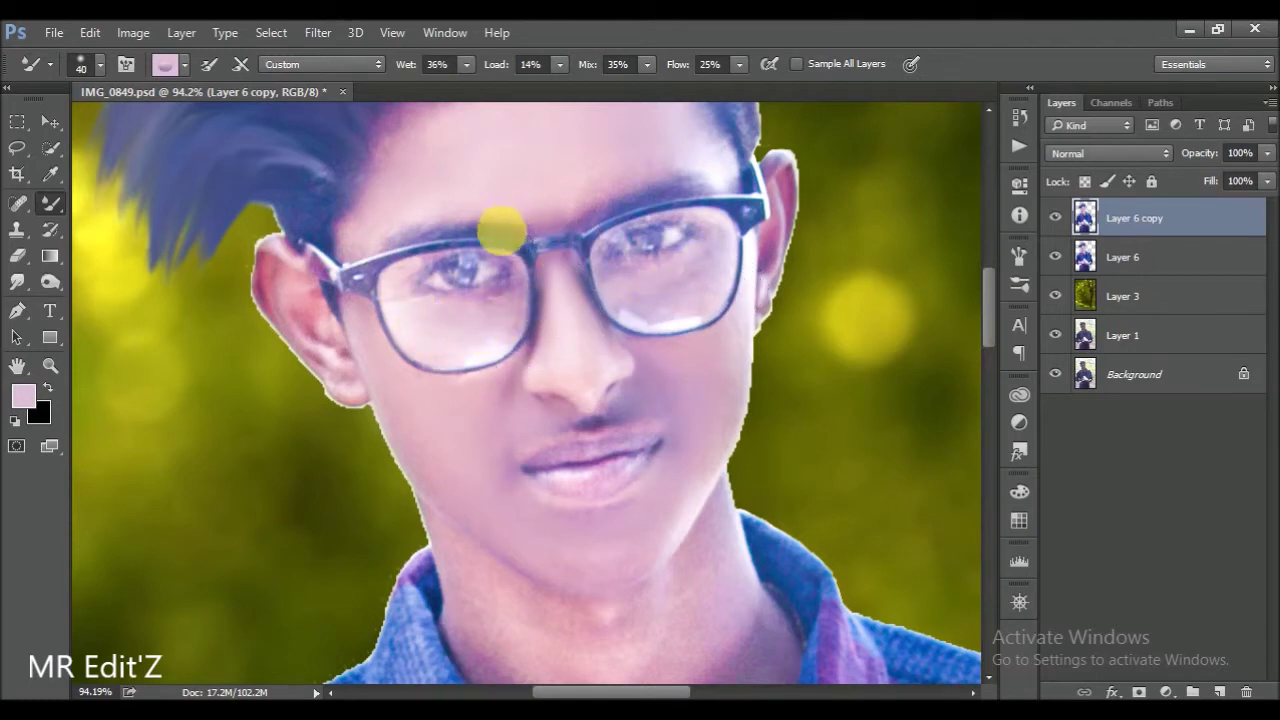
scroll(335, 329, down, 2)
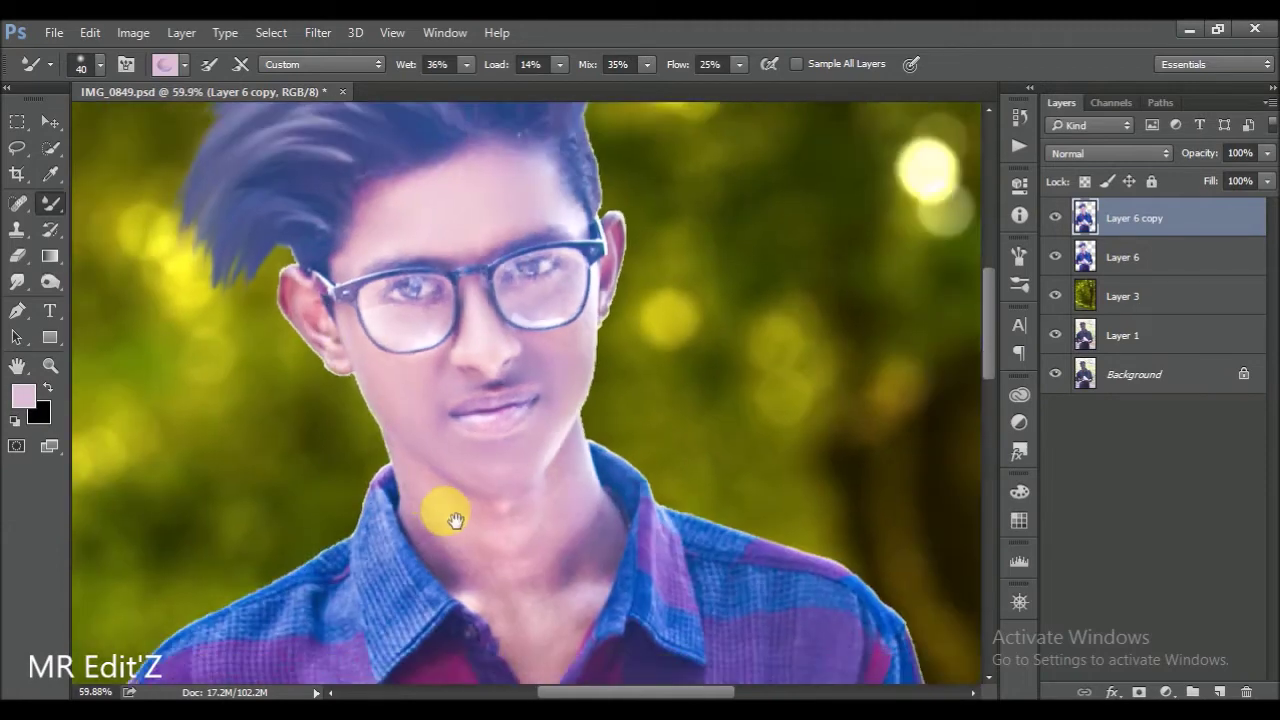
- Smooth the neck and collar skin with a size 90 Mixer Brush, sampling pink skin tones
scroll(443, 509, down, 2)
scroll(537, 329, up, 2)
drag(404, 419, 346, 360)
key(bracketright)
key(bracketright)
key(bracketright)
mouse_move(360, 454)
mouse_down()
mouse_move(533, 408)
mouse_move(580, 518)
mouse_move(586, 400)
mouse_up()
drag(606, 463, 596, 430)
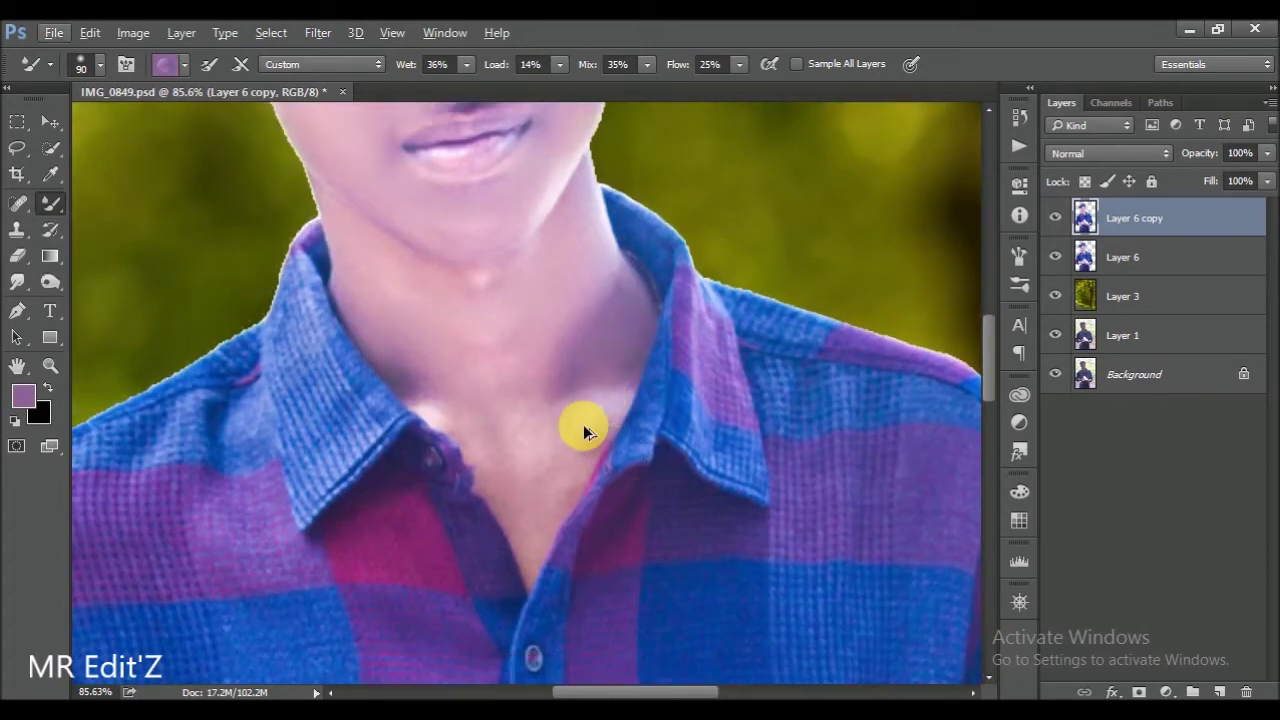
alt+click(534, 349)
drag(571, 366, 598, 404)
alt+click(560, 451)
mouse_move(486, 429)
mouse_down()
mouse_move(580, 409)
mouse_move(510, 475)
mouse_move(543, 380)
mouse_move(571, 440)
mouse_move(600, 420)
mouse_move(571, 371)
mouse_up()
- Bring the hands and book into view and sample skin tones from the hand and wrist
scroll(600, 420, down, 3)
scroll(563, 334, down, 2)
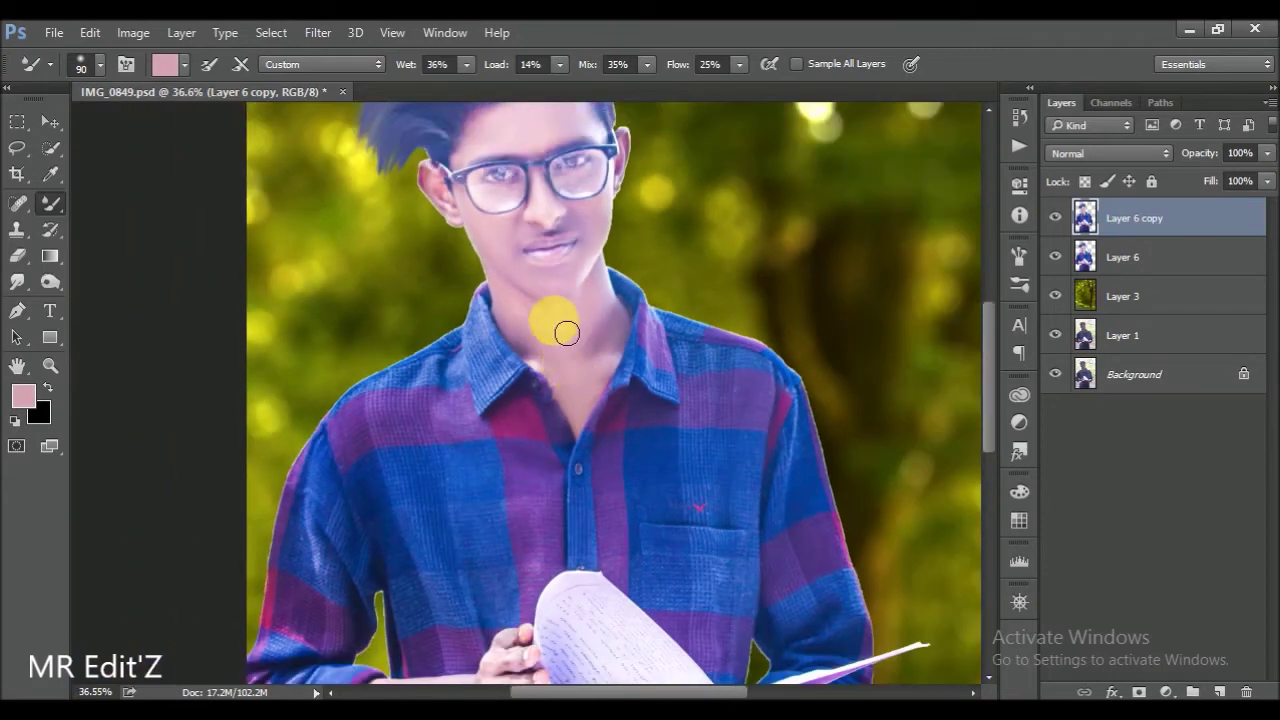
scroll(563, 342, up, 1)
scroll(585, 357, down, 2)
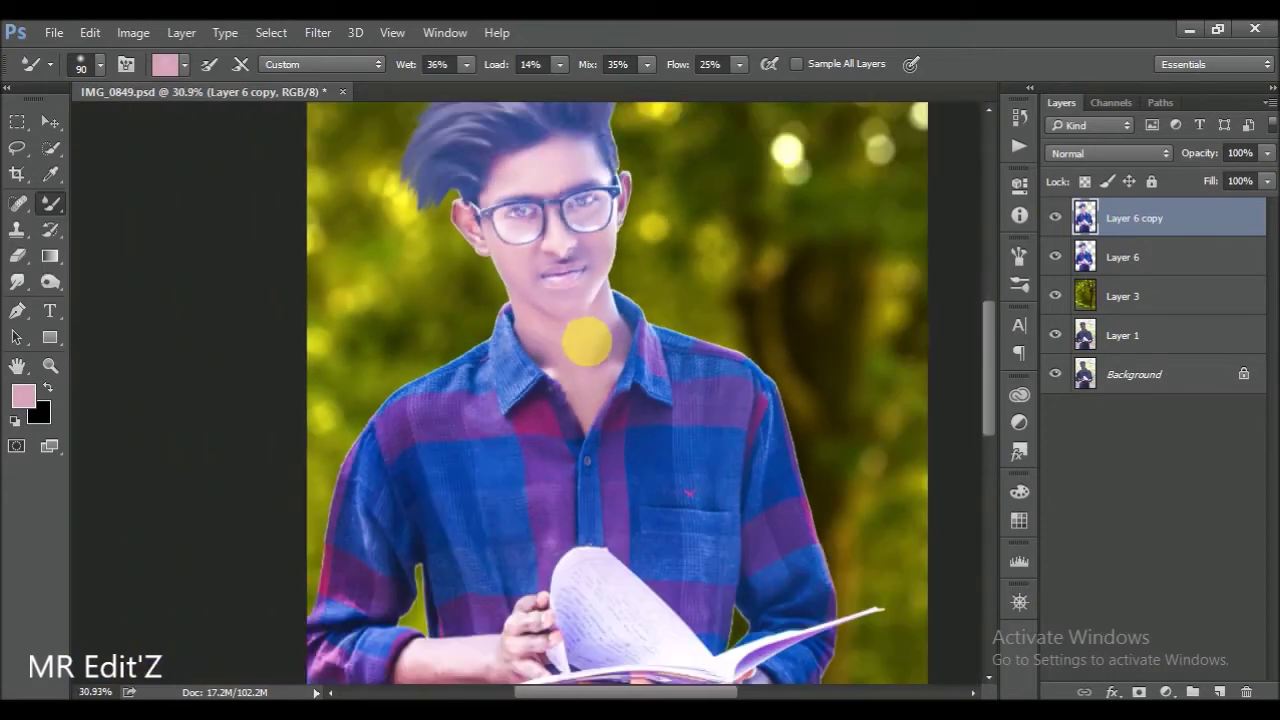
scroll(617, 471, up, 2)
scroll(563, 509, up, 1)
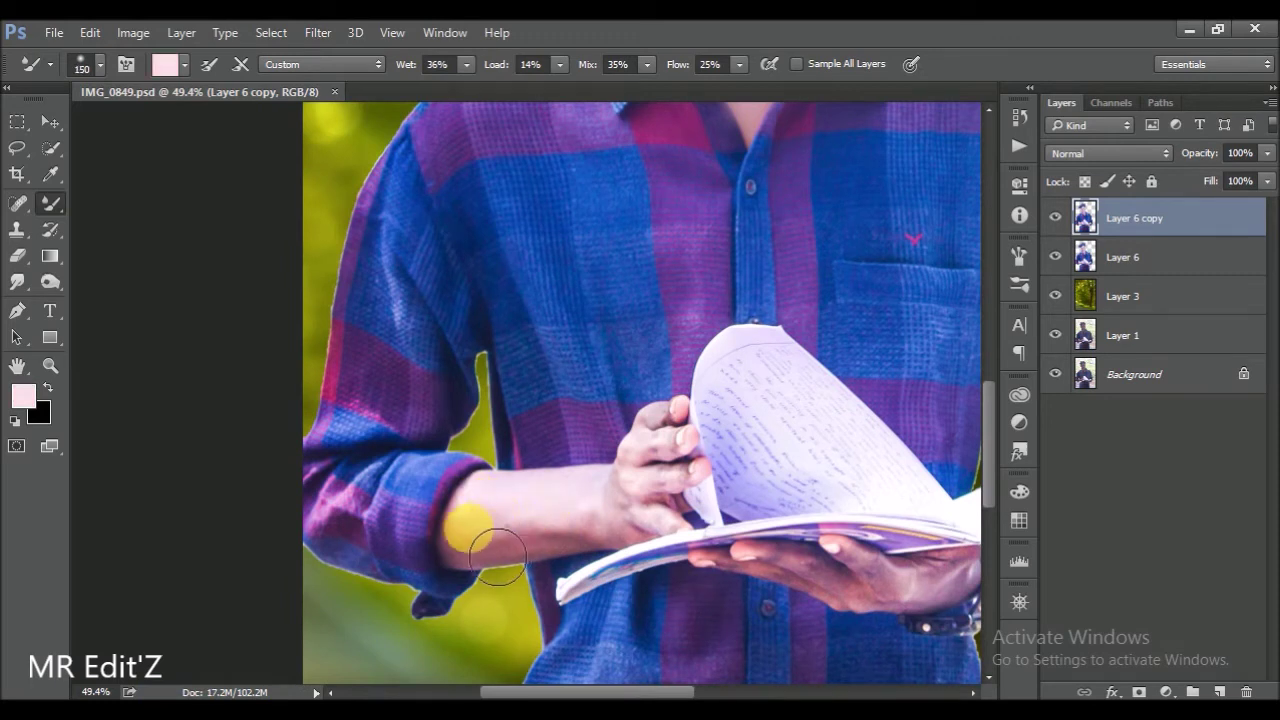
scroll(527, 540, up, 1)
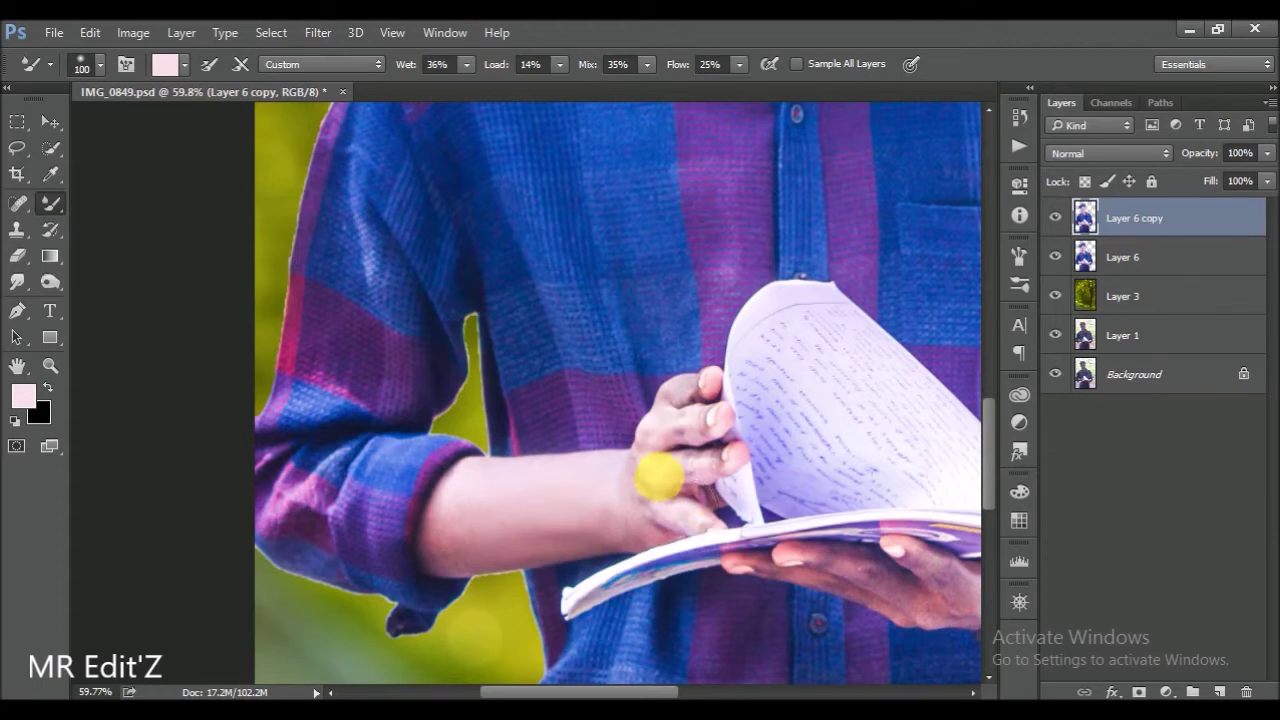
drag(815, 530, 674, 508)
alt+click(660, 500)
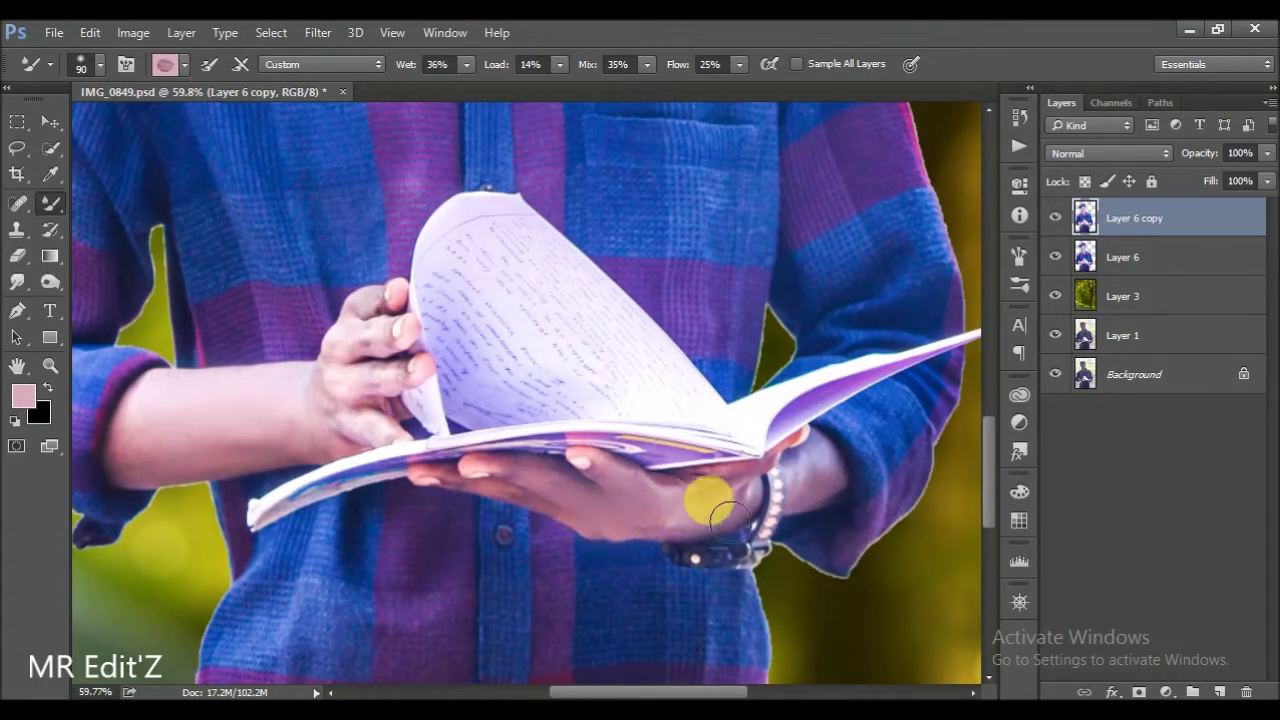
alt+click(736, 518)
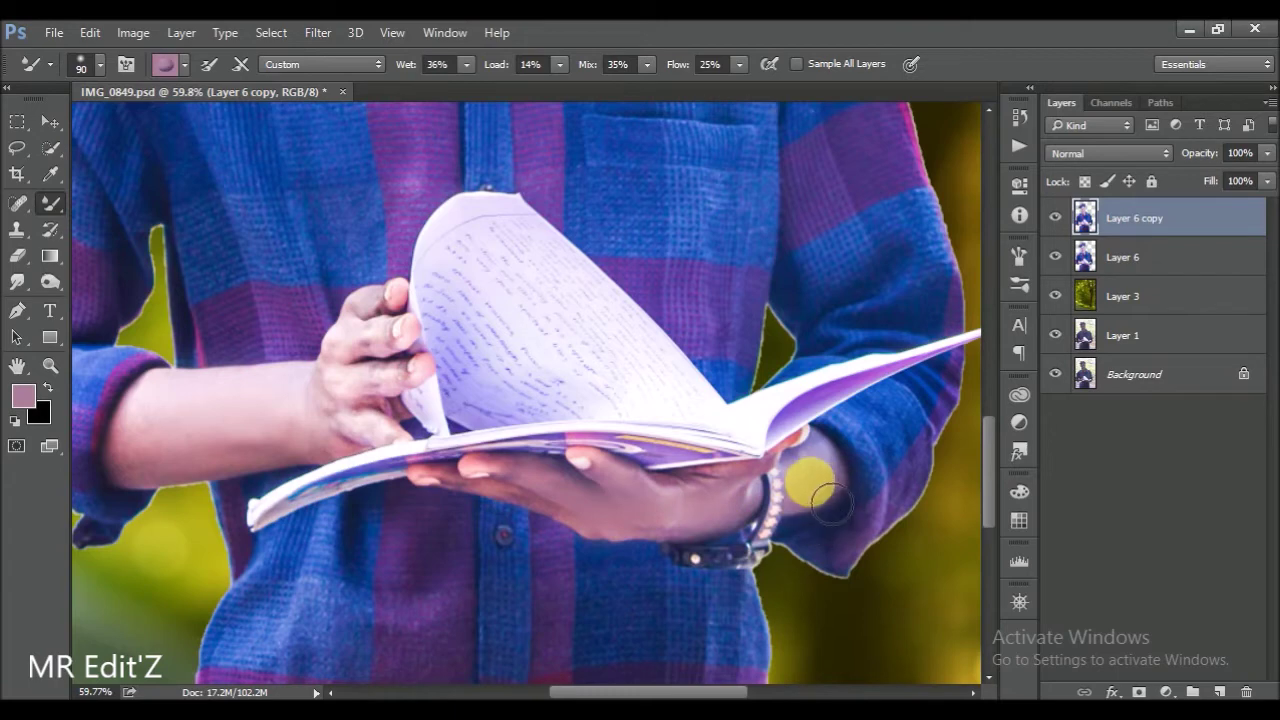
- Save the document and load the boy's outline selection from Layer 6
scroll(810, 490, down, 5)
scroll(757, 508, up, 2)
scroll(694, 517, up, 2)
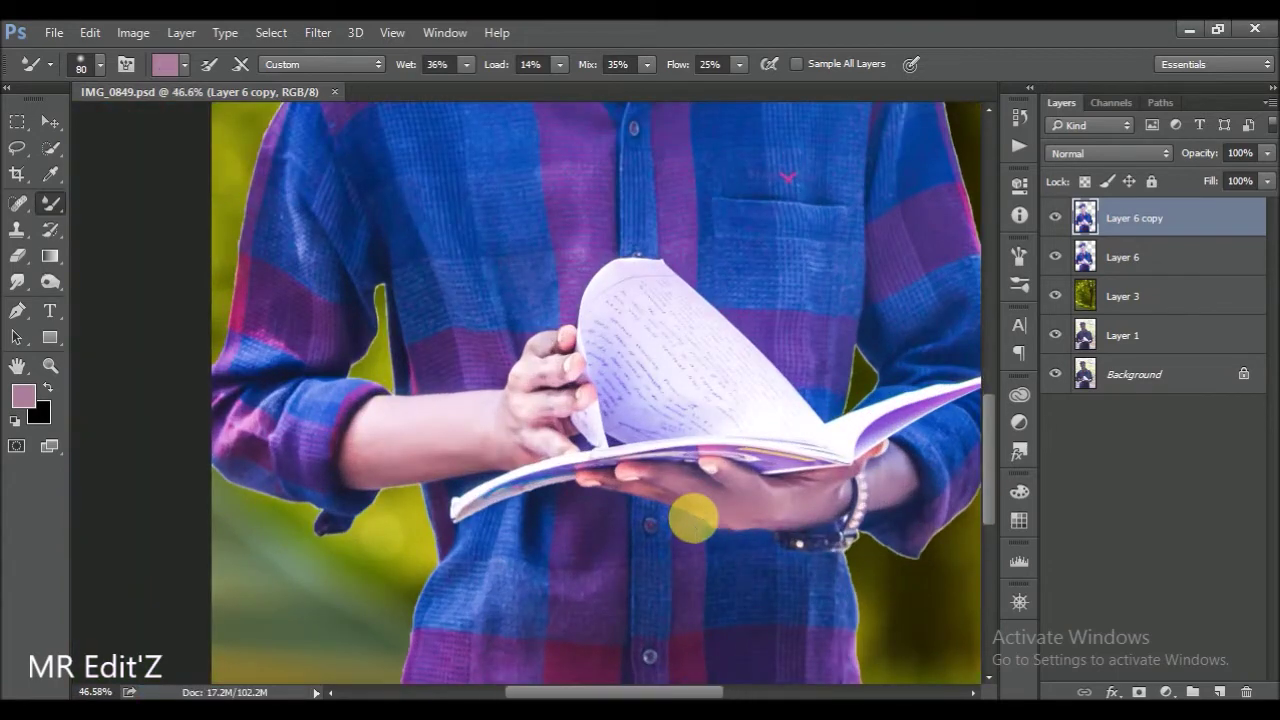
scroll(640, 500, down, 3)
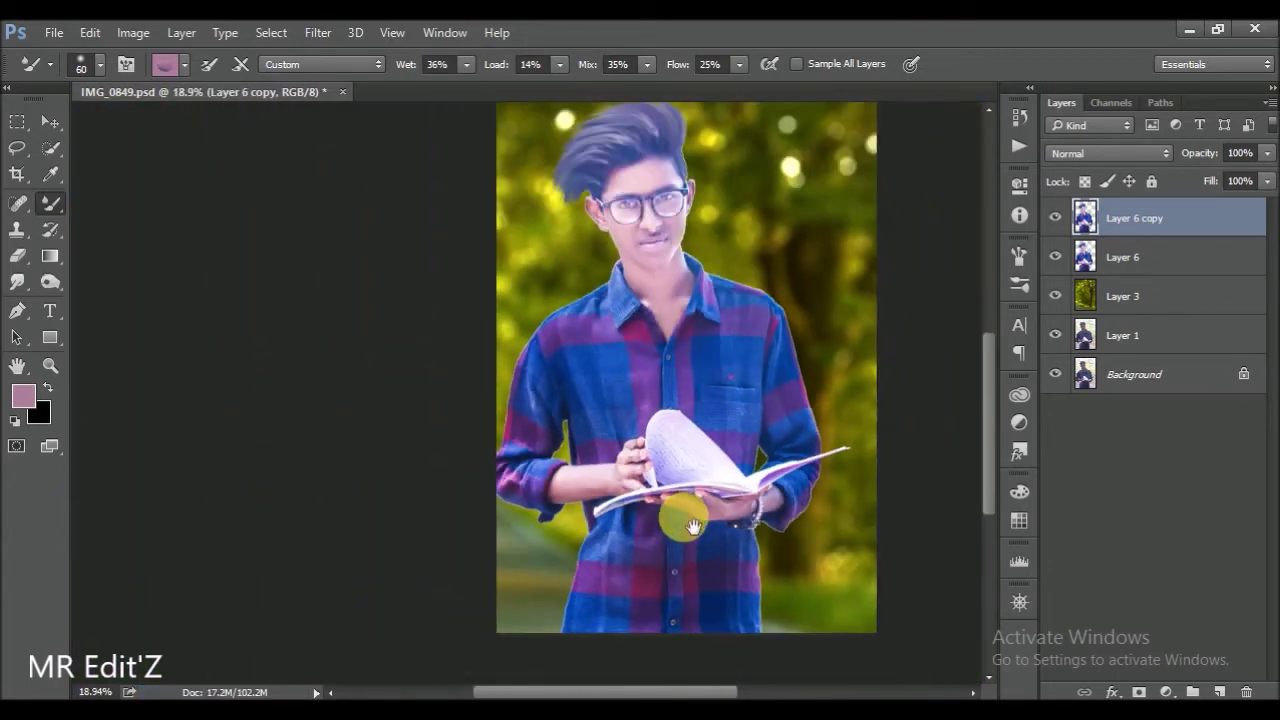
scroll(680, 505, down, 1)
key(ctrl+s)
scroll(597, 381, up, 1)
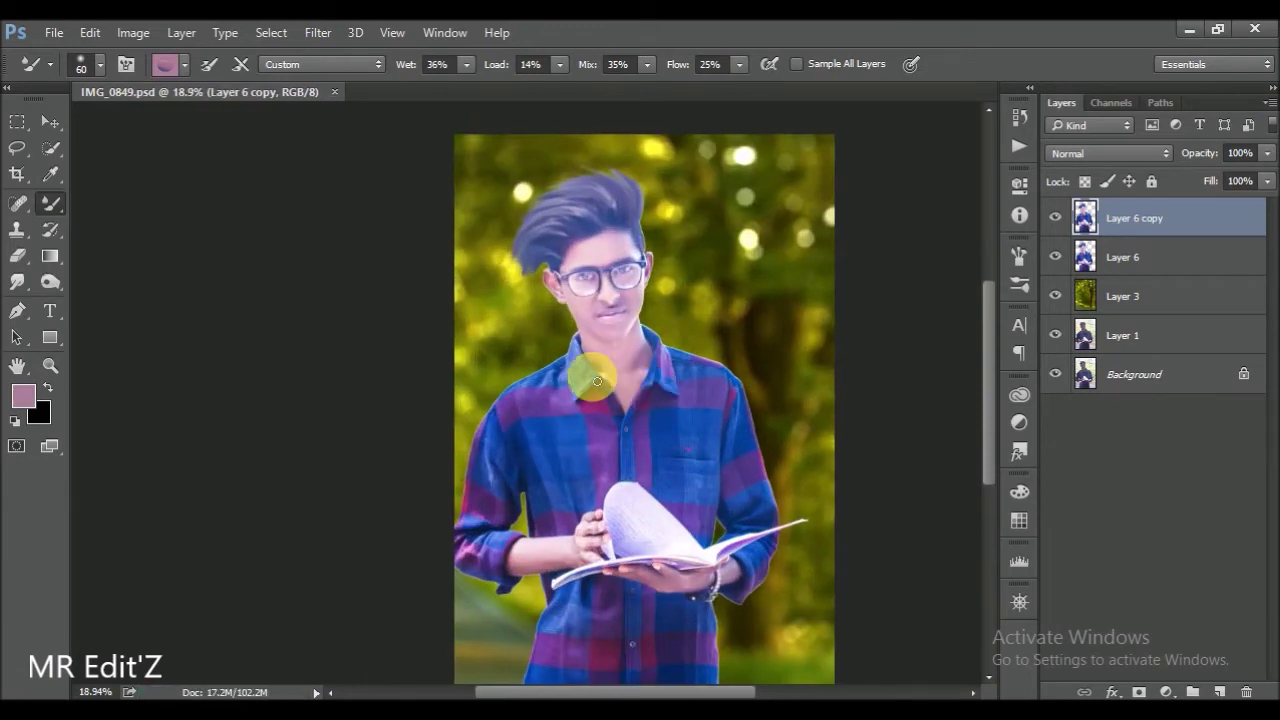
ctrl+click(1085, 257)
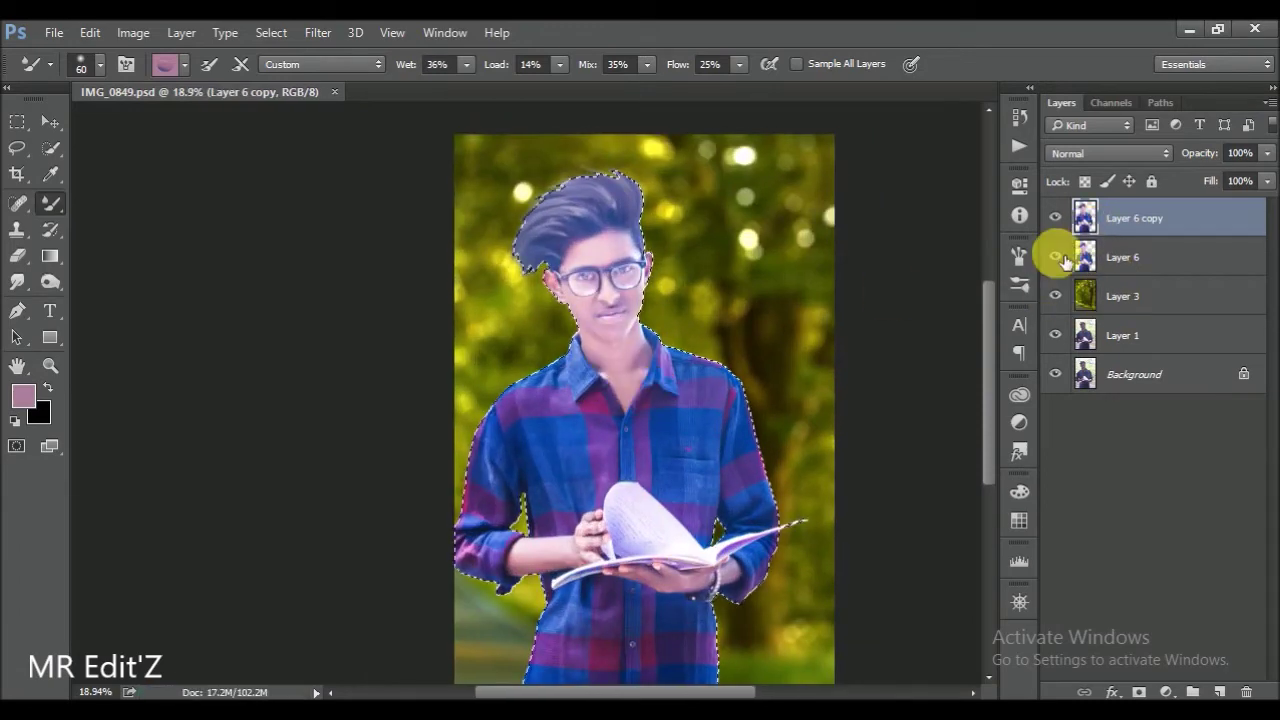
- Refine the selection edge with smoothing about 7 and copy the cut-out to a new layer
click(52, 148)
key(ctrl+alt+r)
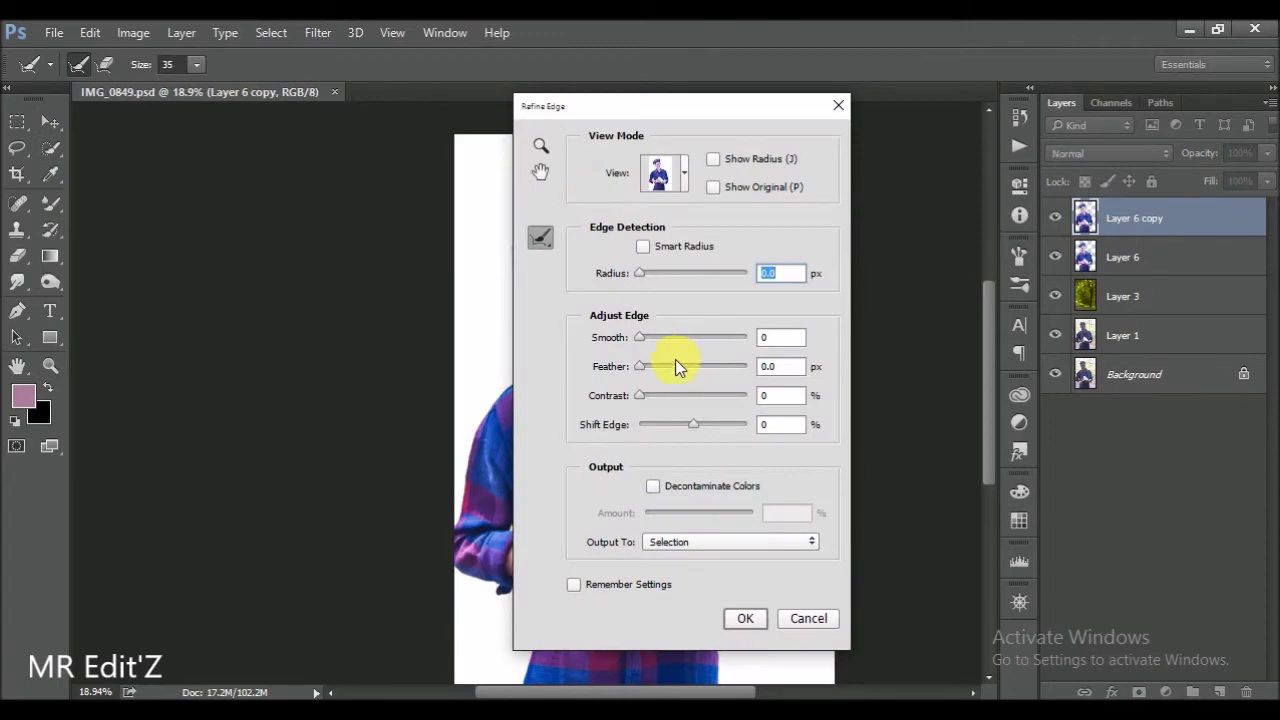
click(654, 337)
drag(697, 110, 906, 123)
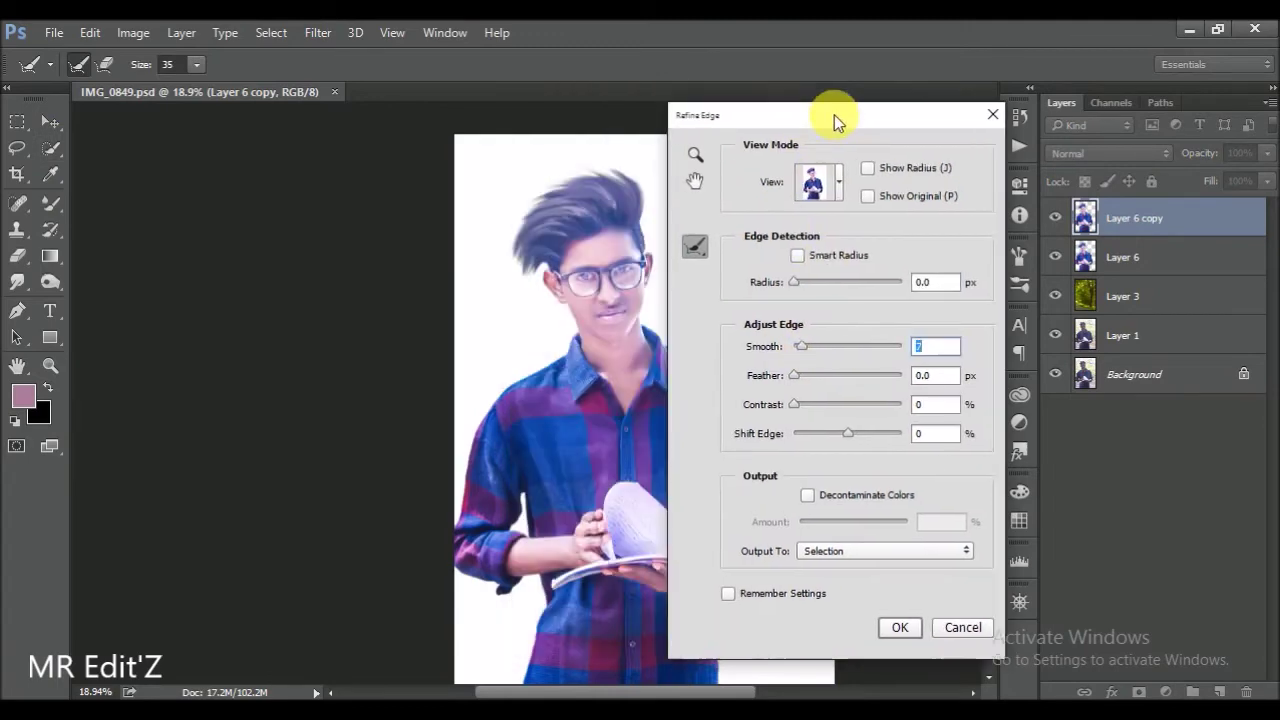
click(953, 635)
scroll(597, 272, up, 2)
key(ctrl+j)
key(ctrl+s)
- Delete Layer 6 and Layer 6 copy, then load the boy's outline from Layer 7
click(1055, 257)
click(1055, 296)
drag(1129, 290, 1246, 691)
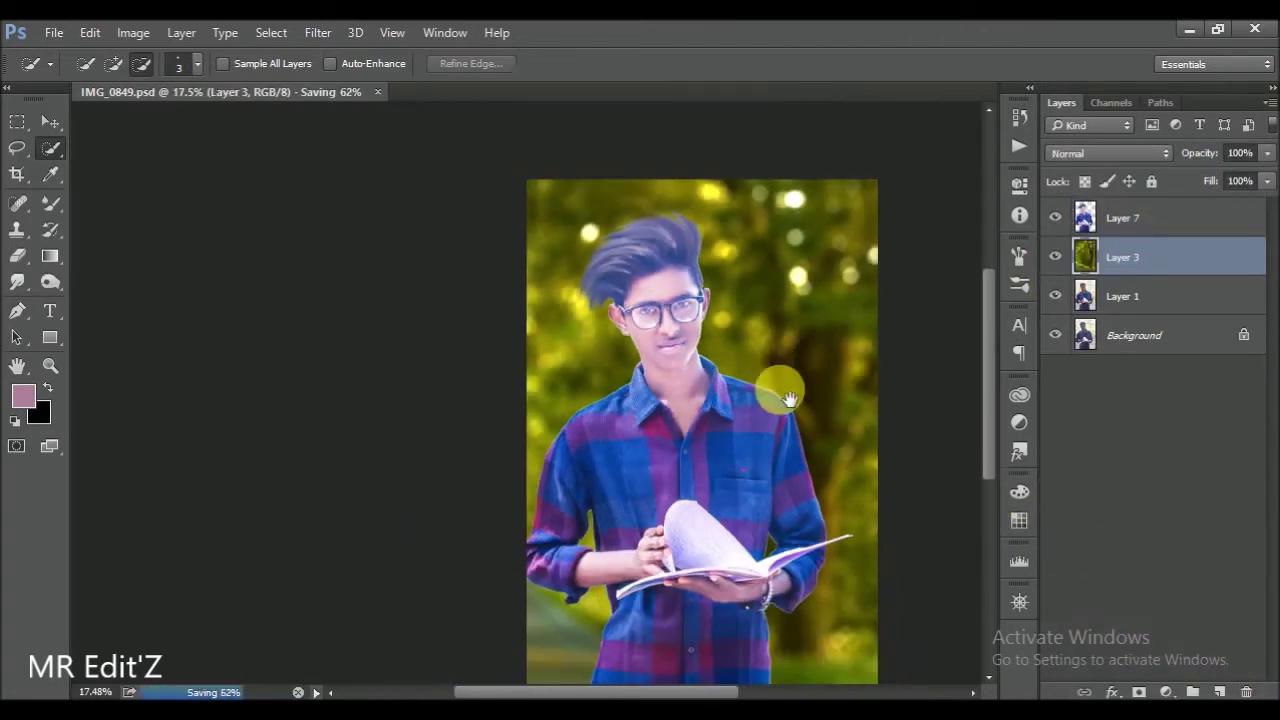
scroll(770, 390, up, 5)
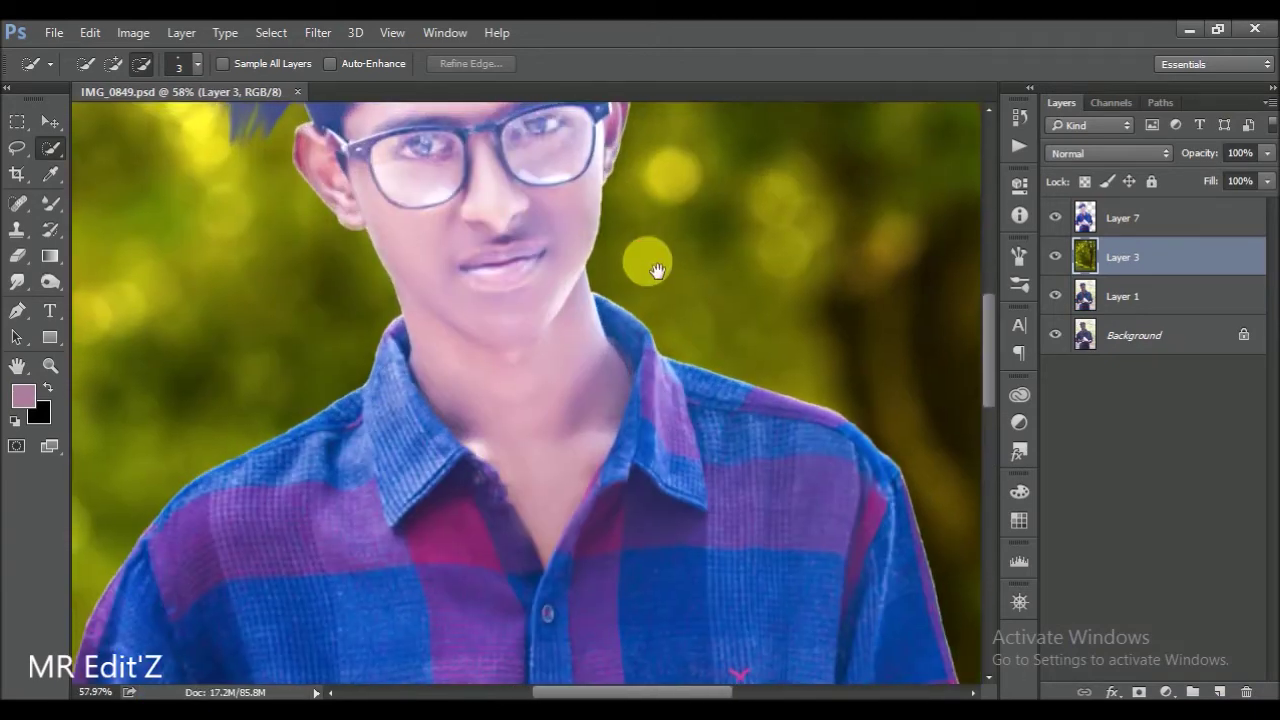
drag(656, 270, 680, 314)
ctrl+click(1085, 217)
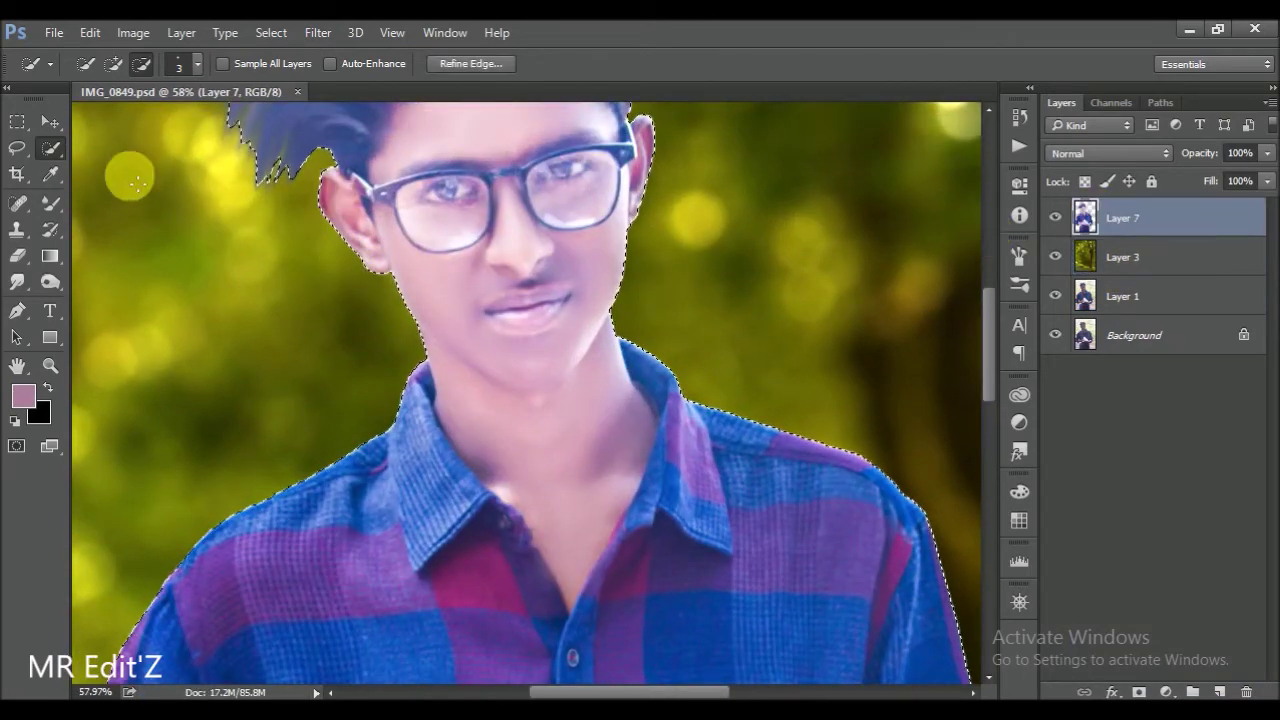
- Refine the Layer 7 outline's edges into Layer 8 and delete Layer 7
click(445, 63)
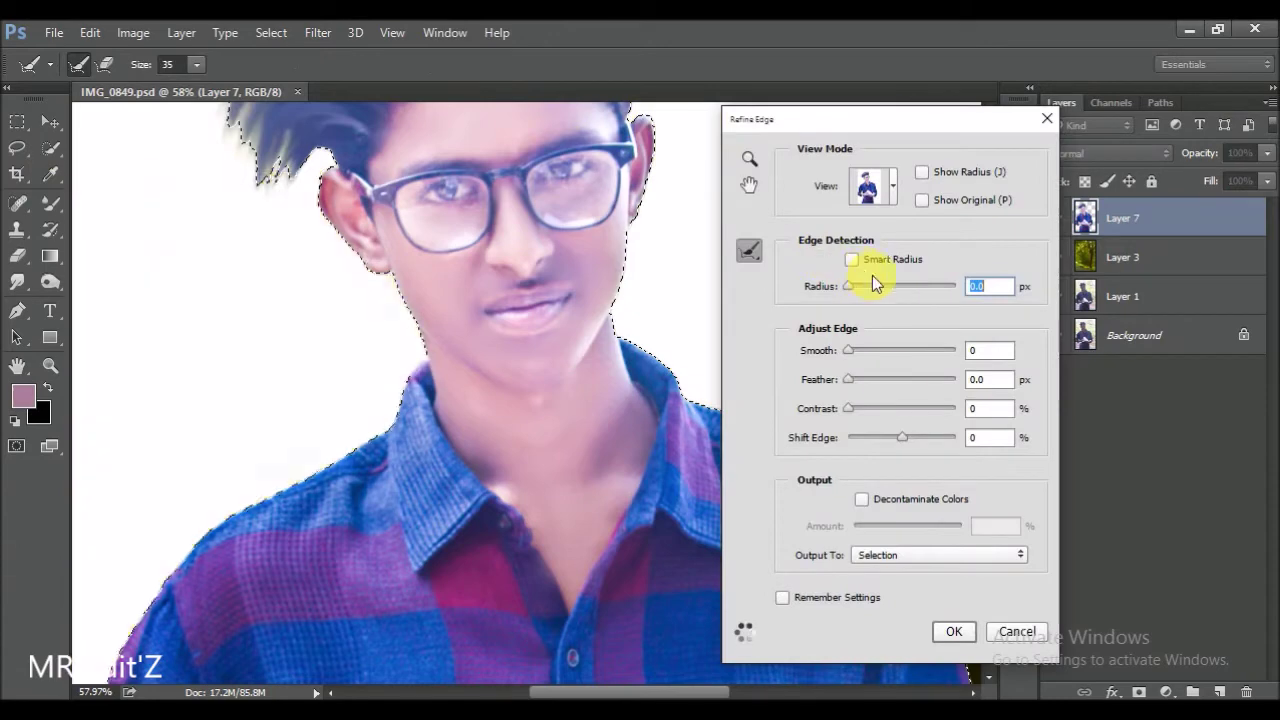
click(953, 633)
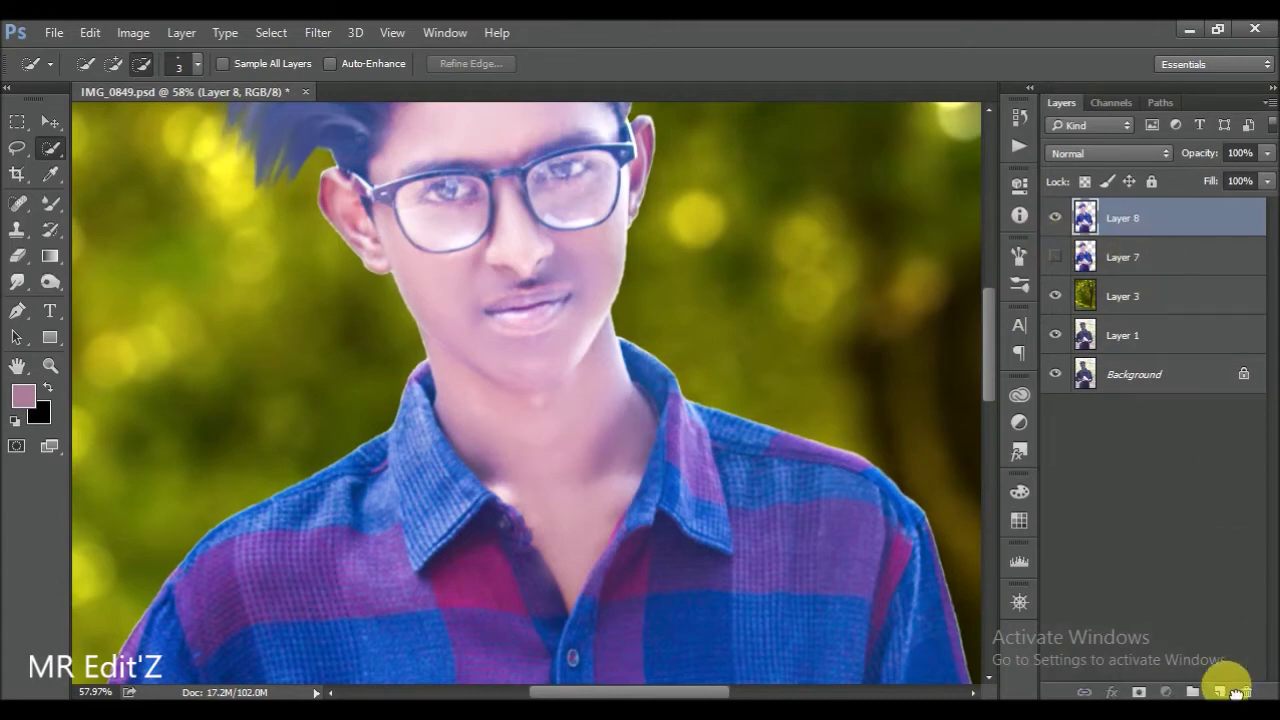
drag(1059, 256, 1246, 692)
scroll(793, 436, down, 2)
scroll(793, 436, down, 2)
scroll(751, 391, down, 2)
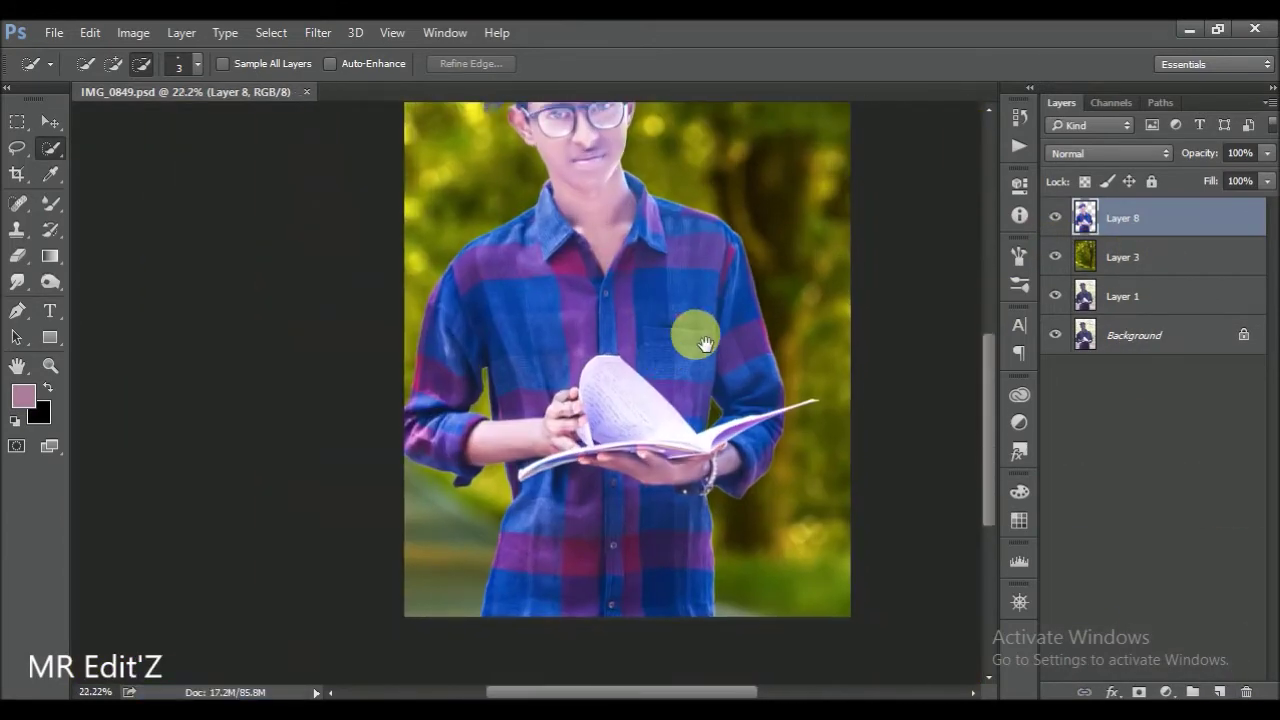
scroll(704, 467, down, 1)
- Select the Layer 3 green bokeh background layer
scroll(654, 423, up, 1)
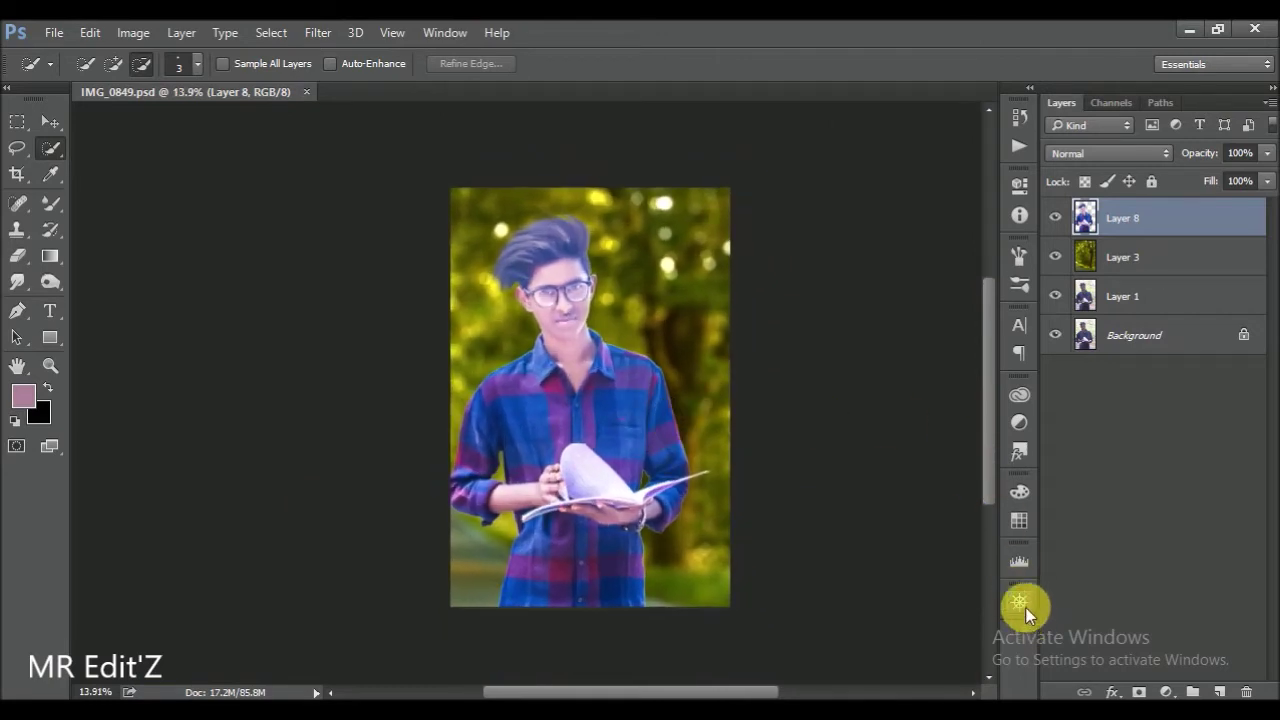
click(1019, 601)
scroll(586, 394, up, 1)
scroll(586, 394, up, 1)
click(1150, 258)
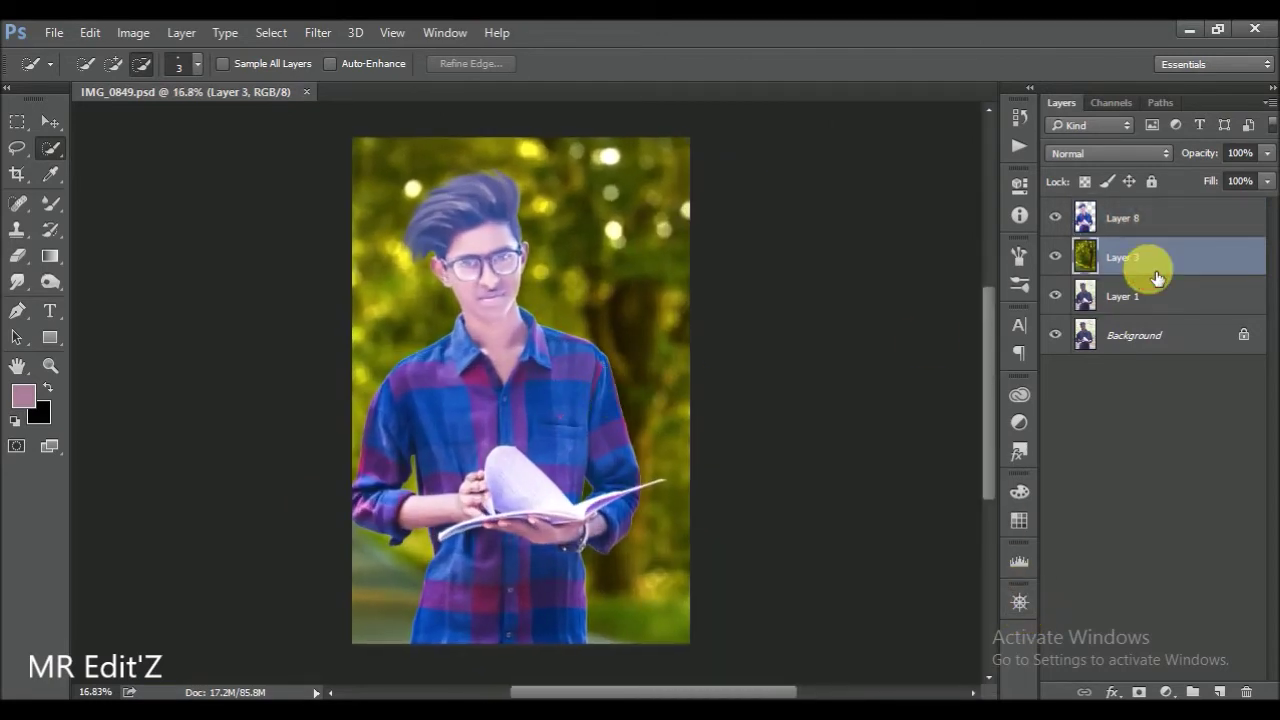
- Add a new layer and draw a white radial gradient glow over the boy's upper body
click(1215, 688)
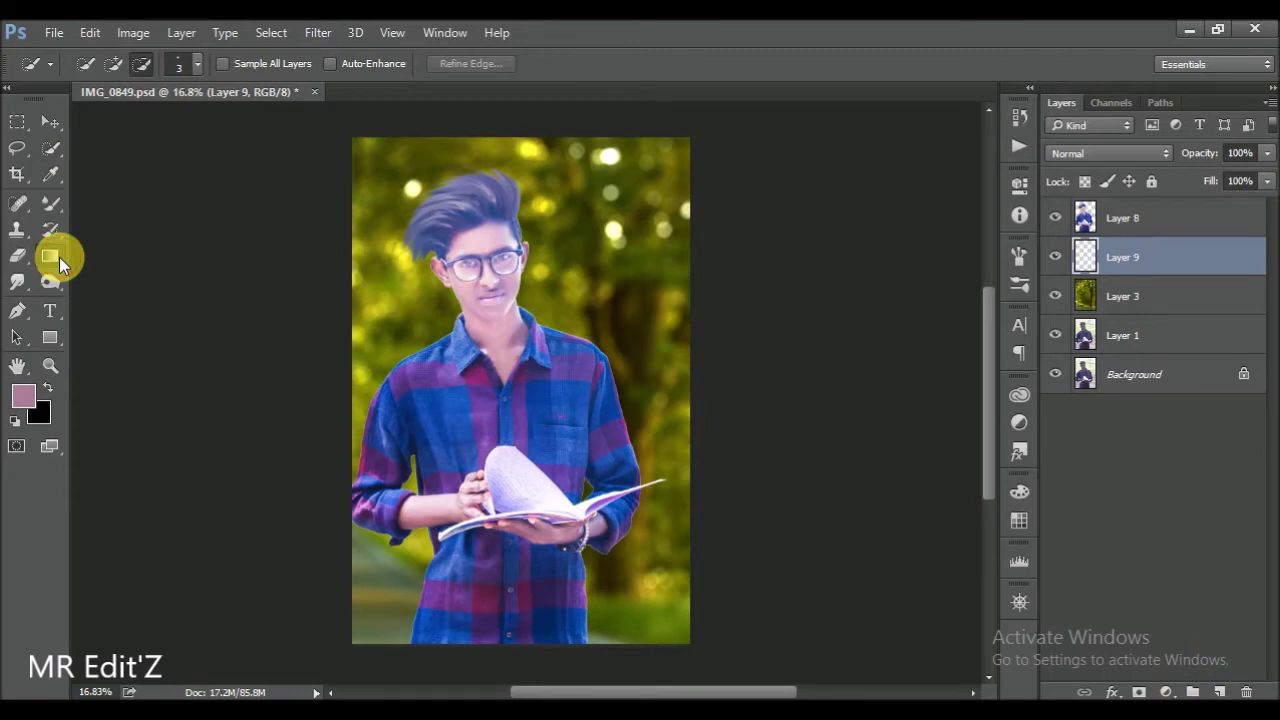
click(58, 259)
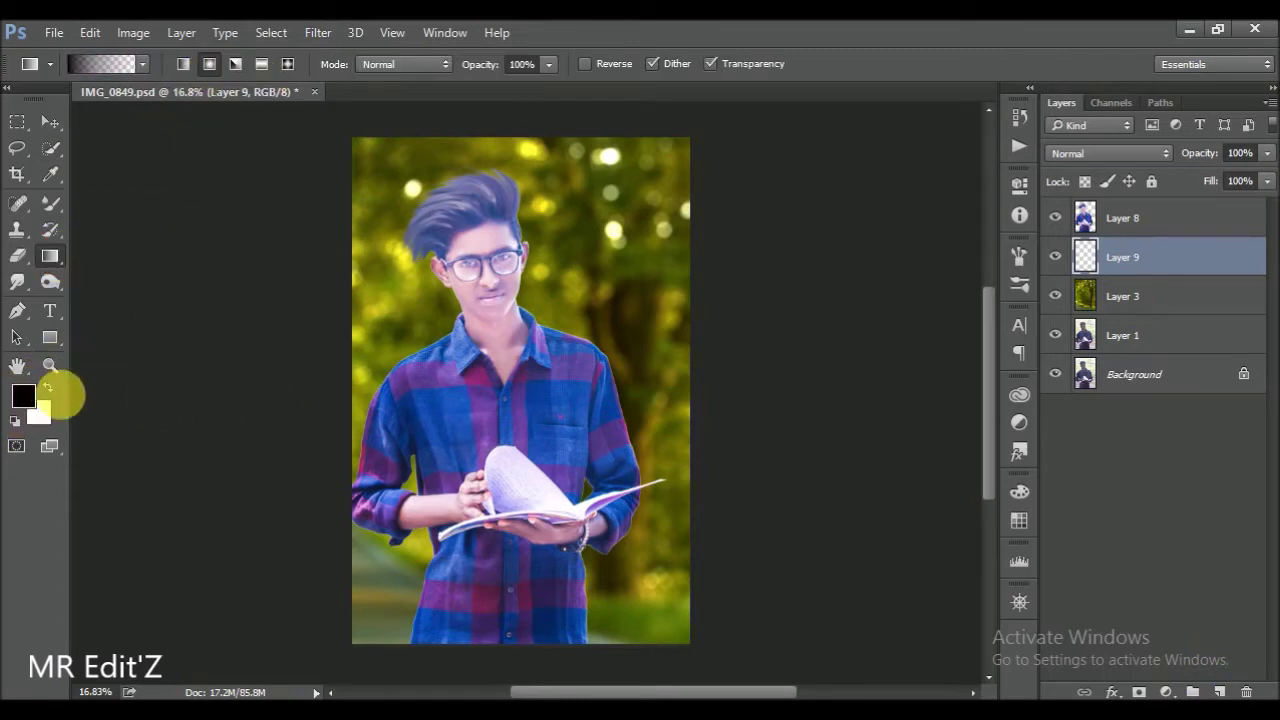
drag(495, 425, 639, 436)
- Free Transform the glow larger, stretching it taller and wider behind the boy
click(50, 121)
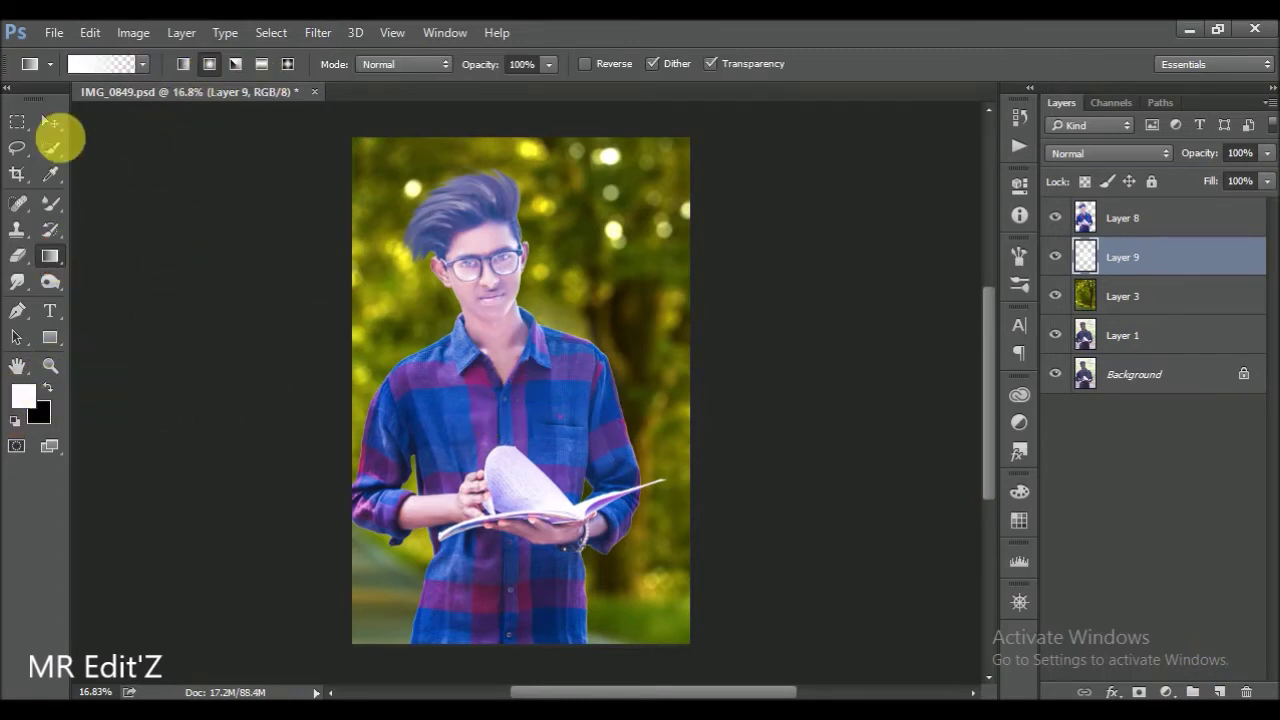
key(ctrl+t)
drag(529, 520, 529, 598)
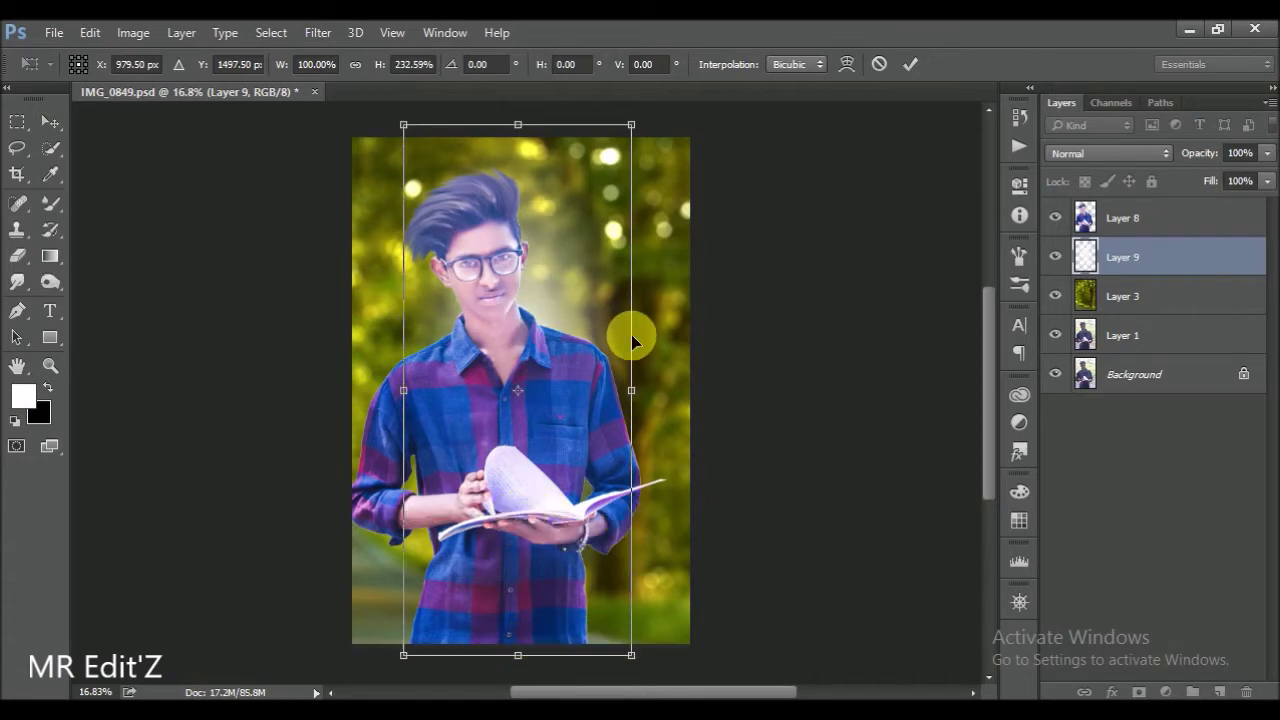
drag(631, 330, 724, 333)
drag(403, 333, 352, 333)
drag(565, 410, 549, 363)
key(Return)
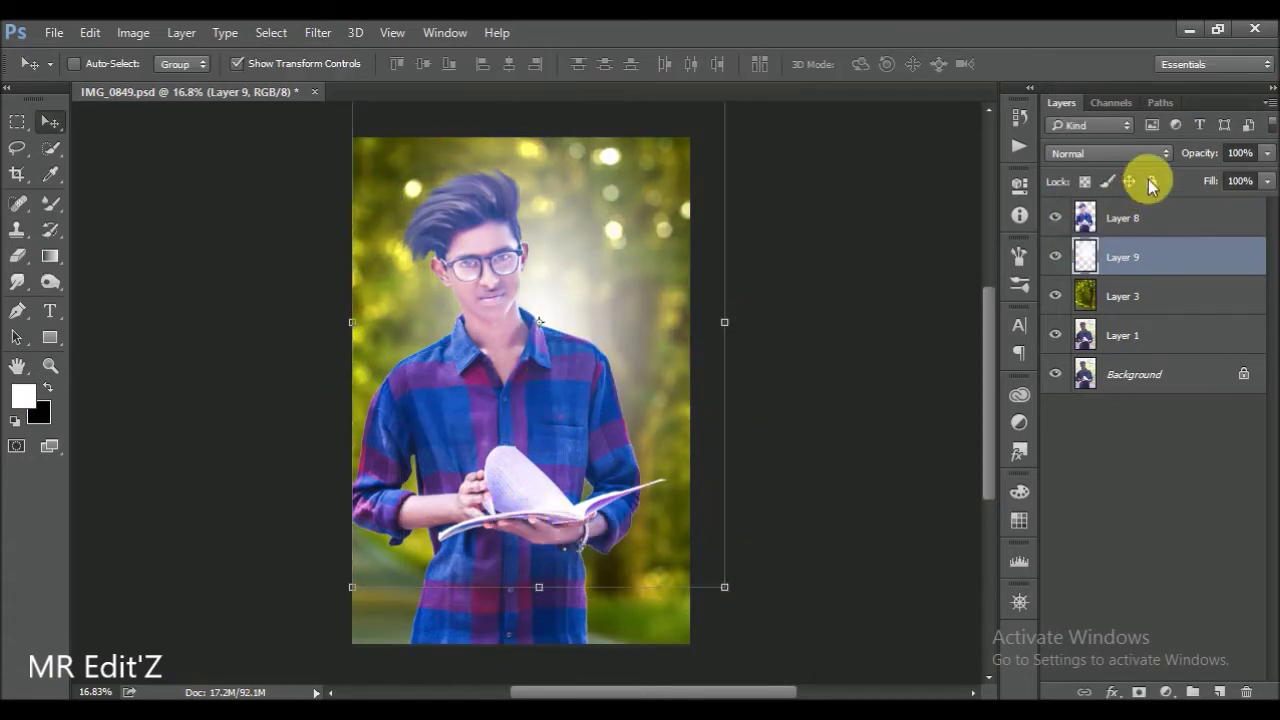
- Set the glow layer to full opacity and reposition it over the upper body
drag(1172, 160, 1205, 162)
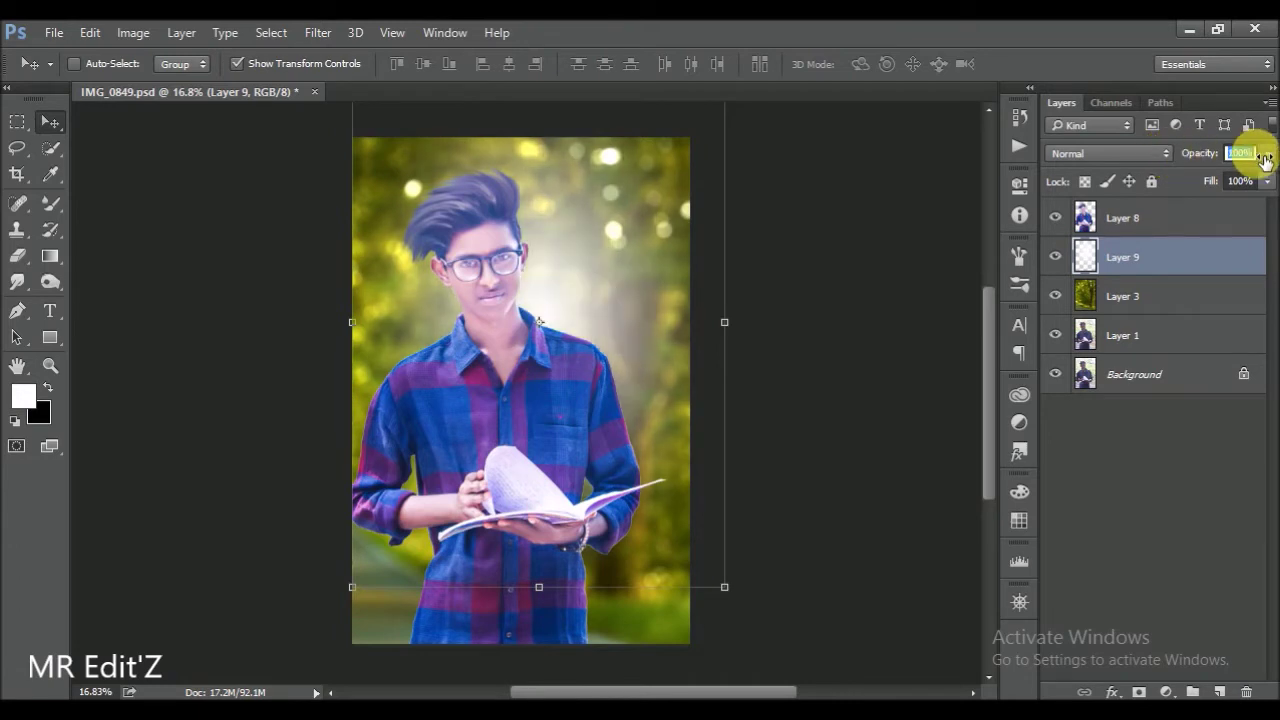
drag(680, 394, 662, 340)
drag(730, 283, 764, 283)
drag(543, 532, 543, 587)
mouse_move(623, 506)
mouse_down()
mouse_move(623, 471)
mouse_move(634, 517)
mouse_up()
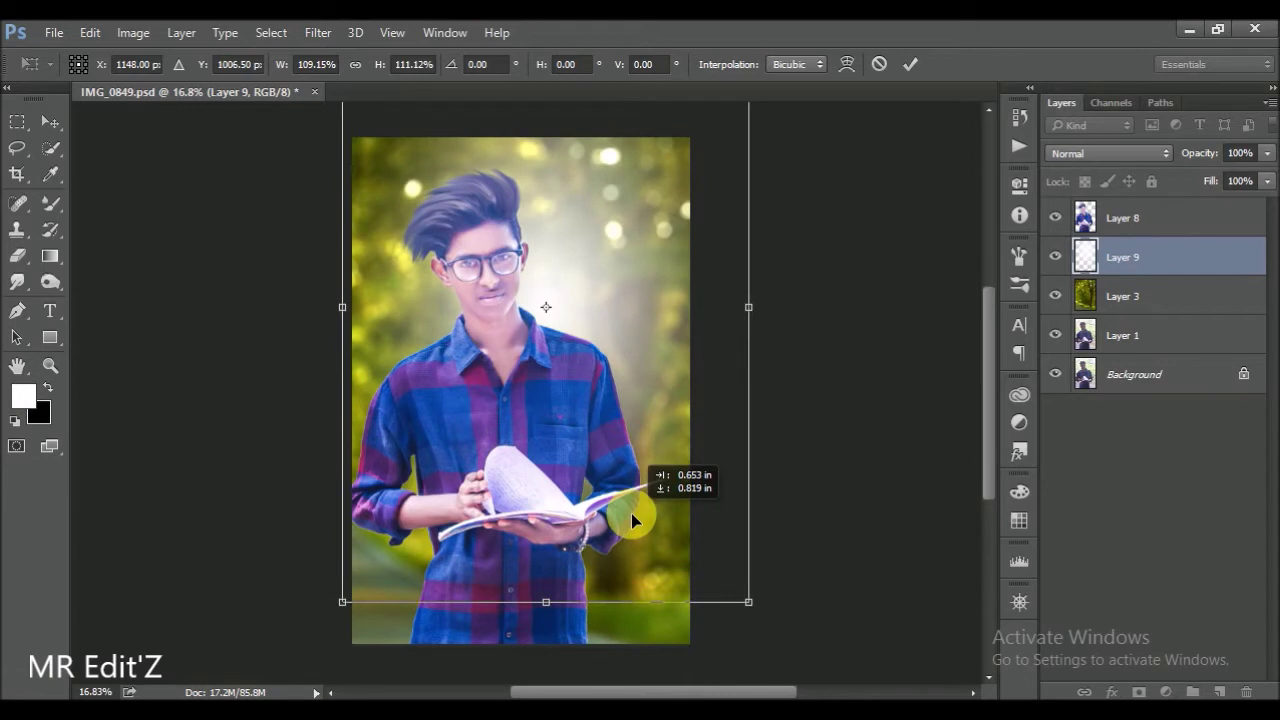
key(Return)
- Blend the glow layer in Screen mode at 66% opacity
click(1086, 156)
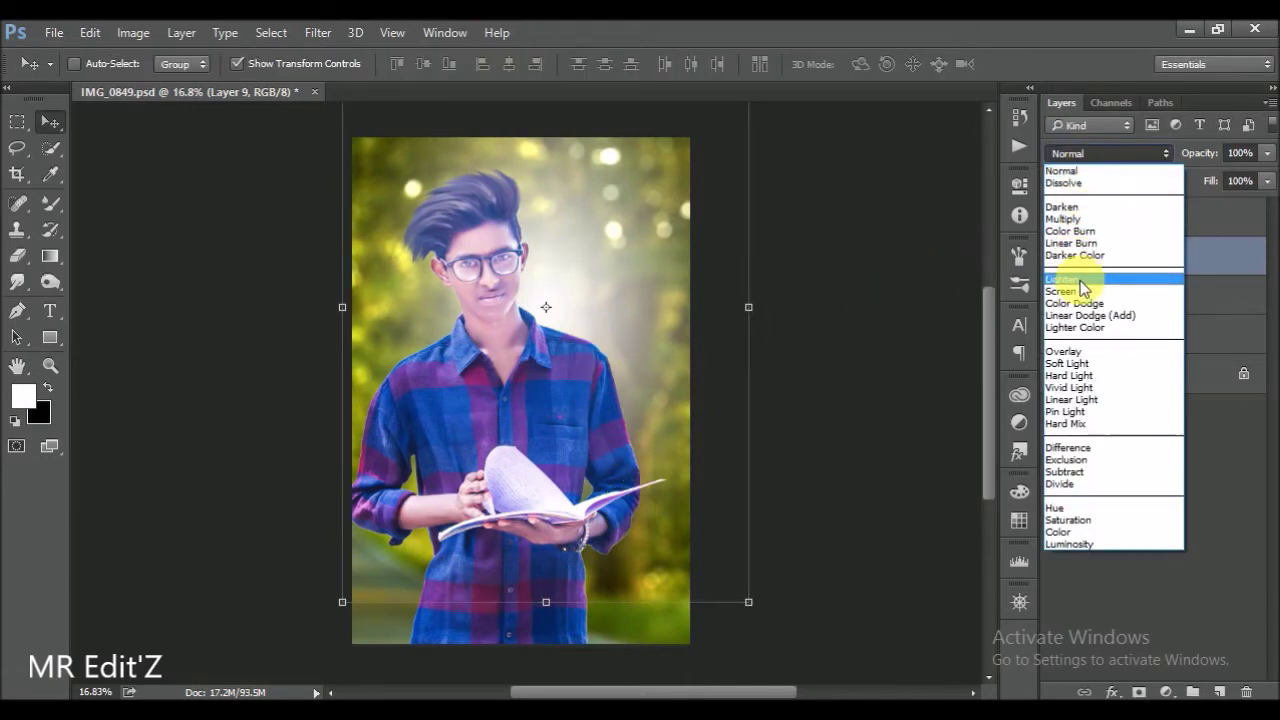
click(1085, 279)
scroll(1088, 154, up, 1)
mouse_move(1210, 153)
mouse_down()
mouse_move(1165, 160)
mouse_move(1186, 165)
mouse_up()
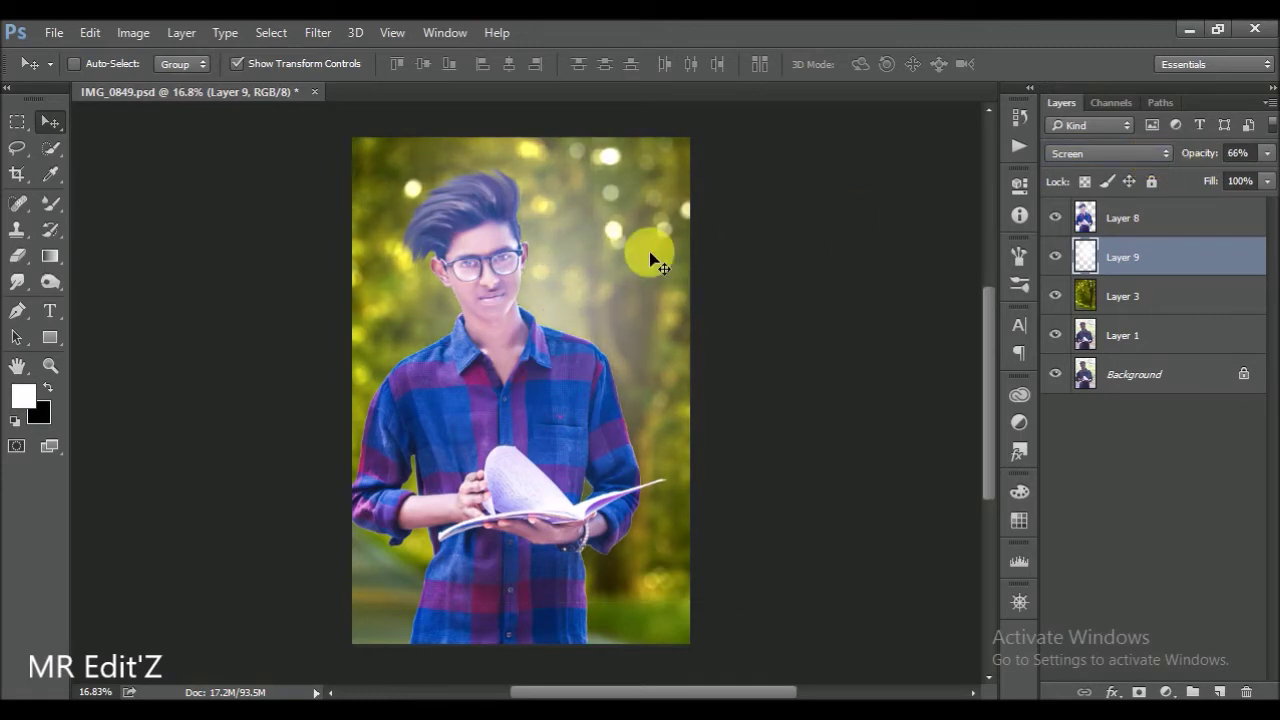
click(1082, 215)
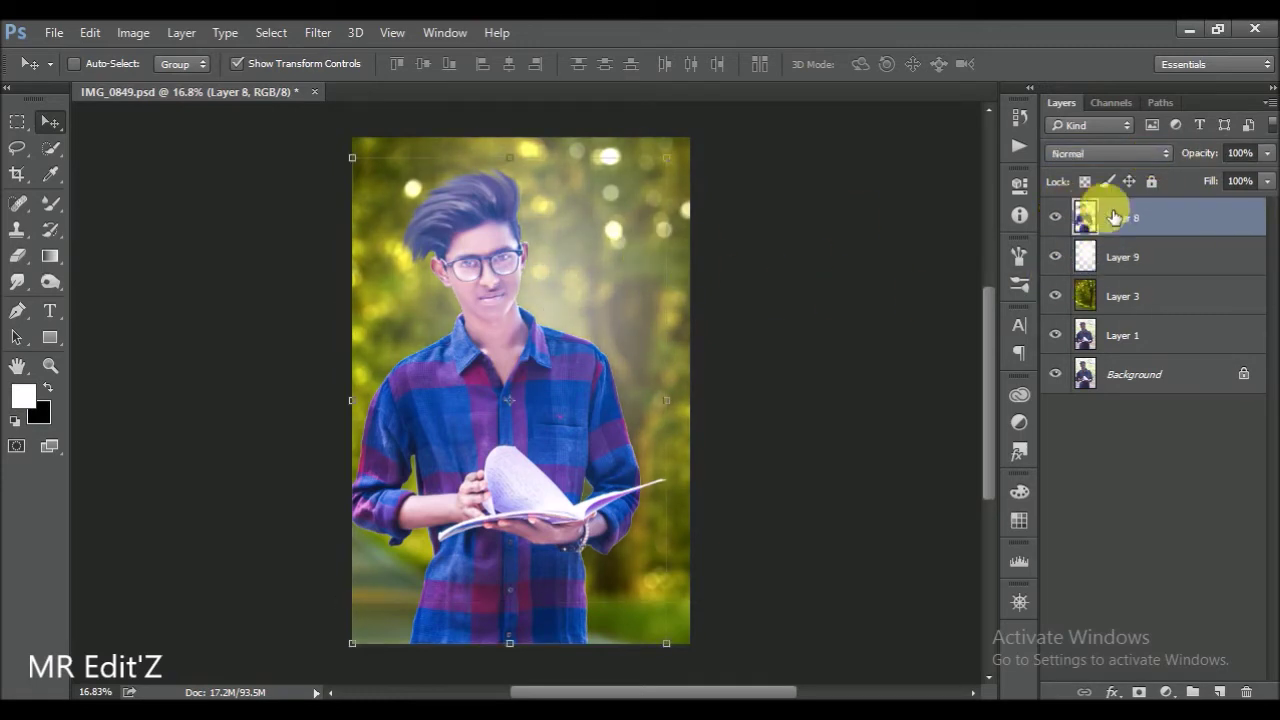
- Load the boy's Layer 8 outline, refine its edge, and copy it to new Layer 10
ctrl+click(1085, 222)
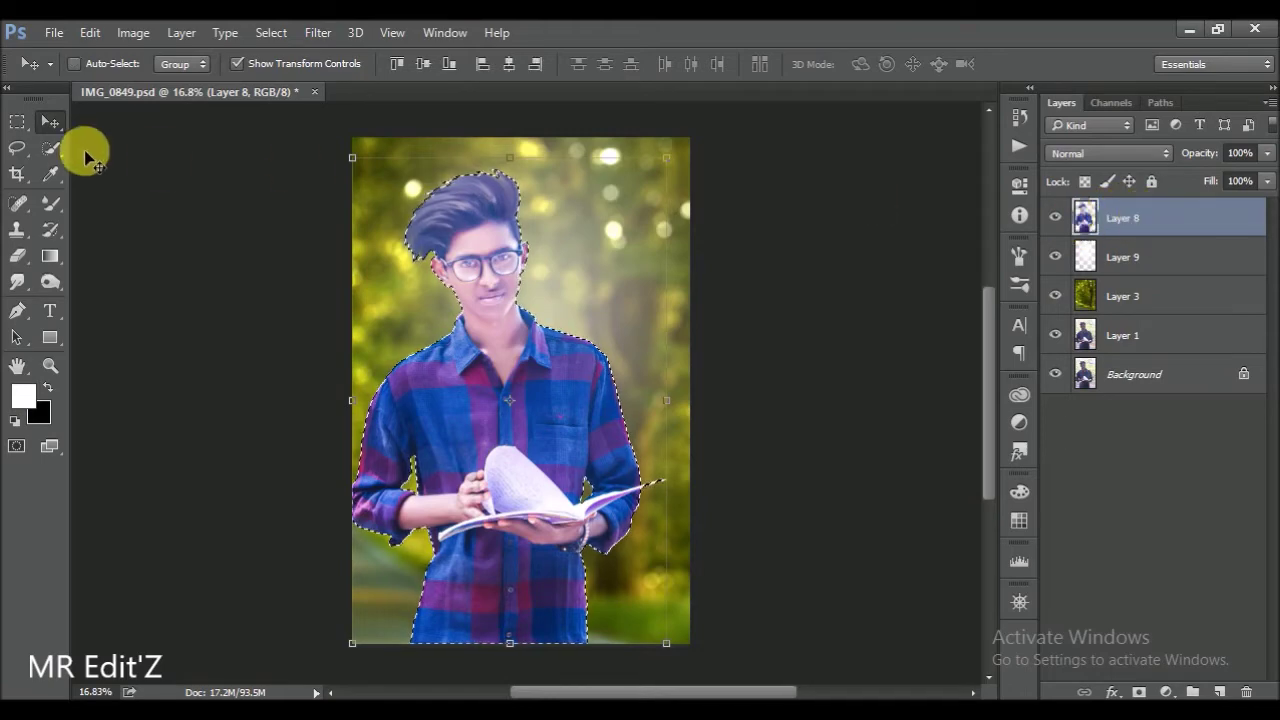
click(58, 150)
click(452, 66)
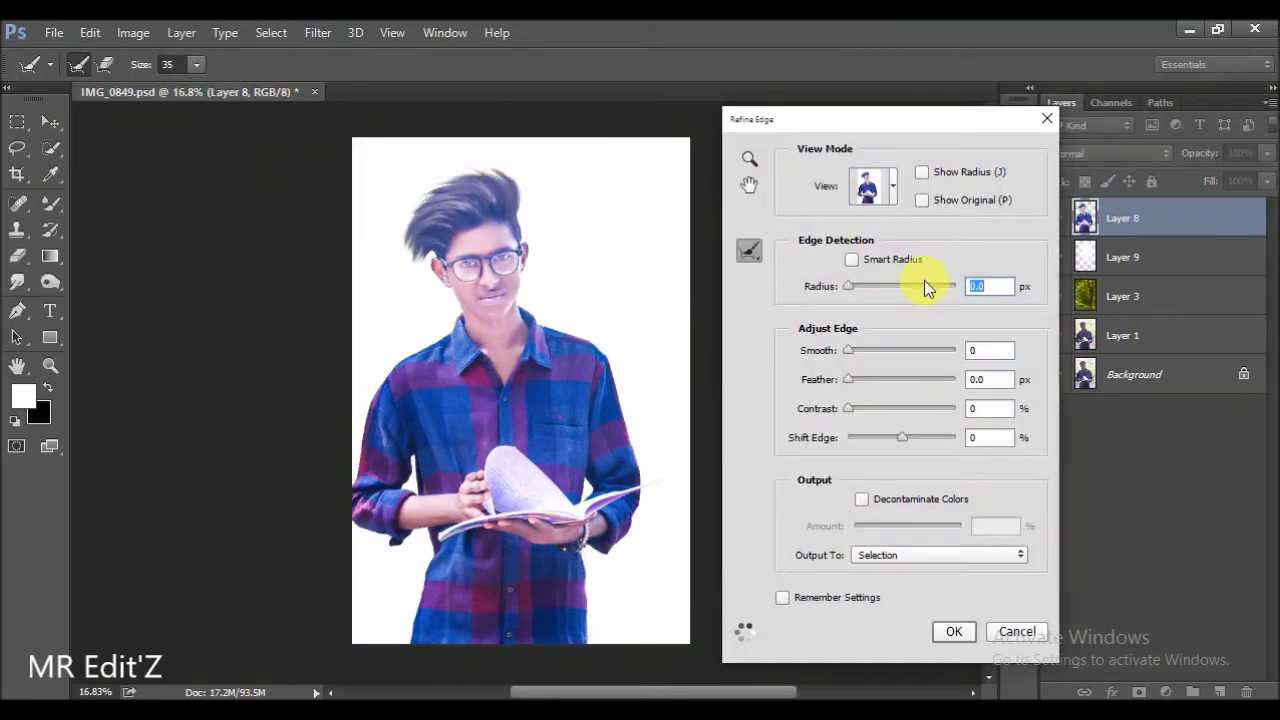
click(948, 628)
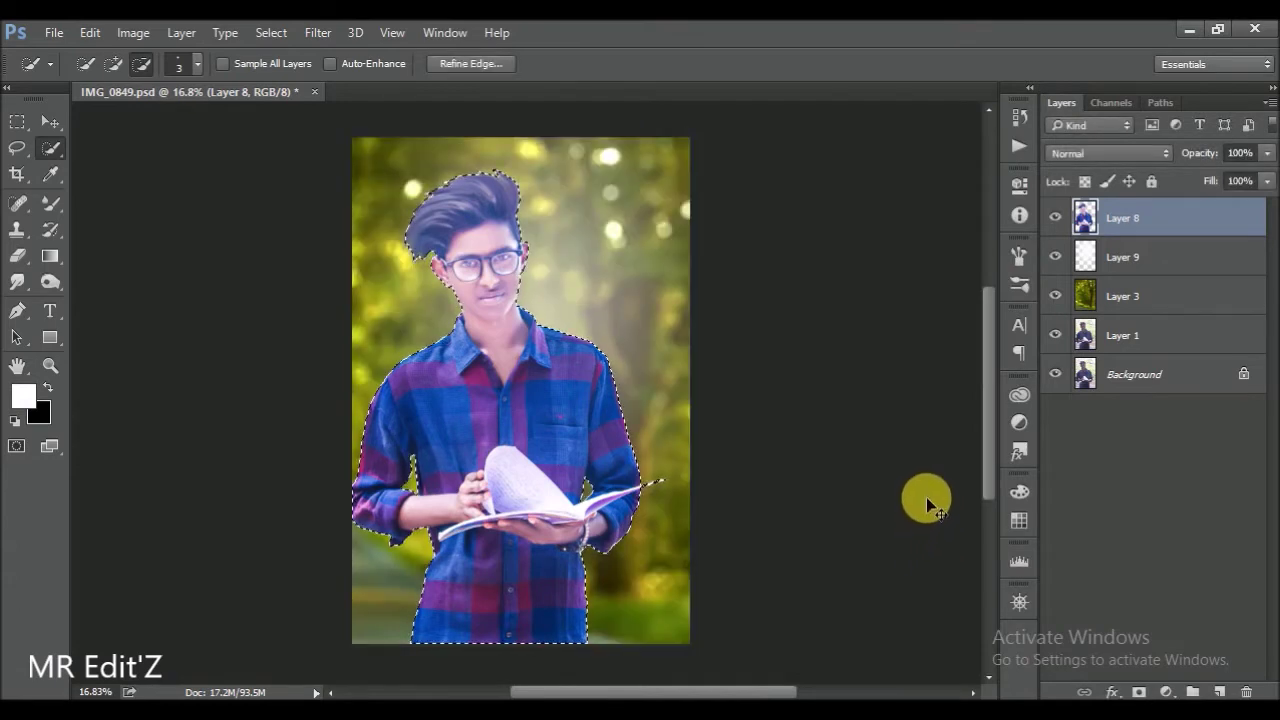
key(ctrl+j)
key(ctrl+s)
key(ctrl+0)
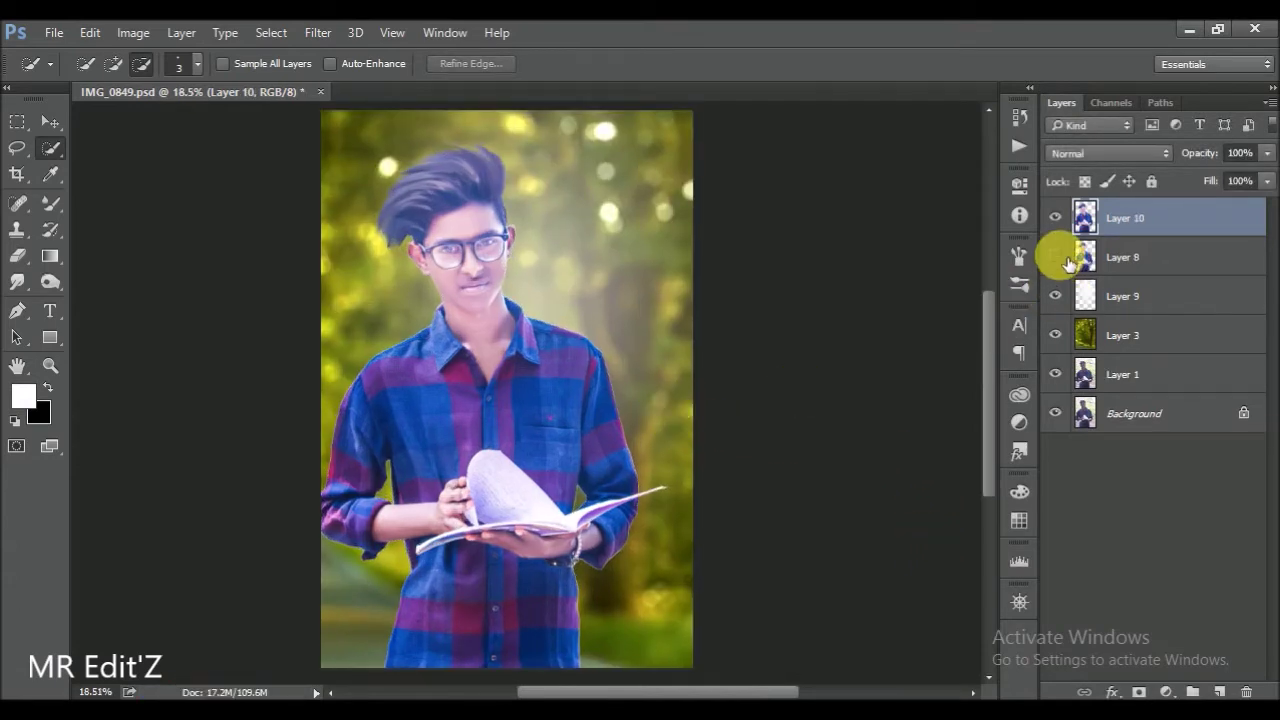
- Delete the old Layer 8 cut-out and save the document
click(1178, 258)
double_click(1166, 263)
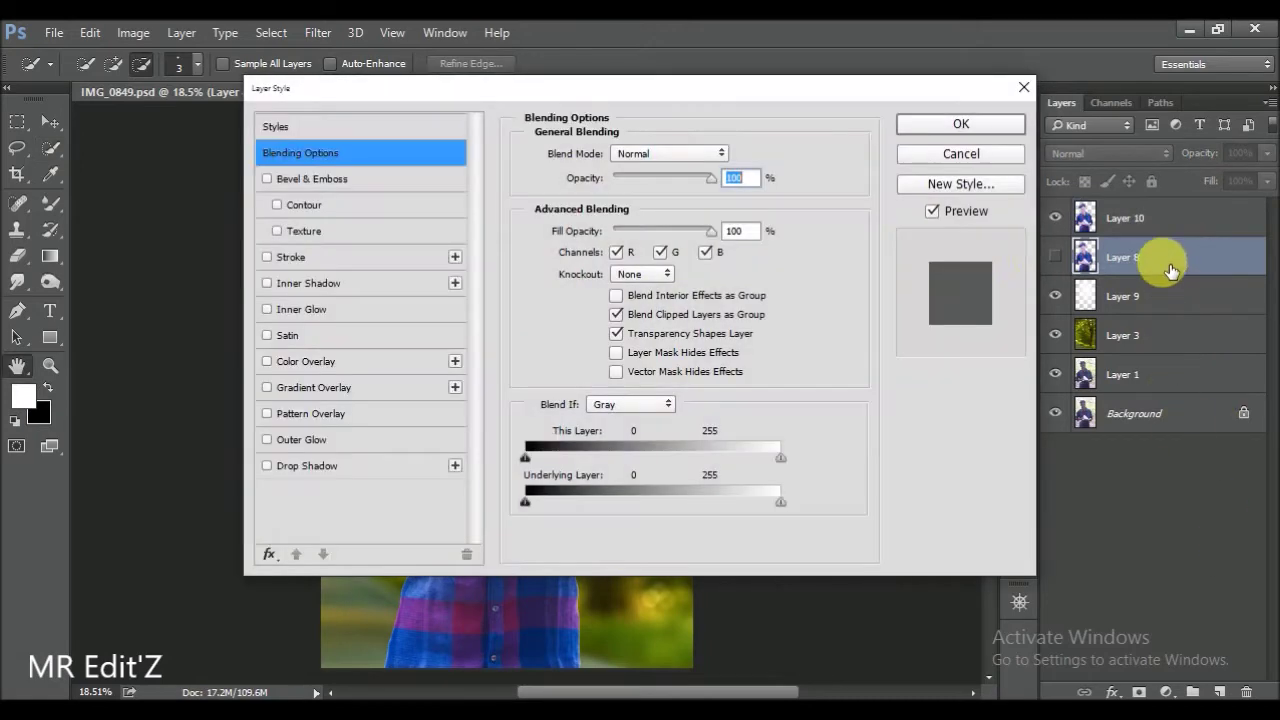
click(947, 146)
drag(1147, 262, 1246, 692)
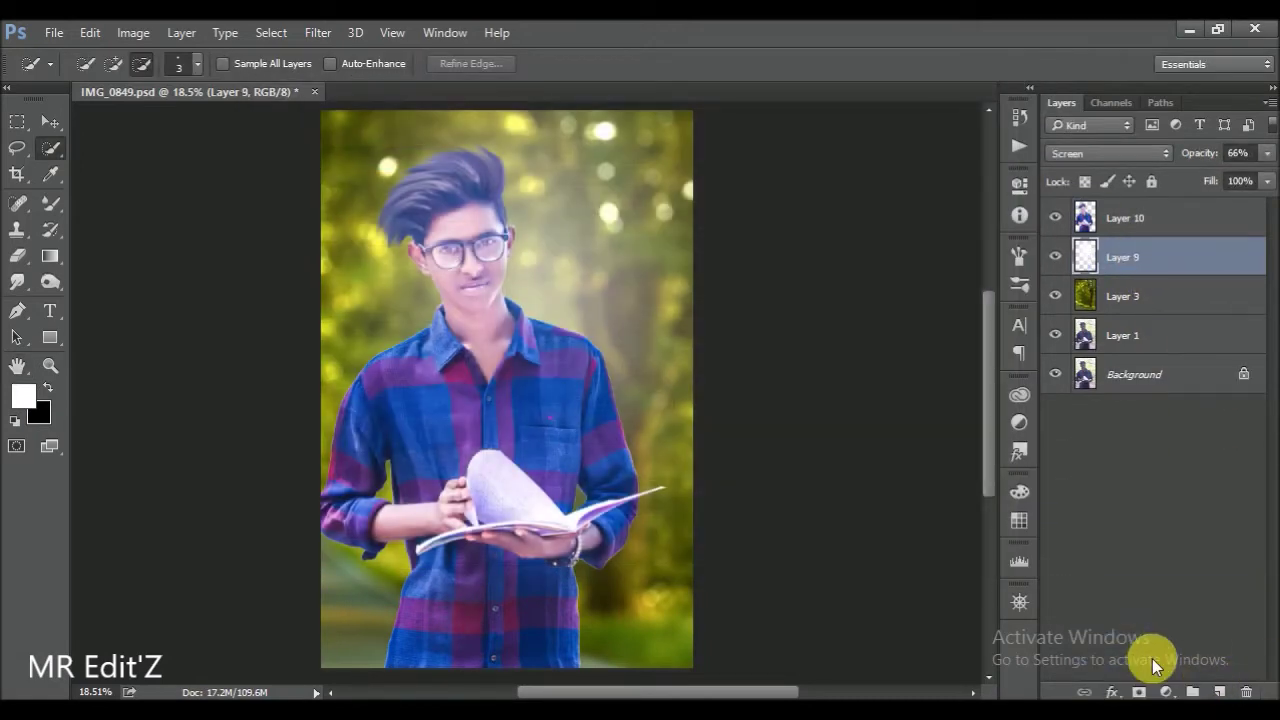
key(ctrl+s)
- Toggle Layer 10's visibility and inspect the boy's torso and book
click(1055, 217)
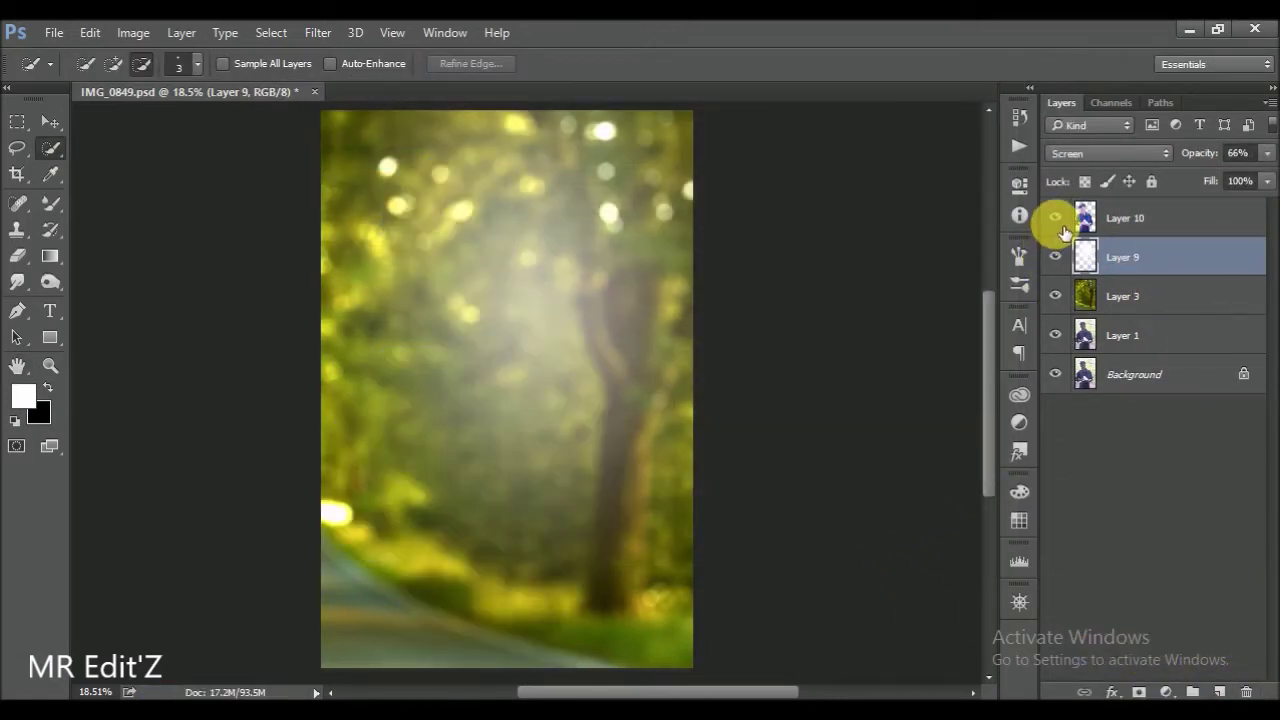
click(1055, 217)
scroll(508, 222, up, 3)
scroll(471, 329, up, 2)
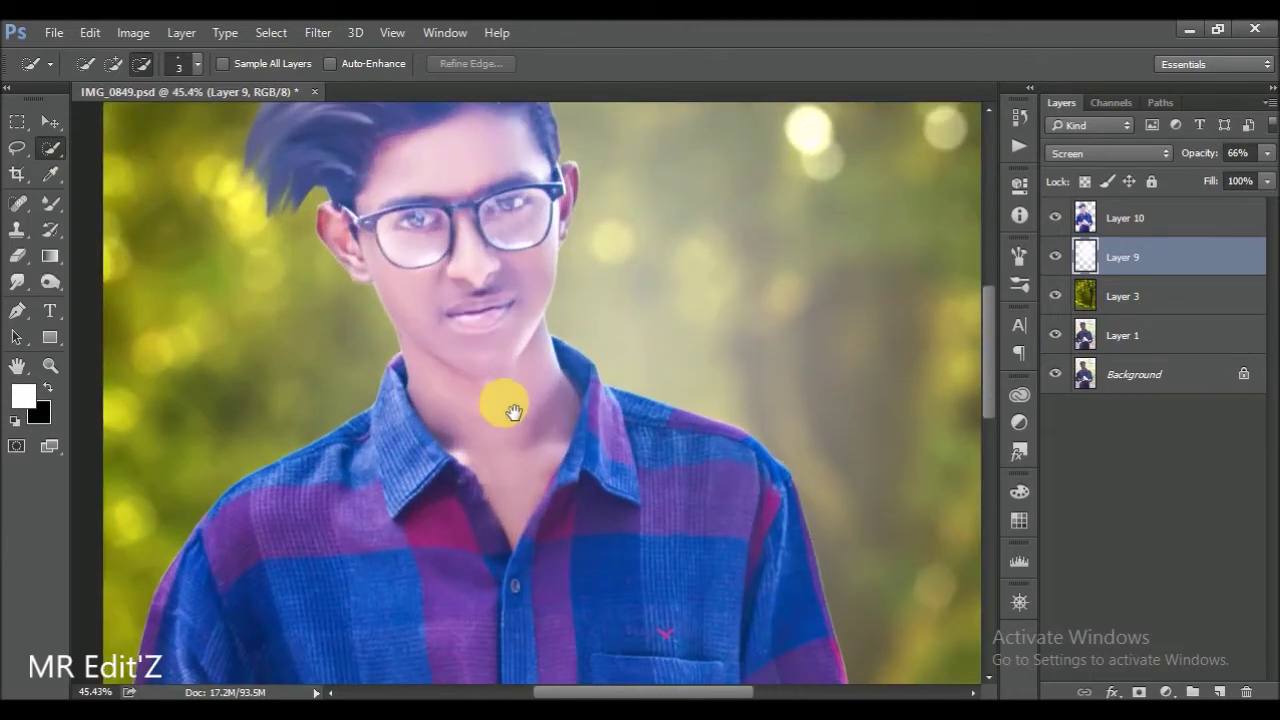
scroll(509, 409, down, 2)
drag(494, 403, 490, 365)
scroll(490, 365, down, 3)
scroll(534, 343, down, 2)
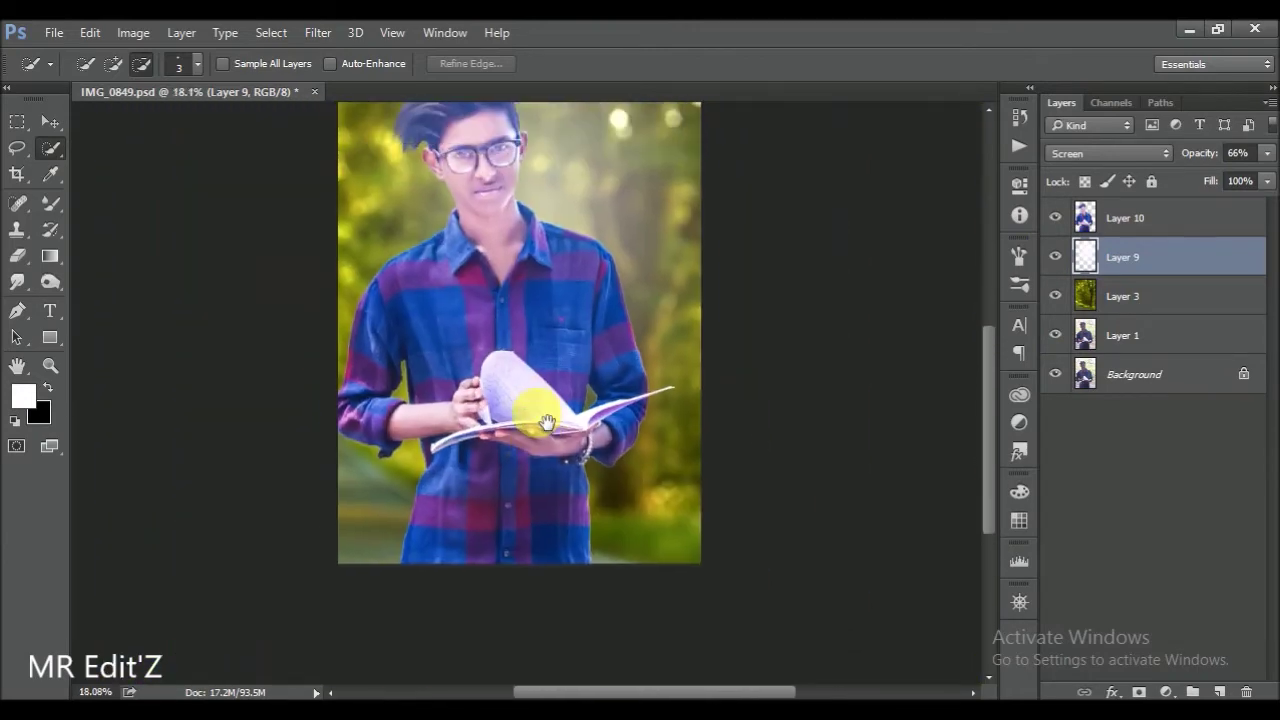
scroll(517, 414, up, 2)
scroll(513, 408, up, 1)
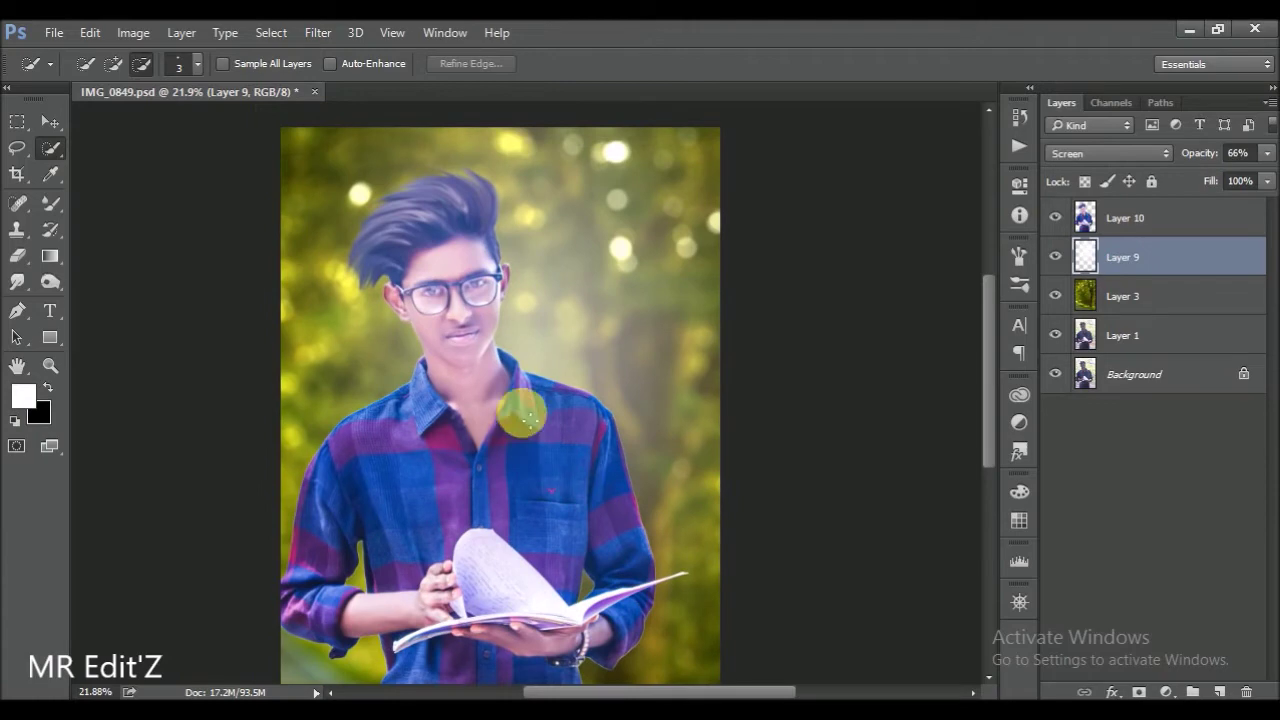
scroll(510, 402, up, 2)
scroll(500, 393, down, 2)
scroll(508, 406, down, 1)
scroll(517, 420, down, 1)
scroll(560, 415, down, 1)
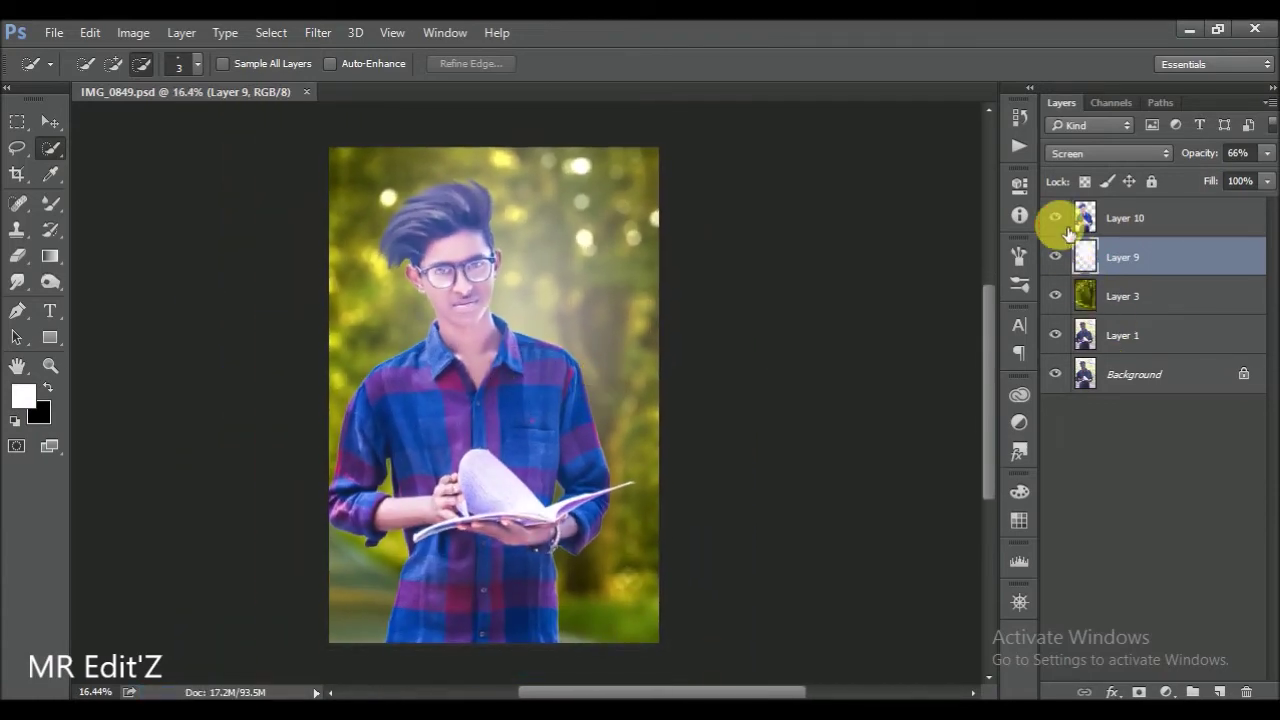
- Duplicate Layer 10 into Layer 10 copy
click(1140, 222)
drag(1090, 245, 1220, 692)
click(318, 32)
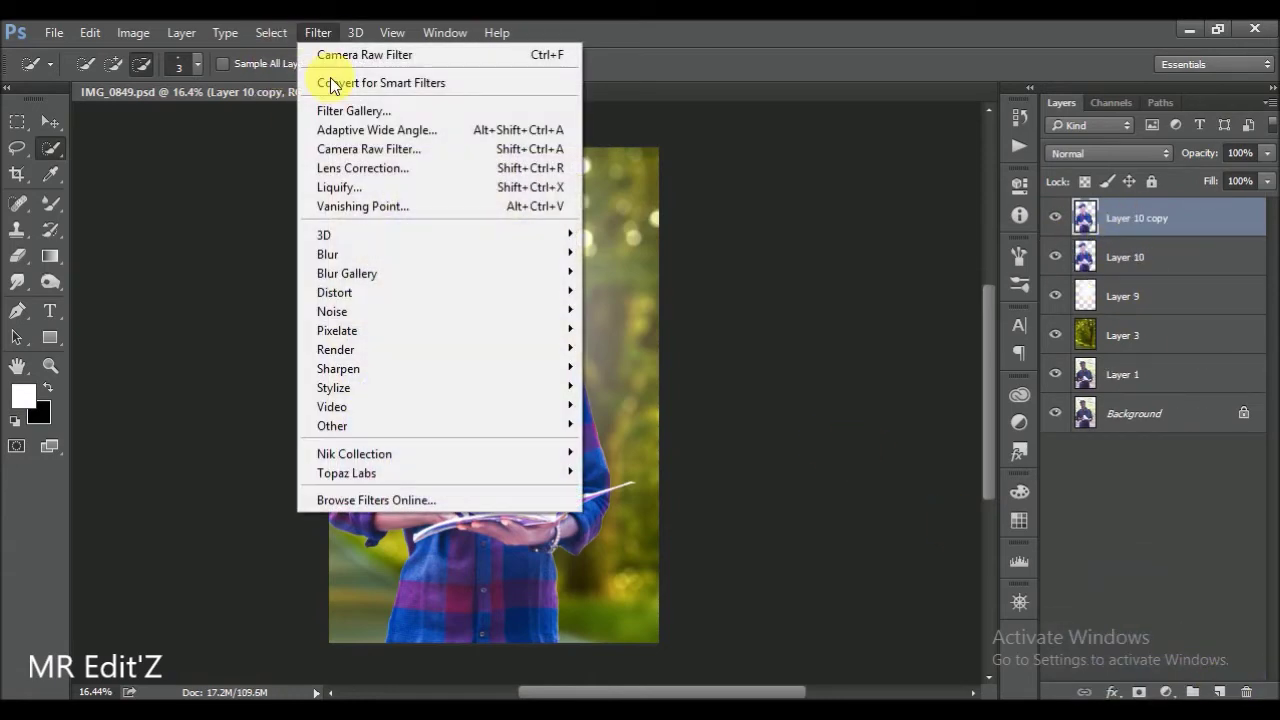
- Apply Camera Raw to Layer 10 copy, raising Clarity and adjusting Vibrance and Saturation
click(385, 152)
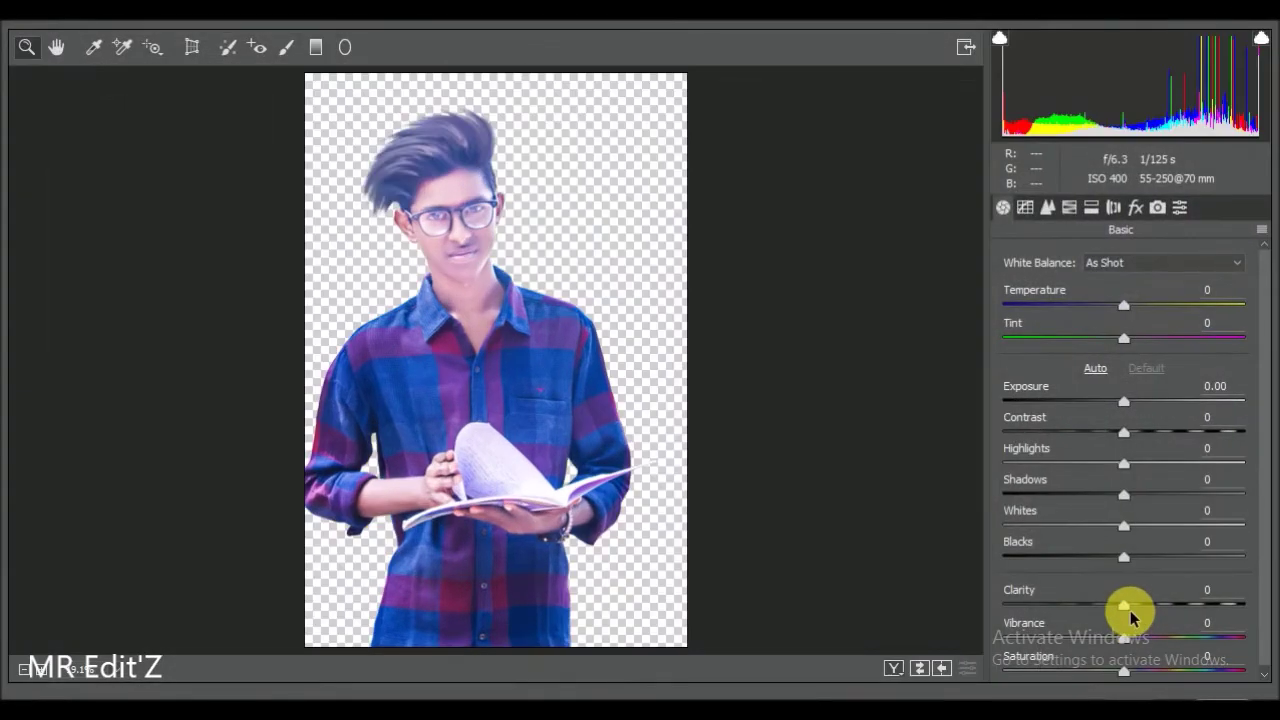
drag(1126, 606, 1169, 606)
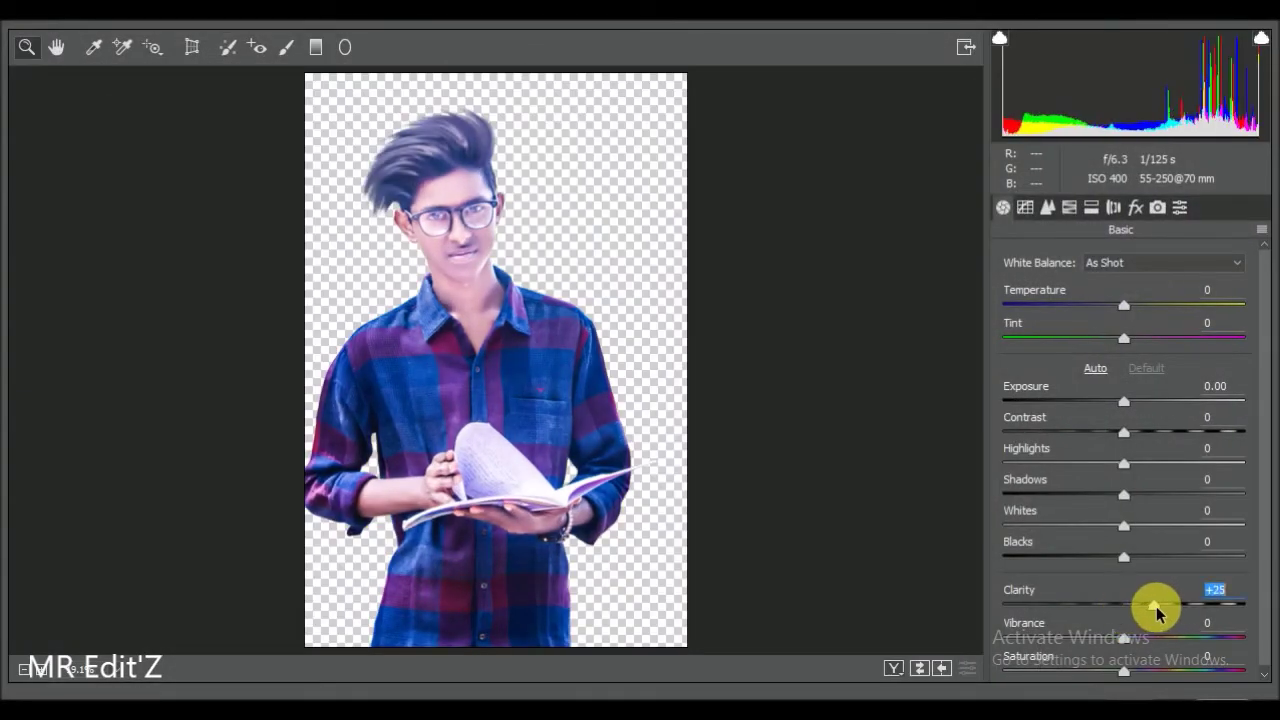
click(1047, 208)
click(1003, 207)
mouse_move(1120, 637)
mouse_down()
mouse_move(1106, 638)
mouse_move(1155, 670)
mouse_up()
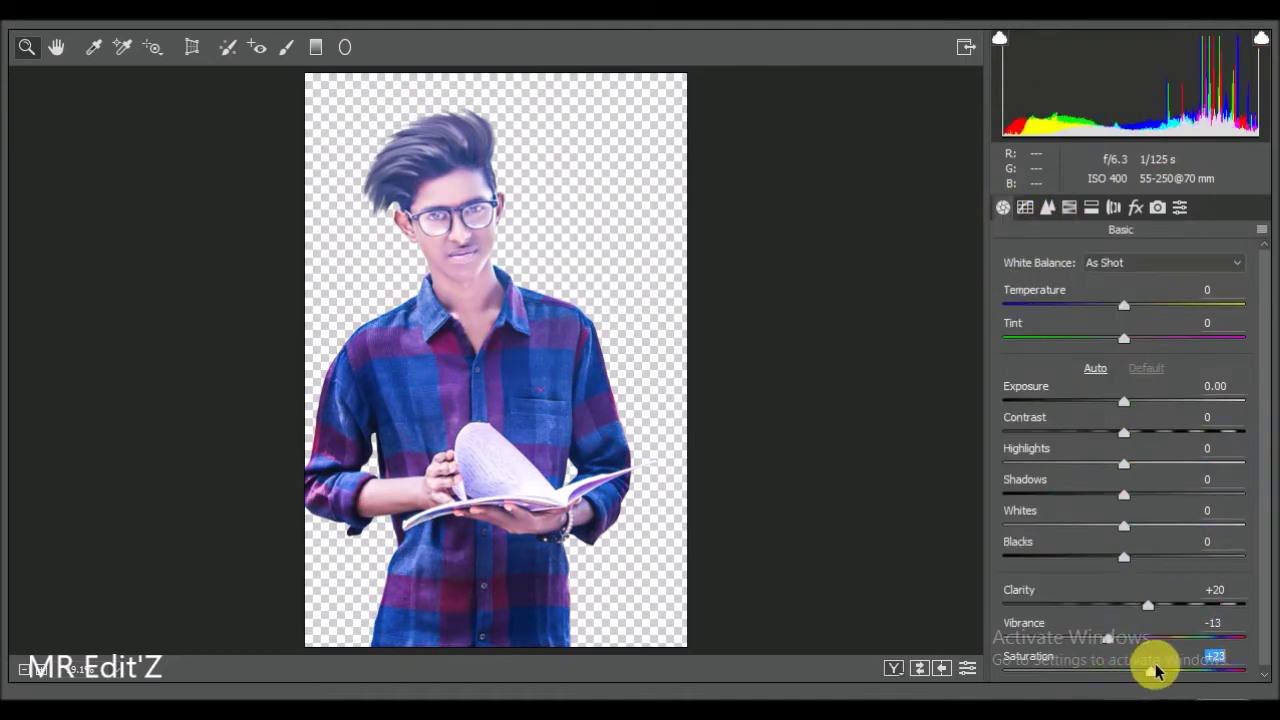
- Boost HSL luminance for Reds to +30, Oranges to +23 and Purples, then apply
click(1069, 210)
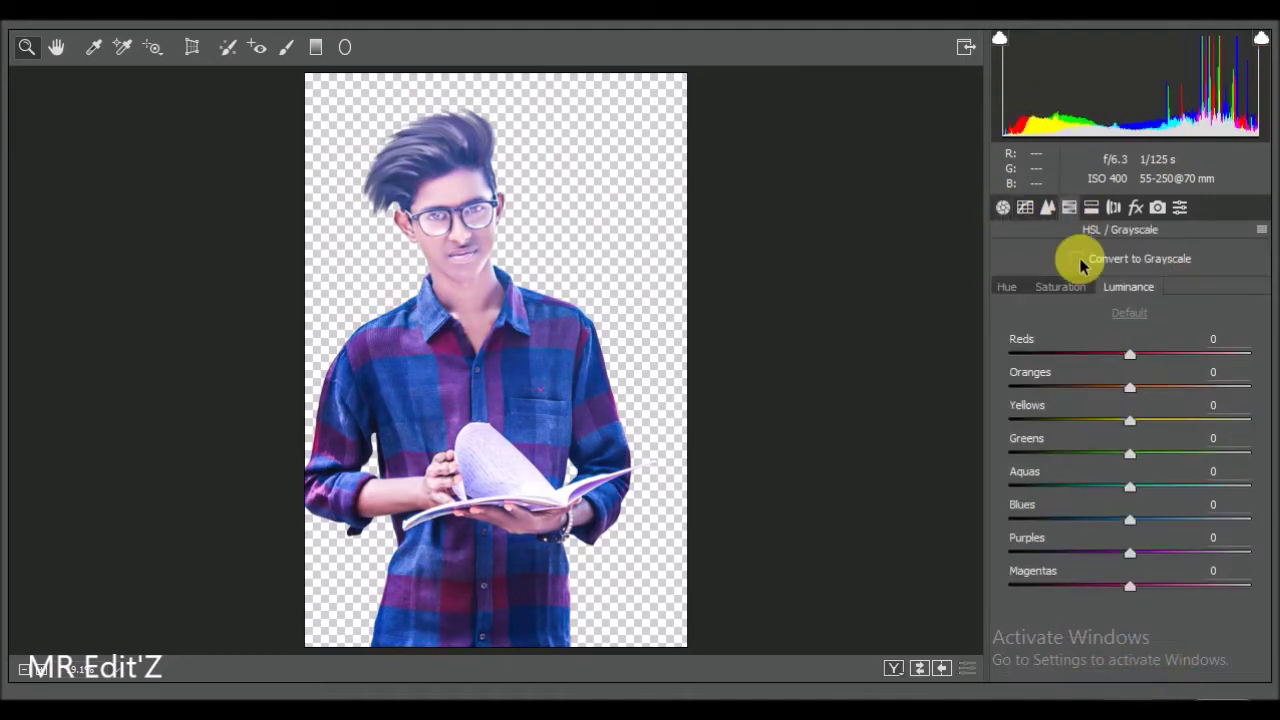
drag(1129, 386, 1185, 387)
mouse_move(1131, 352)
mouse_down()
mouse_move(1263, 372)
mouse_move(1204, 365)
mouse_up()
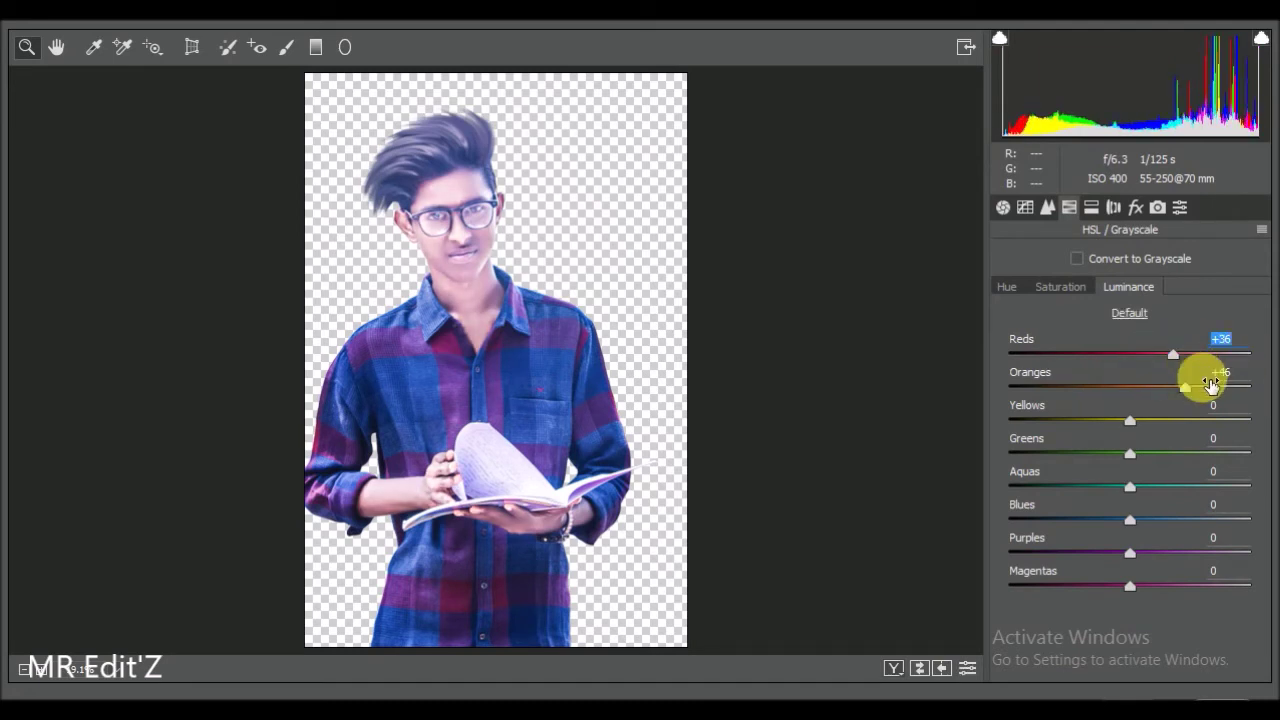
drag(1130, 552, 1147, 557)
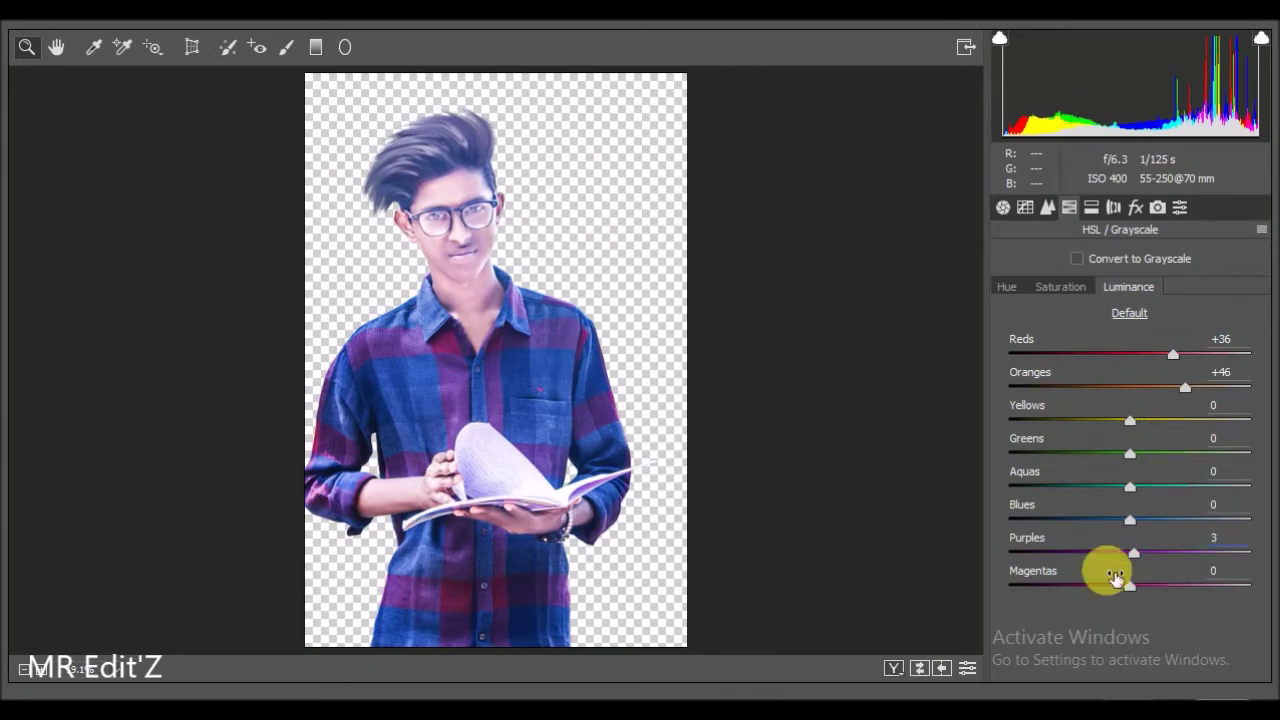
drag(1136, 555, 1157, 557)
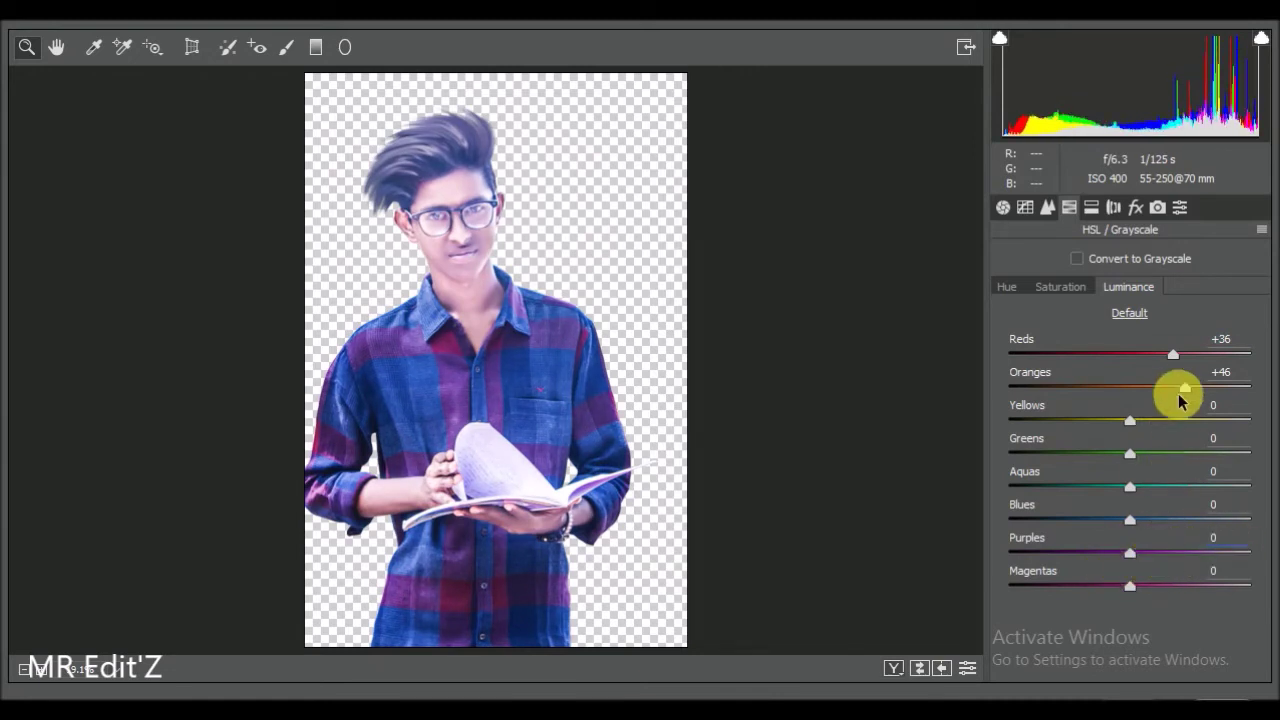
drag(1190, 397, 1155, 397)
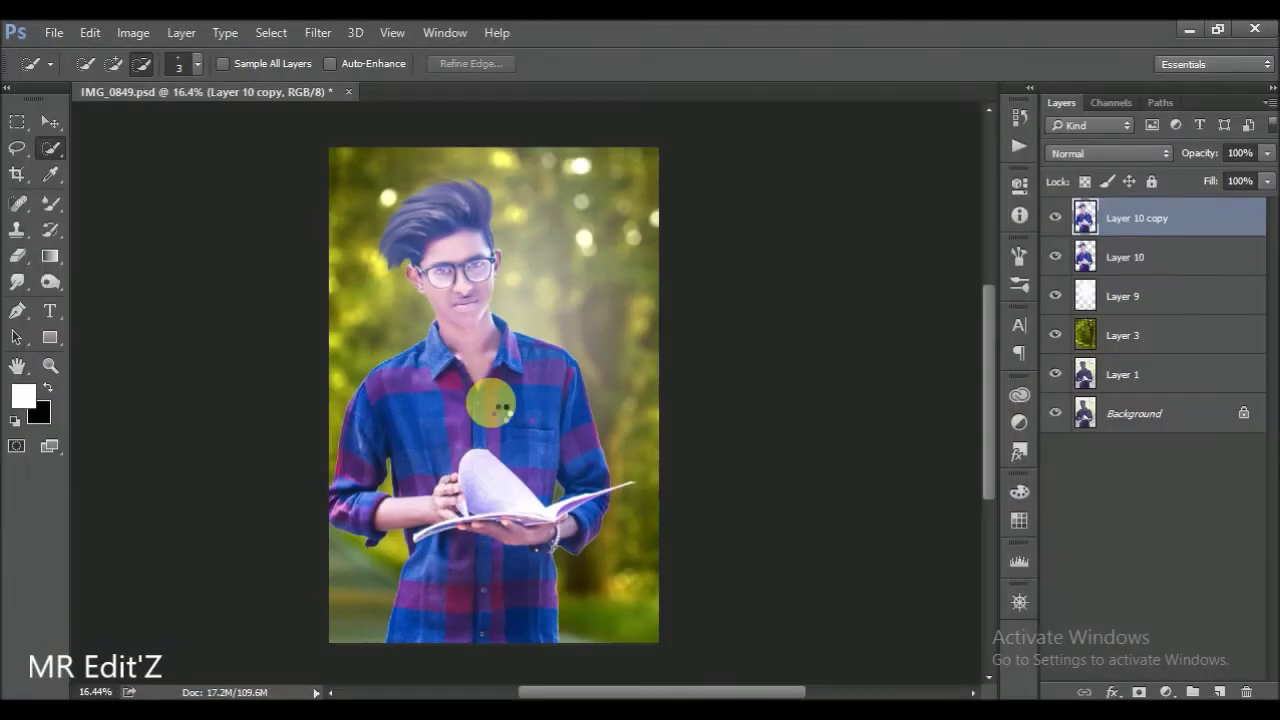
key(ctrl+s)
- Check the result against the green background, then reselect Layer 10 copy
scroll(471, 371, down, 2)
scroll(466, 323, up, 3)
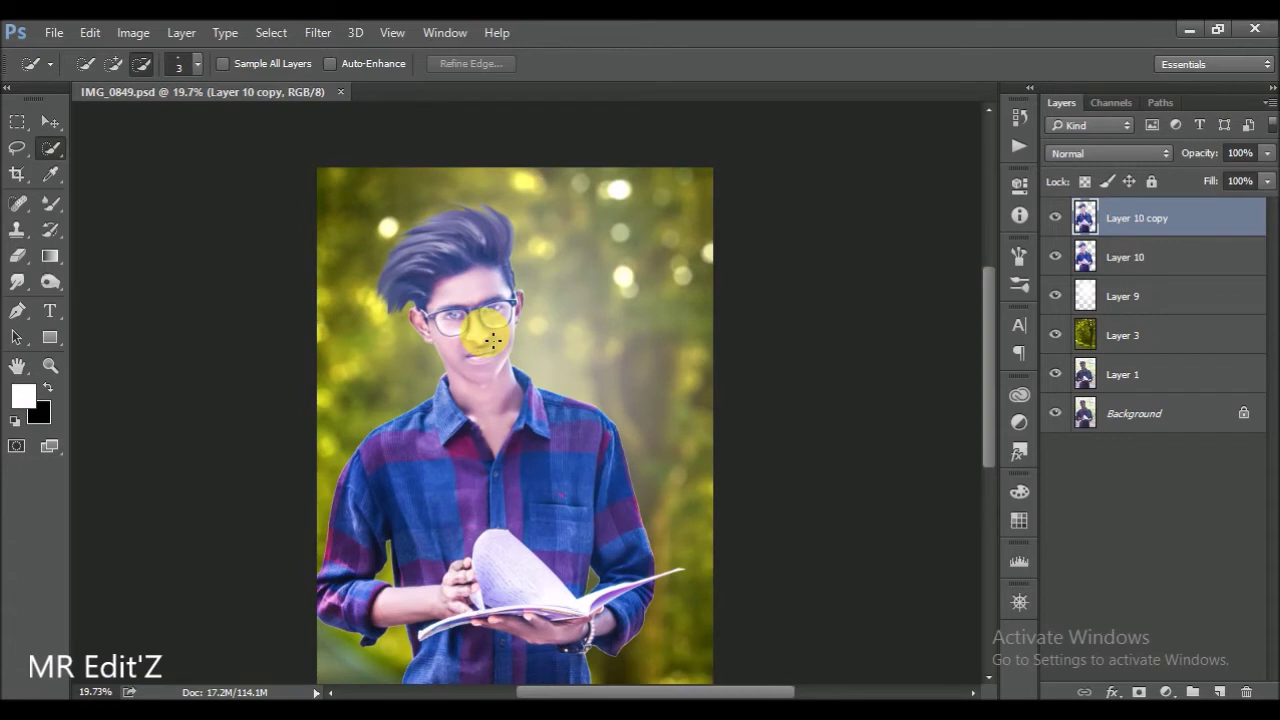
scroll(475, 300, down, 2)
scroll(525, 362, up, 1)
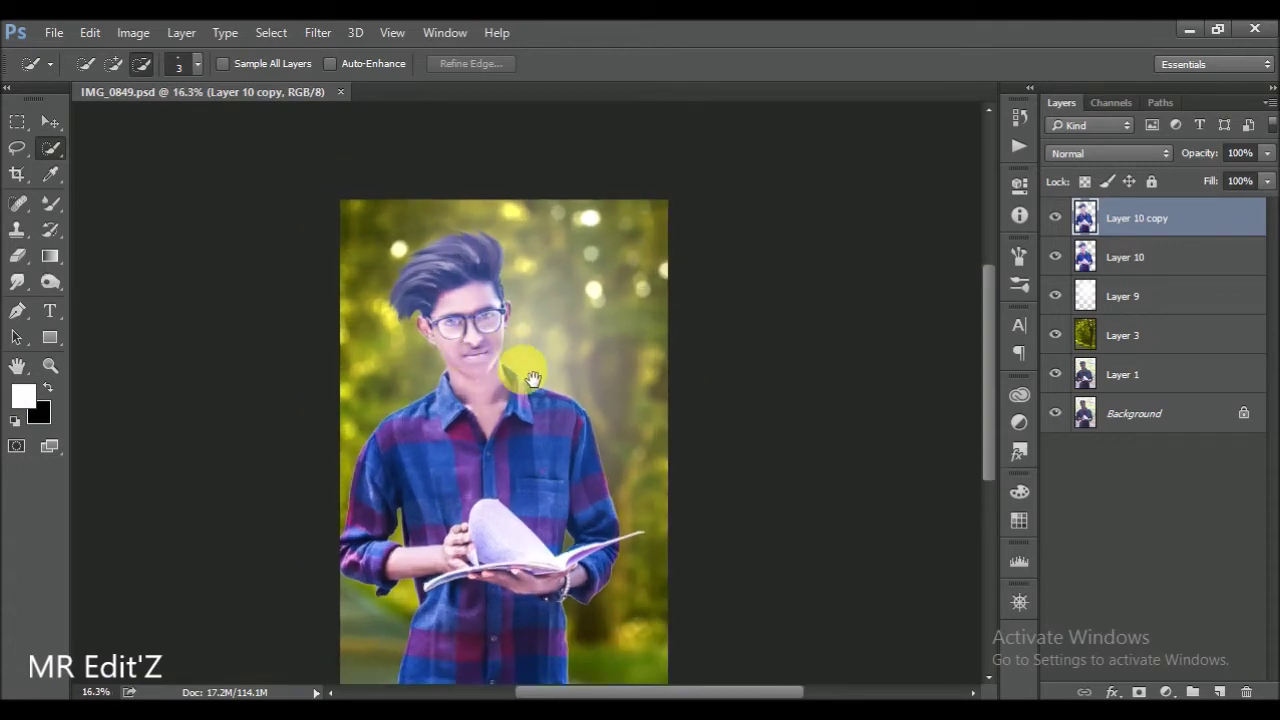
scroll(520, 394, up, 1)
scroll(578, 441, down, 1)
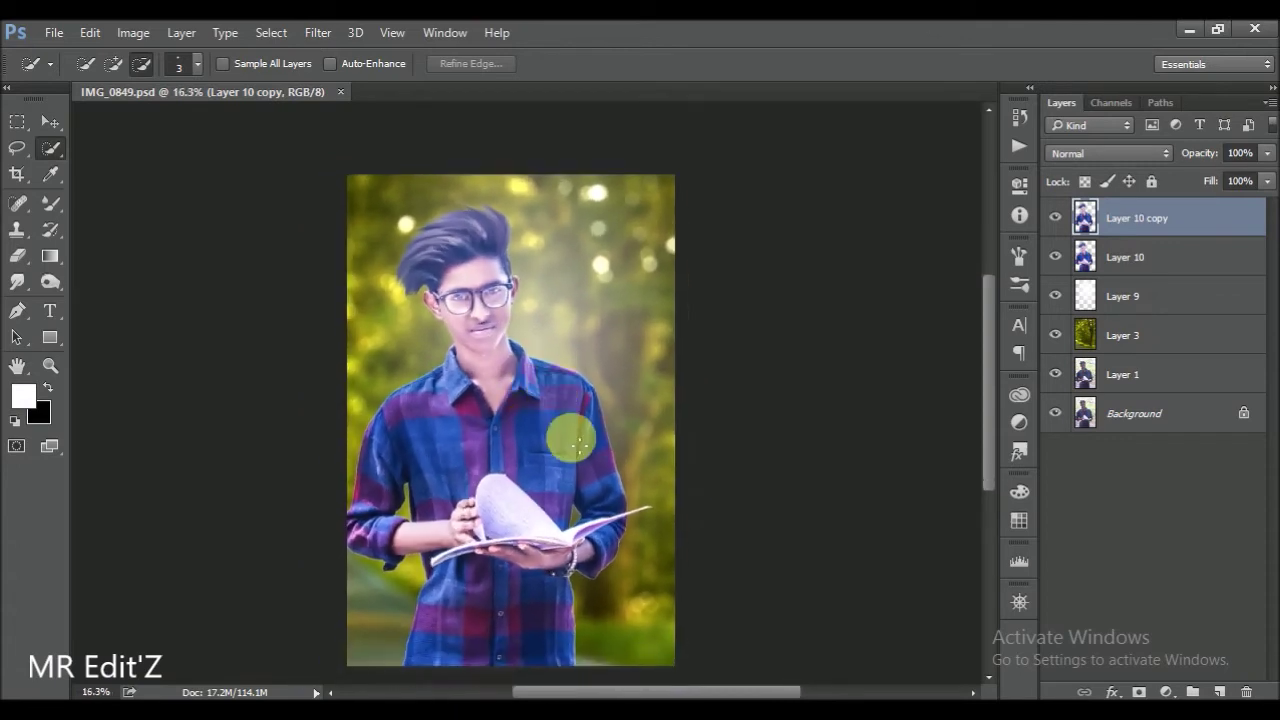
click(1140, 336)
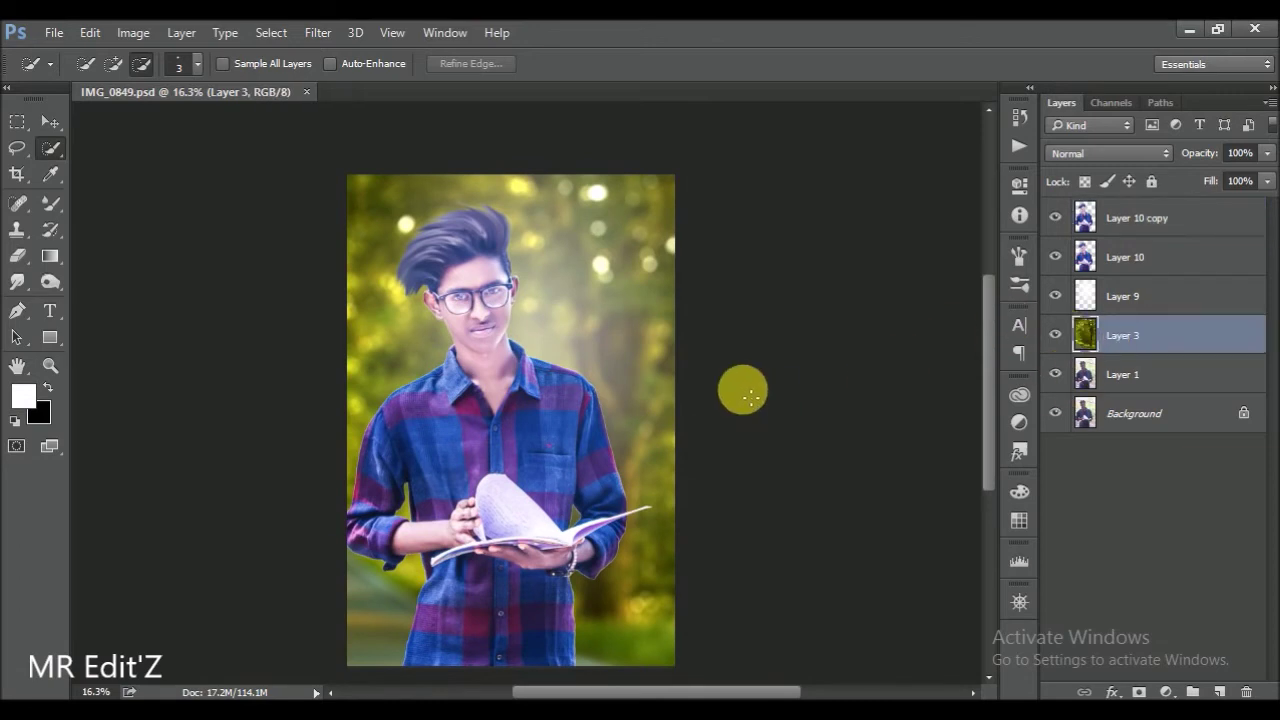
scroll(700, 400, down, 1)
scroll(633, 416, up, 1)
click(1155, 225)
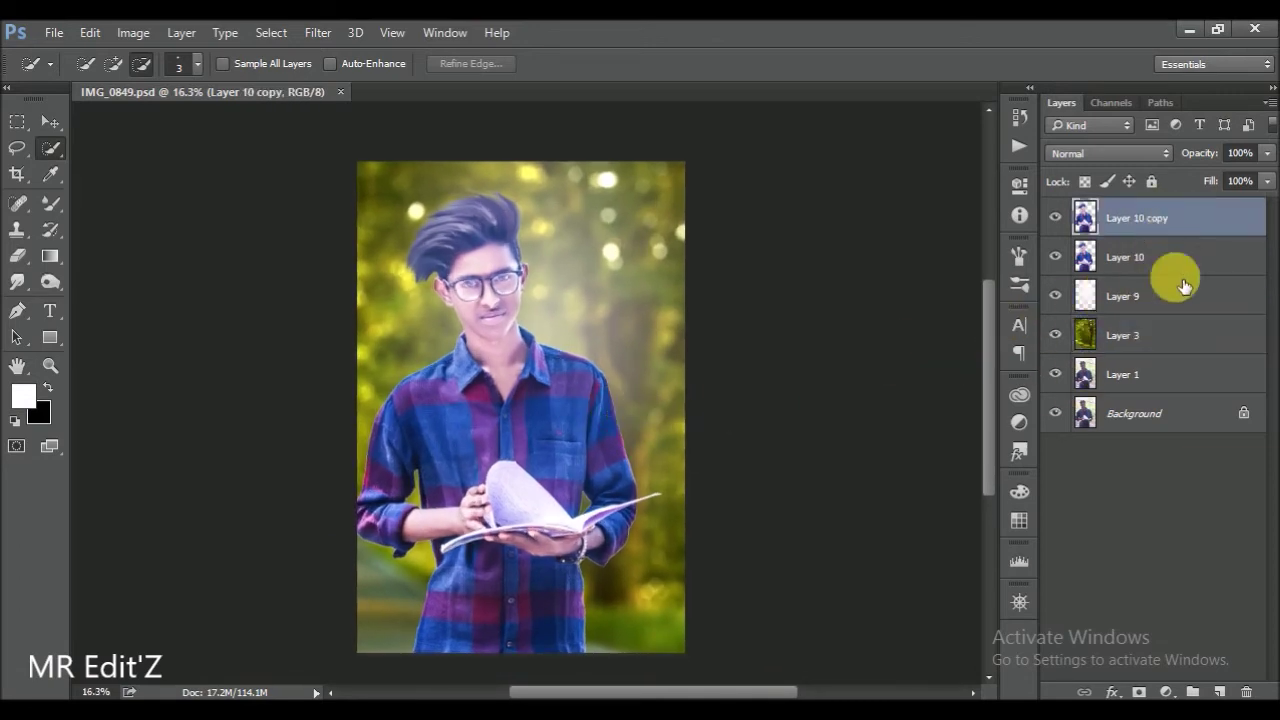
- Add a new layer filled with 50% Gray in Overlay blend mode
click(1219, 692)
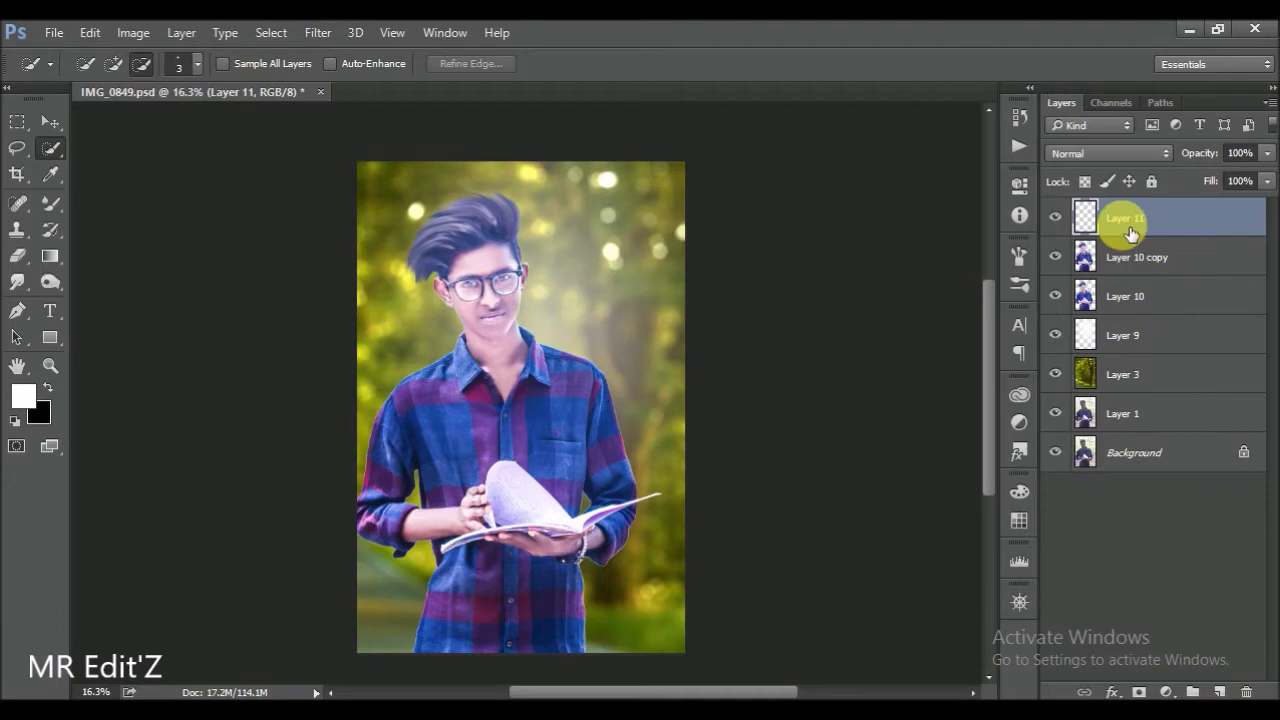
key(shift+F5)
click(525, 222)
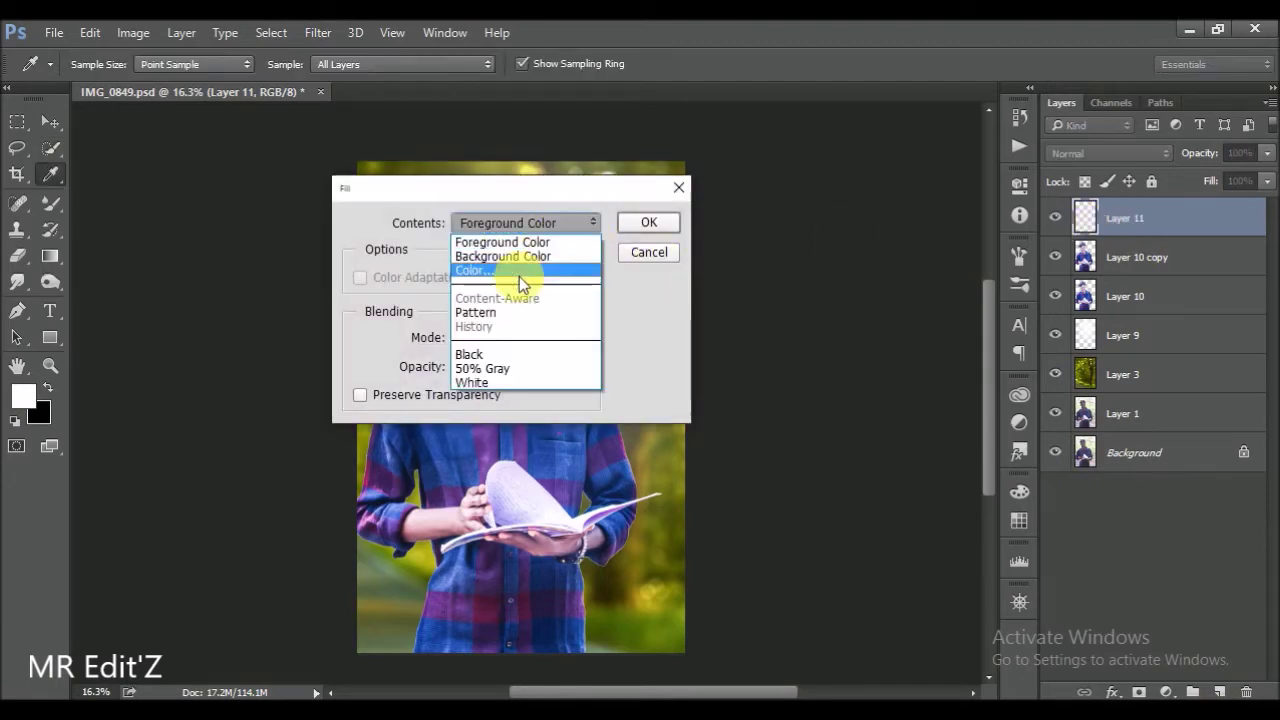
click(501, 368)
click(648, 222)
click(1108, 153)
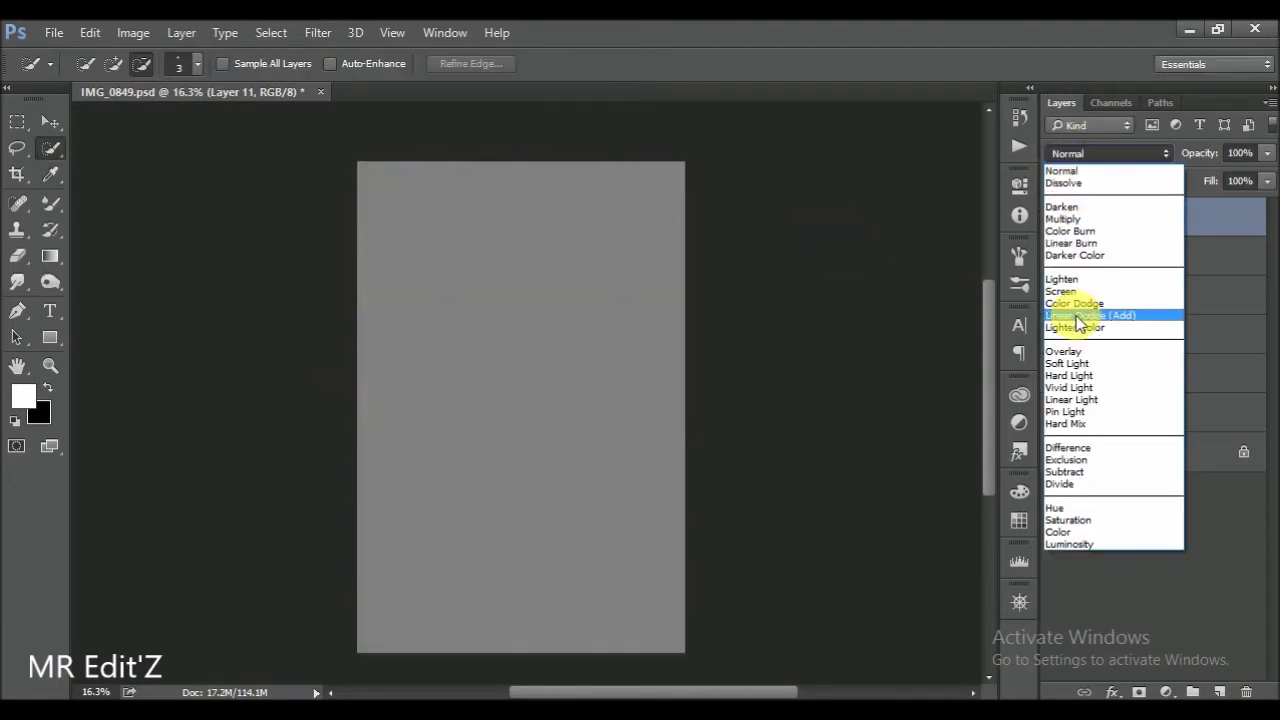
click(1088, 350)
- Burn the photo's bottom, right and top edges with a 300–900 px brush
click(50, 281)
scroll(420, 320, up, 2)
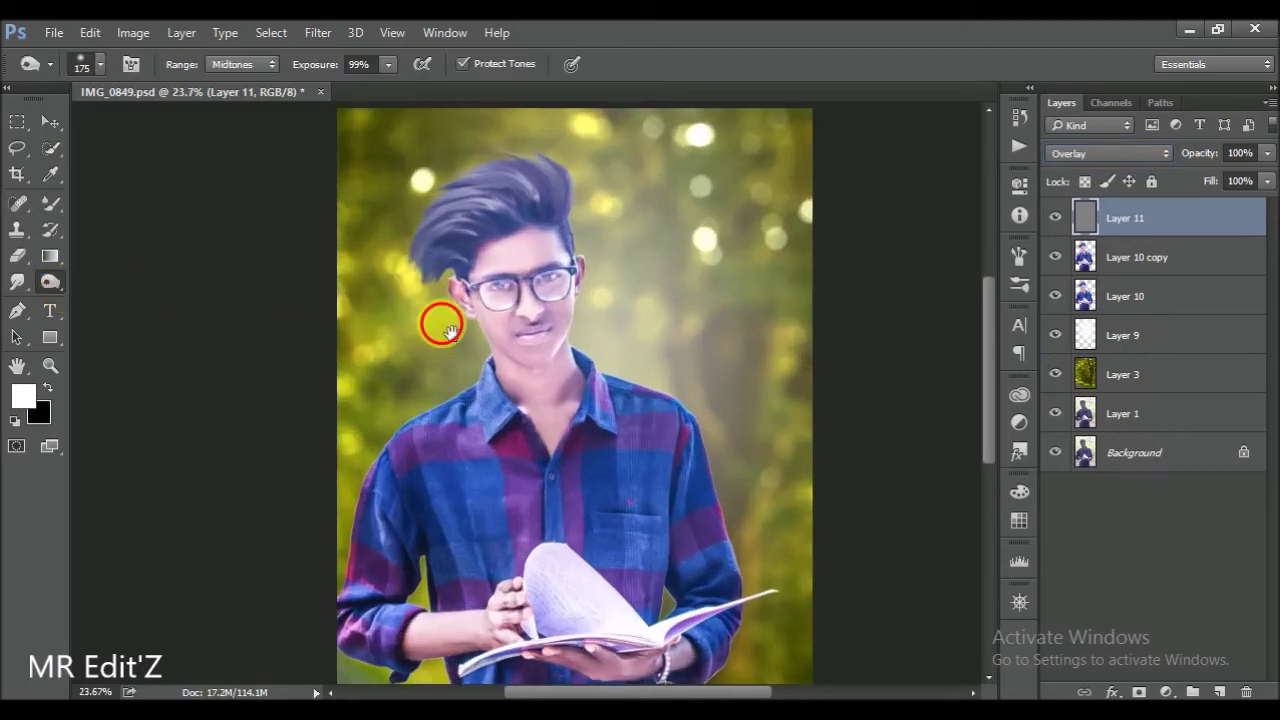
scroll(418, 408, down, 2)
key(bracketright)
key(bracketright)
key(bracketright)
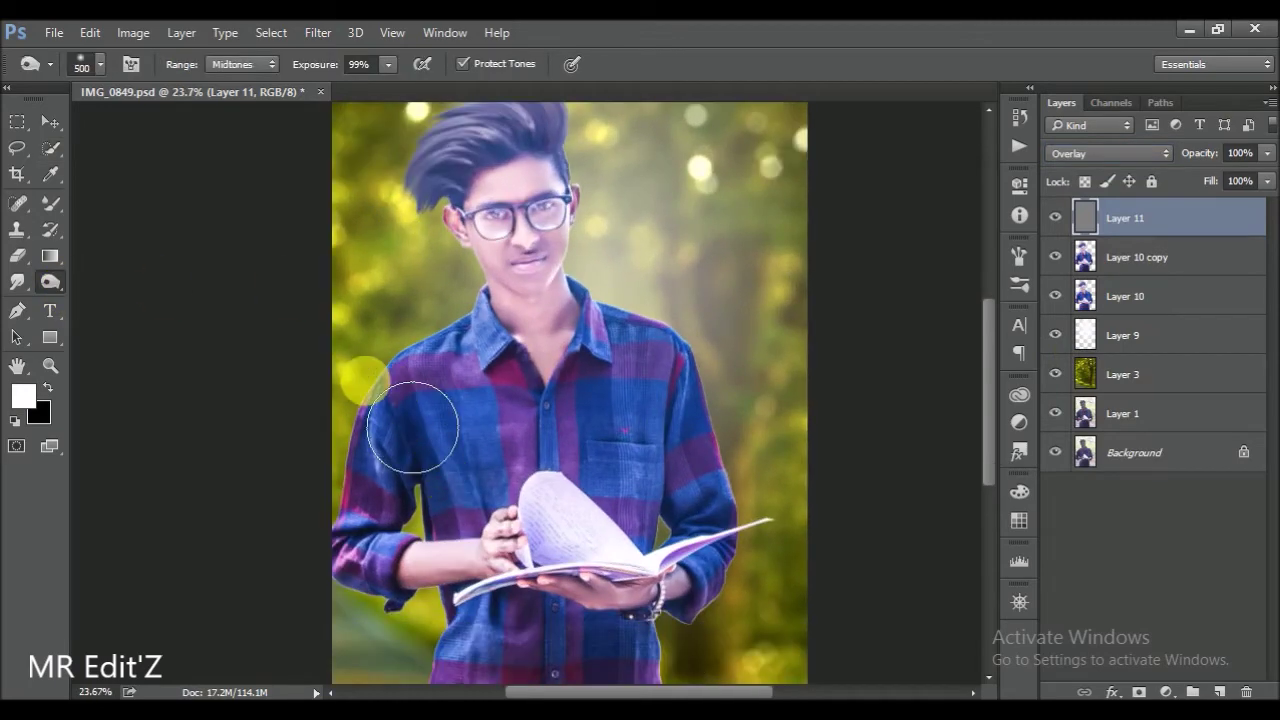
scroll(349, 580, down, 2)
scroll(349, 457, down, 3)
mouse_move(385, 606)
mouse_down()
mouse_move(494, 597)
mouse_move(737, 643)
mouse_move(706, 611)
mouse_move(716, 534)
mouse_move(757, 509)
mouse_move(486, 523)
mouse_move(503, 509)
mouse_move(537, 571)
mouse_move(686, 586)
mouse_move(766, 477)
mouse_move(676, 662)
mouse_move(480, 651)
mouse_move(480, 580)
mouse_move(440, 450)
mouse_move(470, 220)
mouse_move(656, 219)
mouse_move(651, 309)
mouse_up()
key(ctrl+minus)
scroll(458, 572, up, 1)
key(bracketright)
key(bracketright)
key(bracketright)
key(ctrl+z)
mouse_move(623, 251)
mouse_down()
mouse_move(380, 229)
mouse_move(830, 365)
mouse_move(771, 451)
mouse_up()
- Burn the shirt, right arm and lower right, with the layer at 72% opacity
mouse_move(463, 434)
mouse_down()
mouse_move(533, 455)
mouse_move(400, 471)
mouse_move(414, 306)
mouse_move(500, 457)
mouse_move(630, 228)
mouse_up()
drag(1200, 153, 1180, 160)
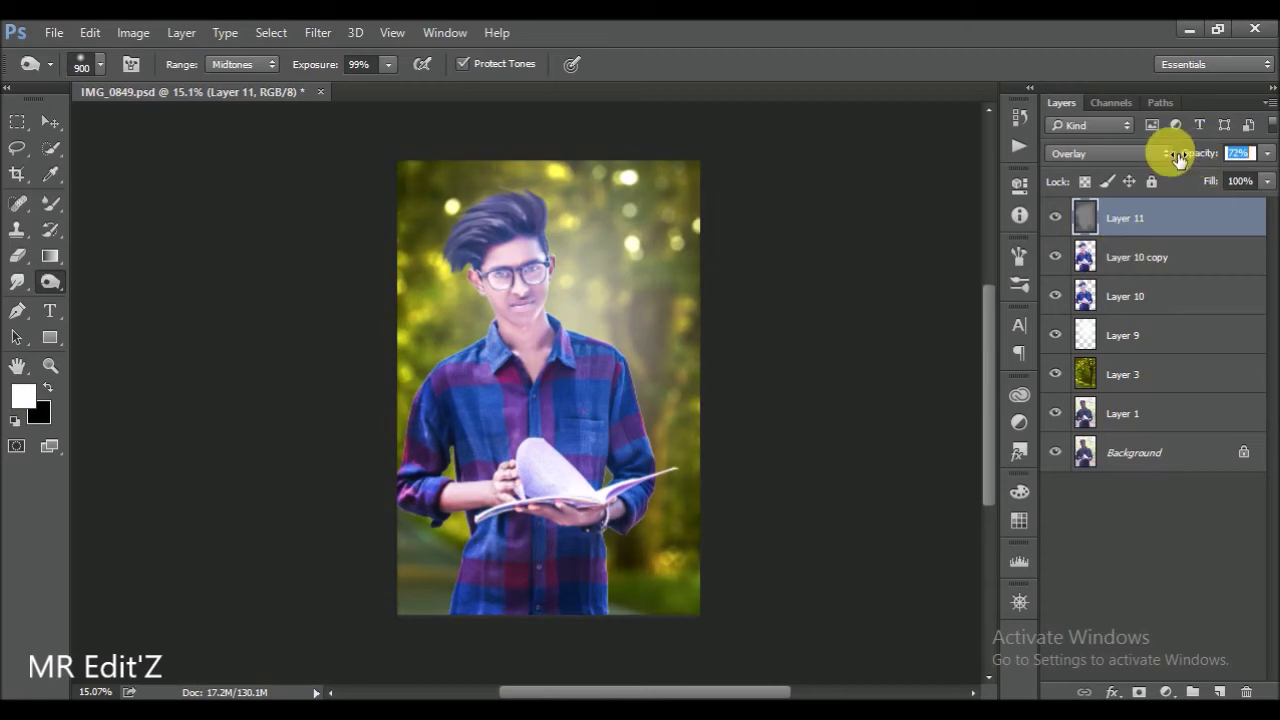
mouse_move(666, 420)
mouse_down()
mouse_move(686, 509)
mouse_move(520, 430)
mouse_move(684, 513)
mouse_up()
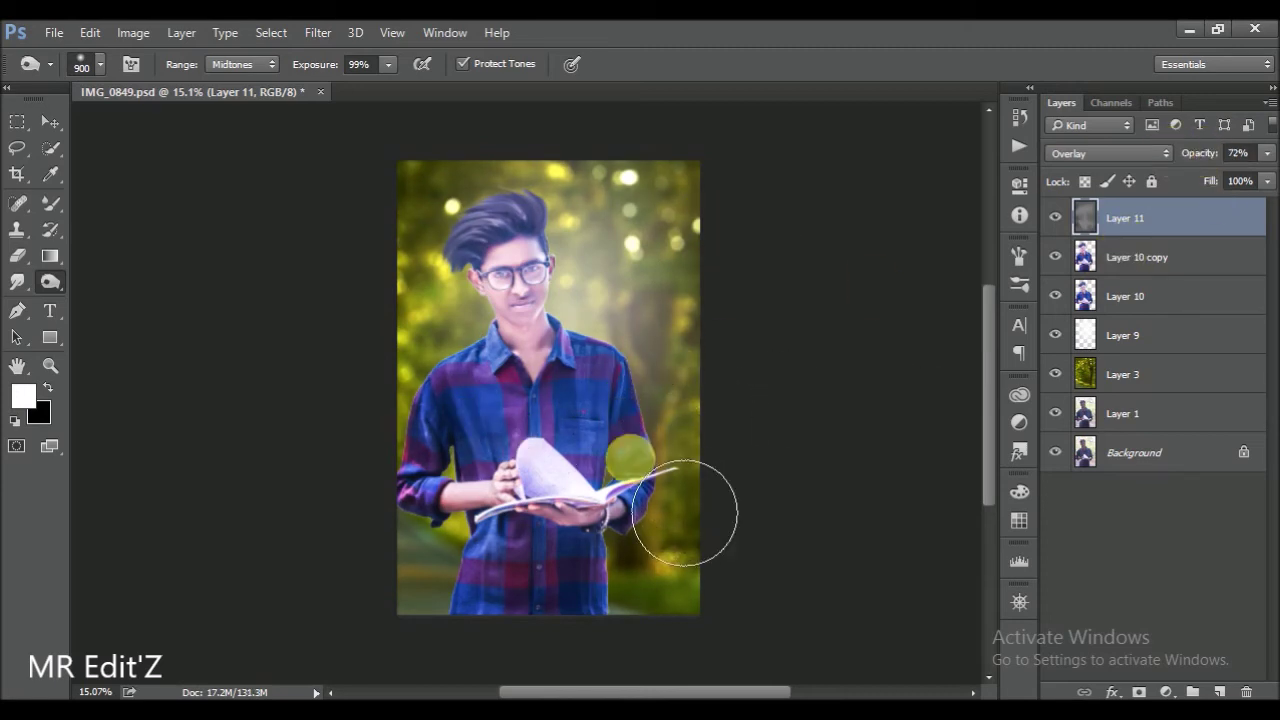
scroll(614, 457, up, 2)
key(bracketleft)
key(bracketleft)
mouse_move(615, 360)
mouse_down()
mouse_move(497, 420)
mouse_move(482, 362)
mouse_move(511, 443)
mouse_up()
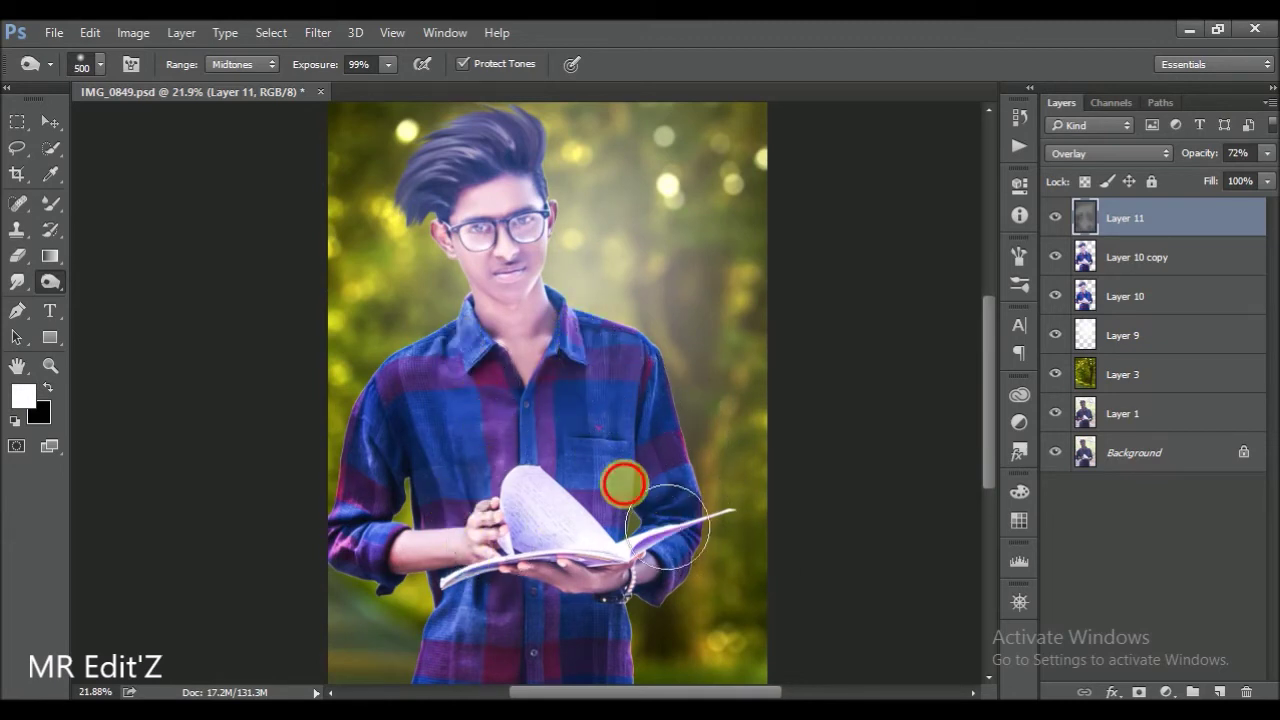
scroll(508, 500, down, 2)
mouse_move(579, 624)
mouse_down()
mouse_move(543, 594)
mouse_move(700, 575)
mouse_move(741, 516)
mouse_up()
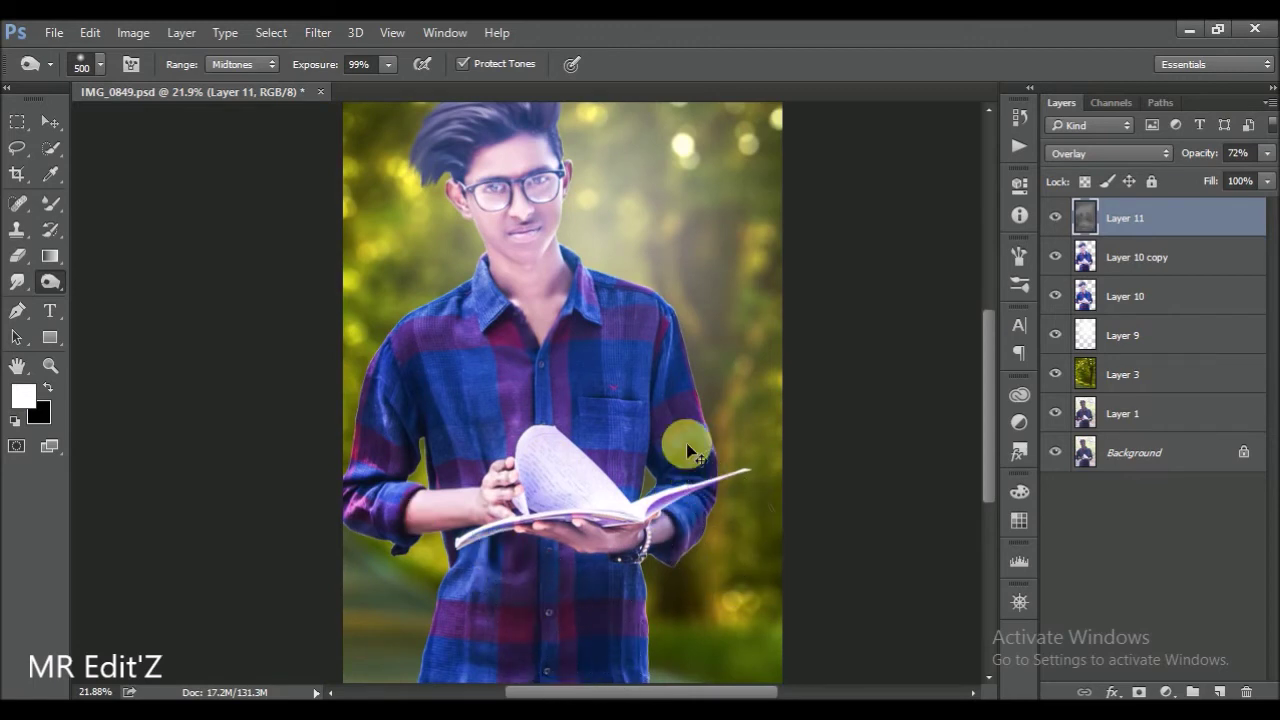
drag(688, 453, 749, 394)
- Set the gray Overlay layer's opacity to 58%
click(1225, 158)
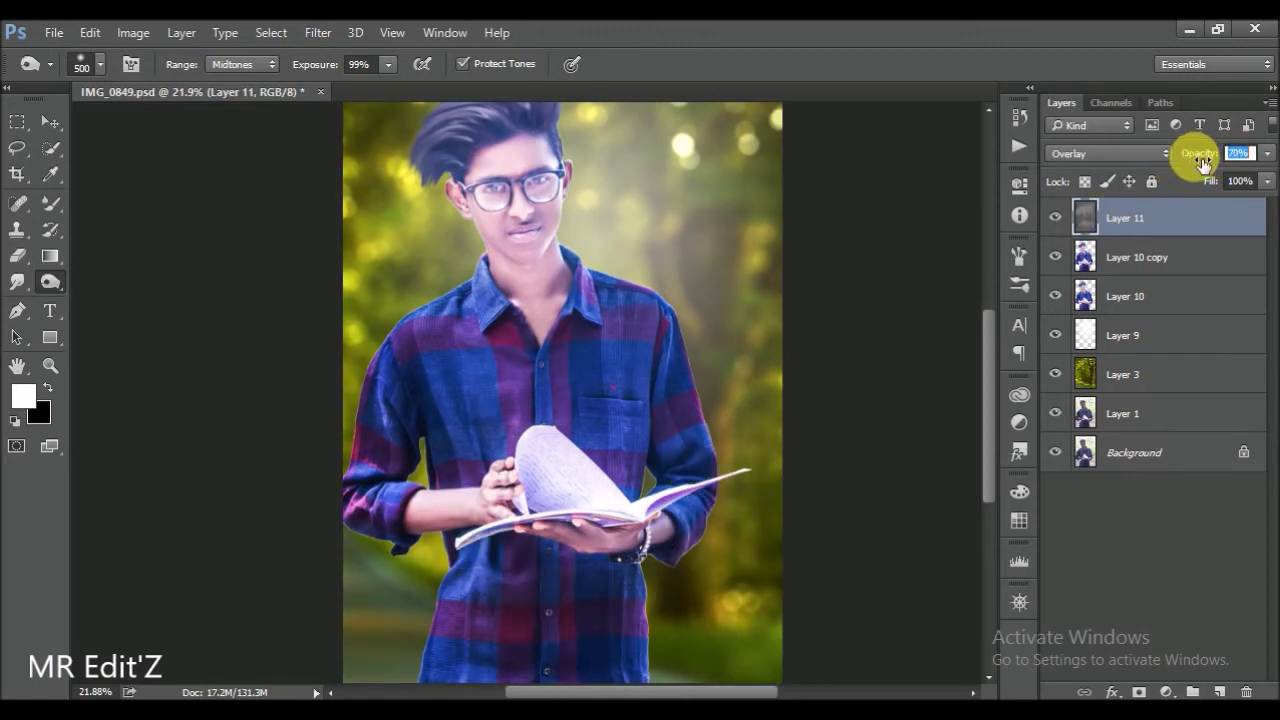
scroll(820, 294, down, 2)
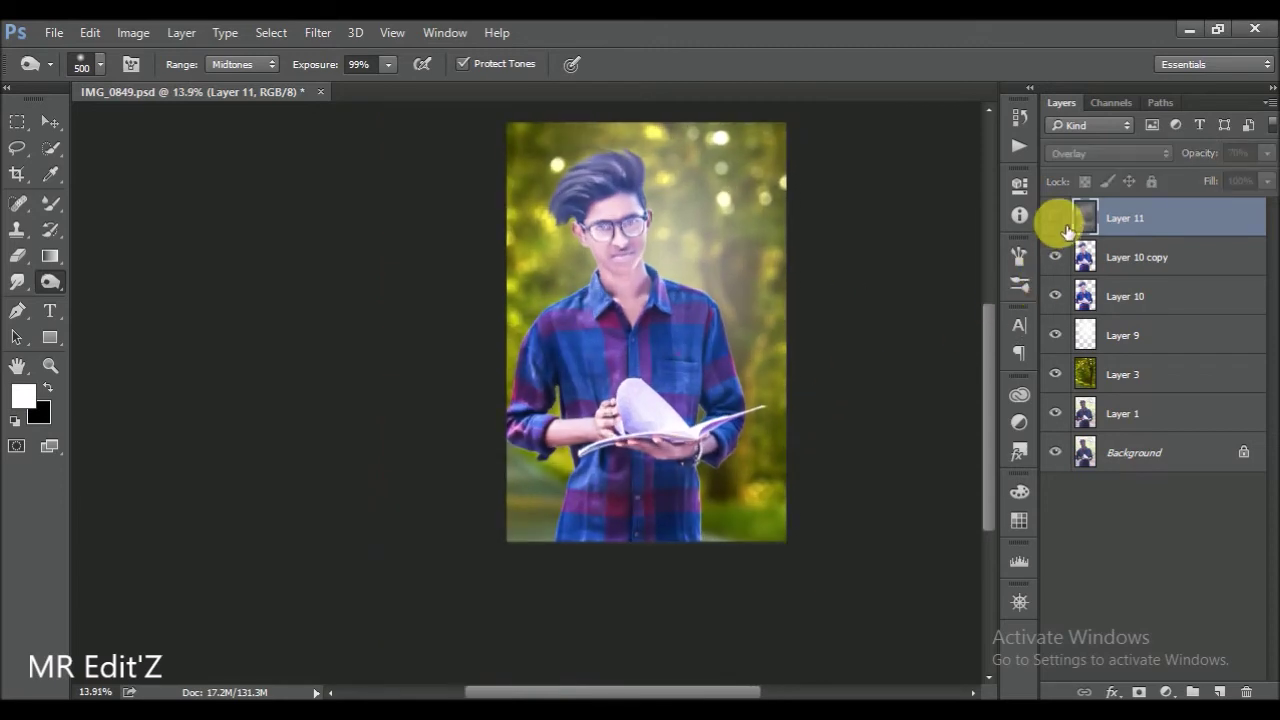
scroll(786, 354, up, 1)
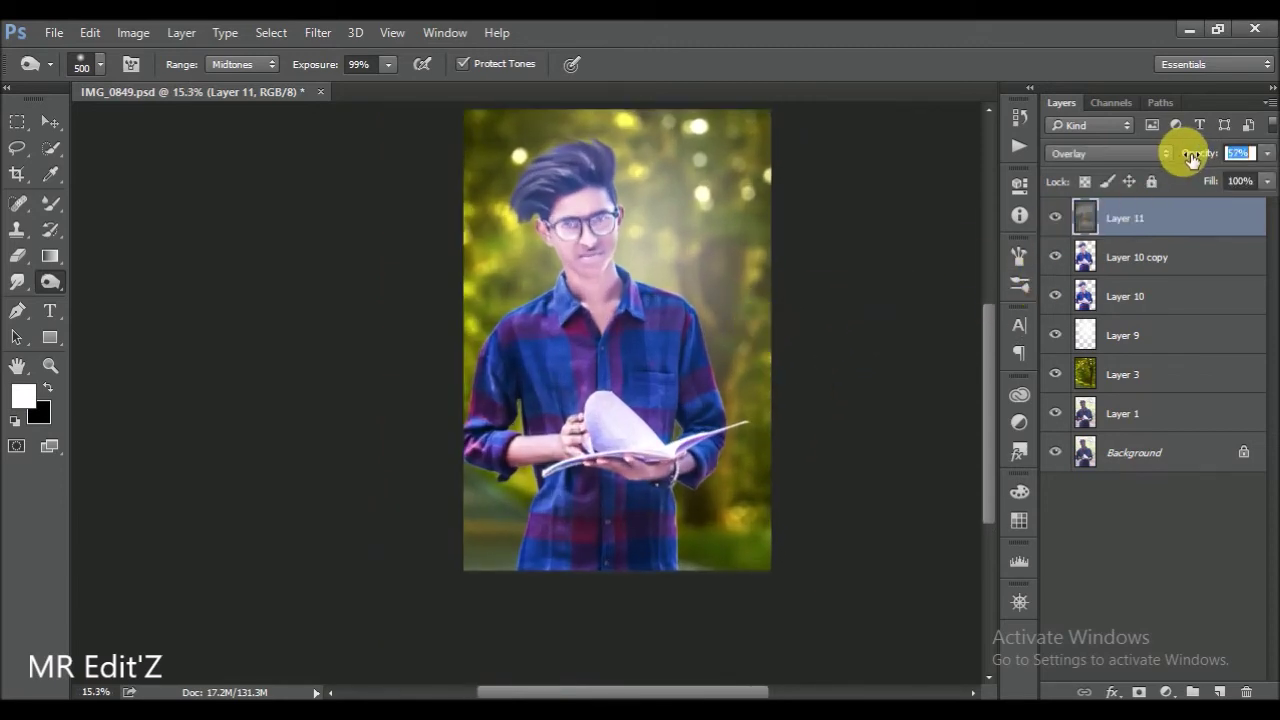
drag(1193, 158, 1200, 158)
drag(931, 302, 925, 312)
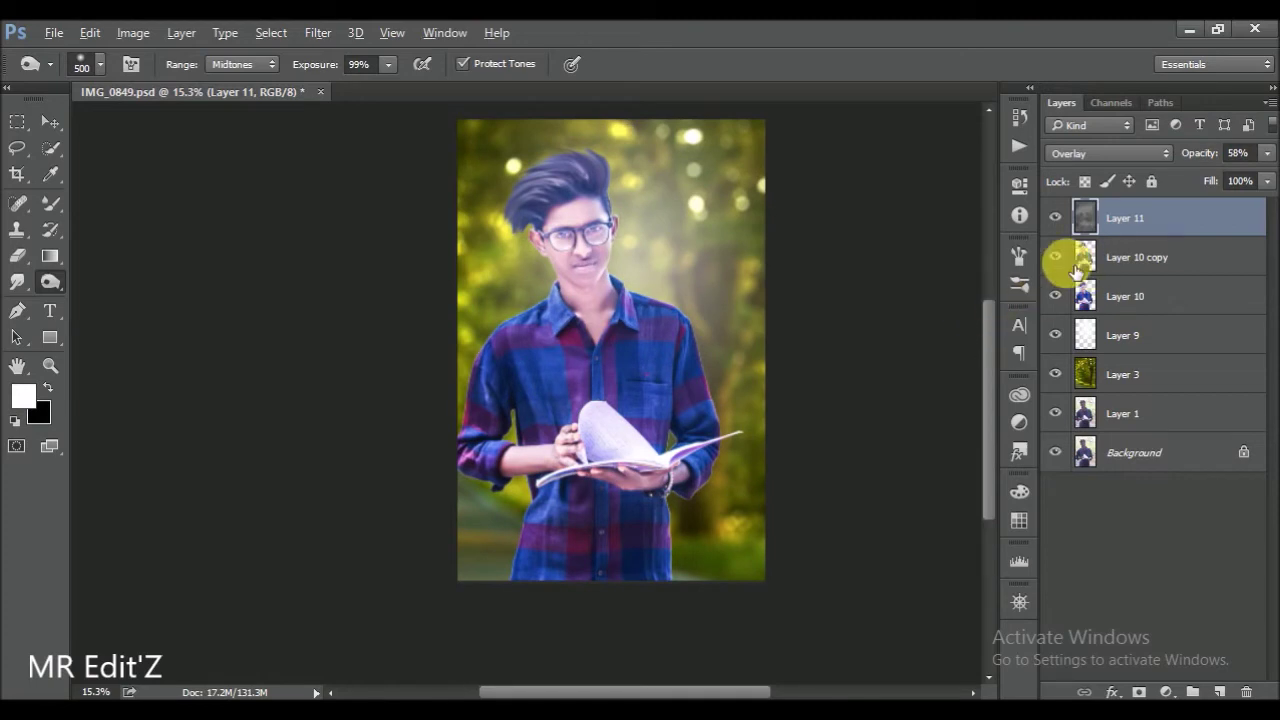
key(ctrl+shift+alt+e)
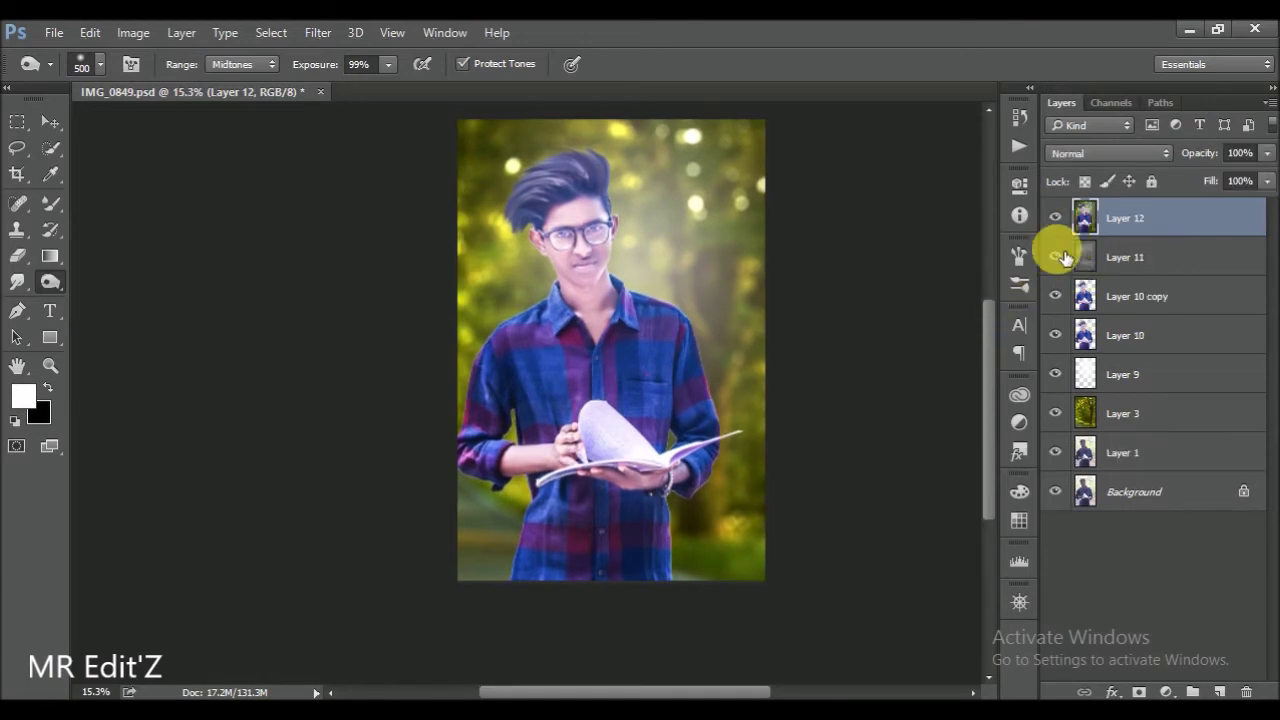
- Hide Layers 11 through 1 beneath the stamped Layer 12, compare, and save
drag(1056, 257, 1068, 455)
click(1055, 217)
click(1055, 217)
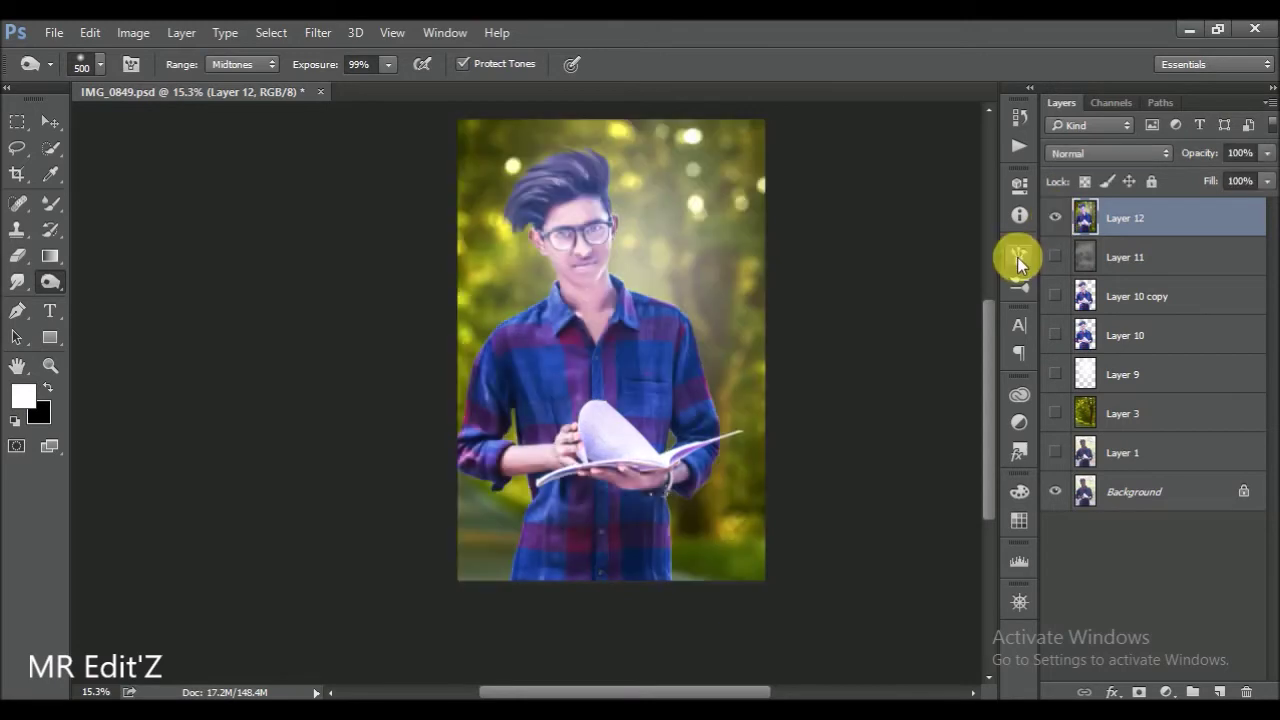
key(ctrl+s)
scroll(682, 395, up, 2)
scroll(678, 394, down, 2)
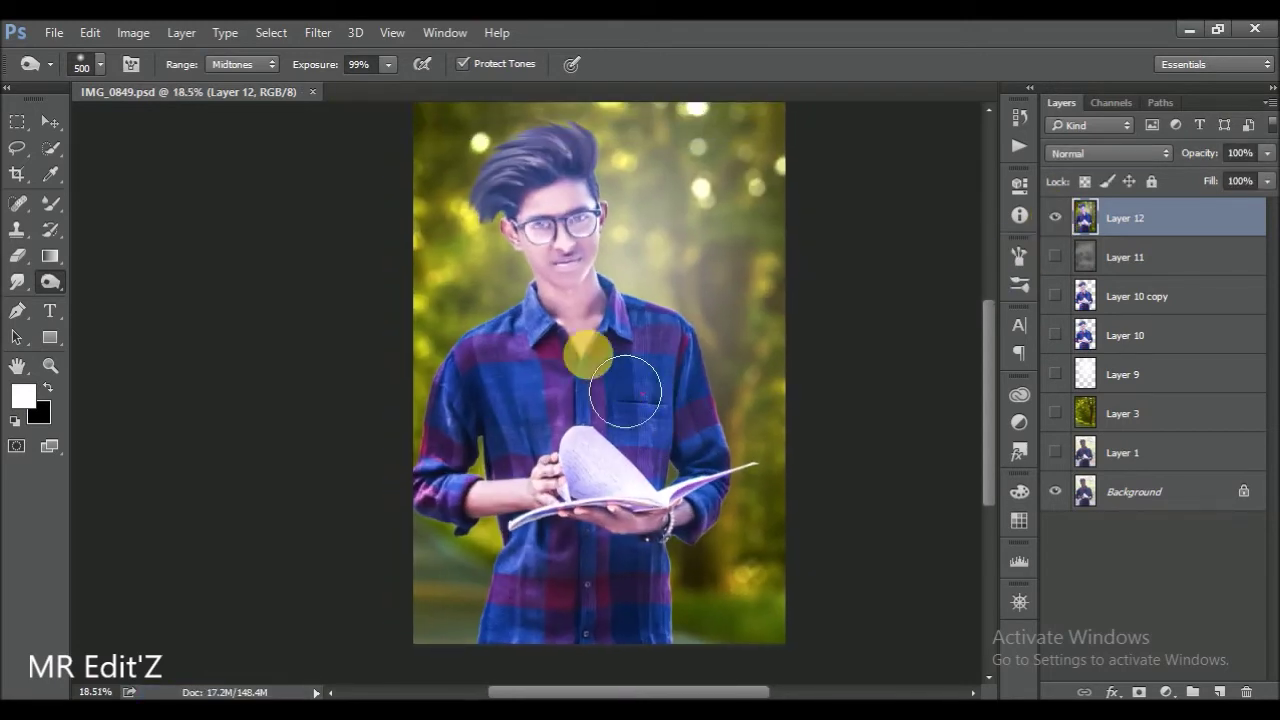
scroll(592, 300, up, 3)
scroll(620, 330, down, 2)
scroll(638, 355, down, 1)
scroll(635, 348, up, 1)
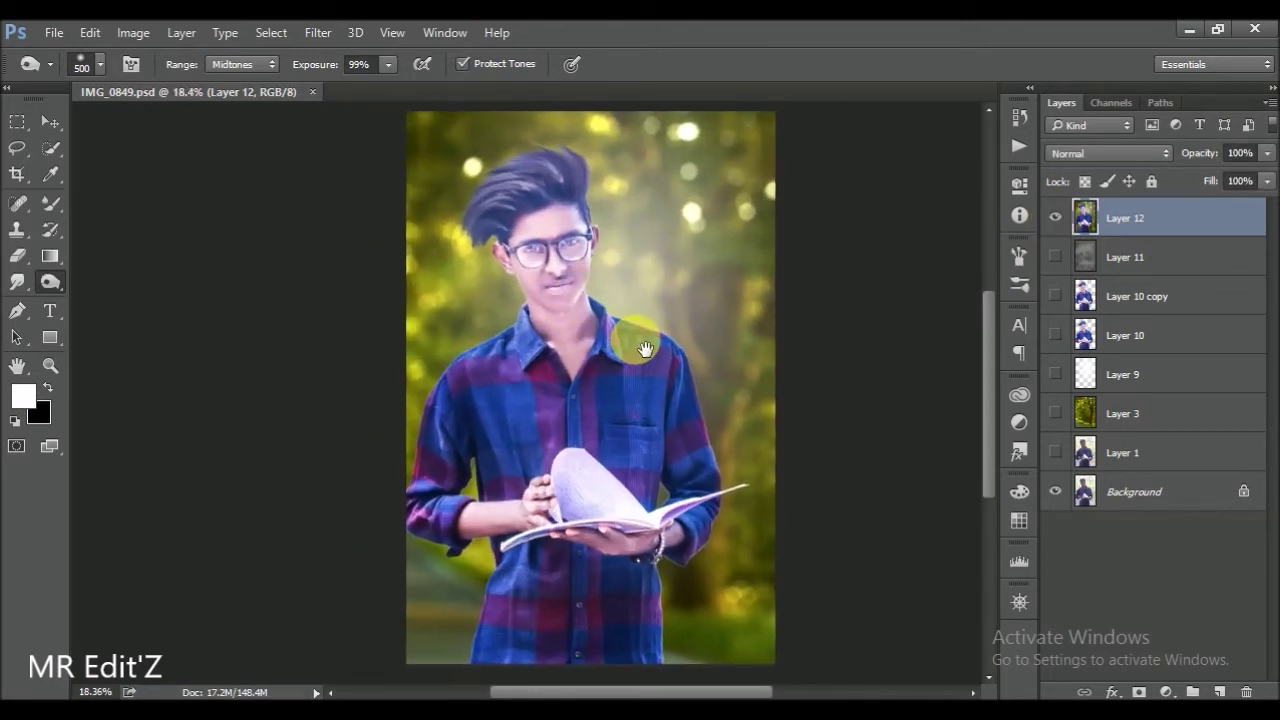
- Add a Selective Color layer with Reds Black -23 and Yellows Black -92
click(1185, 692)
click(1100, 672)
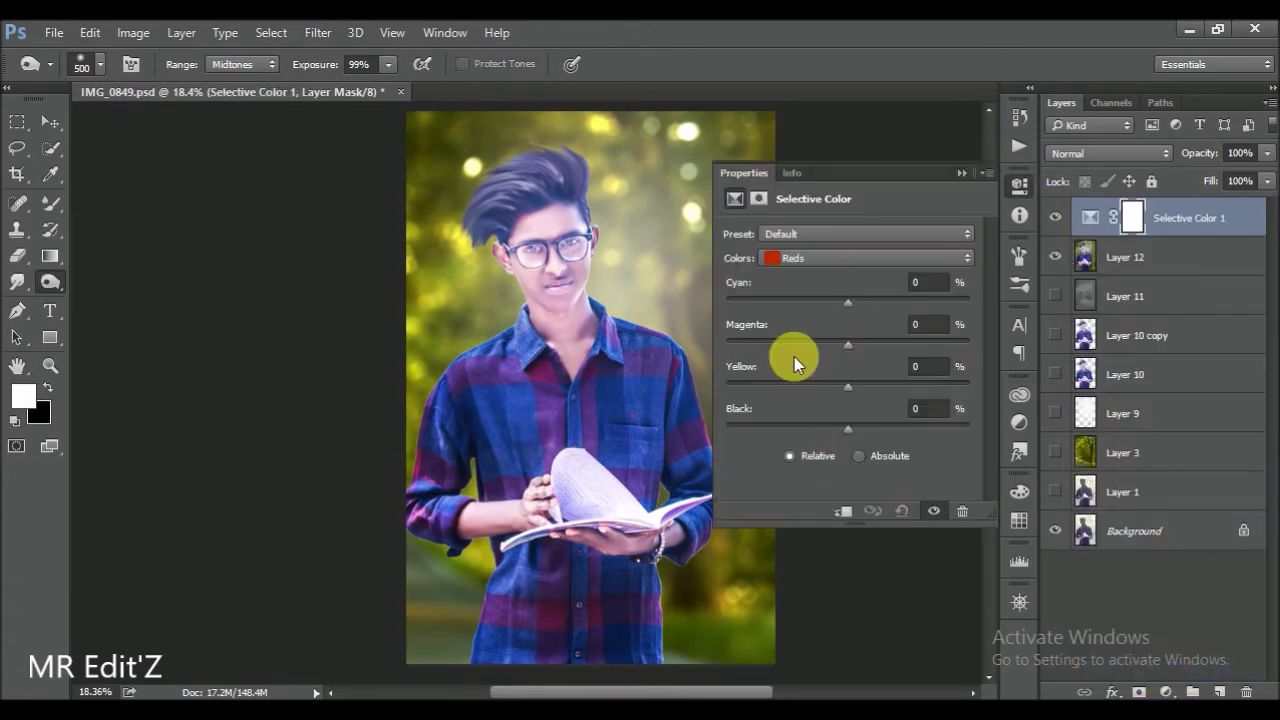
drag(796, 426, 808, 429)
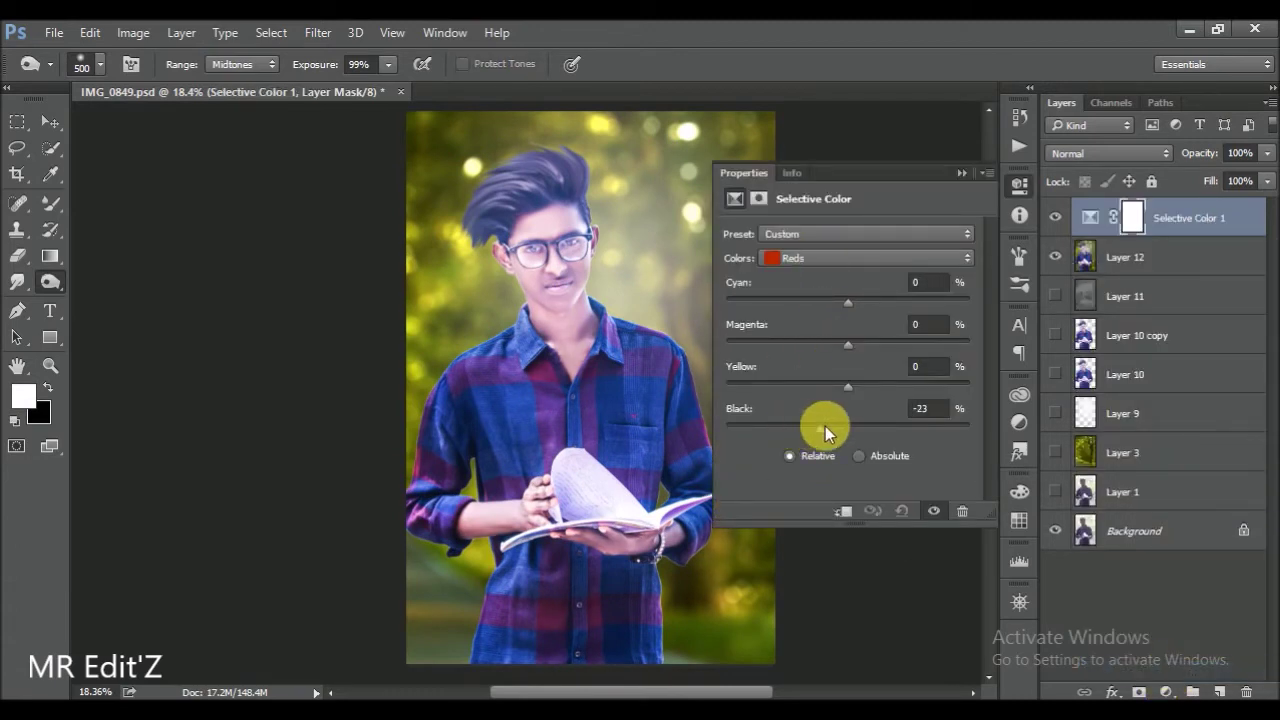
click(813, 276)
click(815, 294)
drag(837, 427, 738, 425)
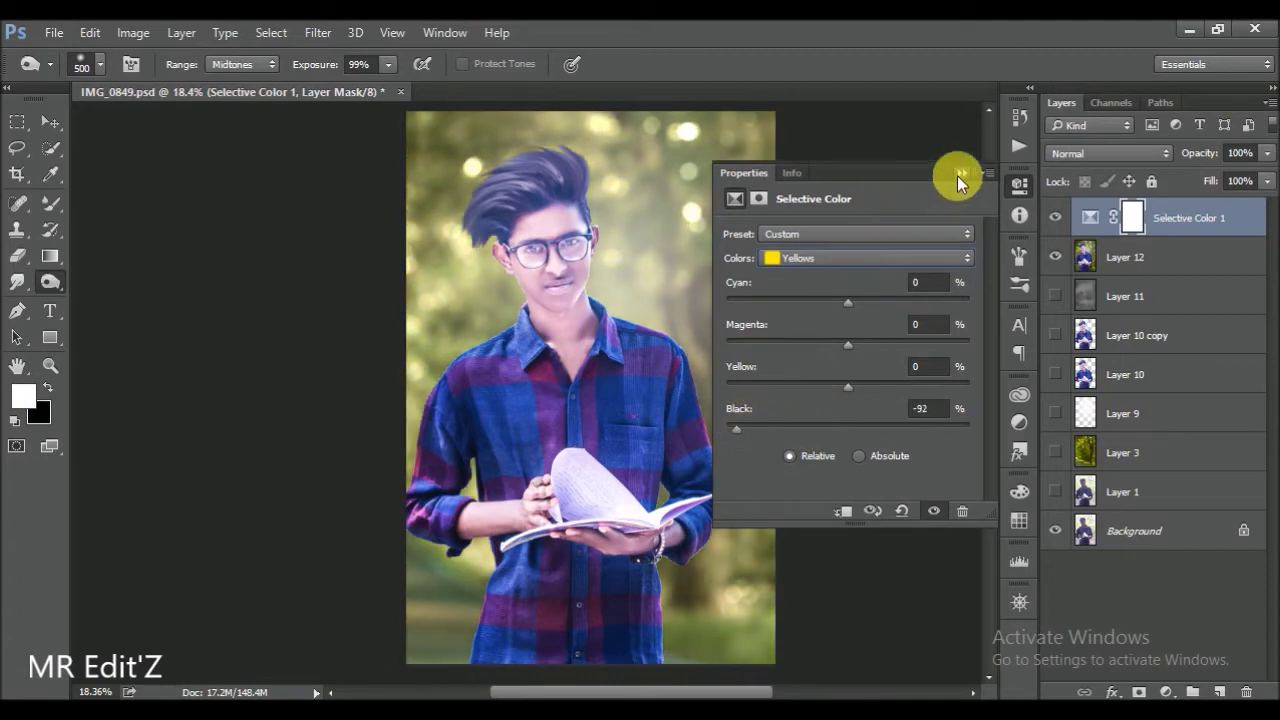
click(957, 175)
- Add a Curves adjustment, raising the upper curve to brighten the image
click(1166, 692)
click(1130, 371)
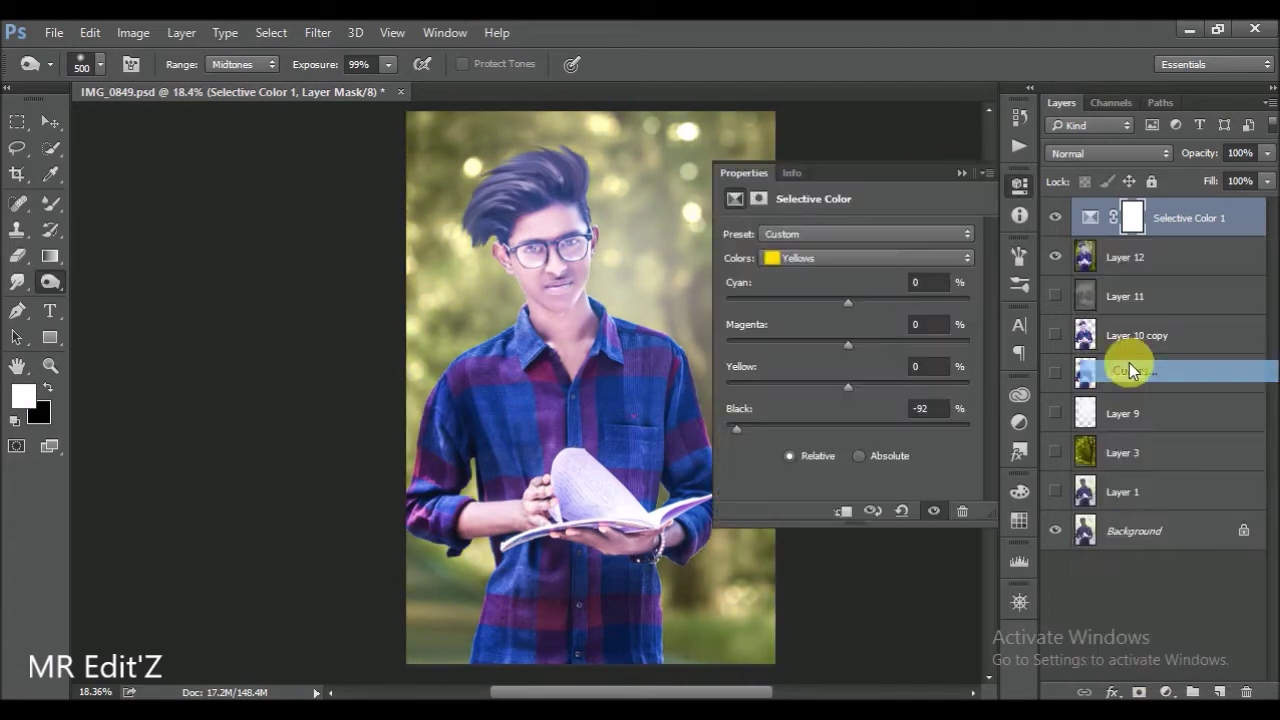
drag(921, 323, 920, 315)
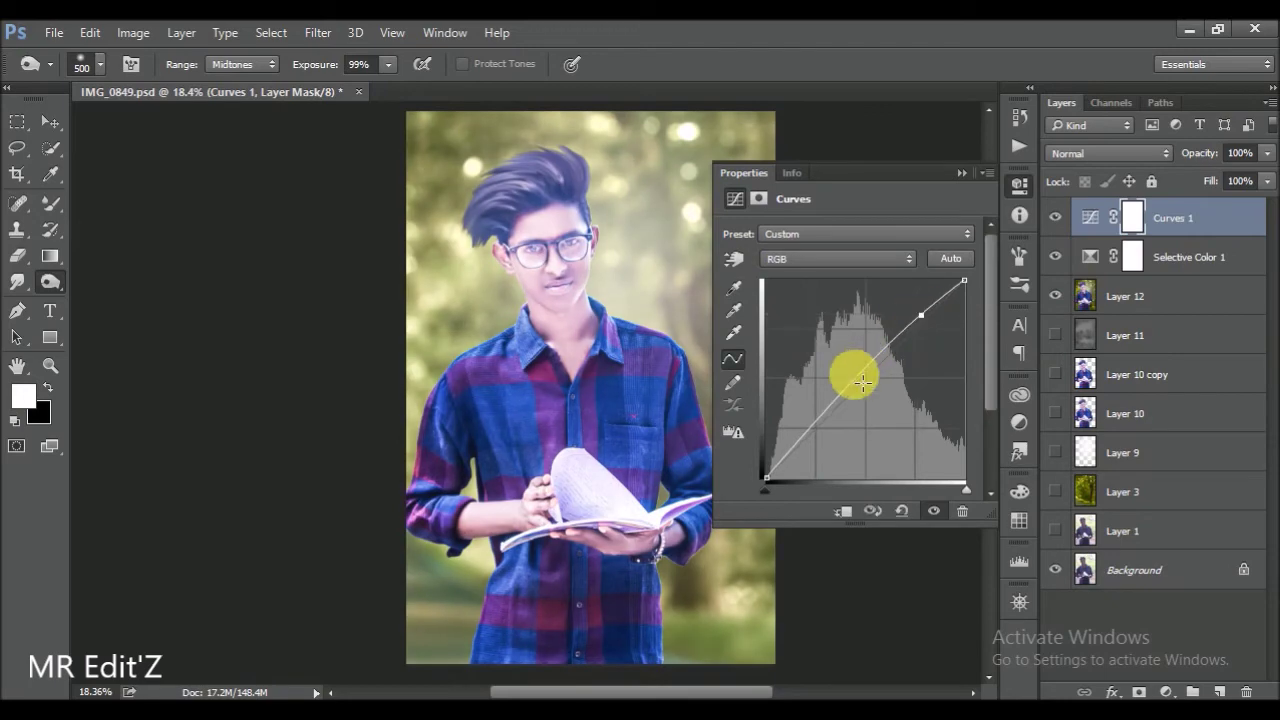
- Reset the curve's black point and tweak the Red and Blue channel curves
drag(778, 484, 729, 480)
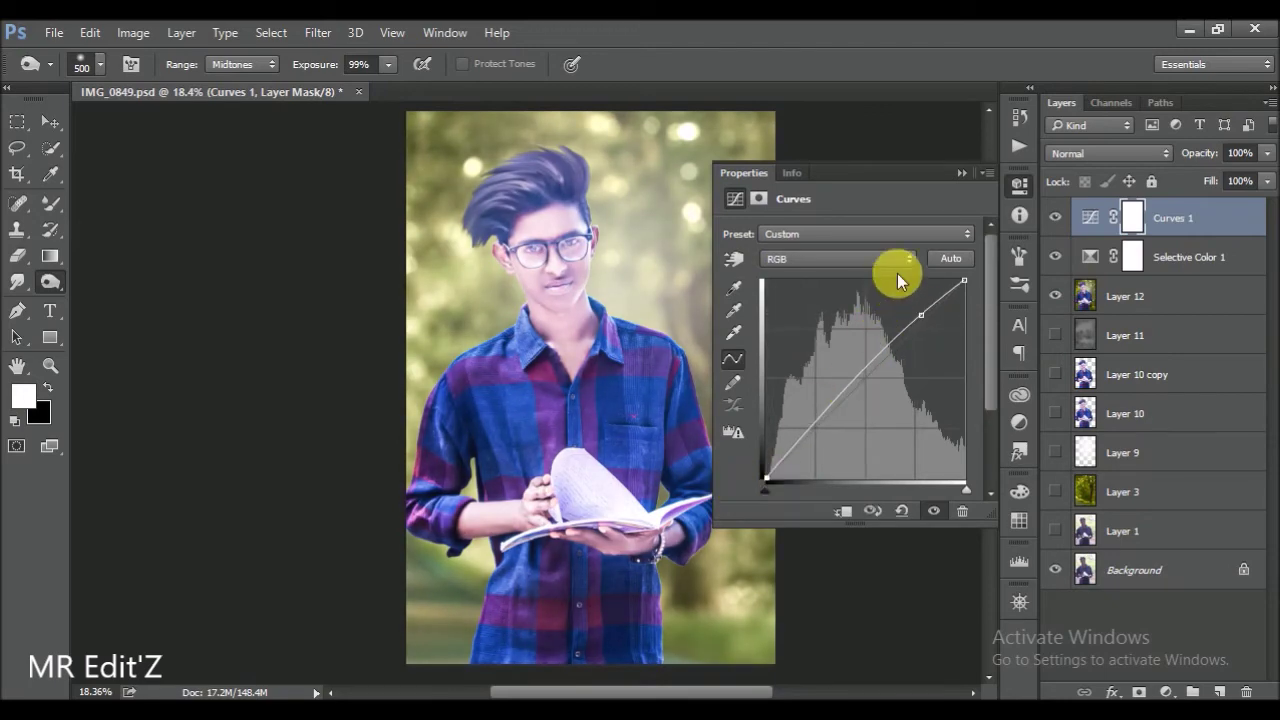
click(959, 175)
scroll(657, 314, up, 2)
scroll(632, 292, up, 2)
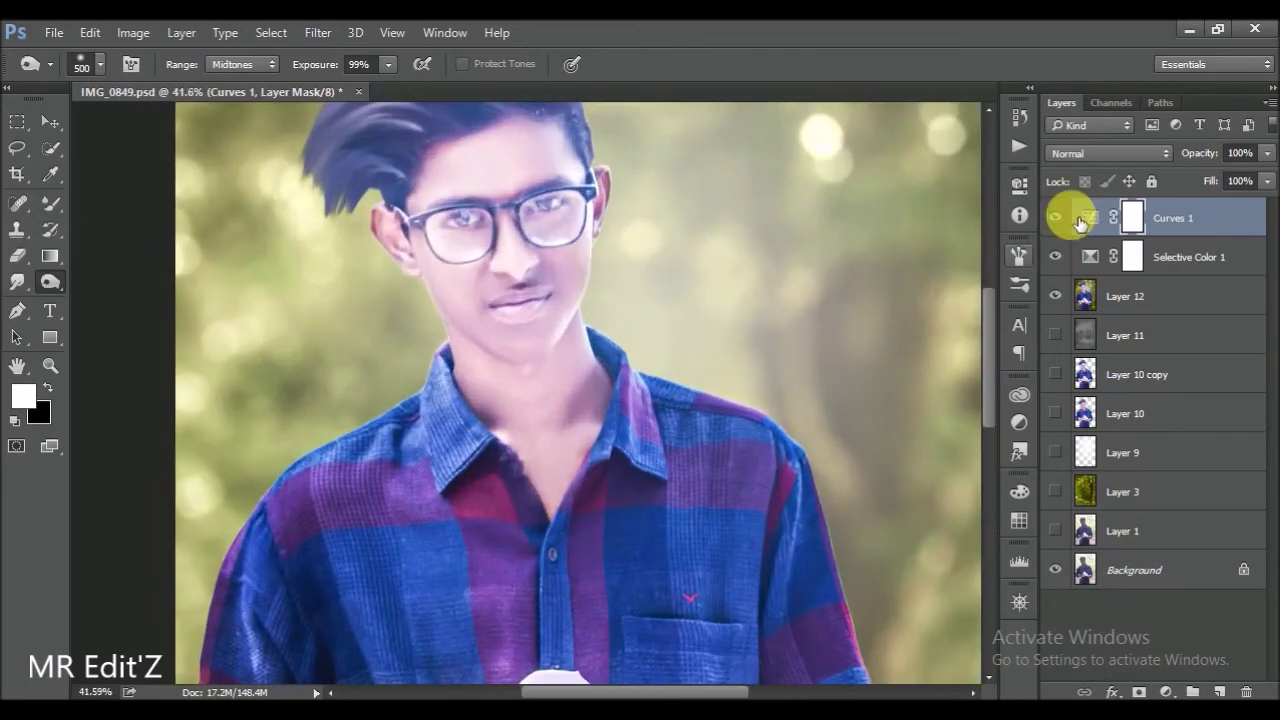
double_click(1082, 219)
click(910, 265)
click(871, 277)
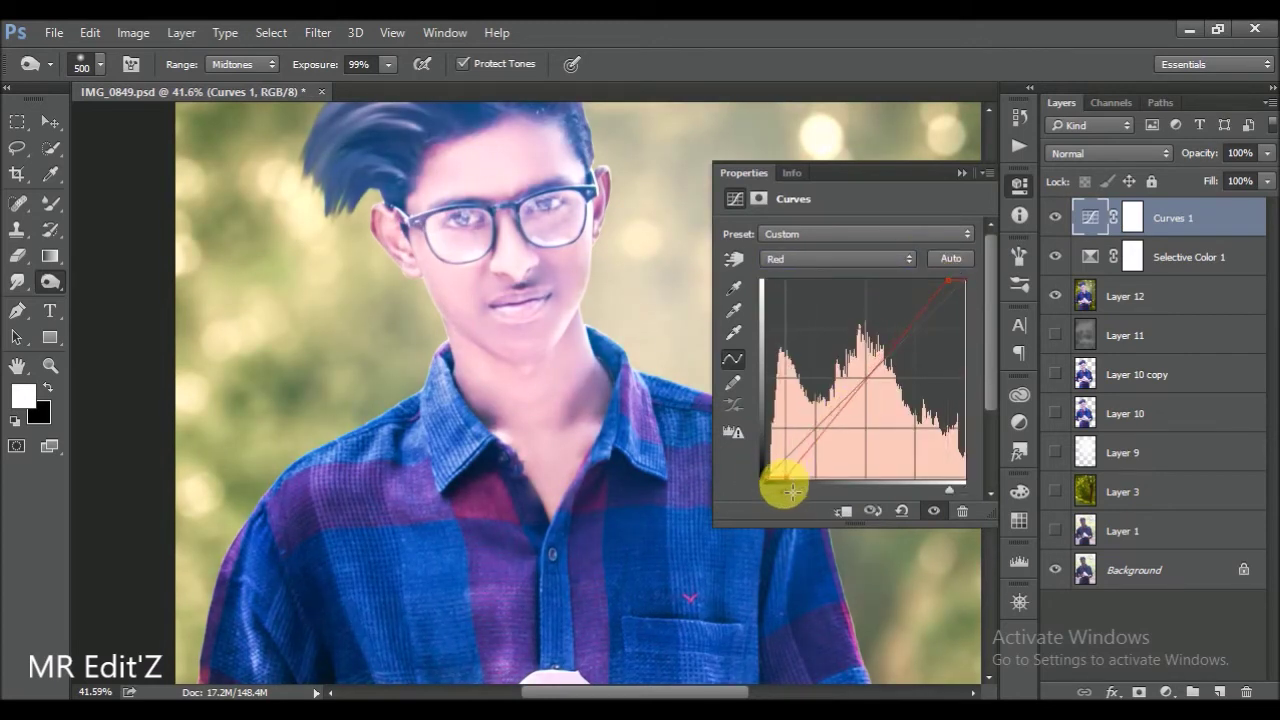
click(834, 259)
click(829, 316)
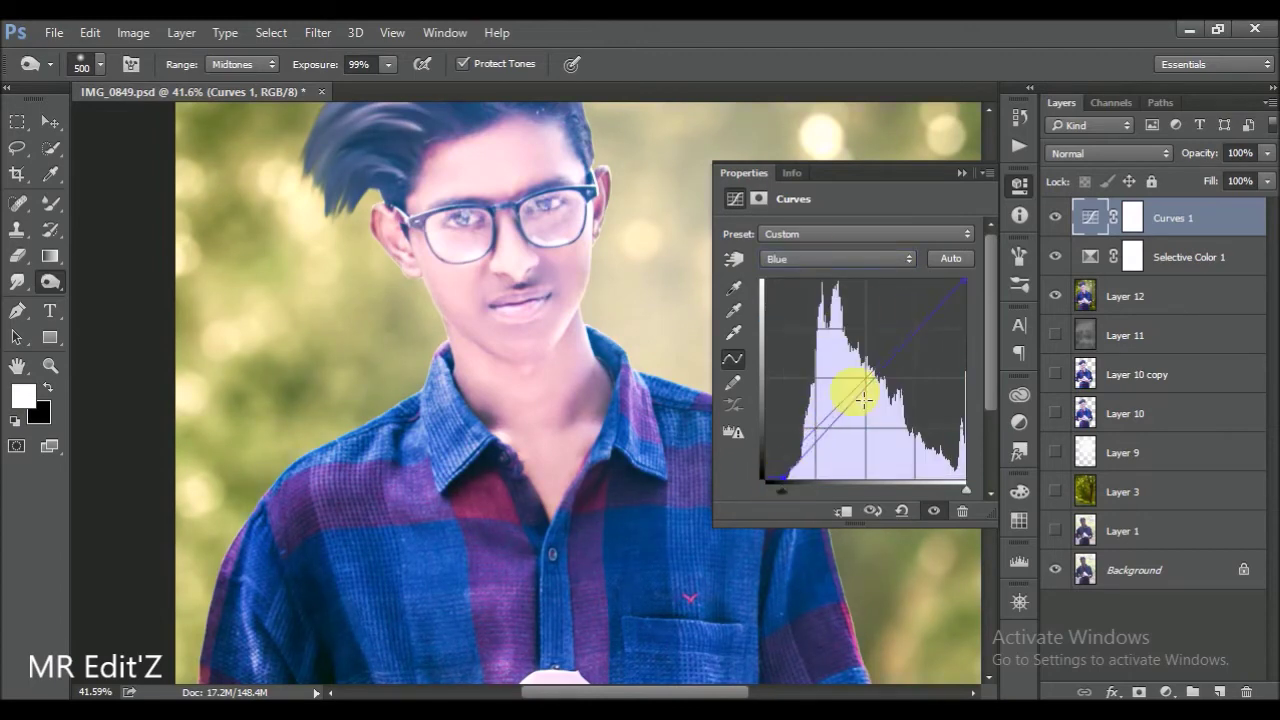
click(962, 173)
- Invert the Curves 1 mask to black, hiding the adjustment
scroll(723, 314, down, 3)
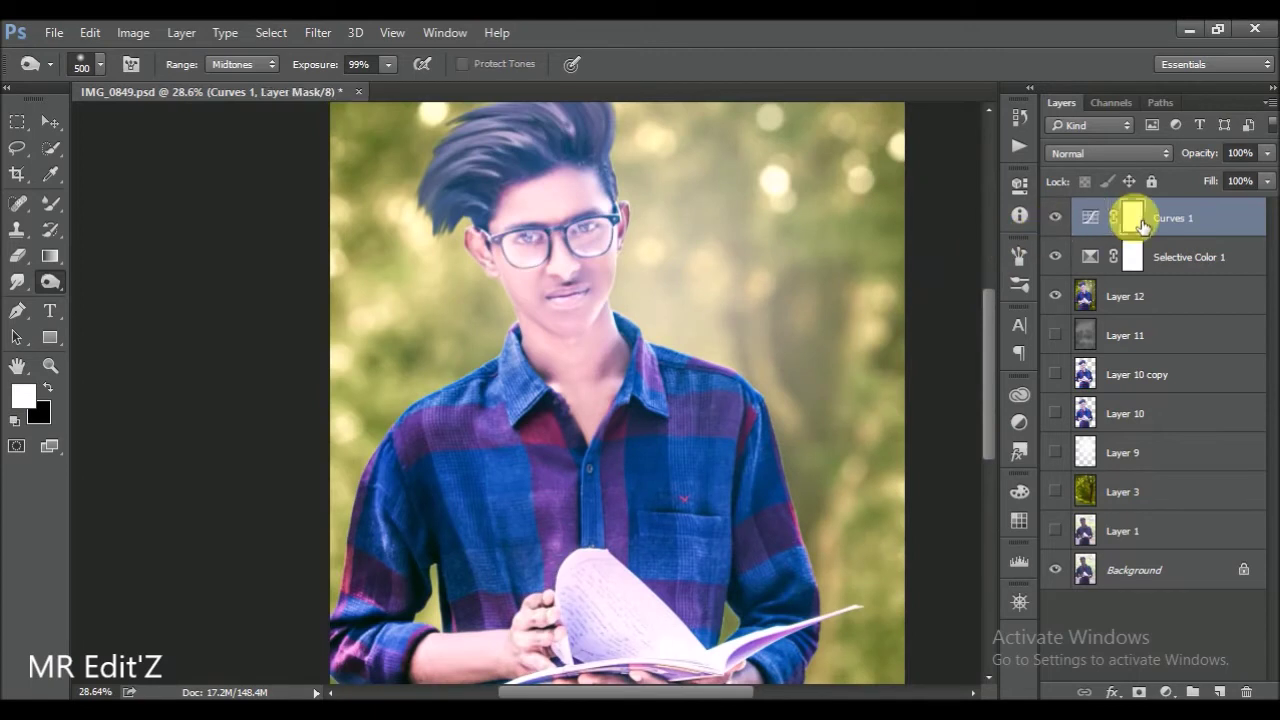
key(ctrl+i)
mouse_move(1138, 265)
mouse_down()
mouse_move(828, 260)
mouse_move(493, 136)
mouse_up()
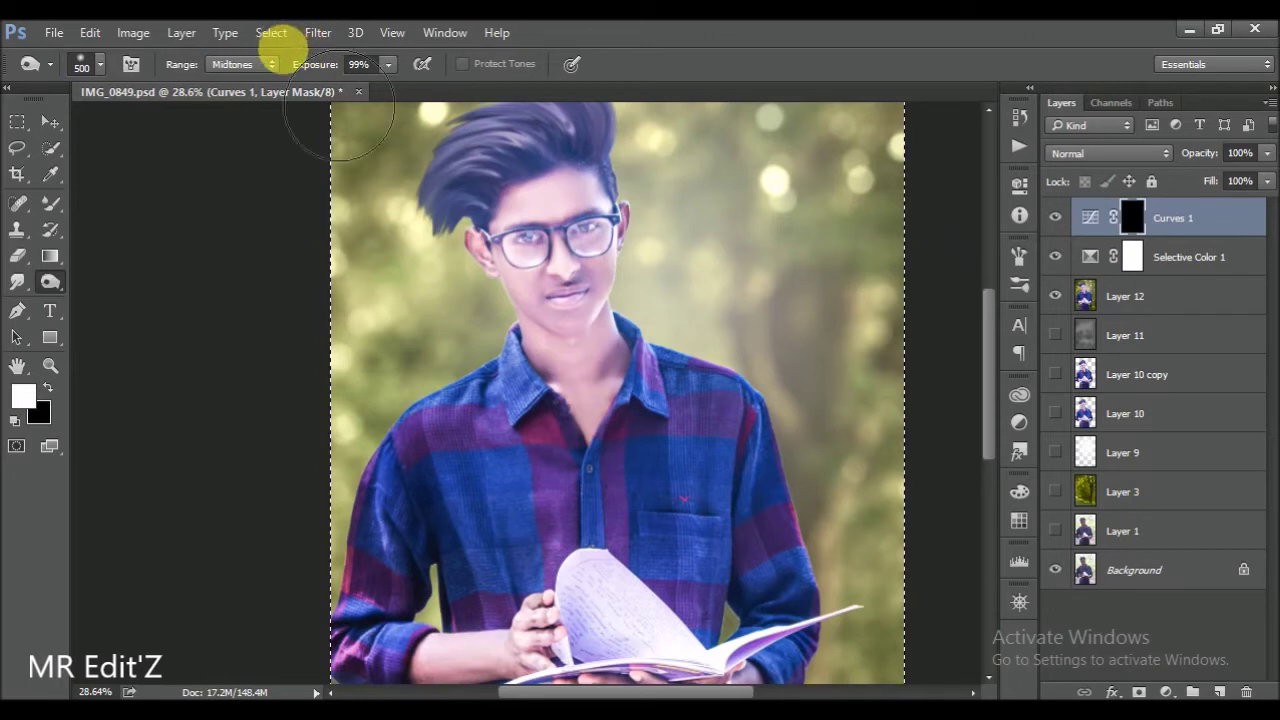
- Deselect, invert the Selective Color 1 mask to black, save, and load the boy's selection
click(271, 33)
click(286, 76)
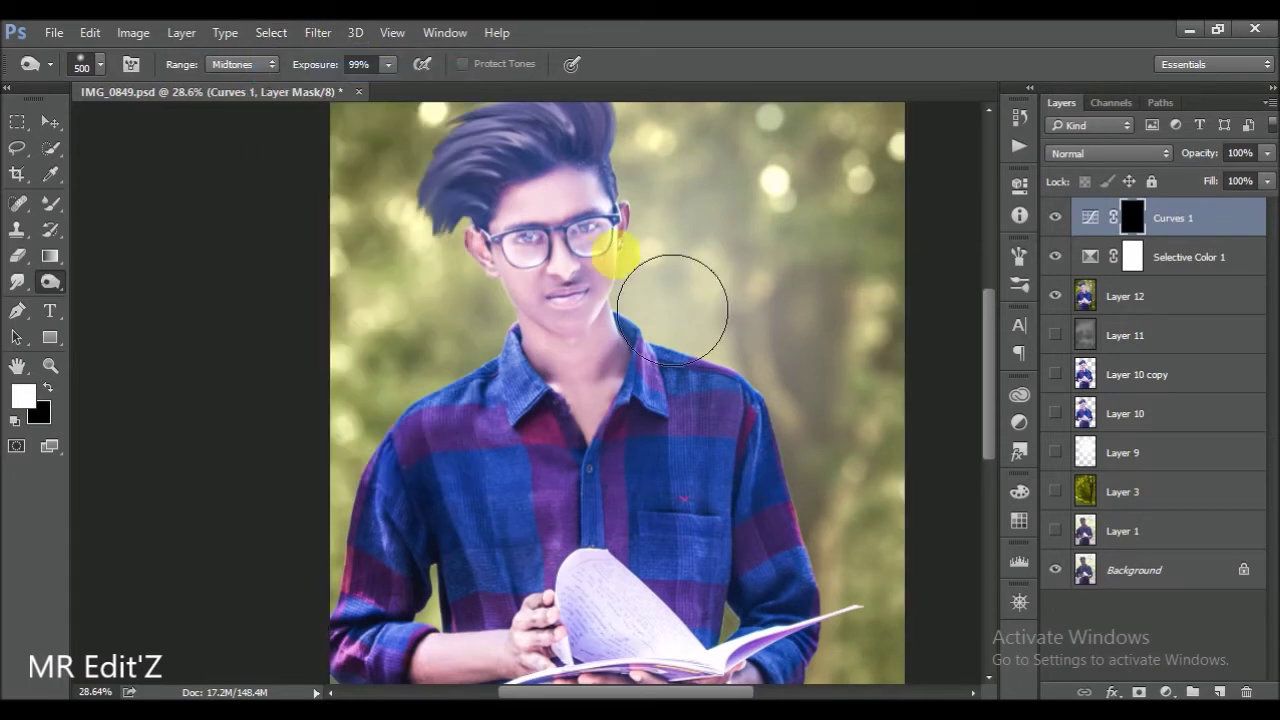
click(1138, 265)
key(ctrl+i)
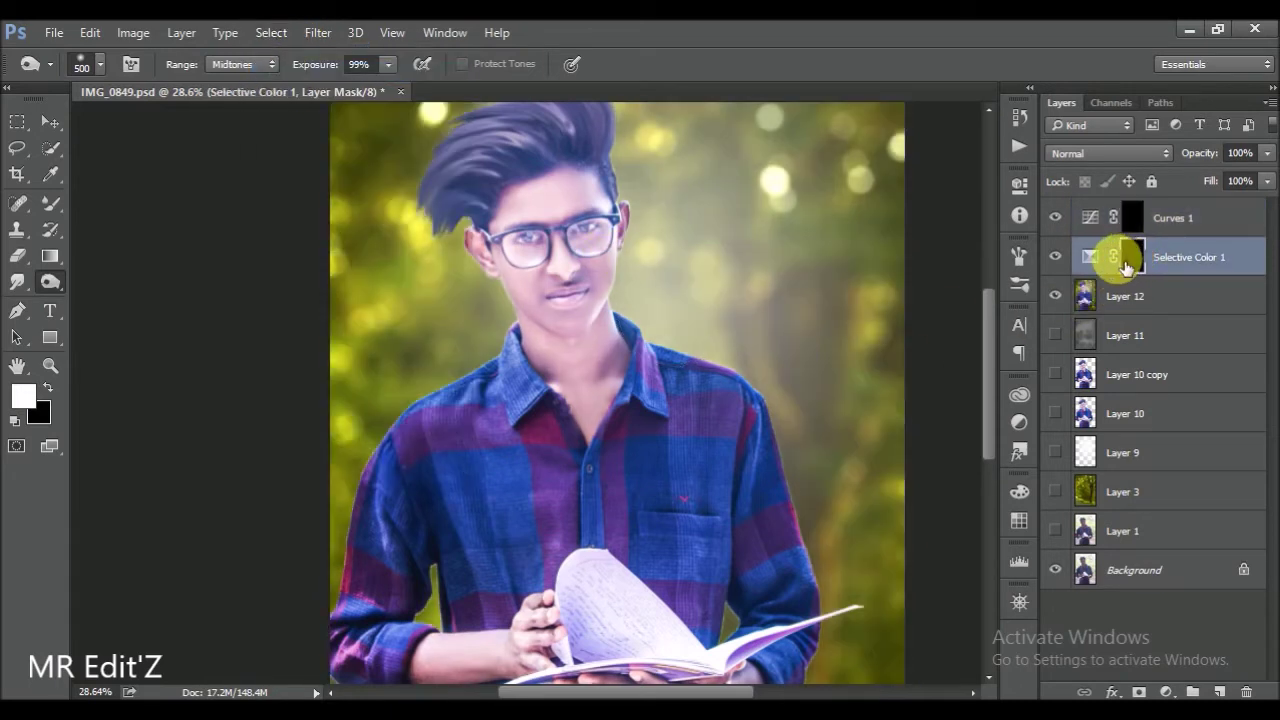
key(ctrl+s)
scroll(814, 286, down, 2)
scroll(720, 280, up, 3)
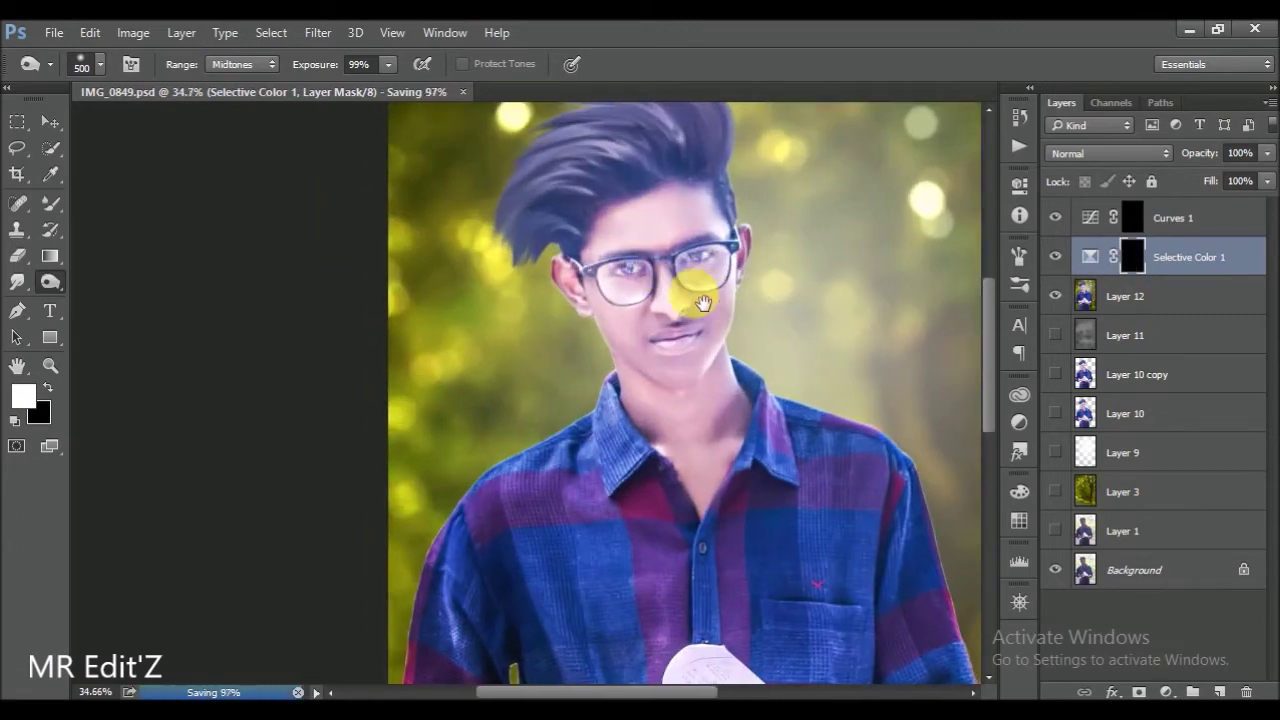
drag(703, 302, 687, 292)
ctrl+click(1086, 298)
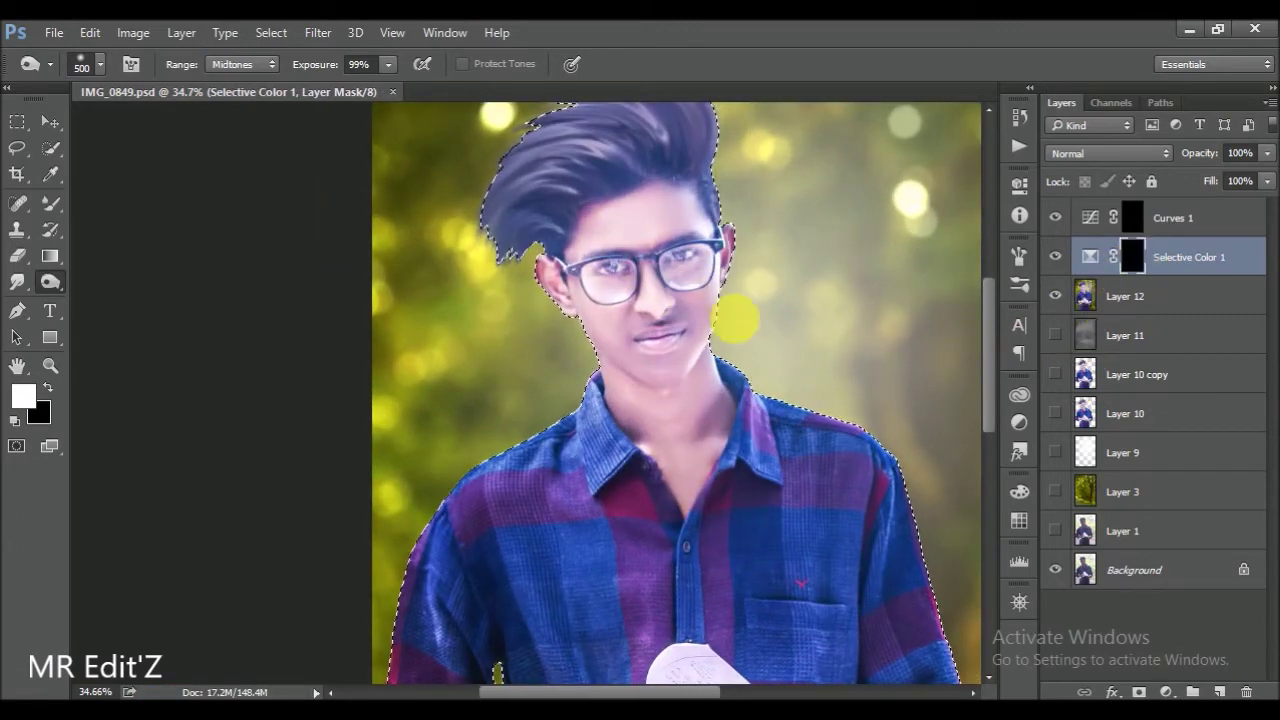
- Brush white on the Selective Color mask over the boy's face, shirt, hands and book
click(48, 203)
click(90, 205)
scroll(585, 285, up, 2)
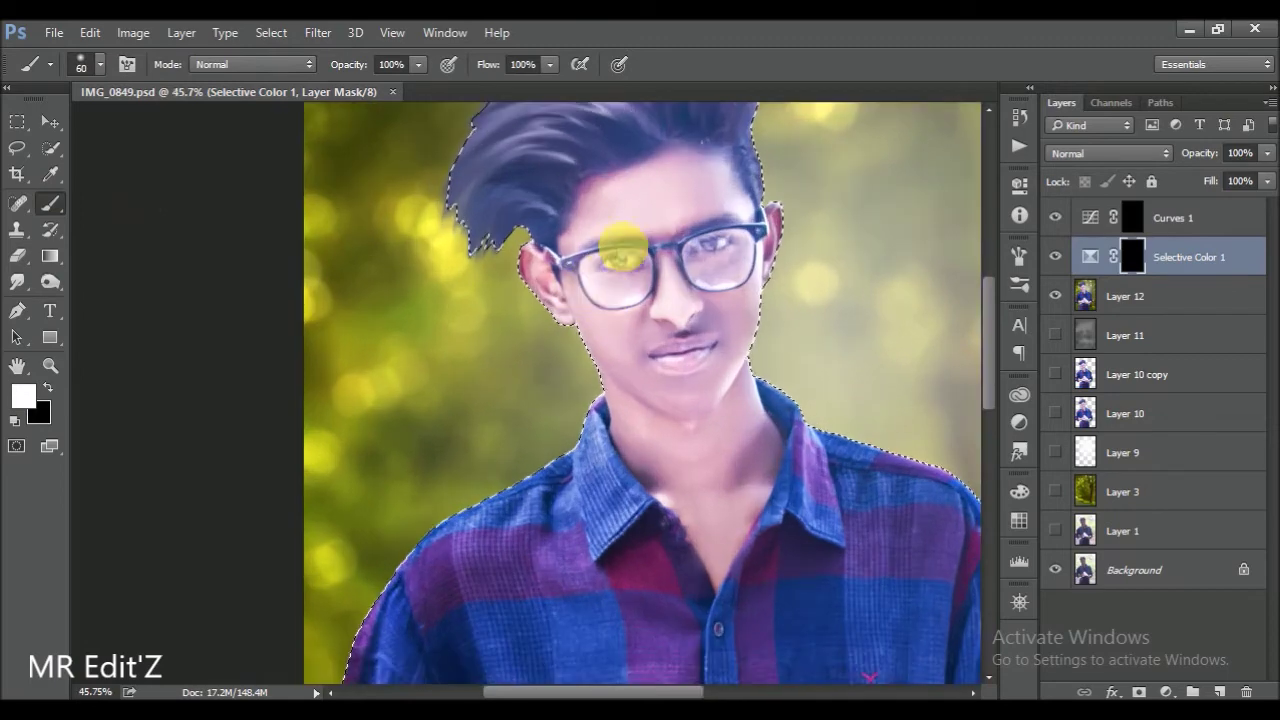
mouse_move(684, 372)
mouse_down()
mouse_move(748, 480)
mouse_move(748, 400)
mouse_move(814, 263)
mouse_move(766, 313)
mouse_up()
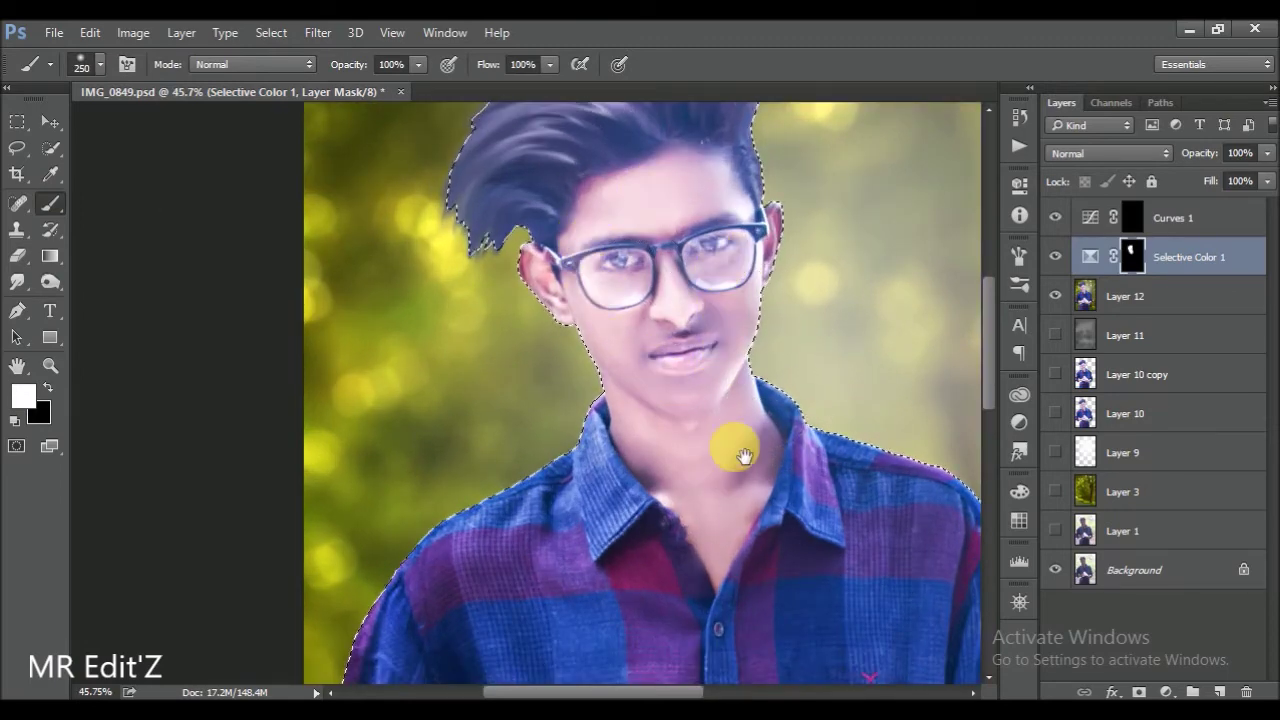
drag(737, 414, 634, 180)
mouse_move(503, 580)
mouse_down()
mouse_move(553, 635)
mouse_move(457, 400)
mouse_up()
drag(600, 371, 643, 423)
mouse_move(563, 149)
mouse_down()
mouse_move(468, 243)
mouse_move(538, 307)
mouse_up()
drag(603, 220, 658, 285)
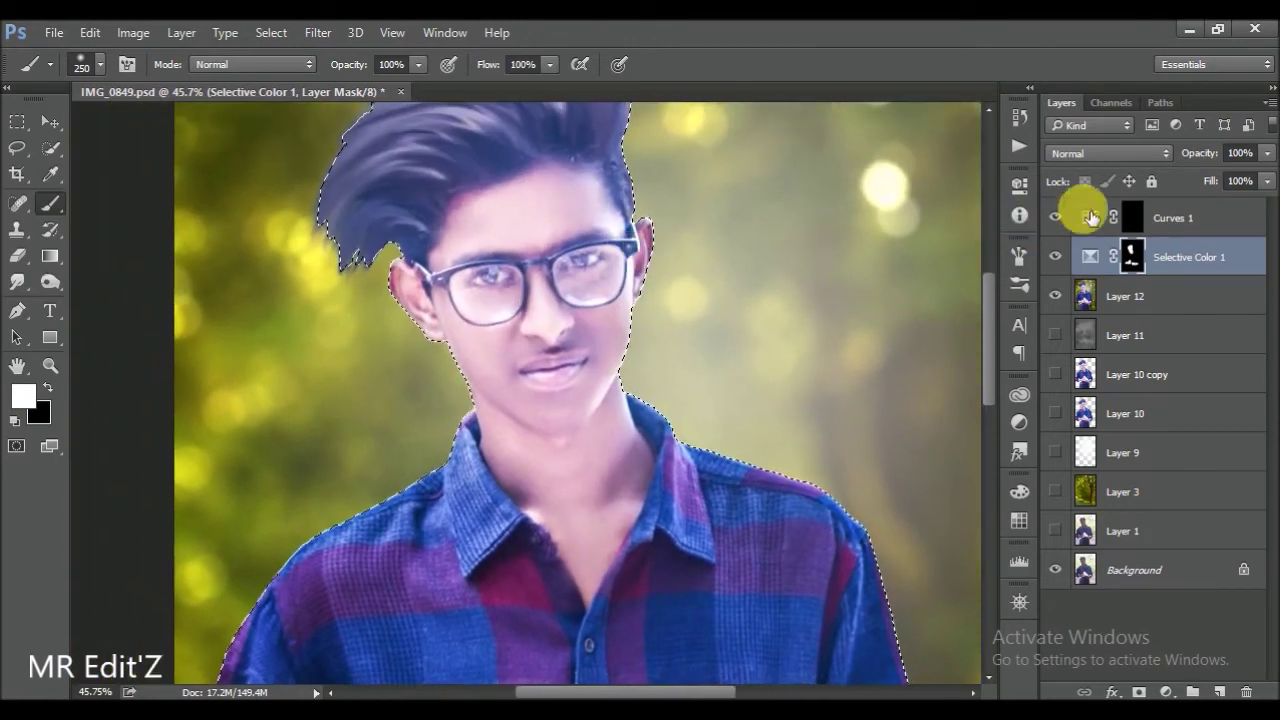
- Paint the Curves 1 mask white over the boy's face, neck, hands and book
click(1132, 217)
mouse_move(457, 214)
mouse_down()
mouse_move(514, 243)
mouse_move(471, 314)
mouse_move(668, 306)
mouse_move(586, 443)
mouse_move(629, 471)
mouse_up()
scroll(629, 471, down, 3)
mouse_move(534, 398)
mouse_down()
mouse_move(562, 420)
mouse_move(586, 371)
mouse_up()
scroll(643, 423, right, 1)
mouse_move(643, 423)
mouse_down()
mouse_move(586, 366)
mouse_move(716, 430)
mouse_up()
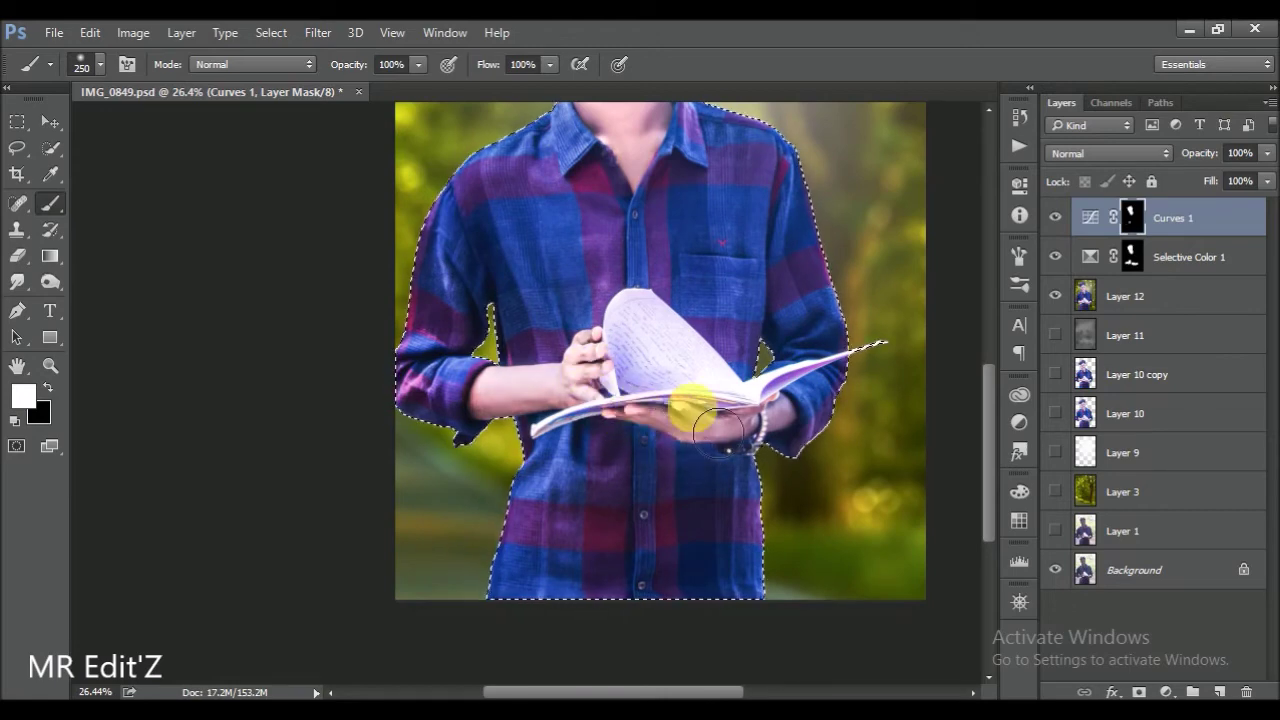
scroll(755, 443, down, 2)
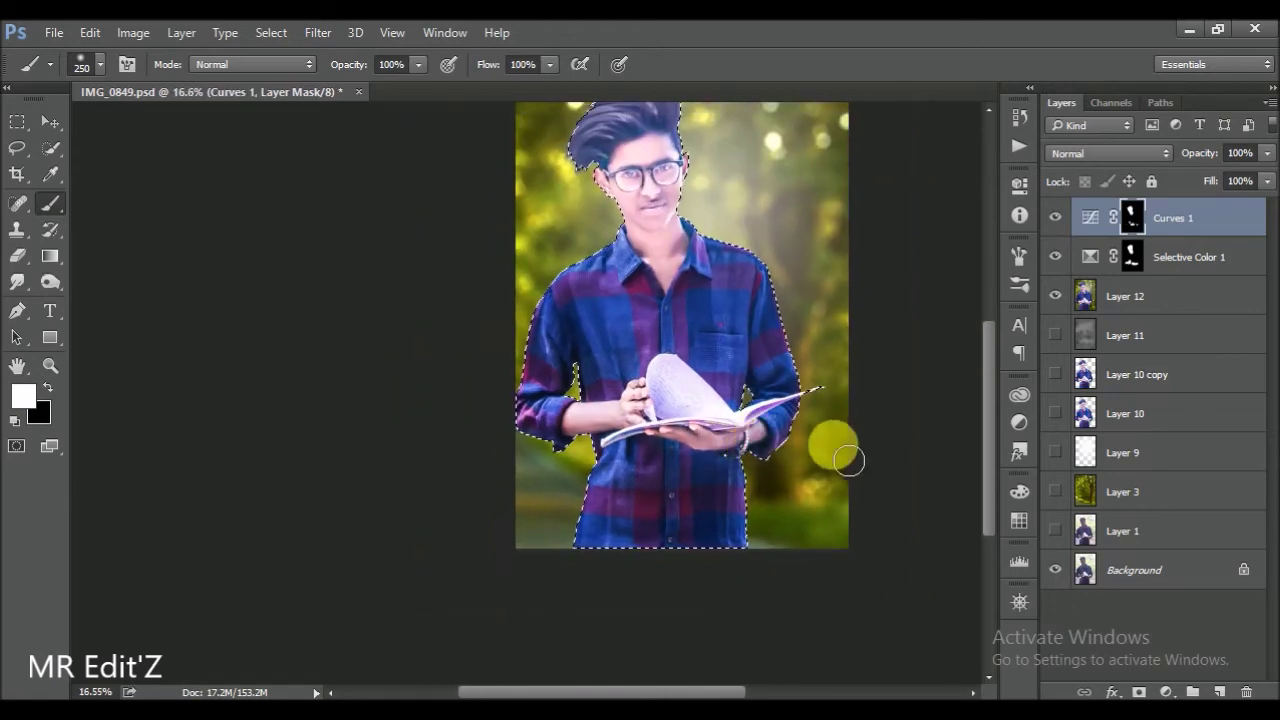
scroll(740, 375, up, 1)
scroll(700, 340, down, 1)
scroll(683, 318, up, 1)
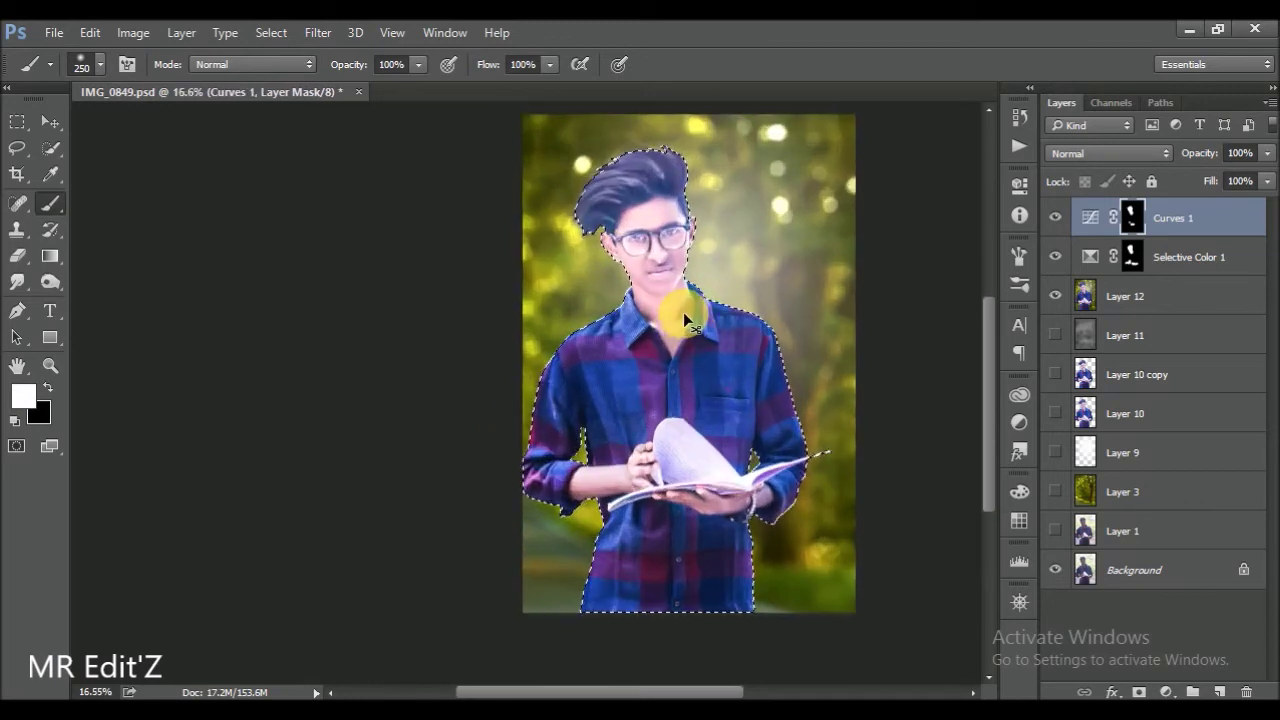
key(ctrl+a)
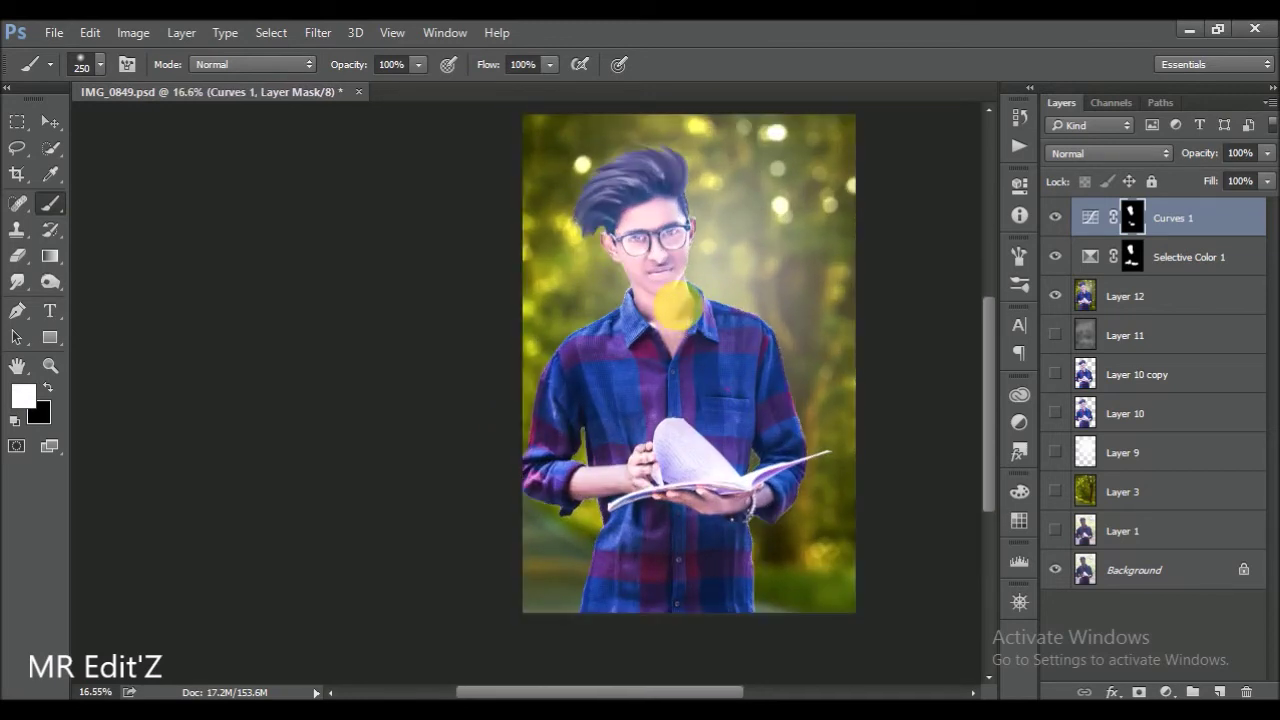
drag(670, 332, 531, 334)
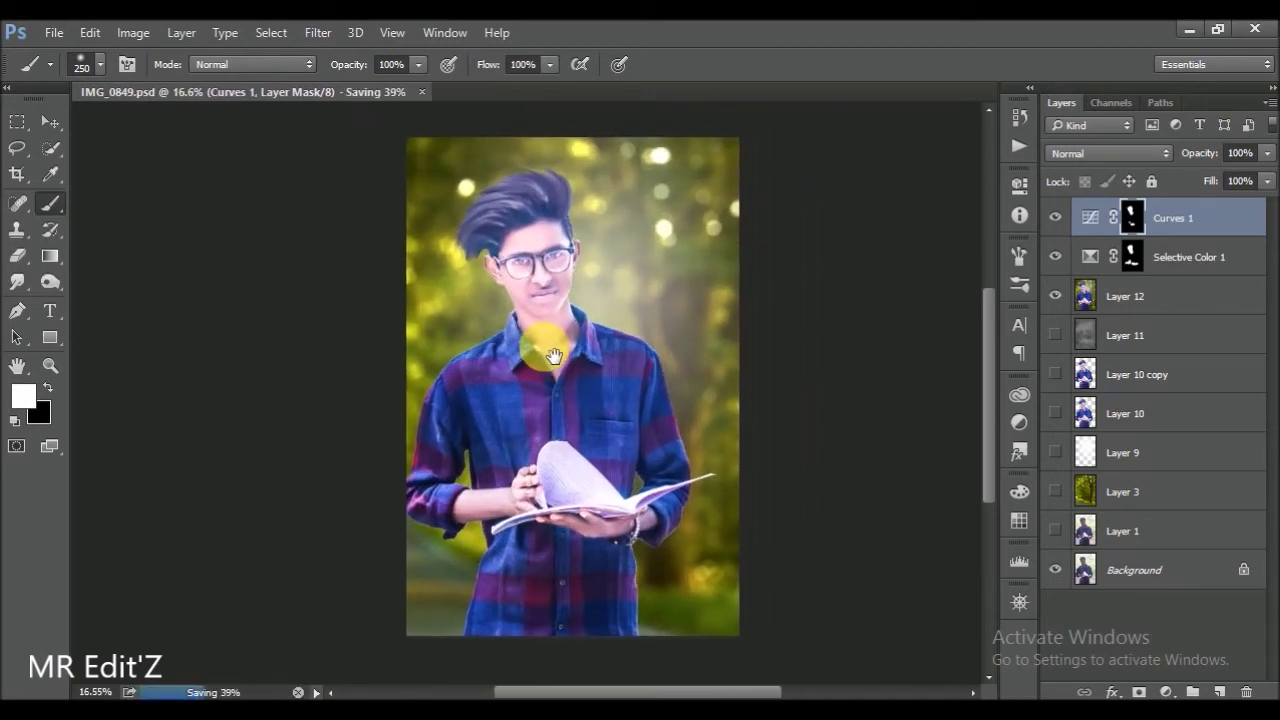
scroll(560, 343, down, 1)
scroll(606, 349, up, 1)
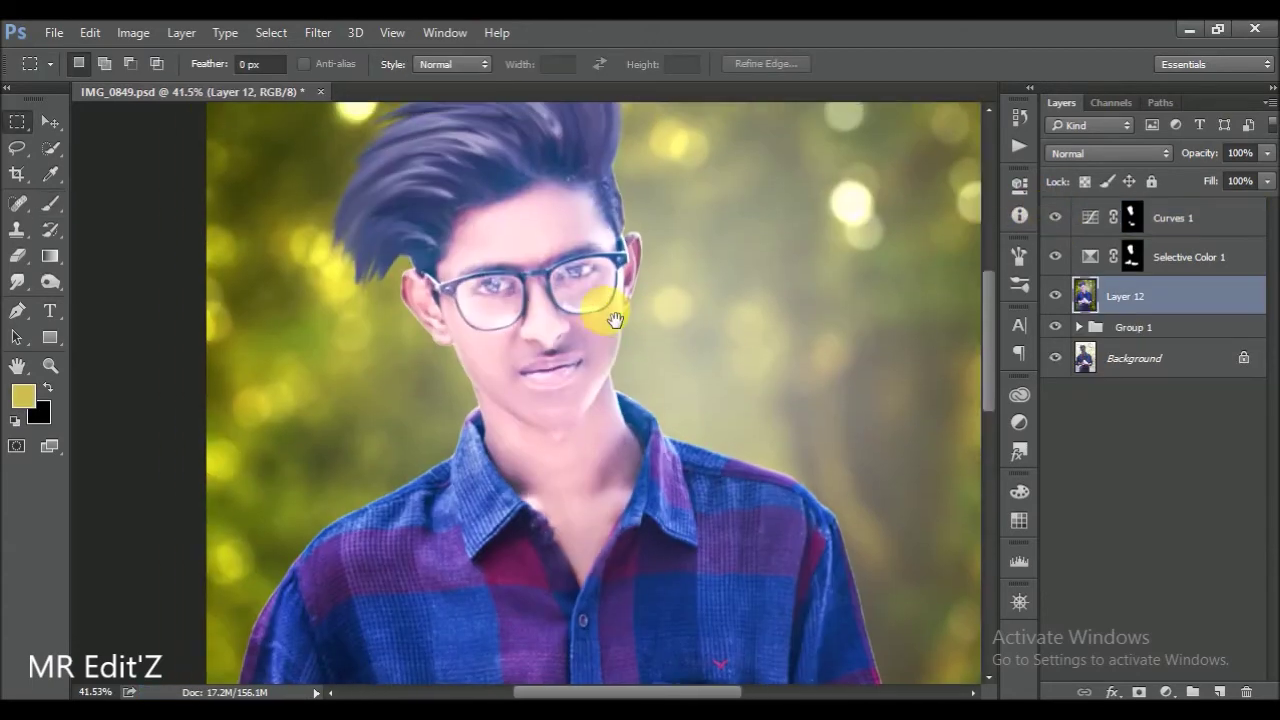
- Smudge hair strands toward the temple and soften the hair's right edge with a size-30 Smudge brush
scroll(600, 300, up, 2)
scroll(630, 337, up, 1)
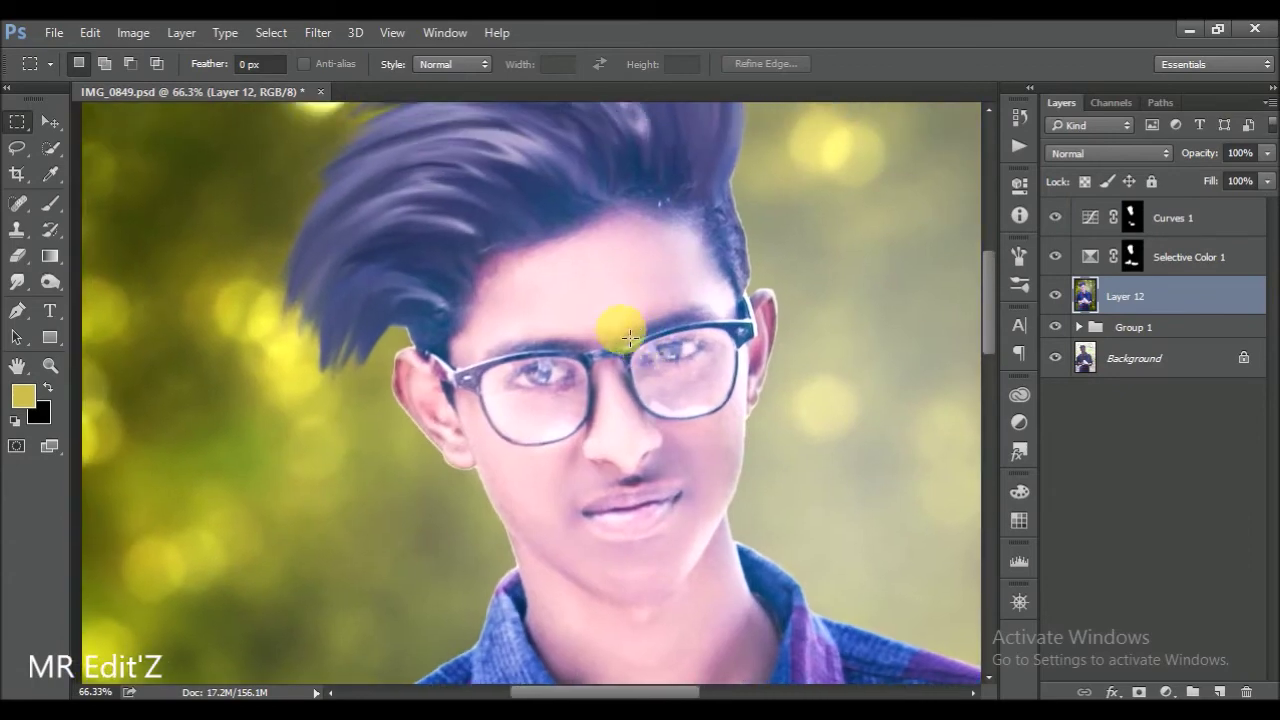
scroll(630, 337, down, 2)
scroll(614, 271, down, 2)
scroll(651, 286, down, 1)
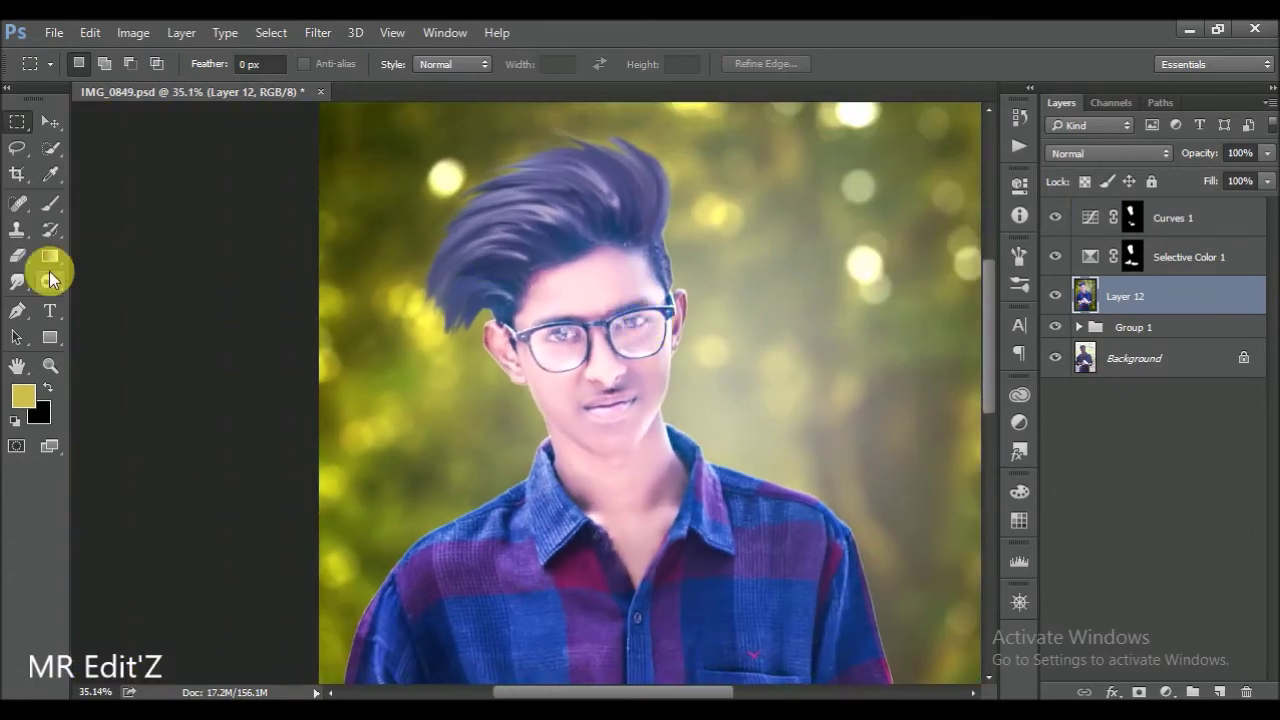
click(15, 288)
scroll(414, 337, up, 1)
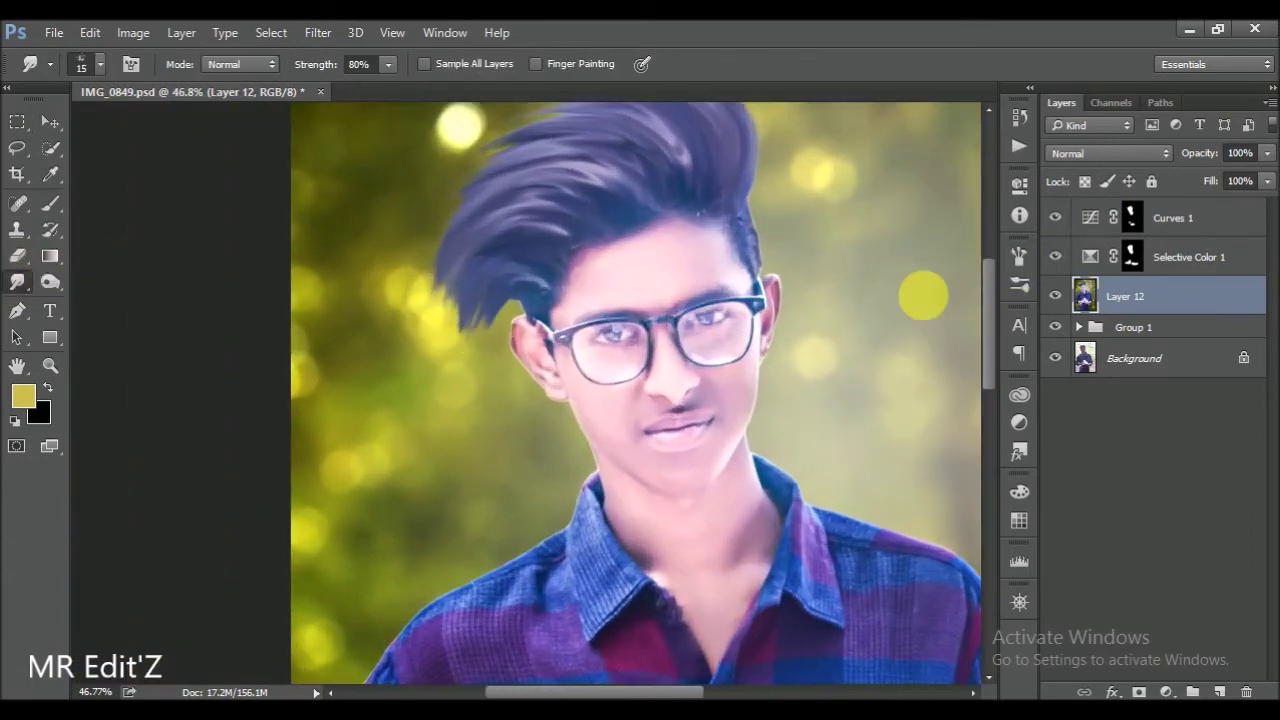
key(])
key(])
key(])
scroll(335, 375, up, 1)
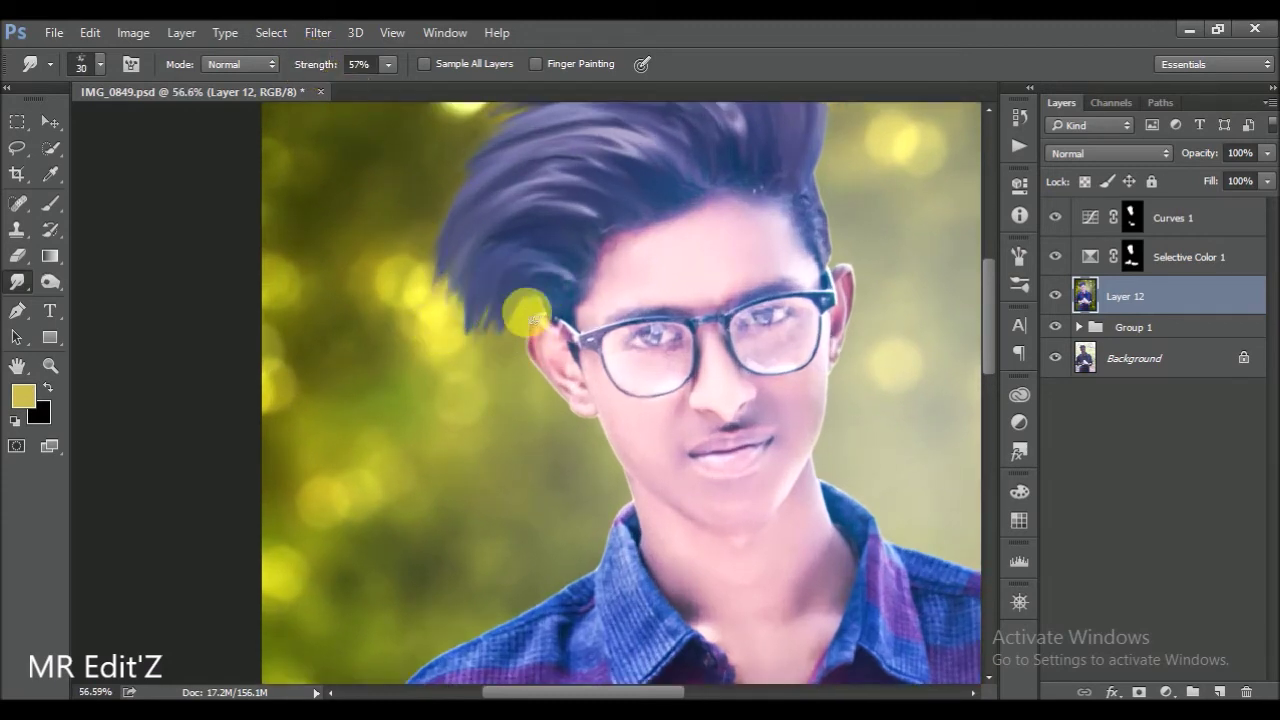
drag(538, 318, 496, 346)
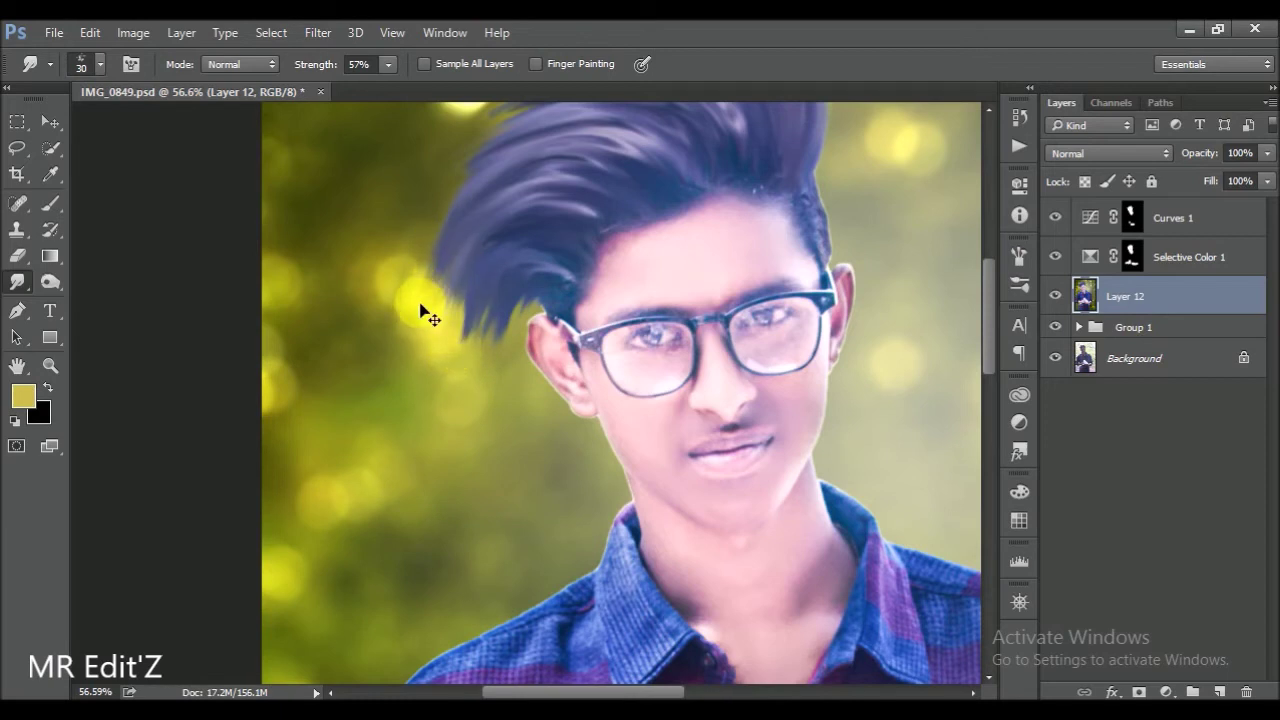
drag(469, 271, 462, 346)
mouse_move(438, 268)
mouse_down()
mouse_move(412, 318)
mouse_move(349, 339)
mouse_up()
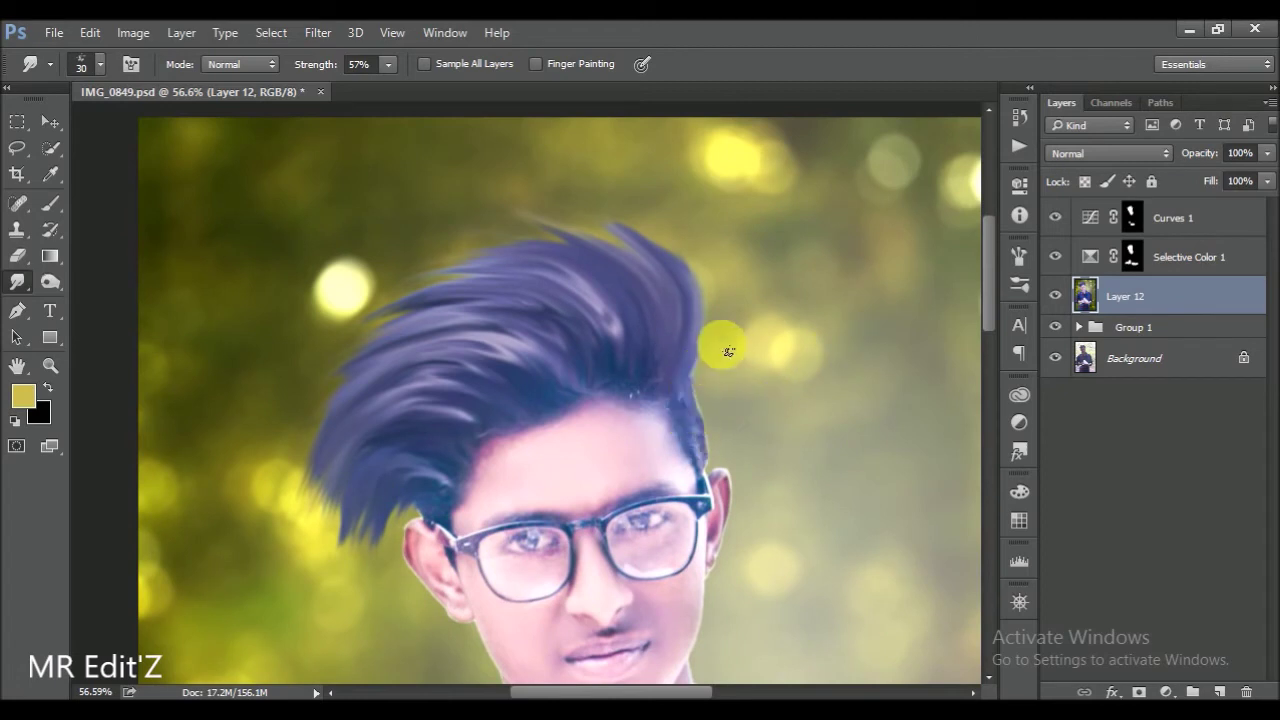
drag(701, 430, 711, 463)
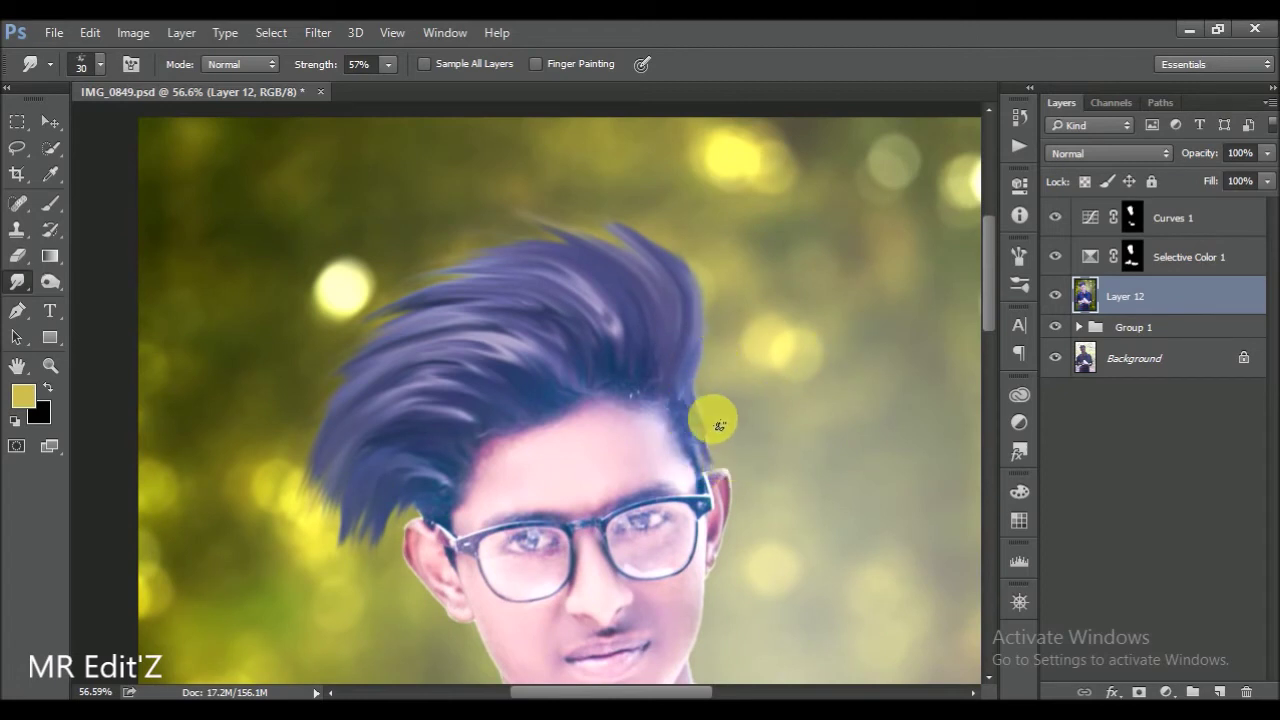
- Scroll around to check the smudged hair and save the document
scroll(686, 394, left, 1)
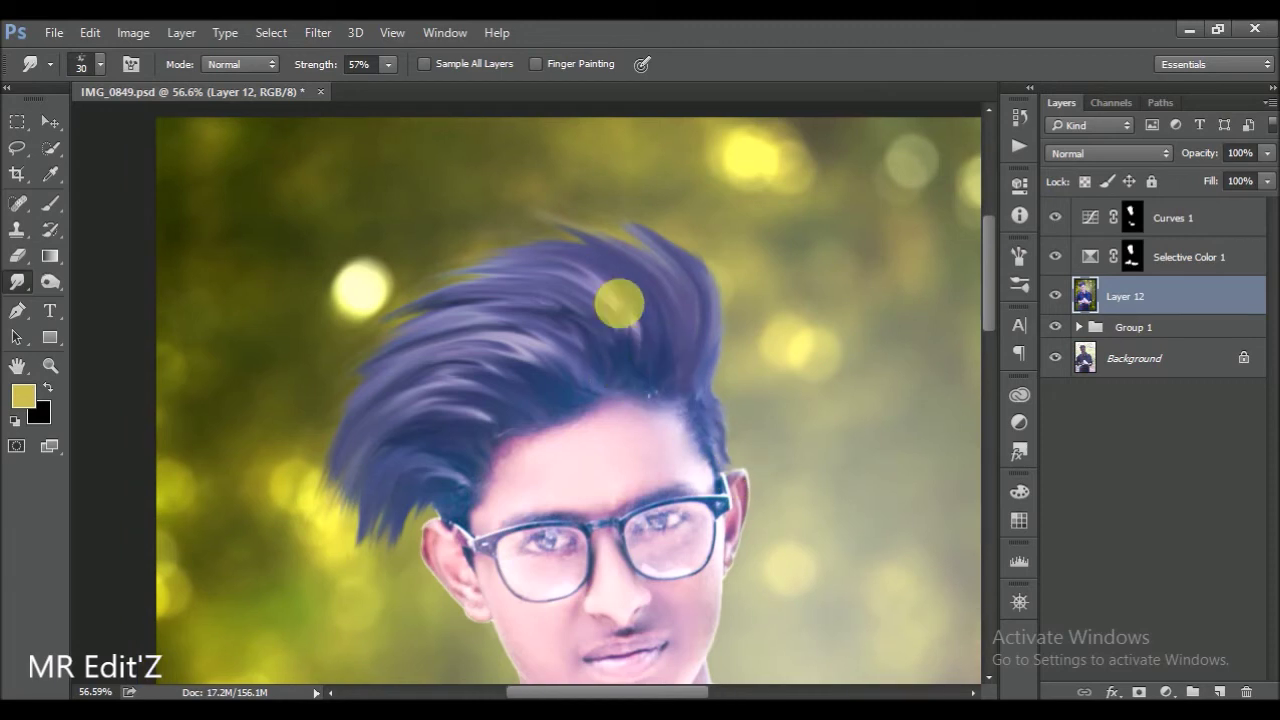
scroll(567, 397, down, 2)
scroll(567, 397, left, 3)
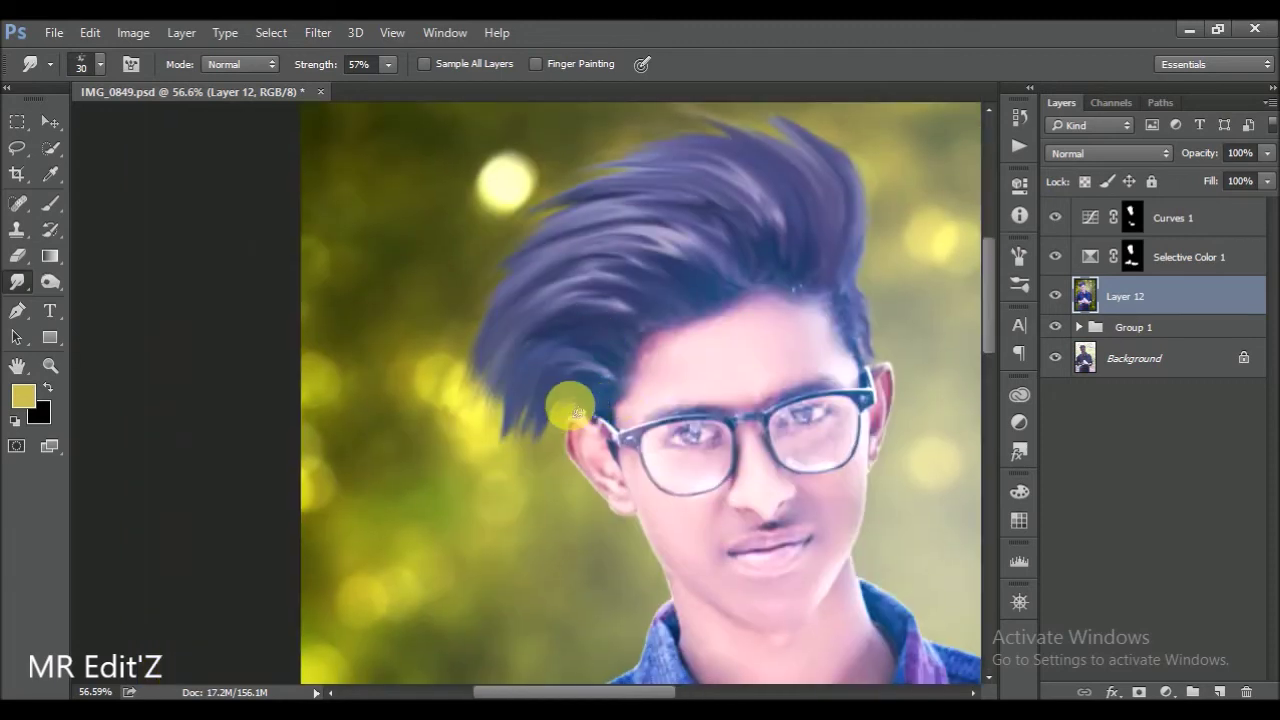
scroll(565, 430, down, 1)
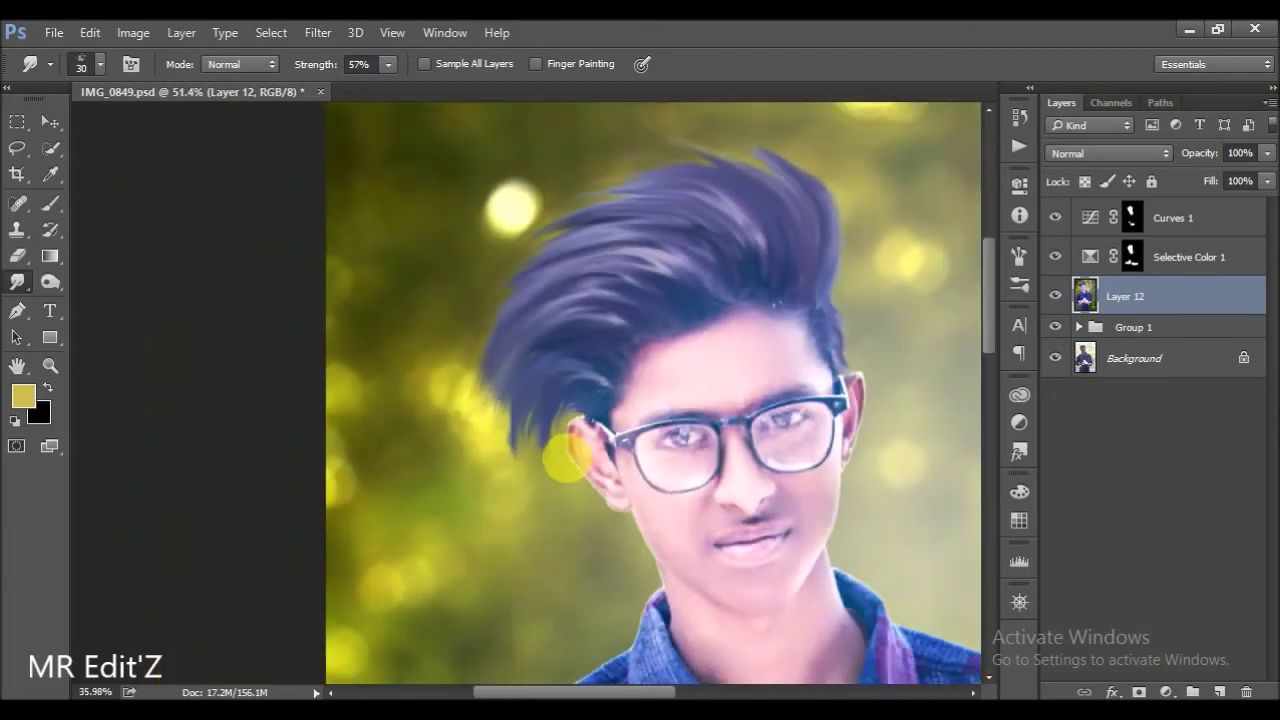
scroll(543, 443, down, 2)
scroll(520, 391, up, 1)
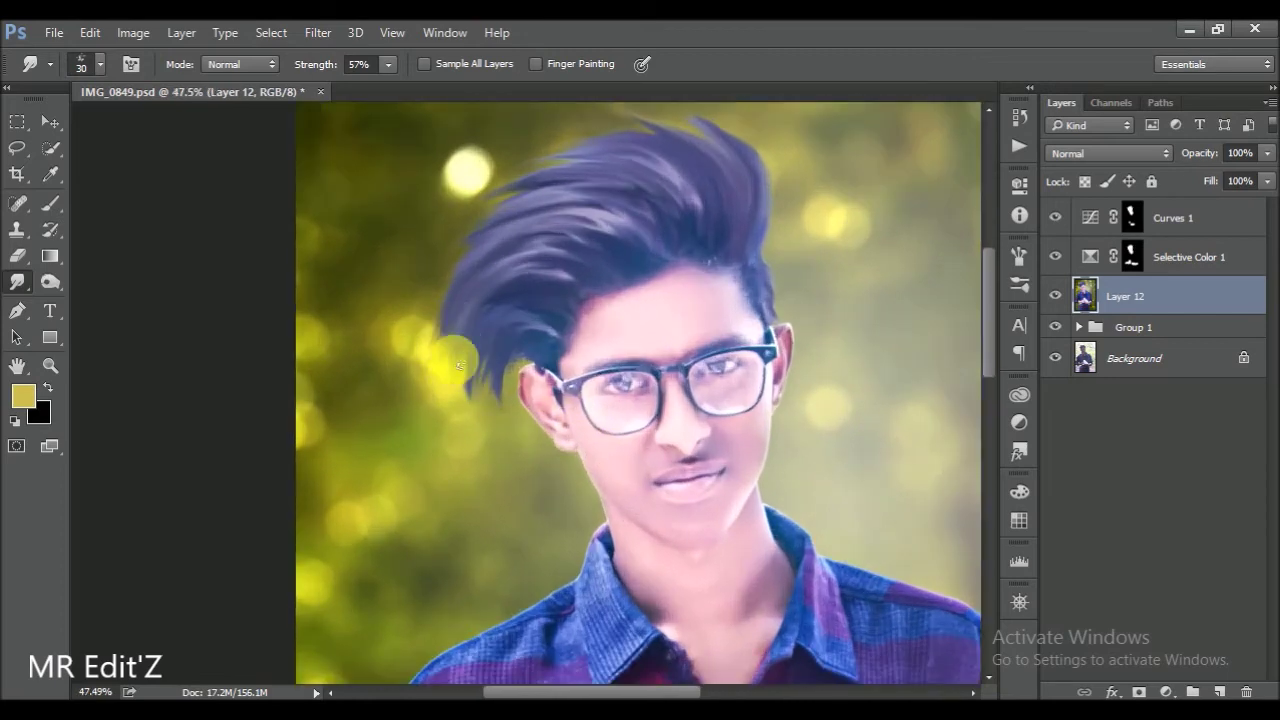
scroll(455, 362, down, 1)
scroll(520, 380, down, 1)
key(ctrl+s)
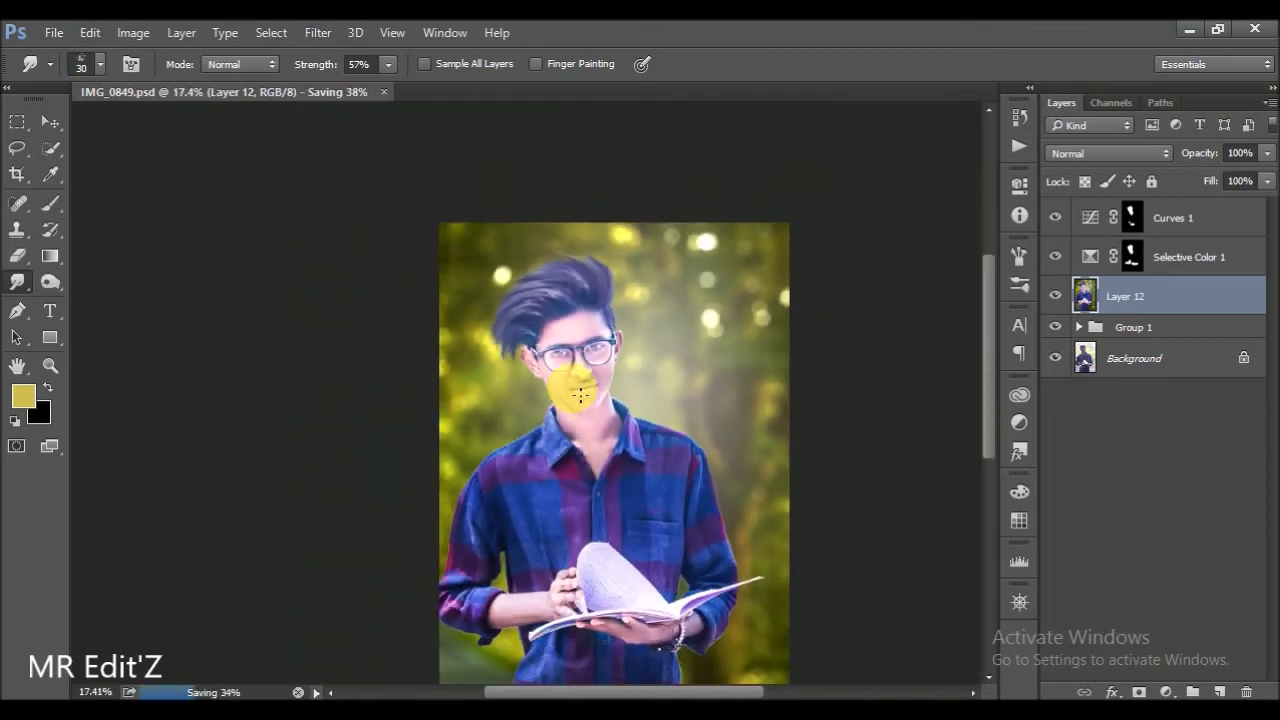
scroll(585, 405, down, 1)
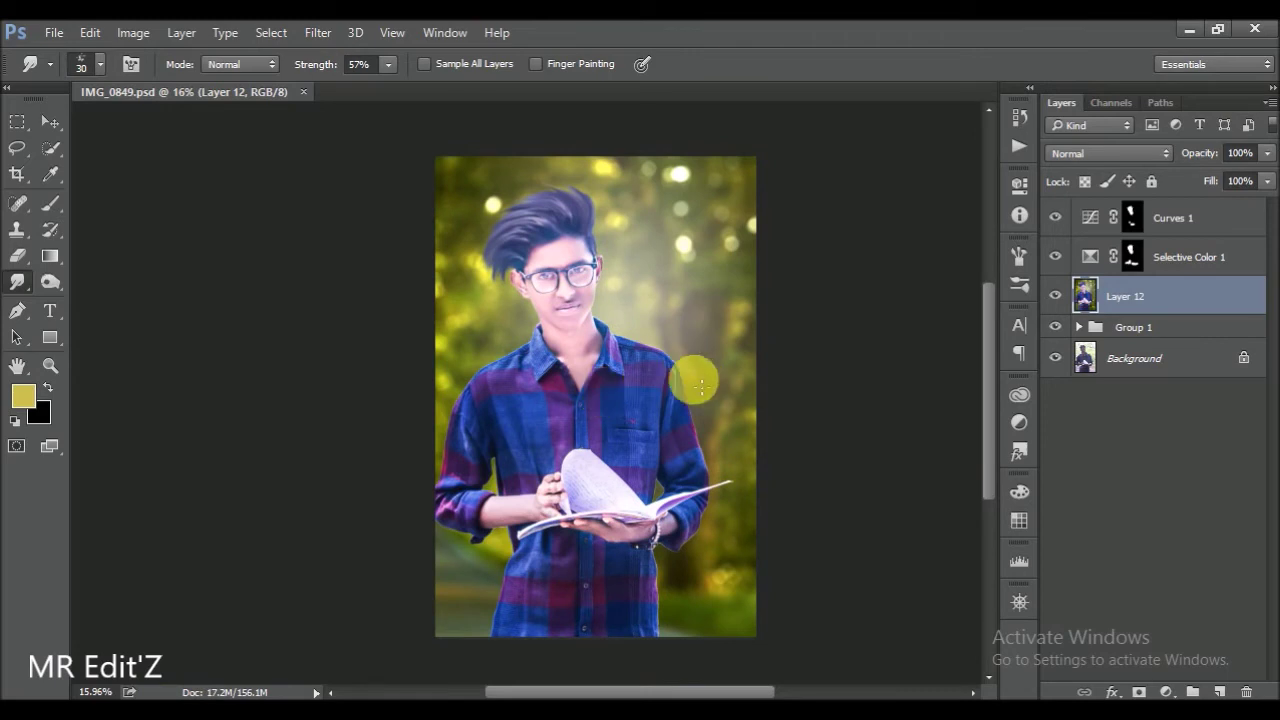
scroll(700, 380, down, 1)
scroll(780, 360, up, 1)
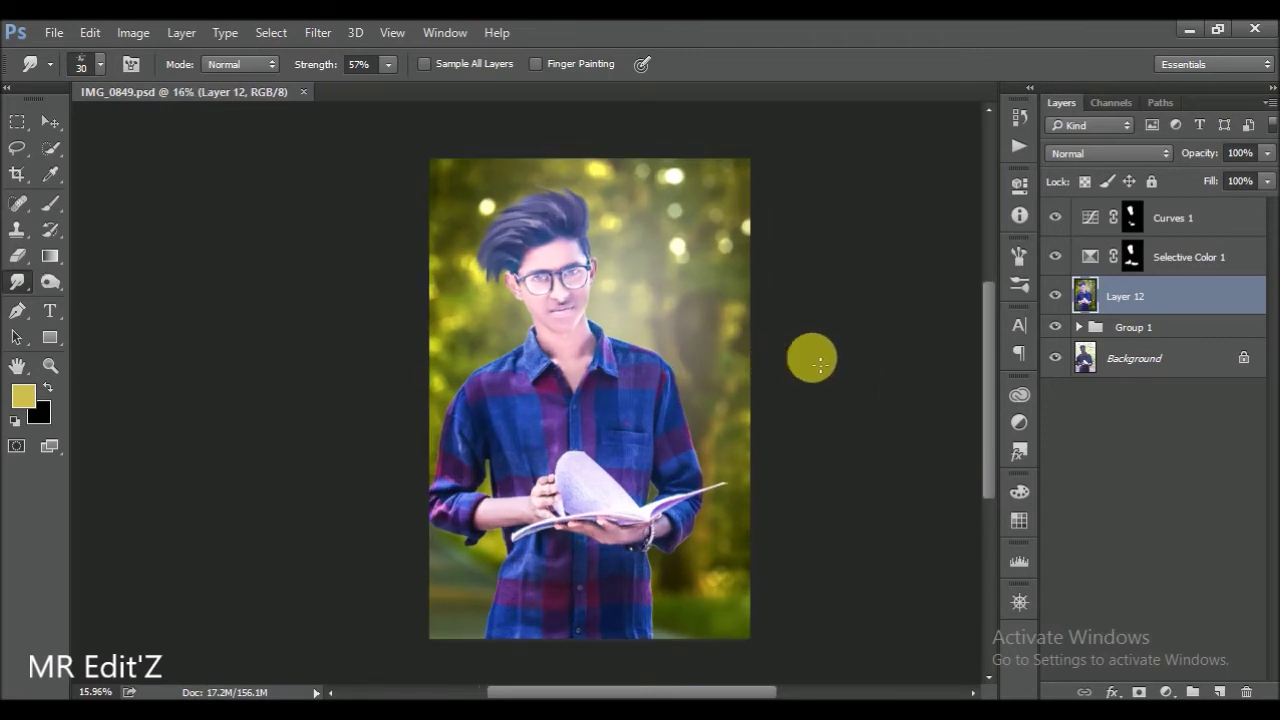
- Compare with Curves 1 toggled, then stamp all visible layers into a new merged Layer 13
double_click(1063, 227)
click(1192, 230)
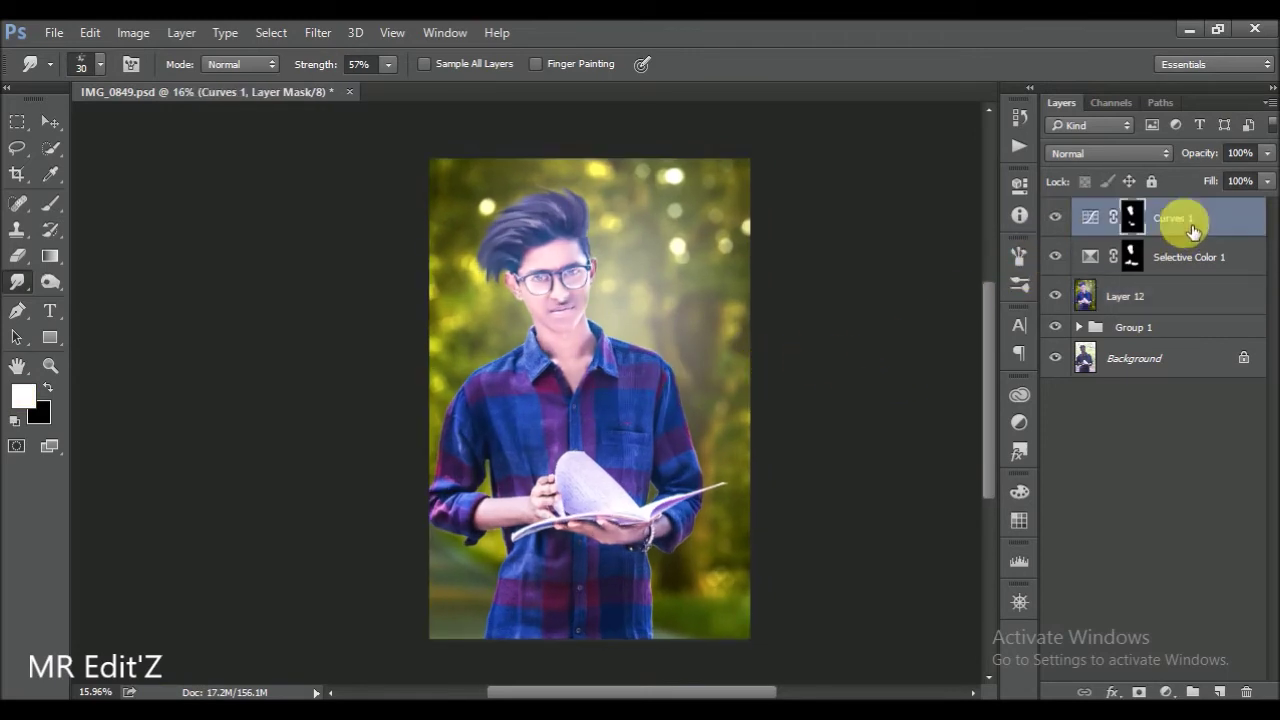
key(ctrl+shift+alt+e)
key(ctrl+s)
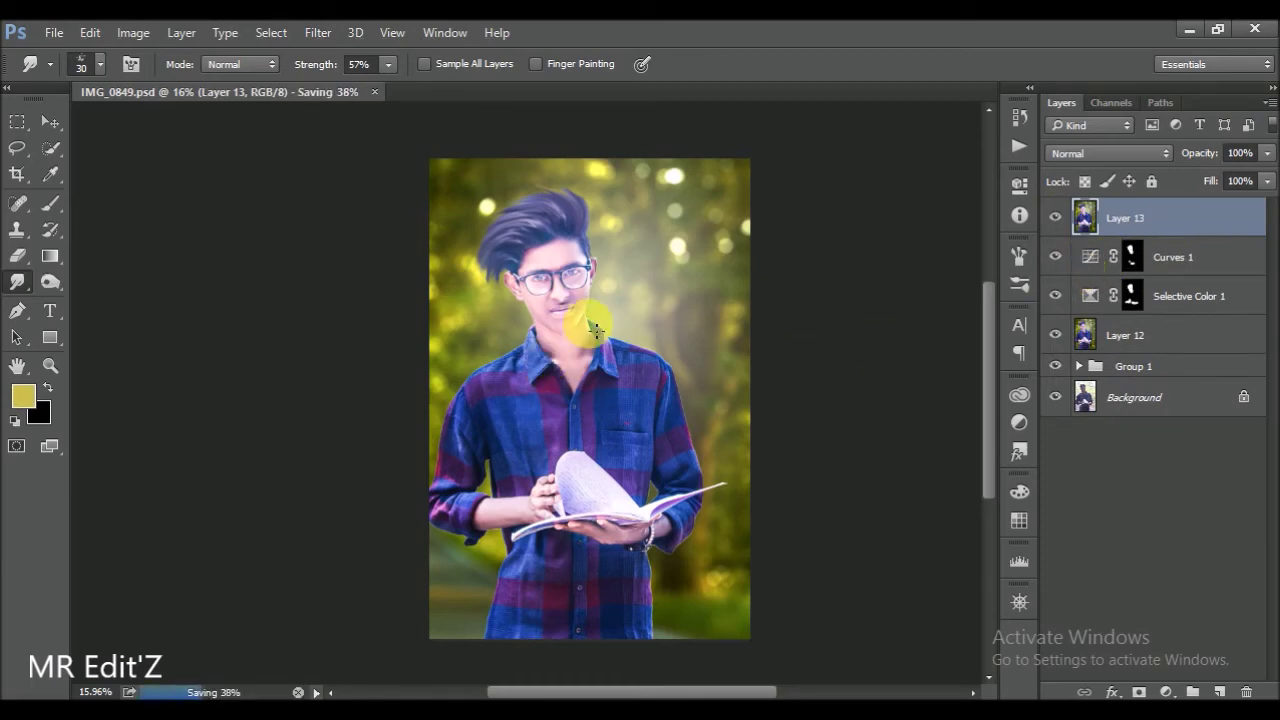
scroll(539, 266, up, 2)
click(318, 32)
- Apply a Liquify Forward Warp to Layer 13 reshaping the boy's forehead and hairline
key(Escape)
key(ctrl+shift+x)
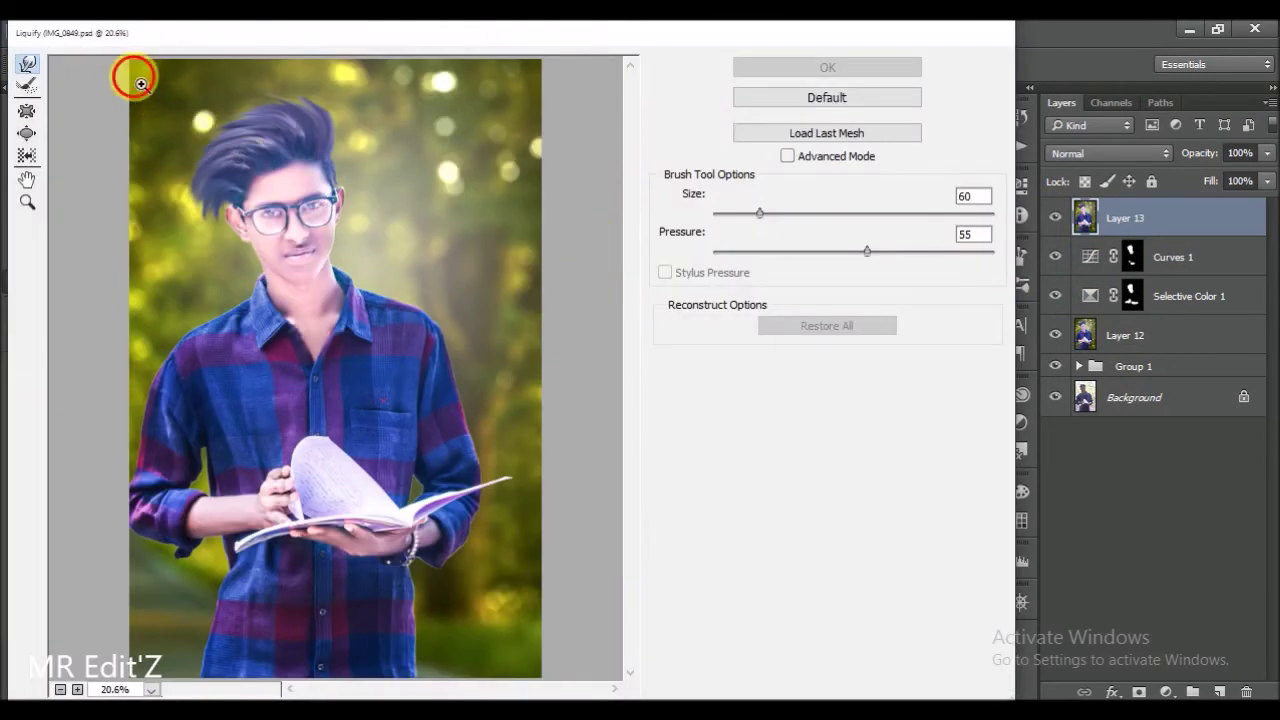
drag(144, 85, 377, 343)
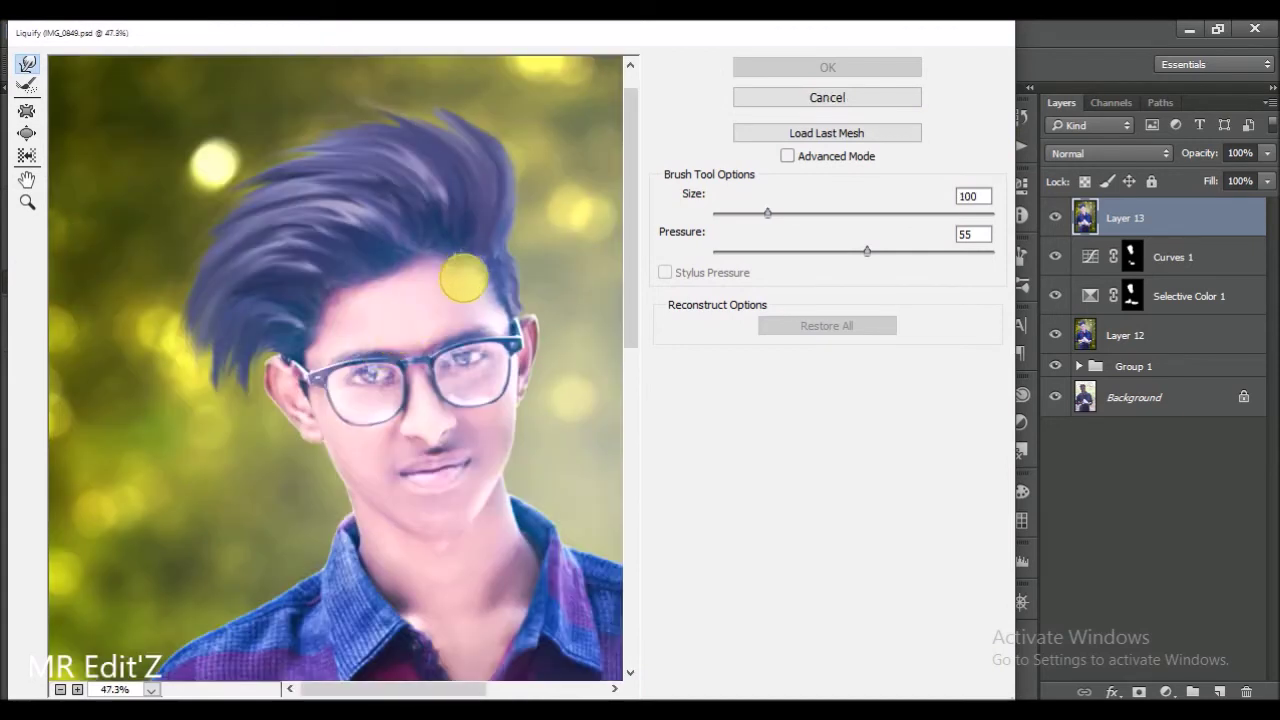
drag(461, 260, 451, 276)
key(bracketright)
key(bracketright)
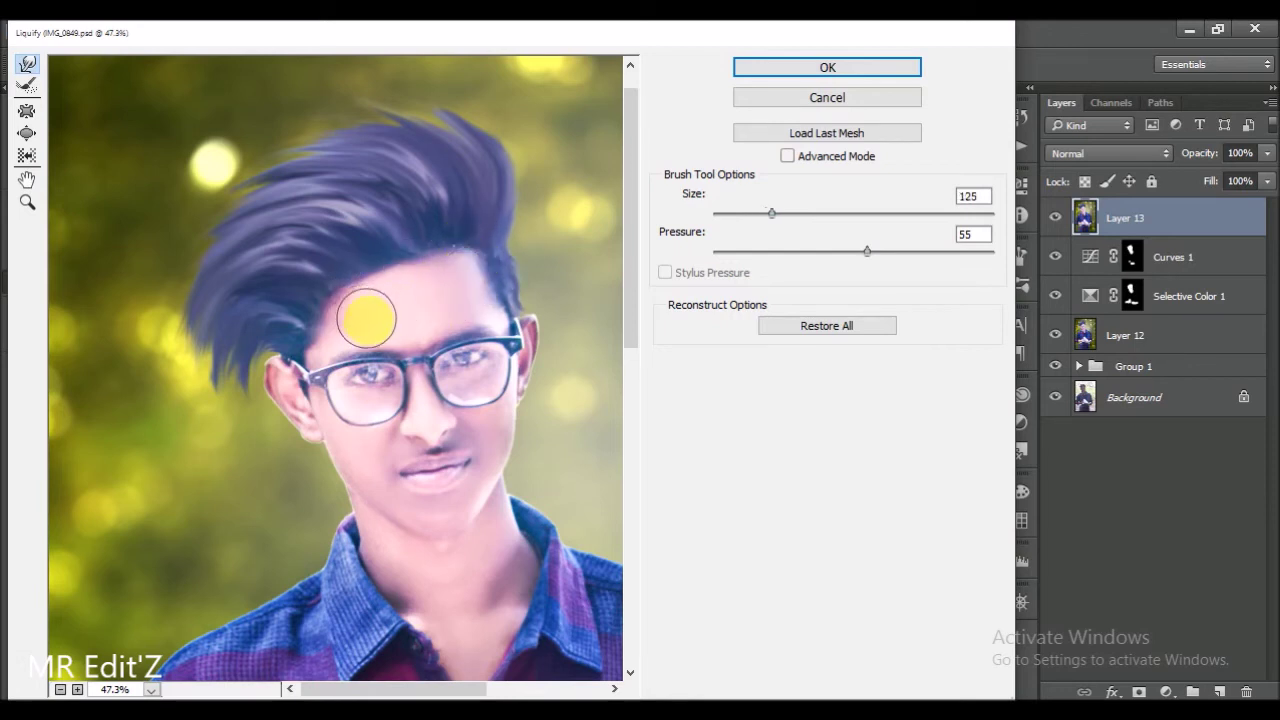
click(799, 72)
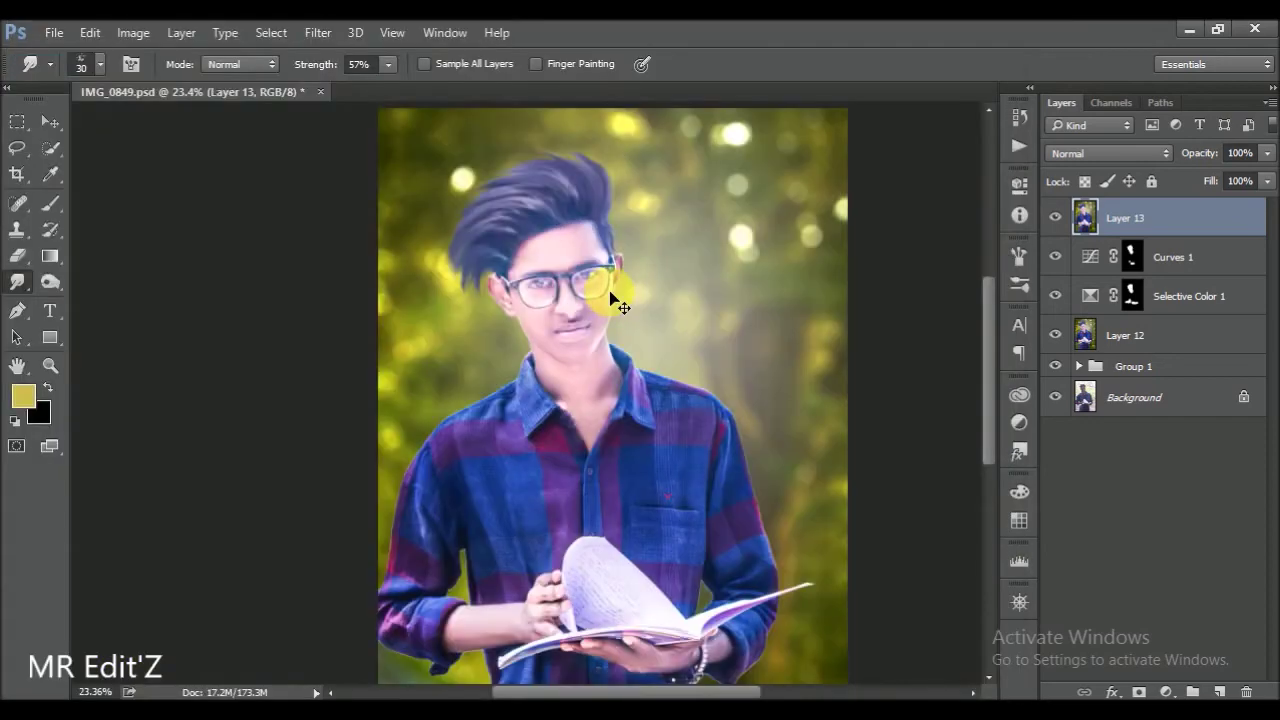
- Duplicate Layer 13 as Layer 13 copy and open the Camera Raw Filter on it
scroll(610, 290, down, 3)
scroll(605, 310, up, 2)
scroll(603, 320, down, 1)
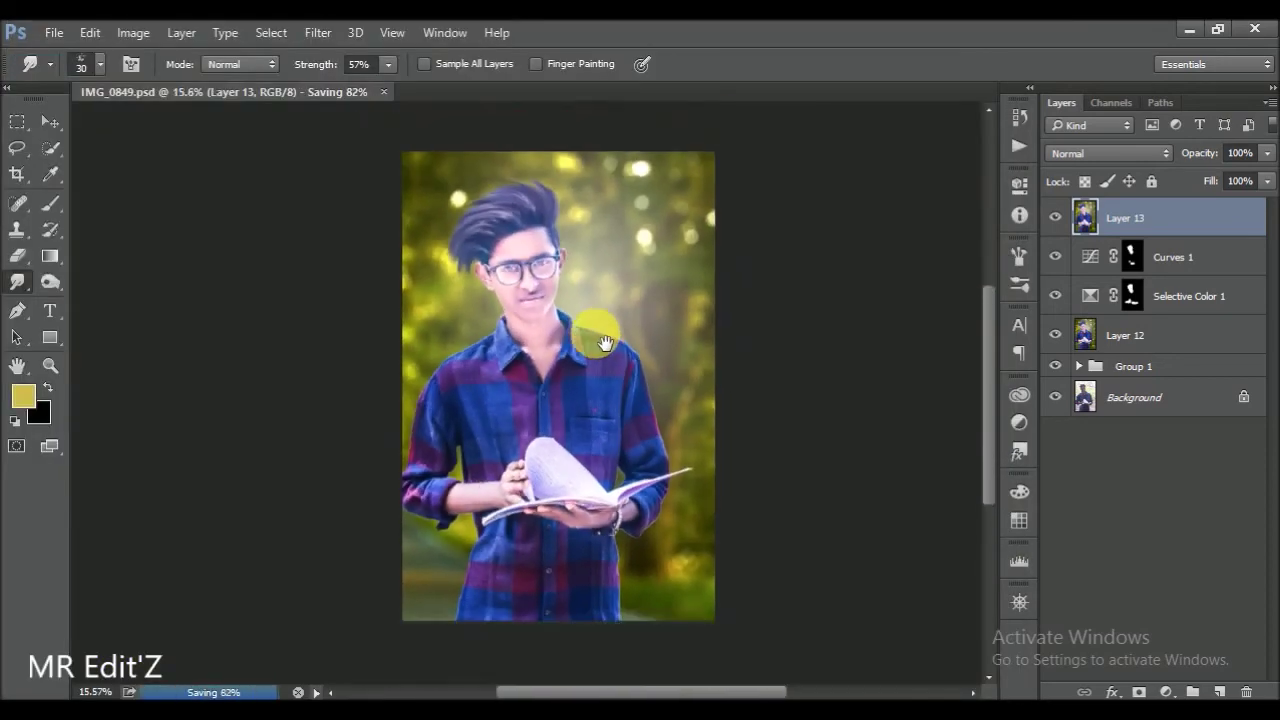
scroll(601, 331, up, 1)
key(ctrl+j)
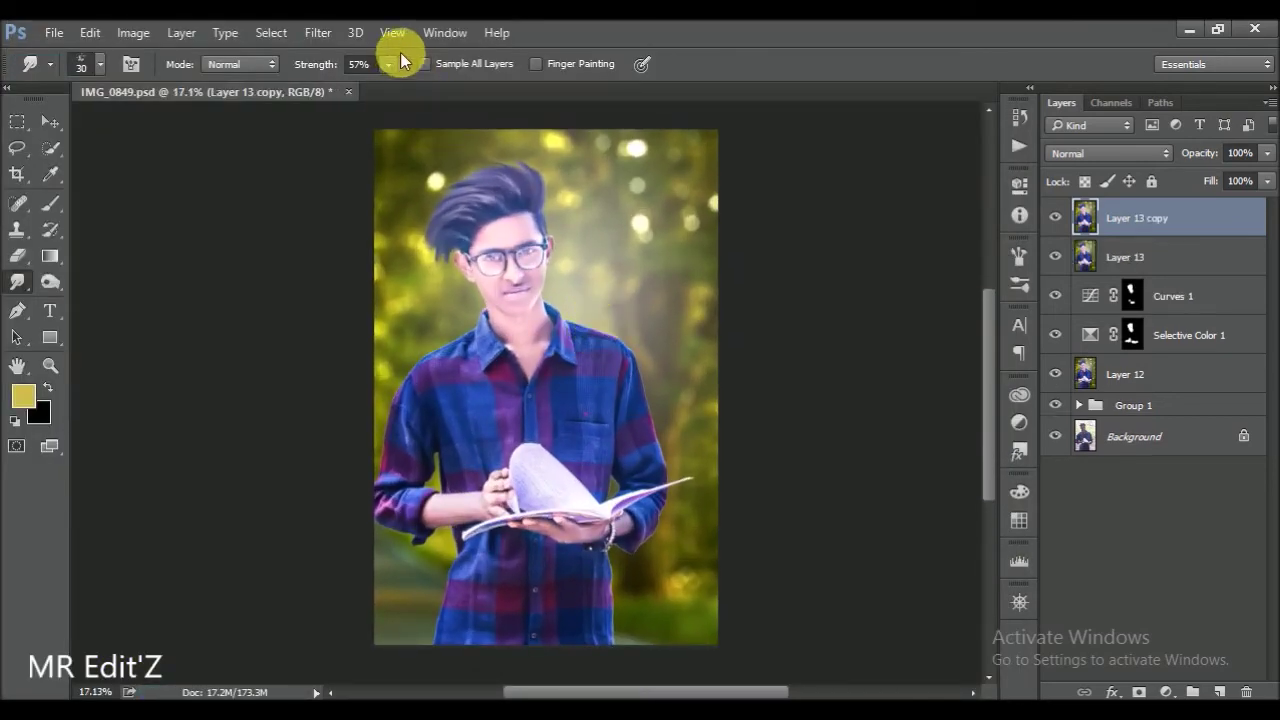
key(ctrl+s)
click(318, 32)
click(360, 154)
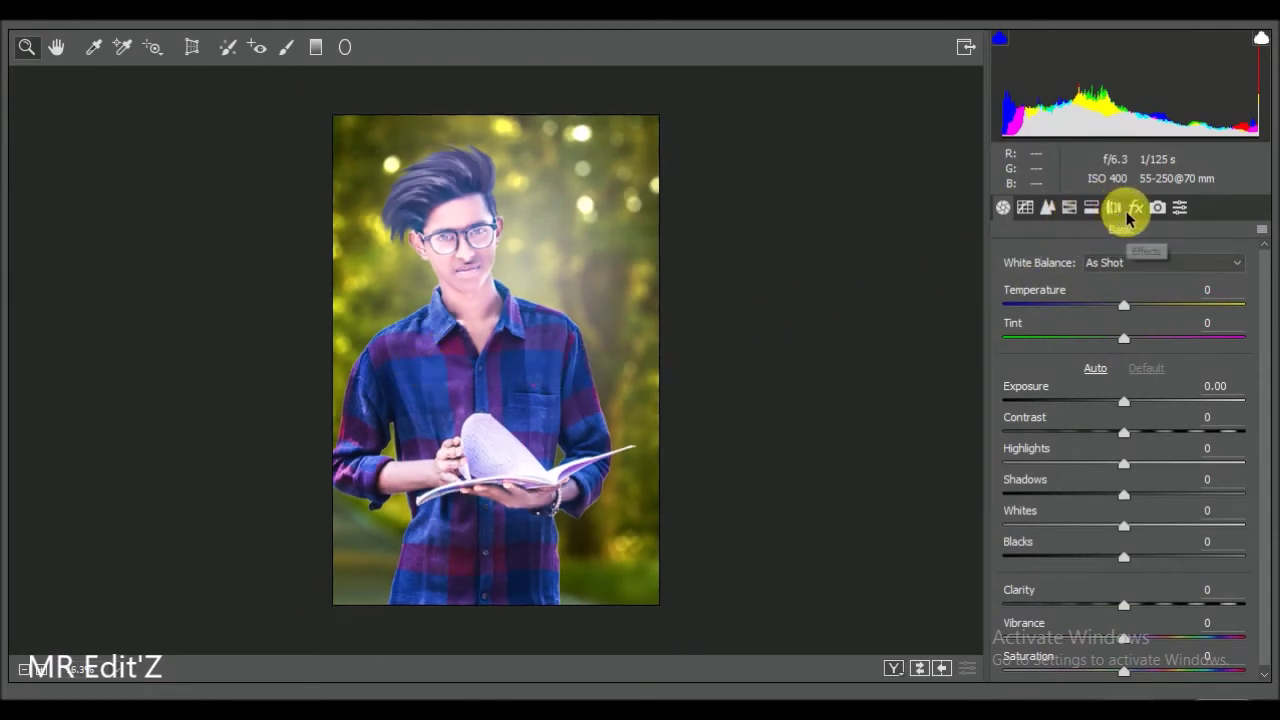
- Add a post-crop vignette with Amount -20, Midpoint 24, Feather 100 and Highlights 100
click(1130, 212)
mouse_move(1124, 538)
mouse_down()
mouse_move(1113, 540)
mouse_move(1126, 539)
mouse_up()
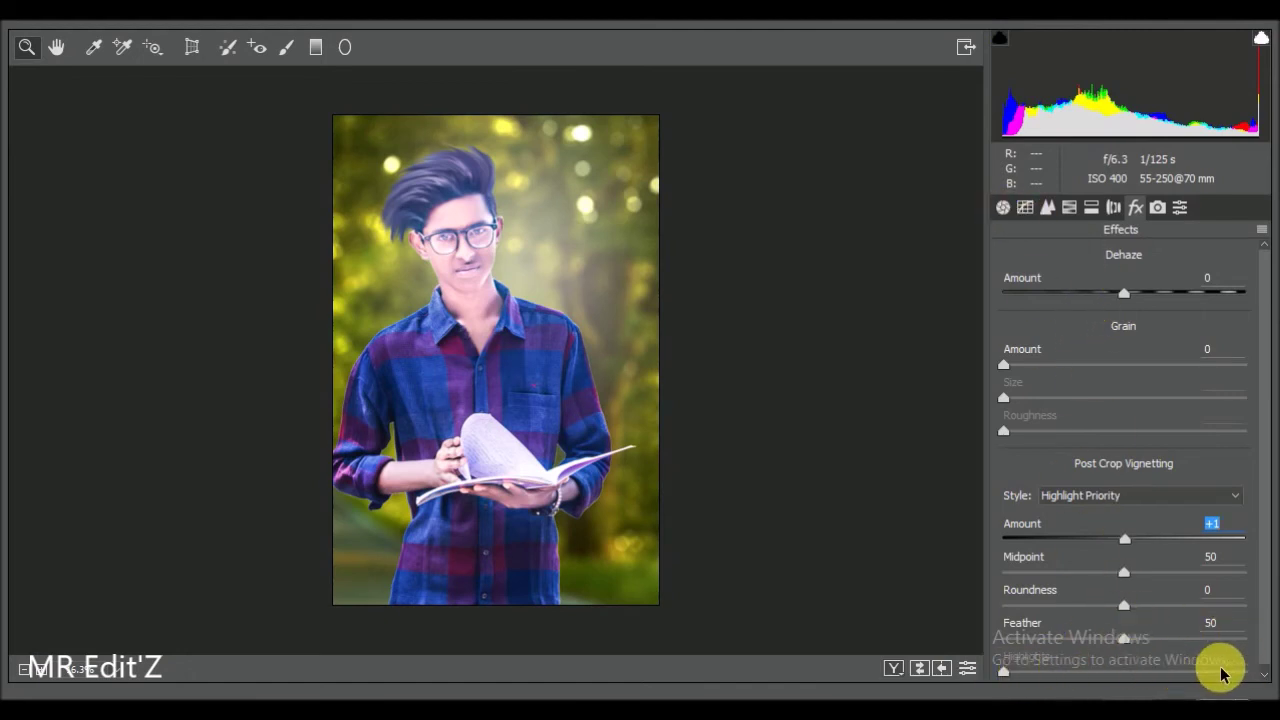
drag(1124, 539, 1113, 539)
drag(1005, 673, 1250, 670)
drag(1121, 573, 1060, 573)
drag(1124, 638, 1244, 638)
drag(1113, 540, 1103, 540)
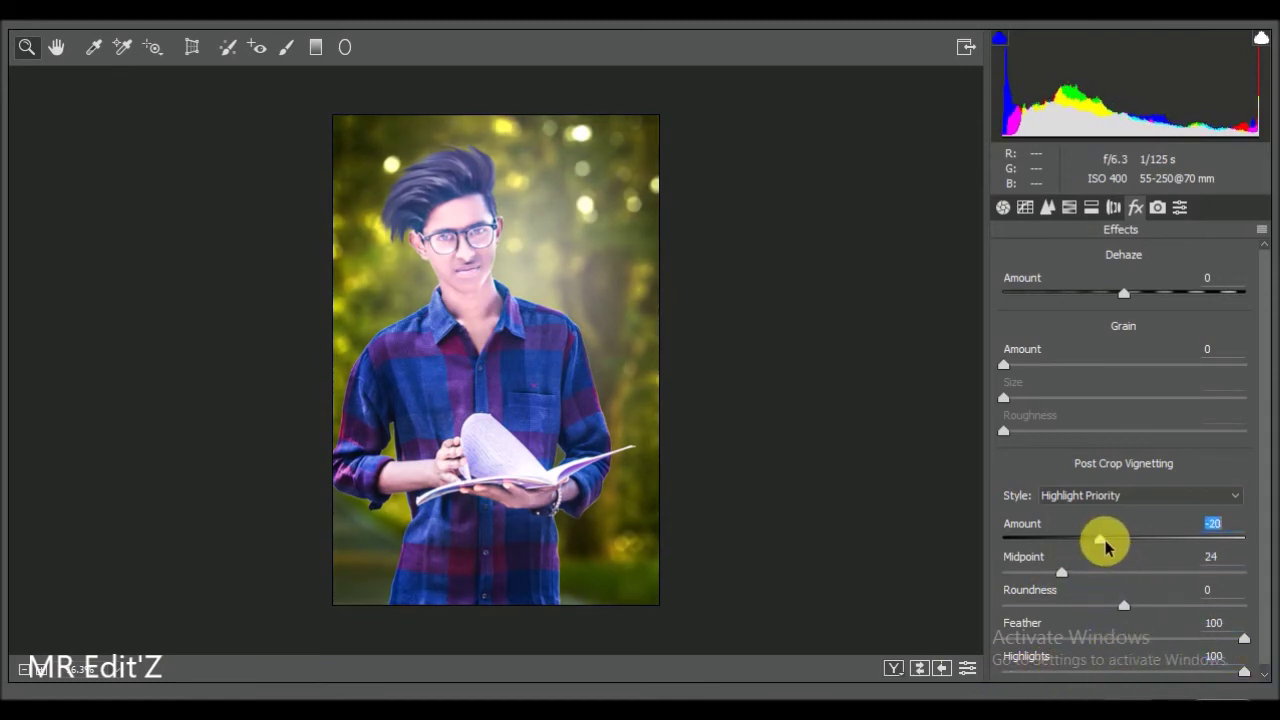
click(1003, 207)
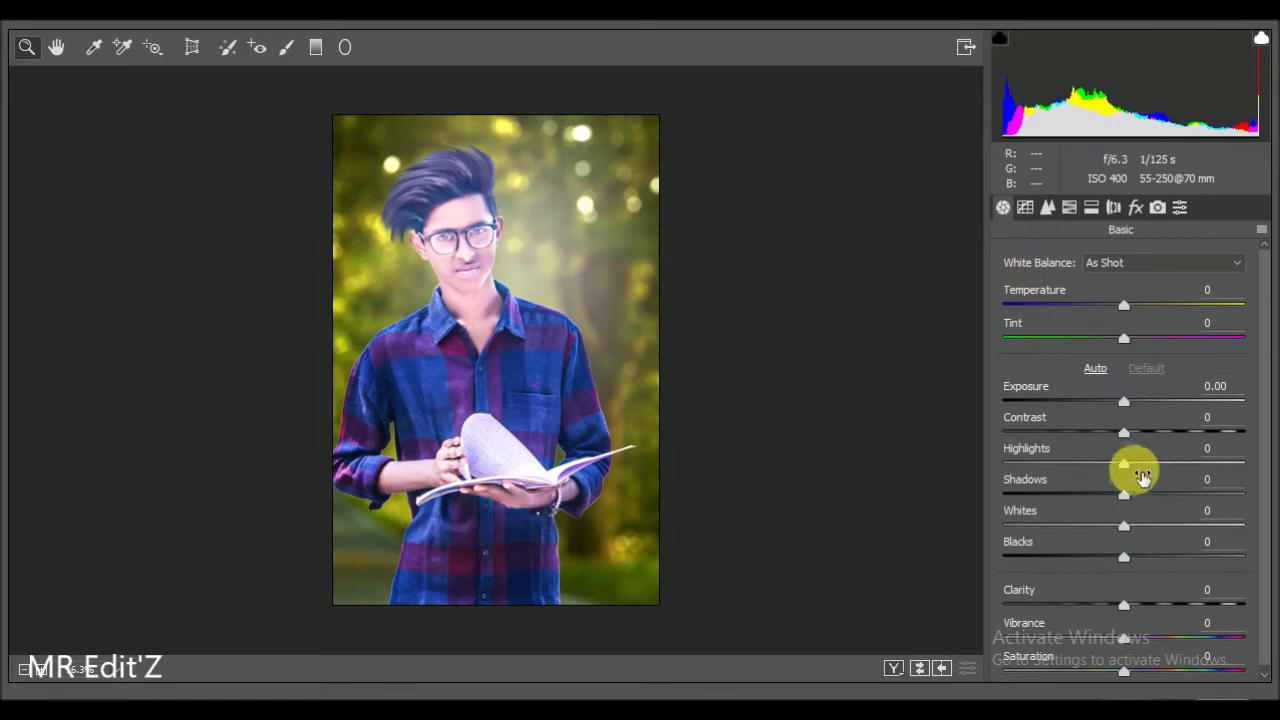
- Set Basic tones: Highlights -30, lower Whites, Clarity +29, Exposure -0.05, Contrast +6
drag(1124, 464, 1088, 464)
mouse_move(1124, 525)
mouse_down()
mouse_move(1098, 530)
mouse_move(1030, 493)
mouse_move(1068, 494)
mouse_up()
mouse_move(1124, 605)
mouse_down()
mouse_move(1177, 600)
mouse_move(1159, 604)
mouse_up()
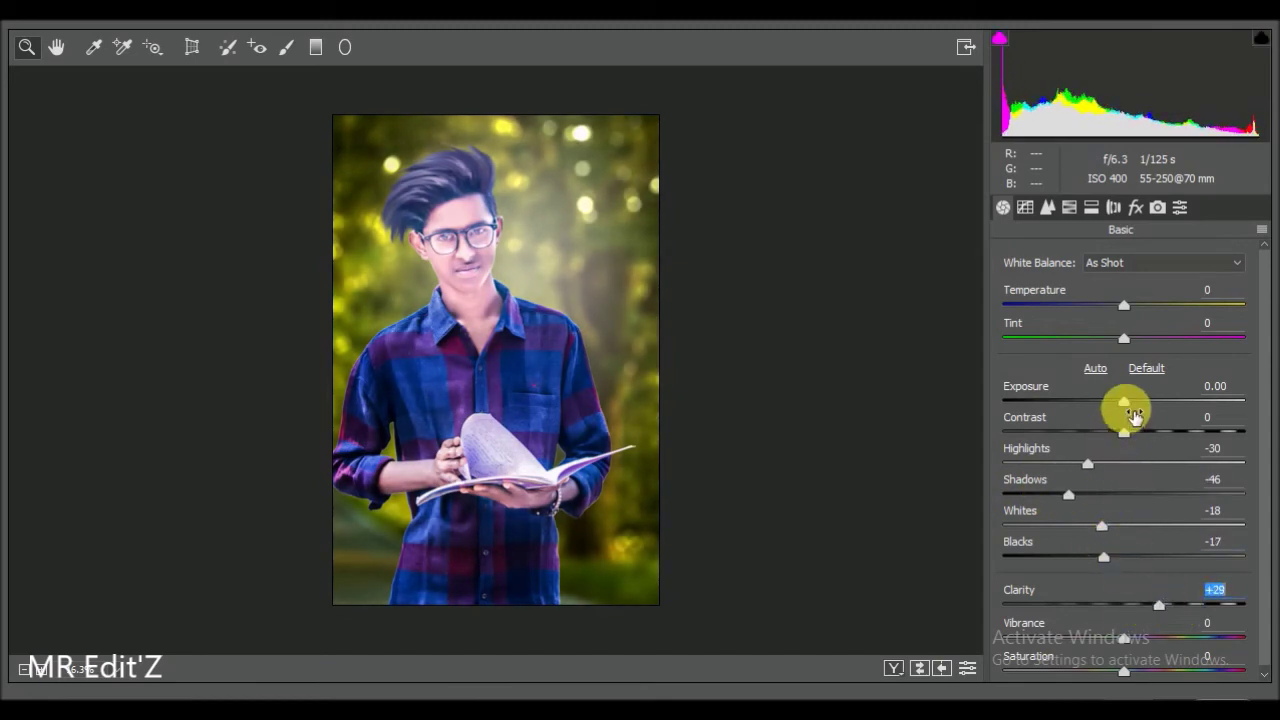
drag(1128, 405, 1126, 408)
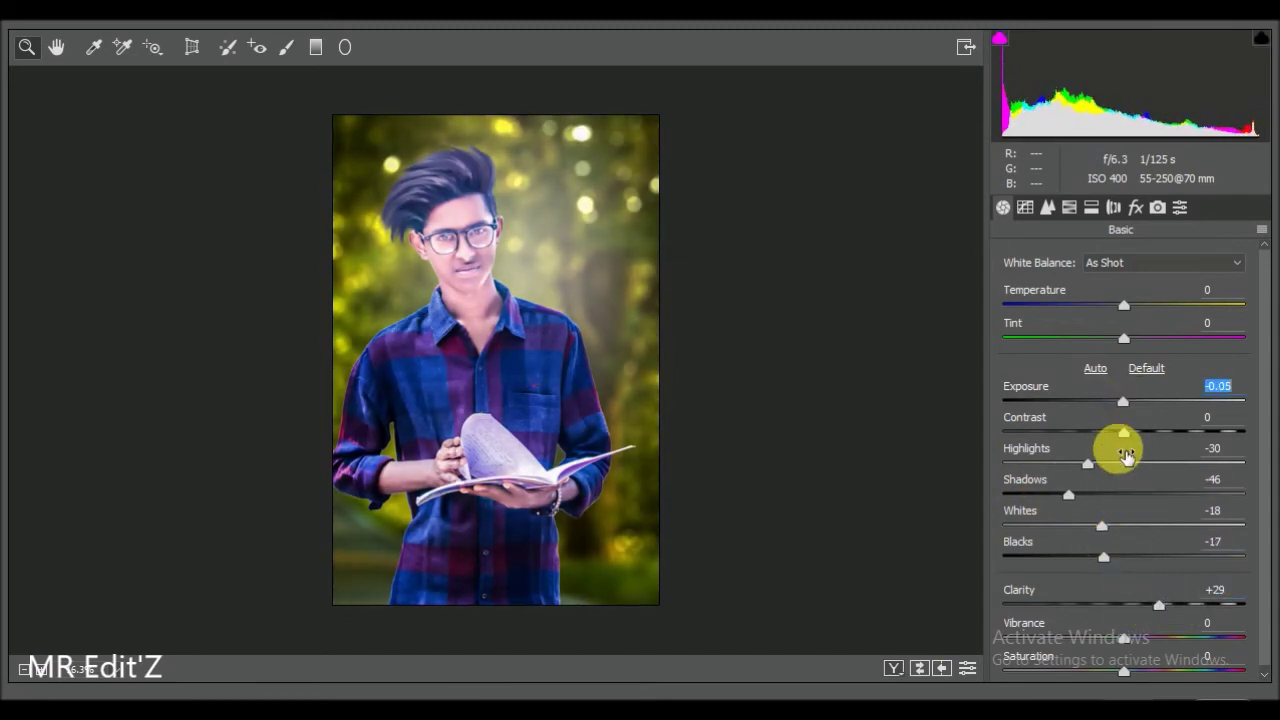
drag(1125, 432, 1146, 436)
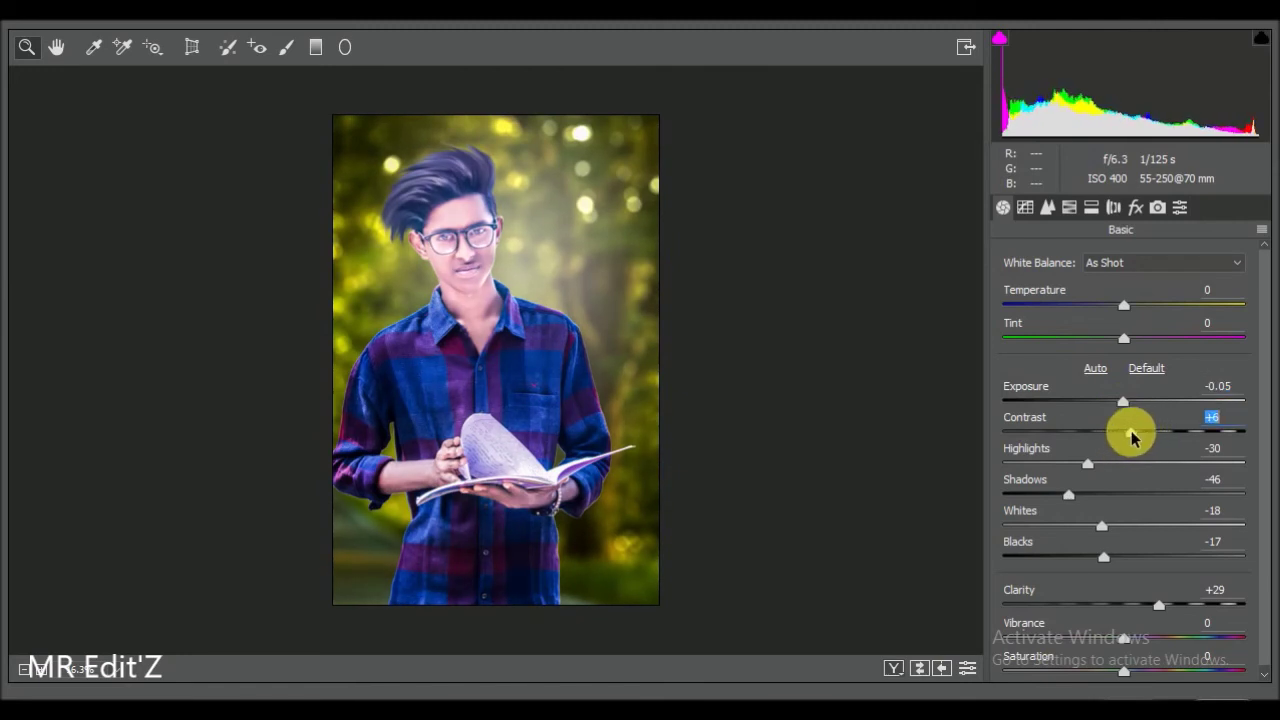
- In HSL Hue, keep Greens at 0 and push the Yellows hue to +100
click(1069, 207)
drag(1130, 452, 963, 437)
double_click(1029, 443)
mouse_move(1130, 419)
mouse_down()
mouse_move(1265, 425)
mouse_move(1180, 423)
mouse_move(1225, 424)
mouse_up()
click(1060, 286)
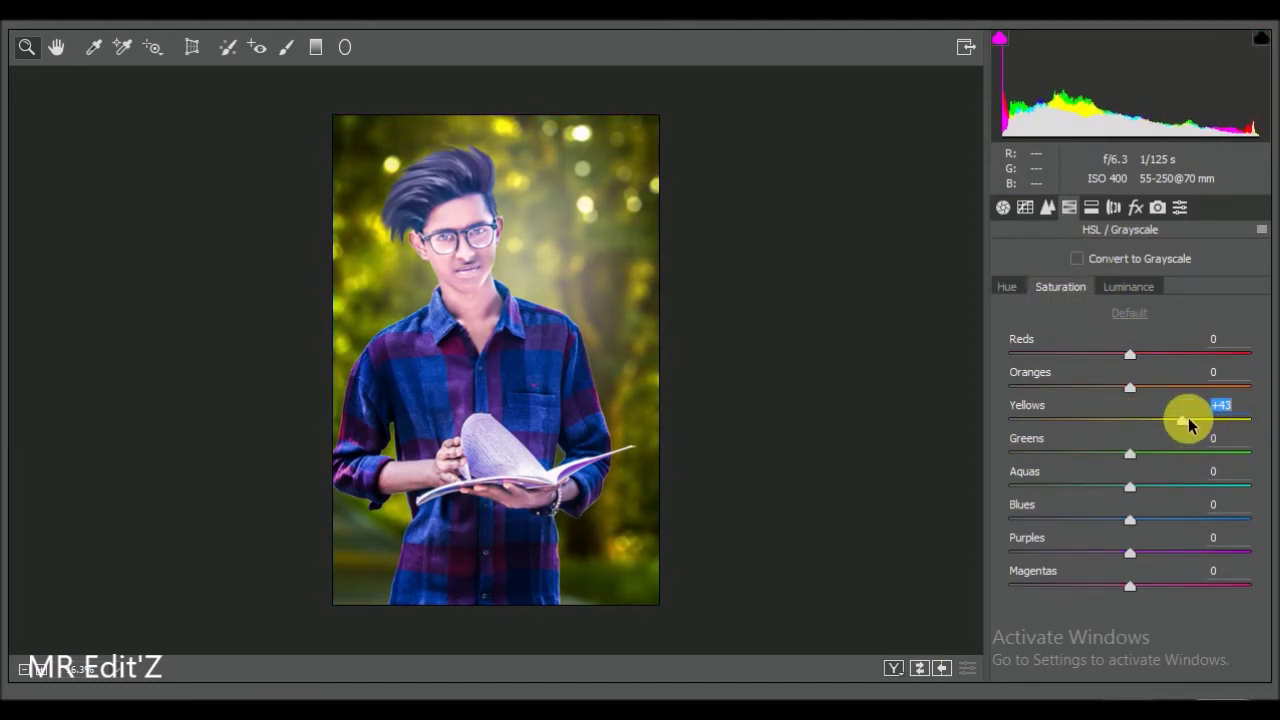
- Raise the Reds and Magentas luminance to about +20 in HSL Luminance
click(1128, 287)
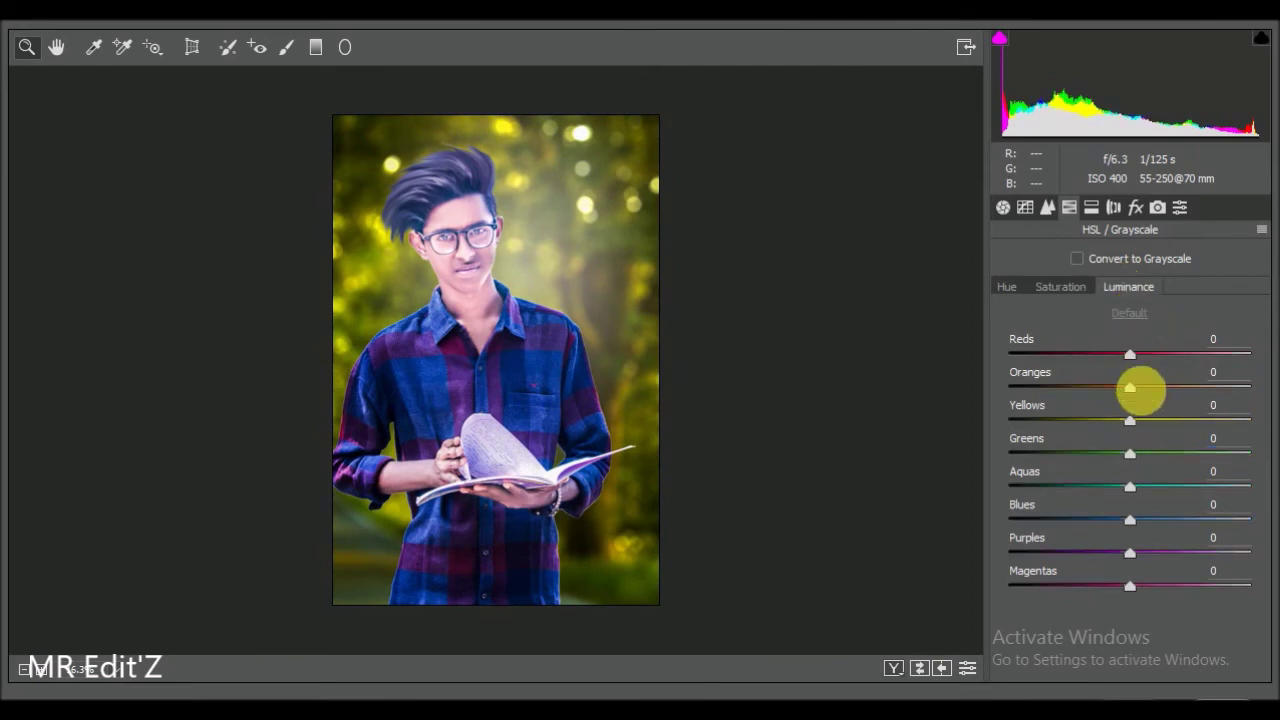
drag(1130, 354, 1166, 355)
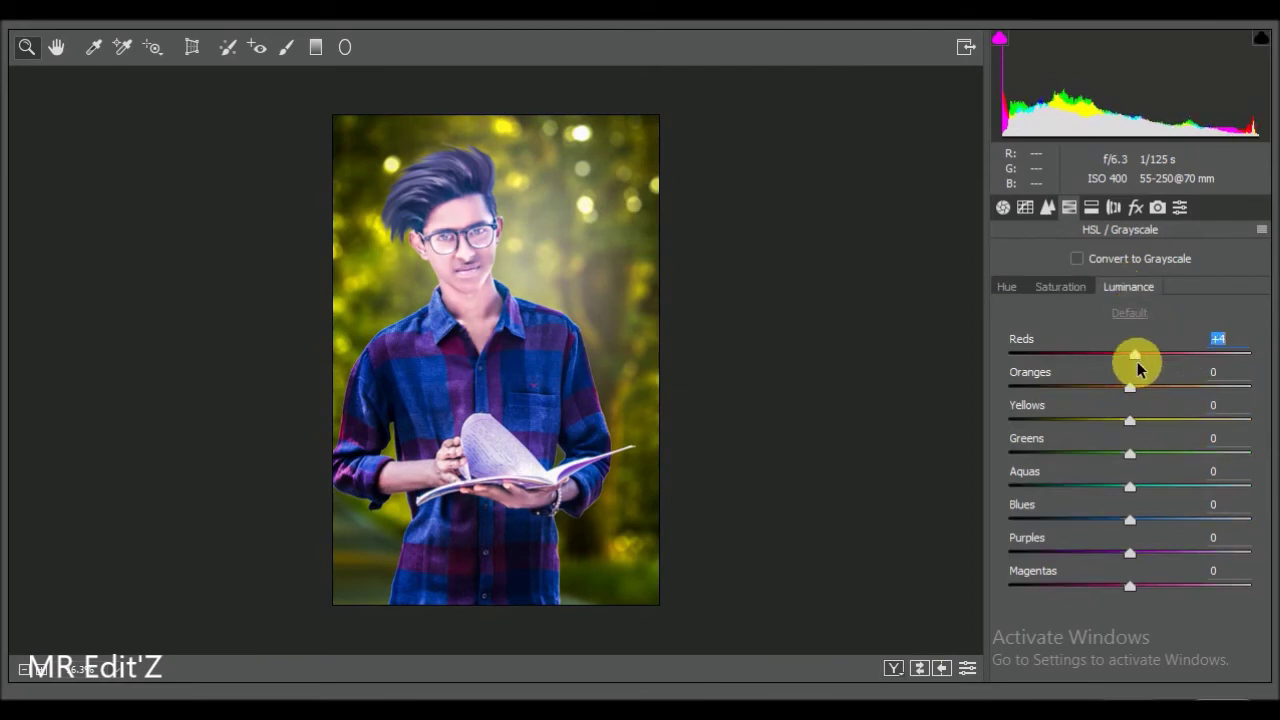
mouse_move(1130, 585)
mouse_down()
mouse_move(1205, 588)
mouse_move(1167, 590)
mouse_move(1171, 553)
mouse_up()
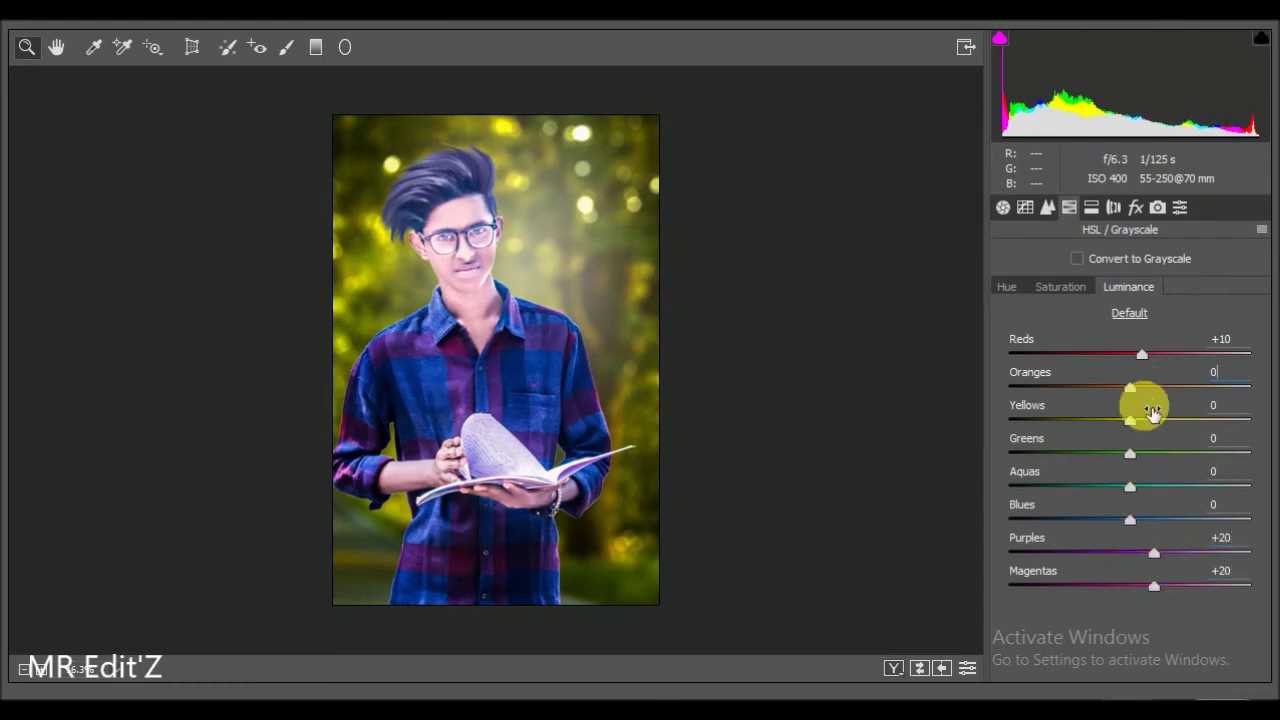
click(967, 668)
click(967, 668)
alt+click(704, 425)
click(704, 425)
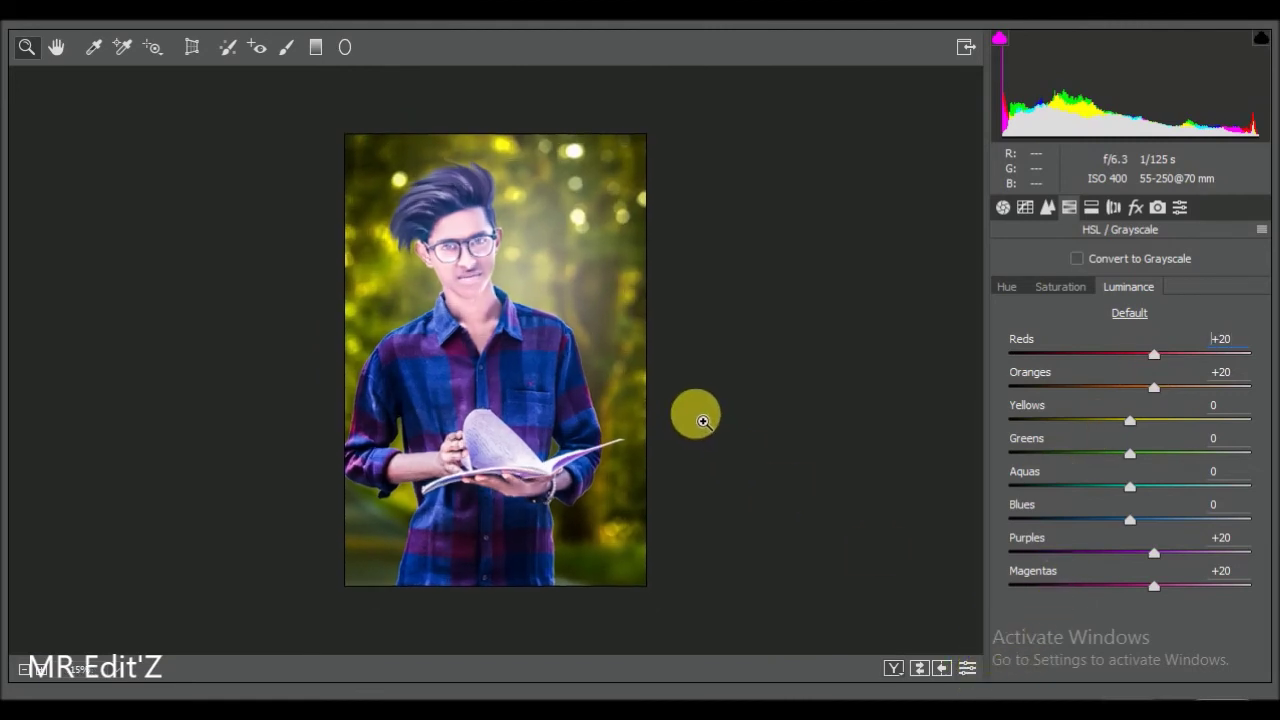
- Set Highlights to -91 and Whites to -14, then apply the Camera Raw grade
click(1003, 207)
drag(1098, 476, 1010, 470)
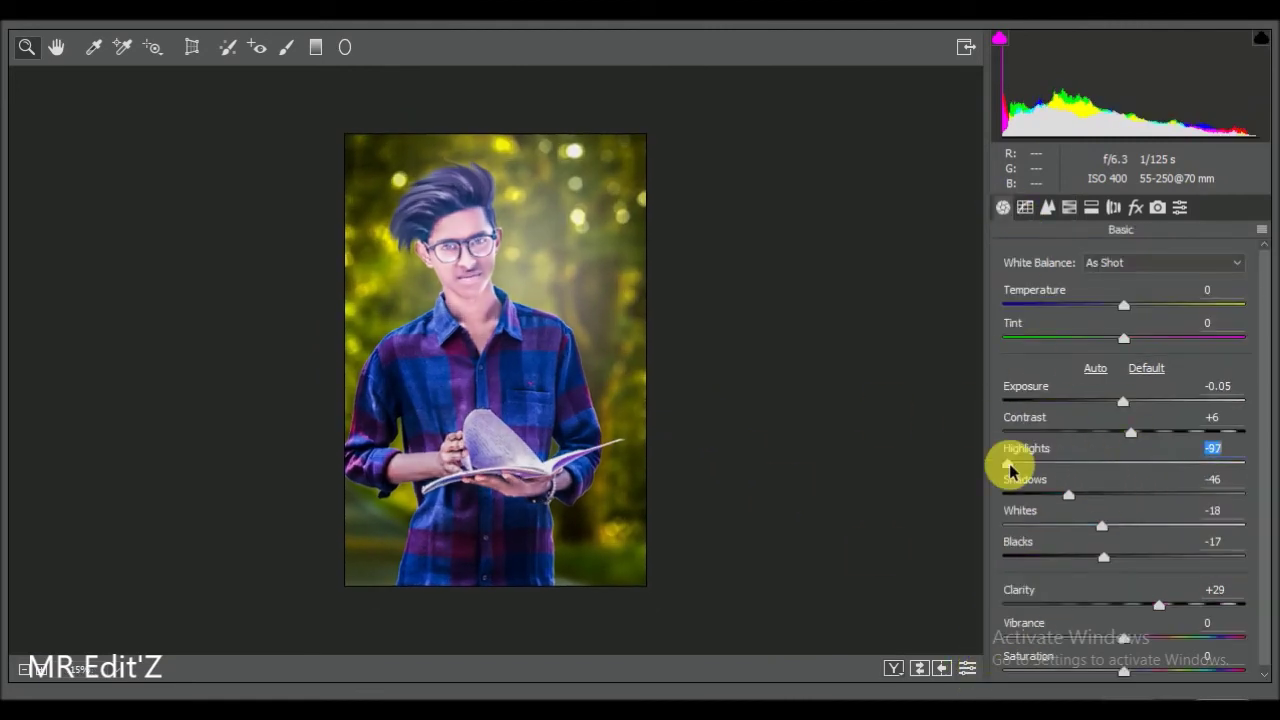
drag(1101, 525, 1106, 525)
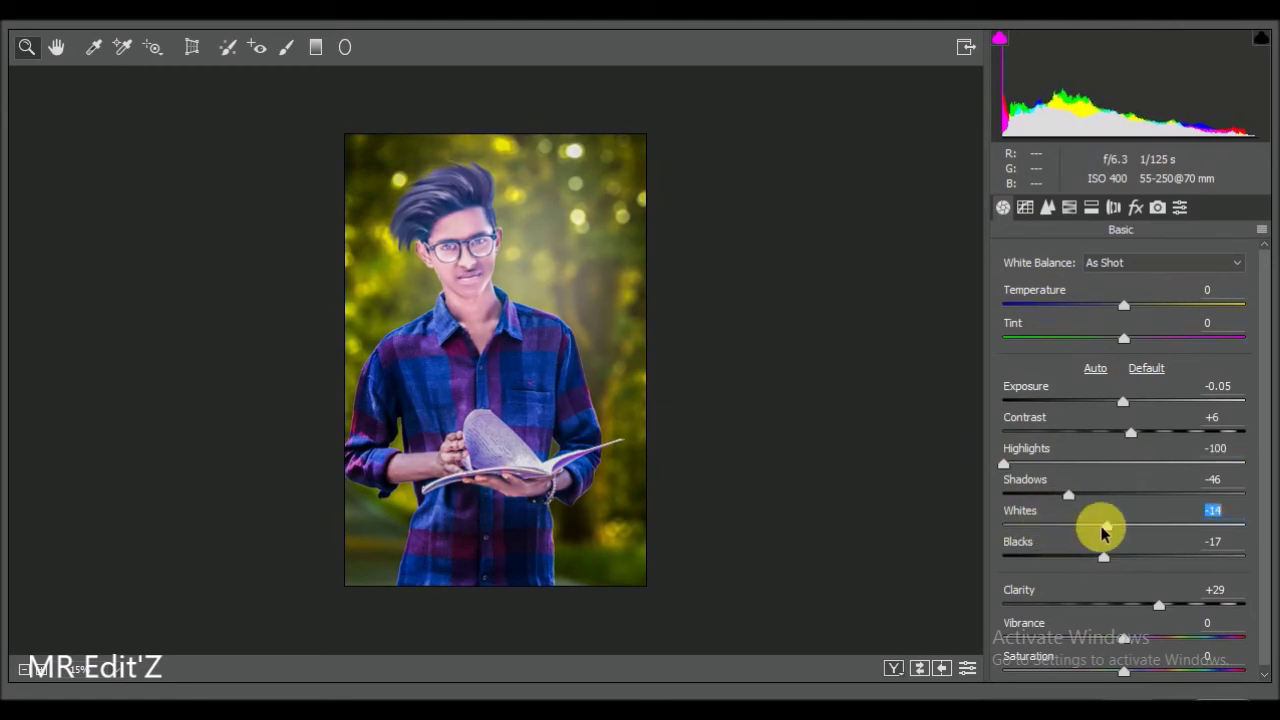
drag(1004, 464, 1033, 466)
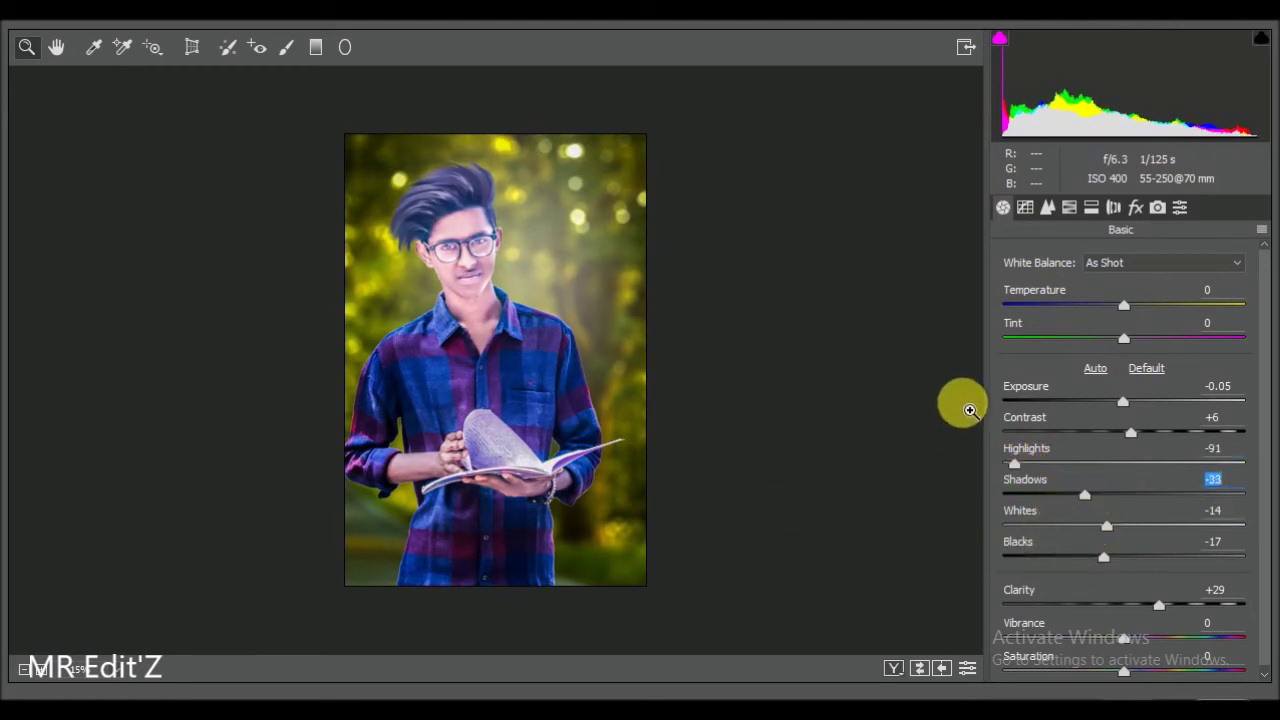
click(1205, 685)
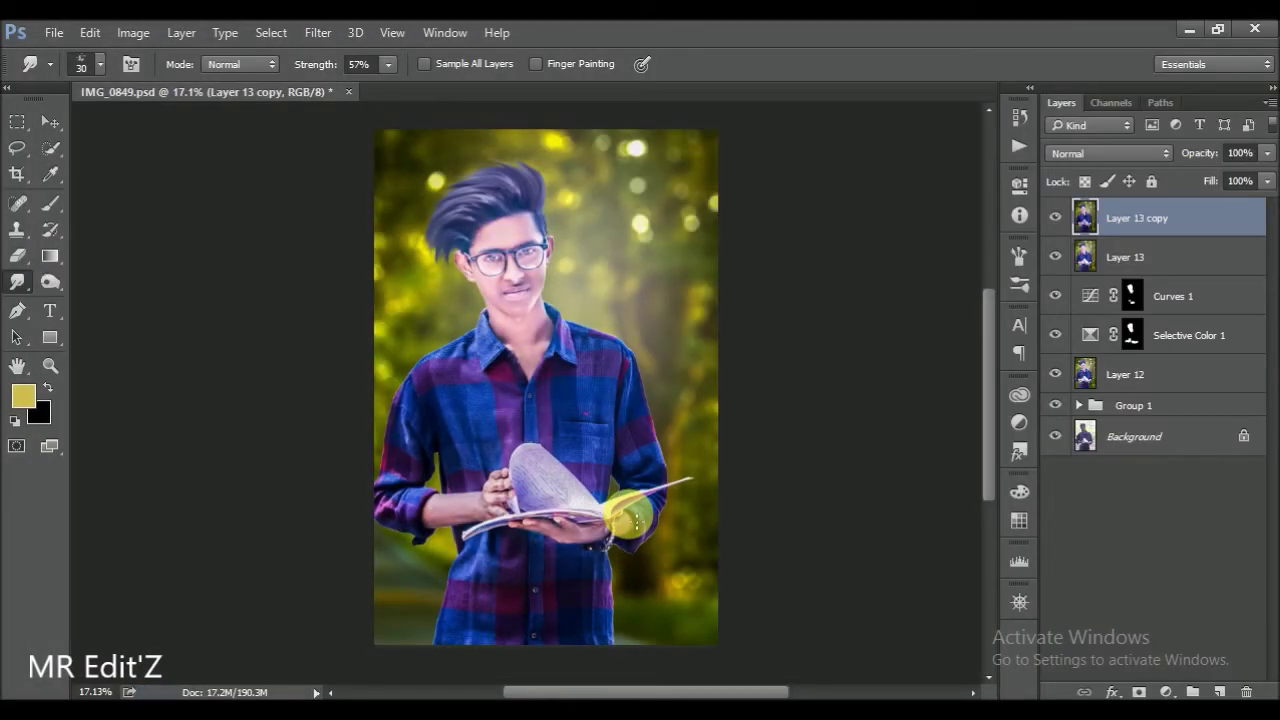
- Reopen the Camera Raw Filter and set Luminance noise reduction to 52
scroll(550, 362, down, 1)
scroll(550, 362, down, 1)
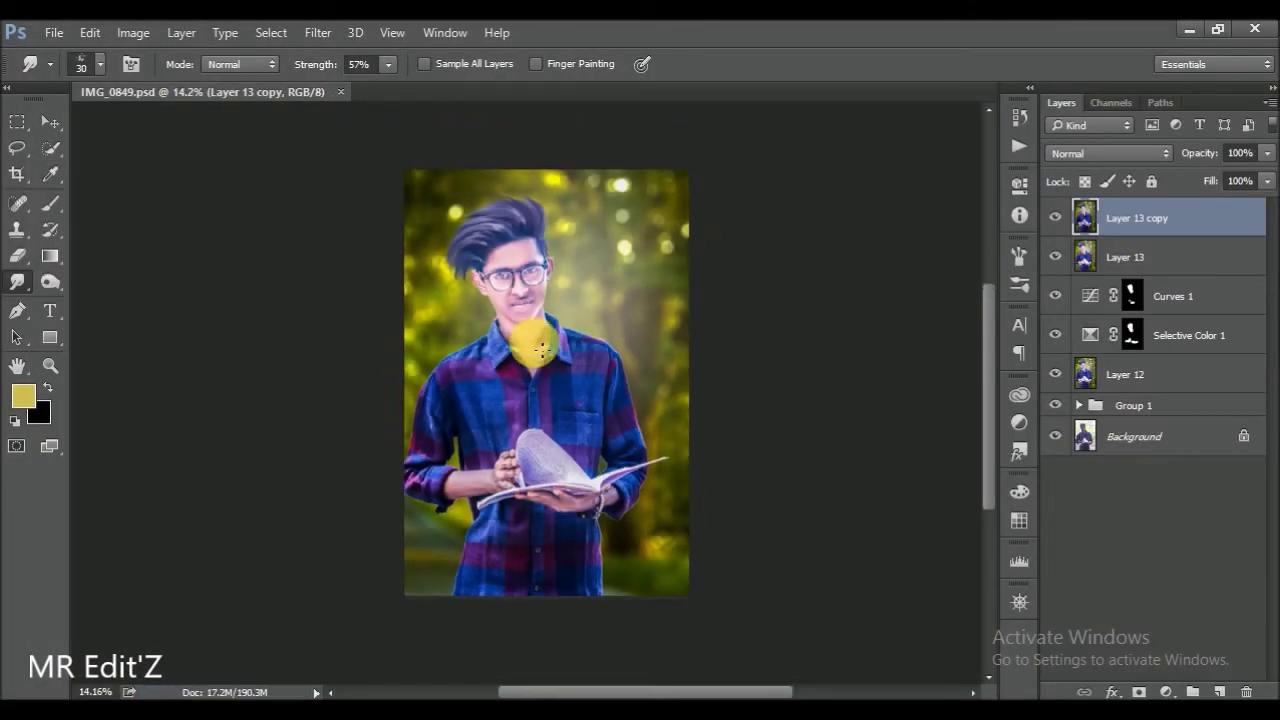
scroll(529, 344, up, 1)
scroll(586, 337, up, 1)
scroll(592, 337, down, 1)
scroll(548, 362, down, 1)
scroll(580, 420, up, 1)
scroll(607, 440, down, 1)
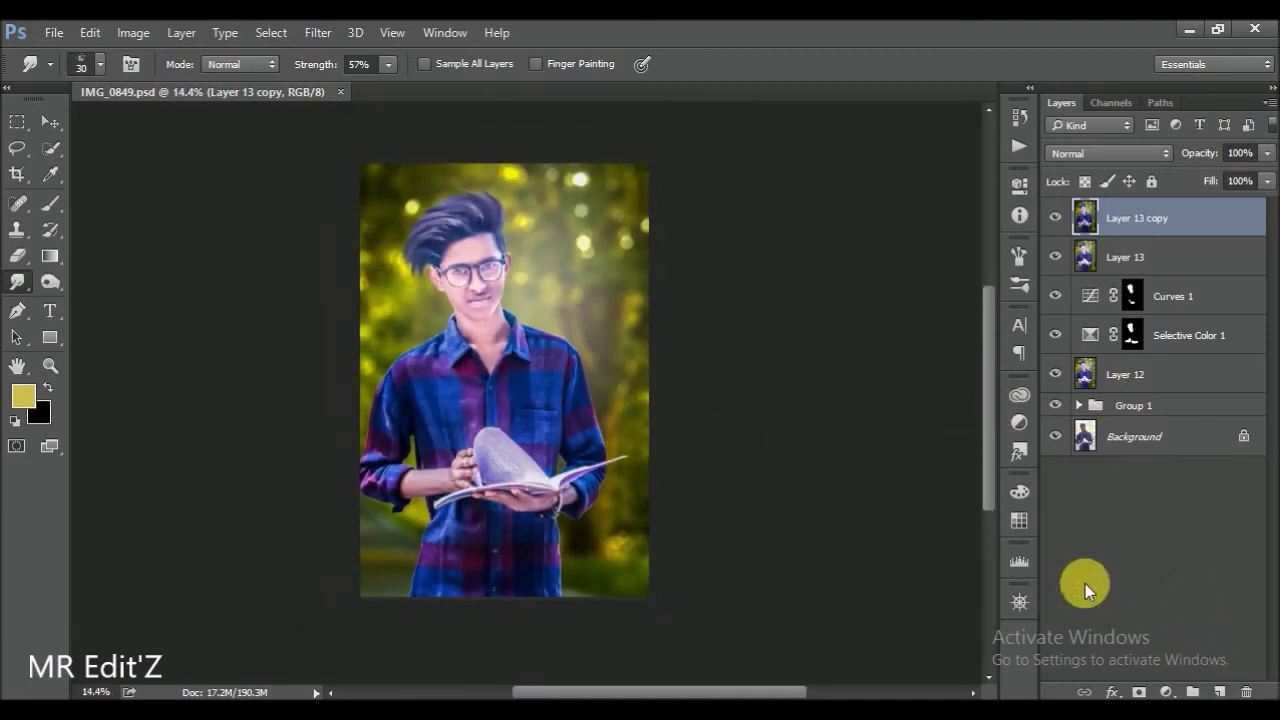
click(317, 32)
click(370, 152)
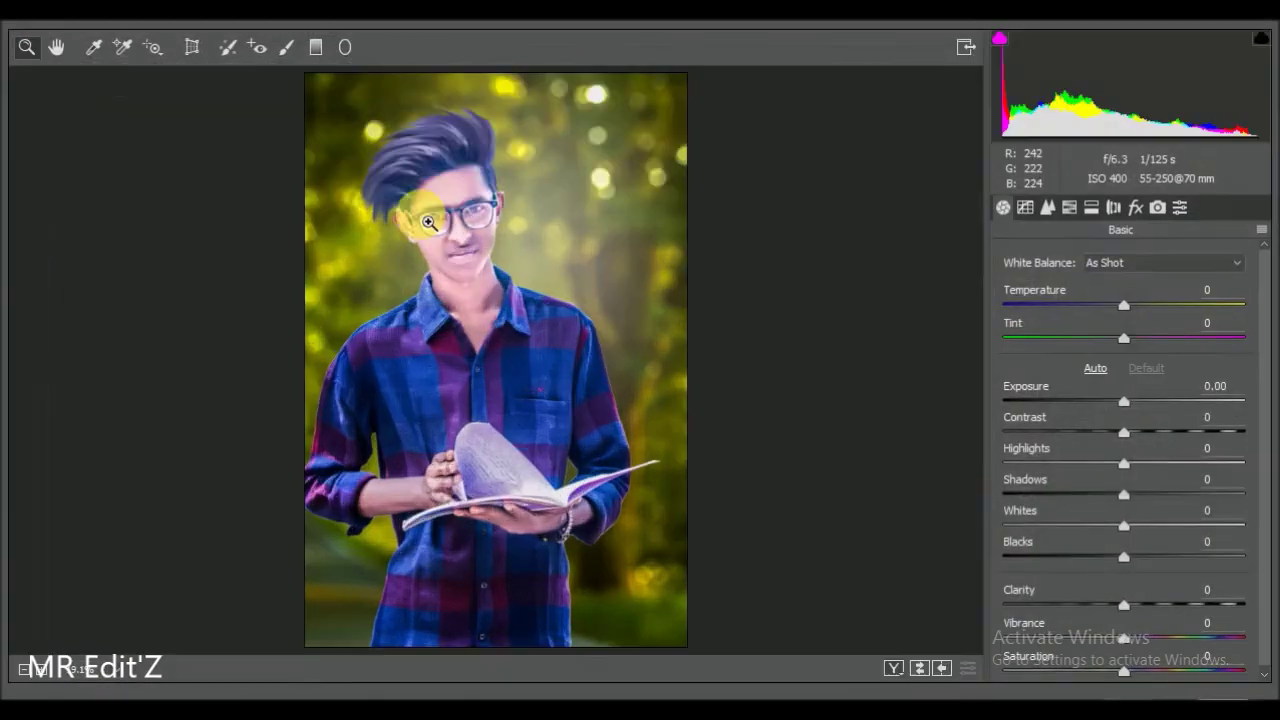
click(577, 407)
click(1049, 207)
drag(1004, 456, 1136, 460)
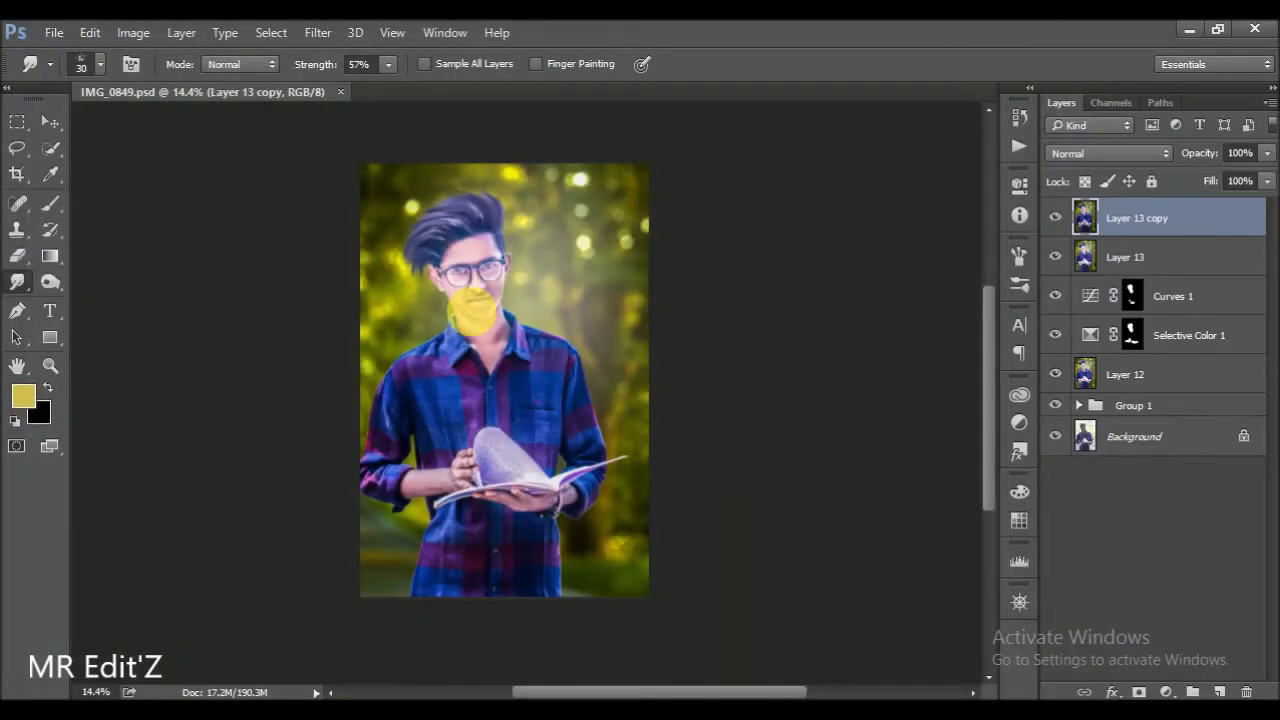
- Save the document and add a new empty Layer 14 at the top of the stack
scroll(488, 296, up, 2)
key(ctrl+s)
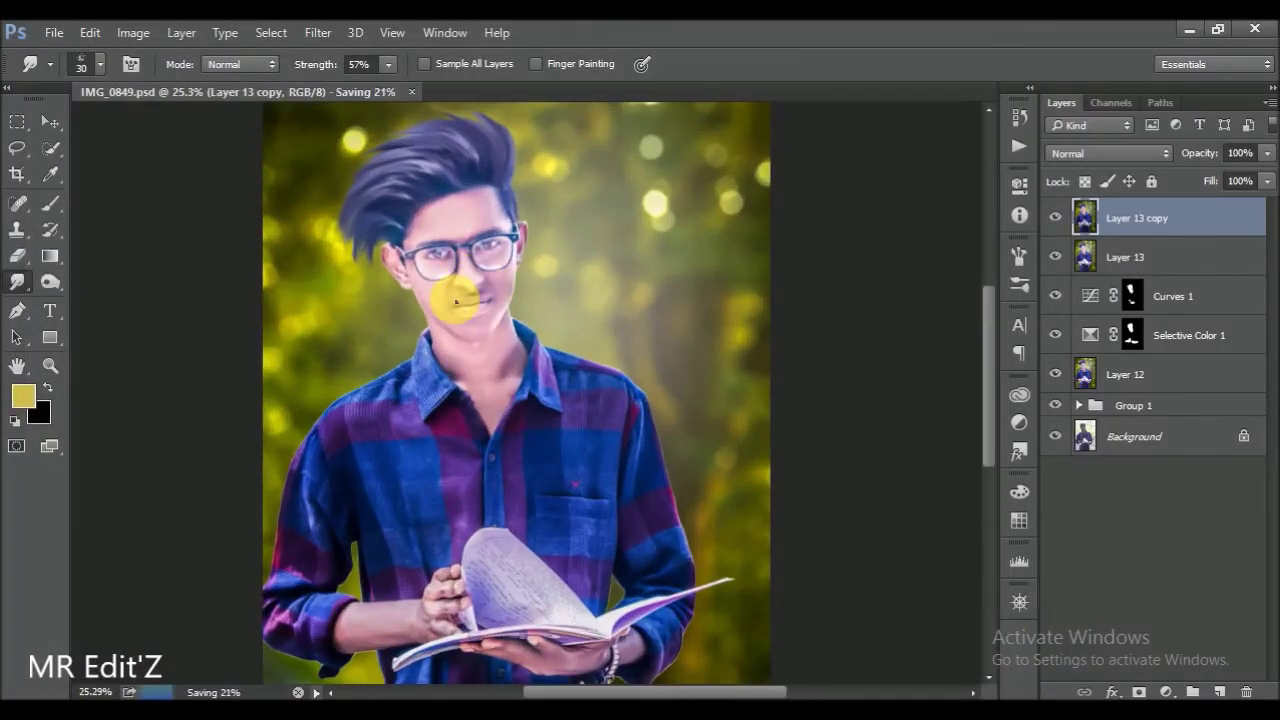
scroll(521, 373, down, 2)
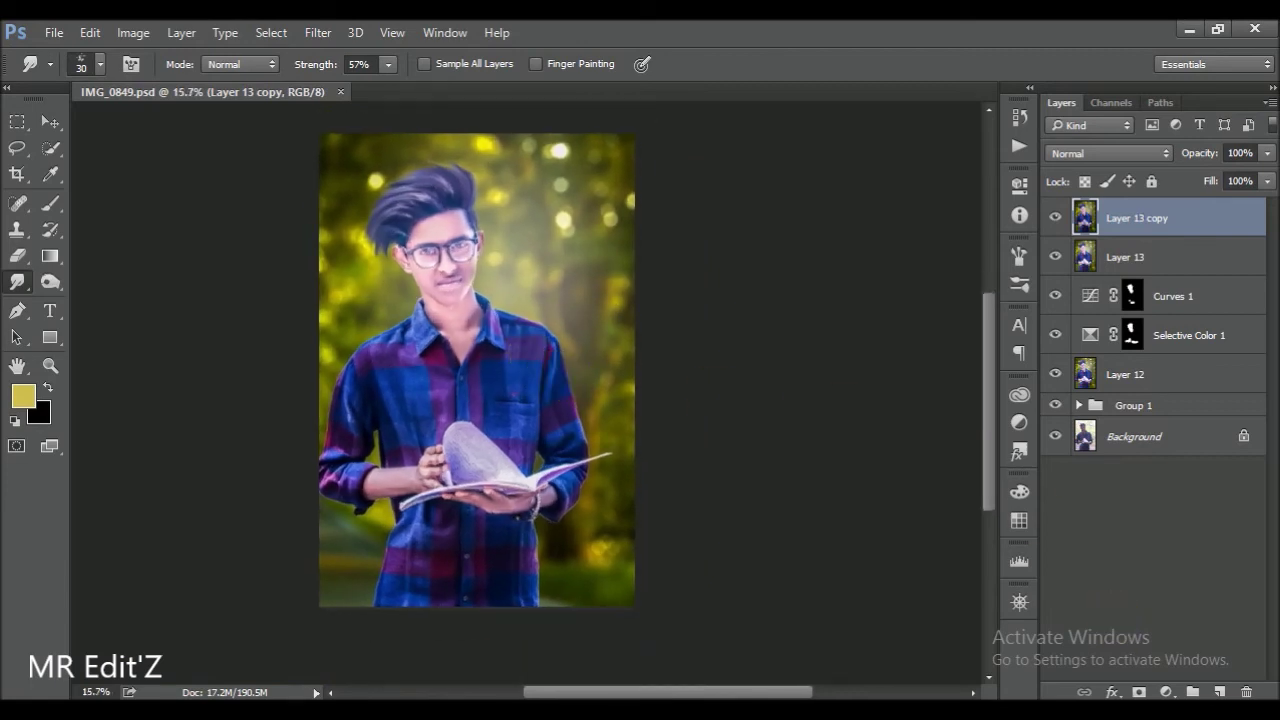
click(1220, 691)
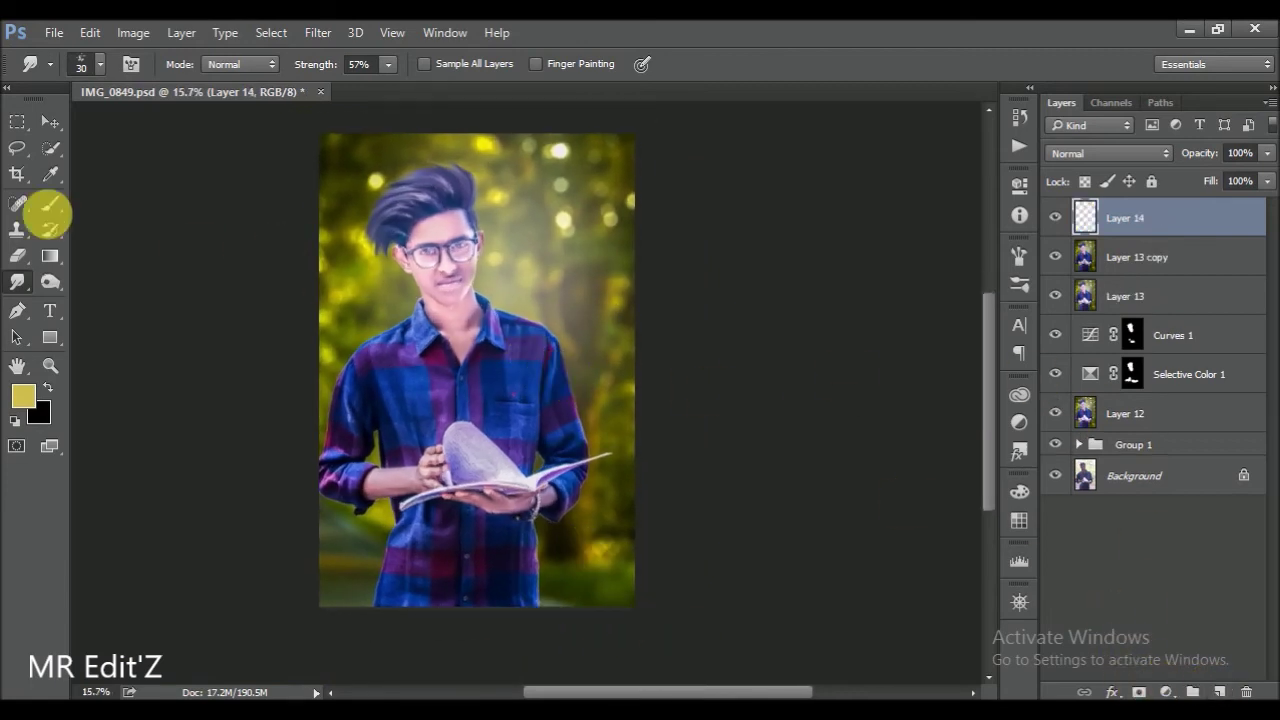
- Paint a soft yellow glow on Layer 14, enlarge it to about 139%, and set Screen blending
click(50, 213)
alt+click(378, 274)
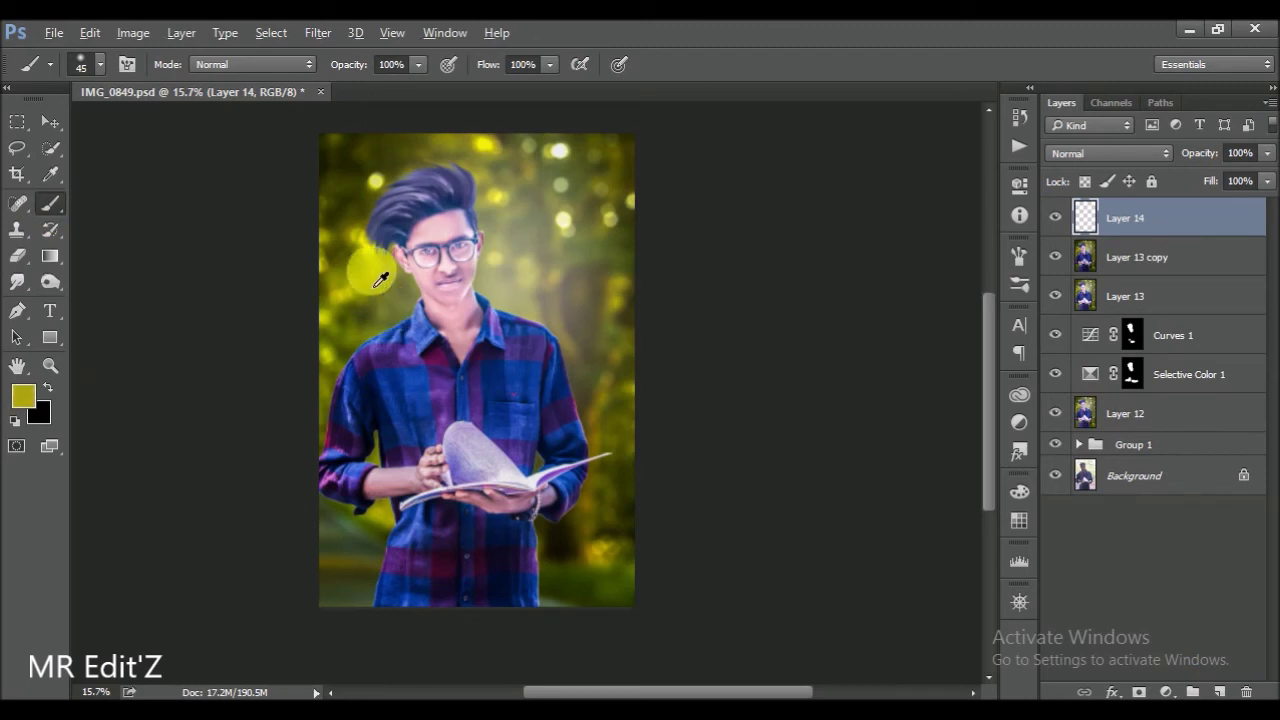
click(497, 355)
click(50, 121)
drag(563, 257, 548, 322)
key(Return)
click(1108, 153)
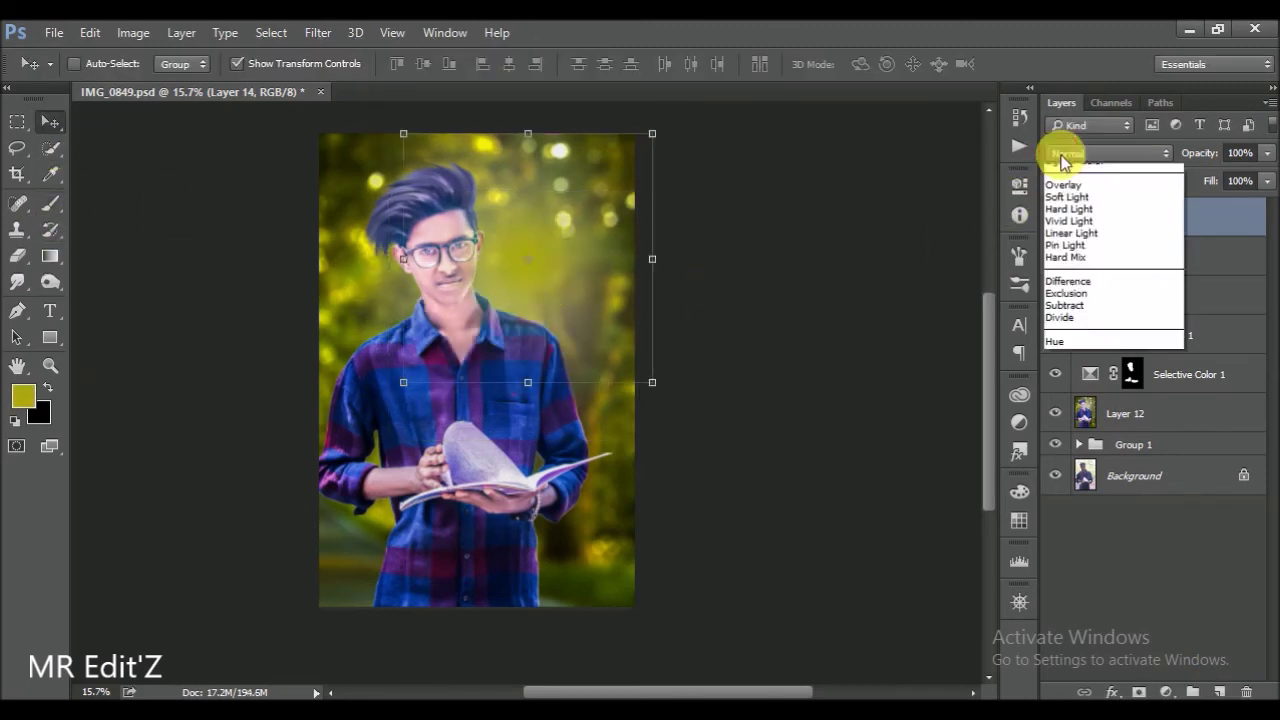
click(1075, 165)
- Enlarge the glow to roughly 143% and move it toward the photo's right side
click(400, 130)
drag(395, 124, 343, 95)
drag(571, 280, 574, 246)
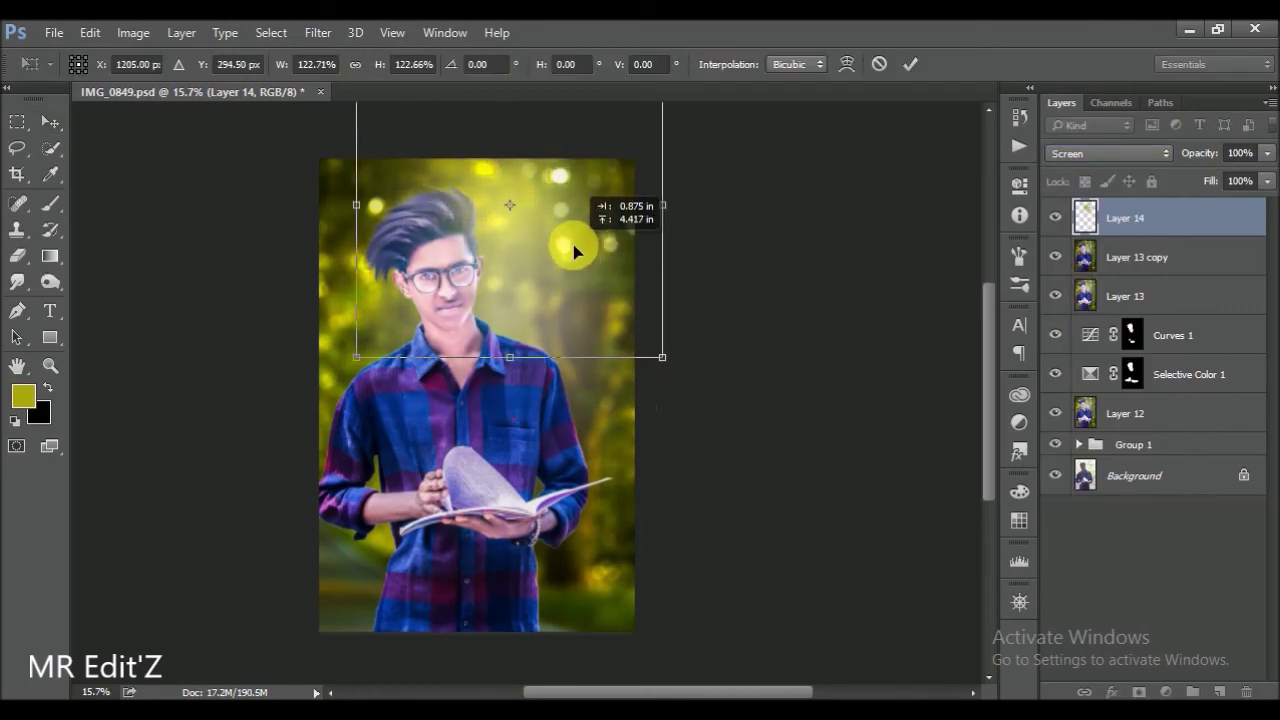
scroll(557, 243, up, 2)
drag(310, 386, 268, 443)
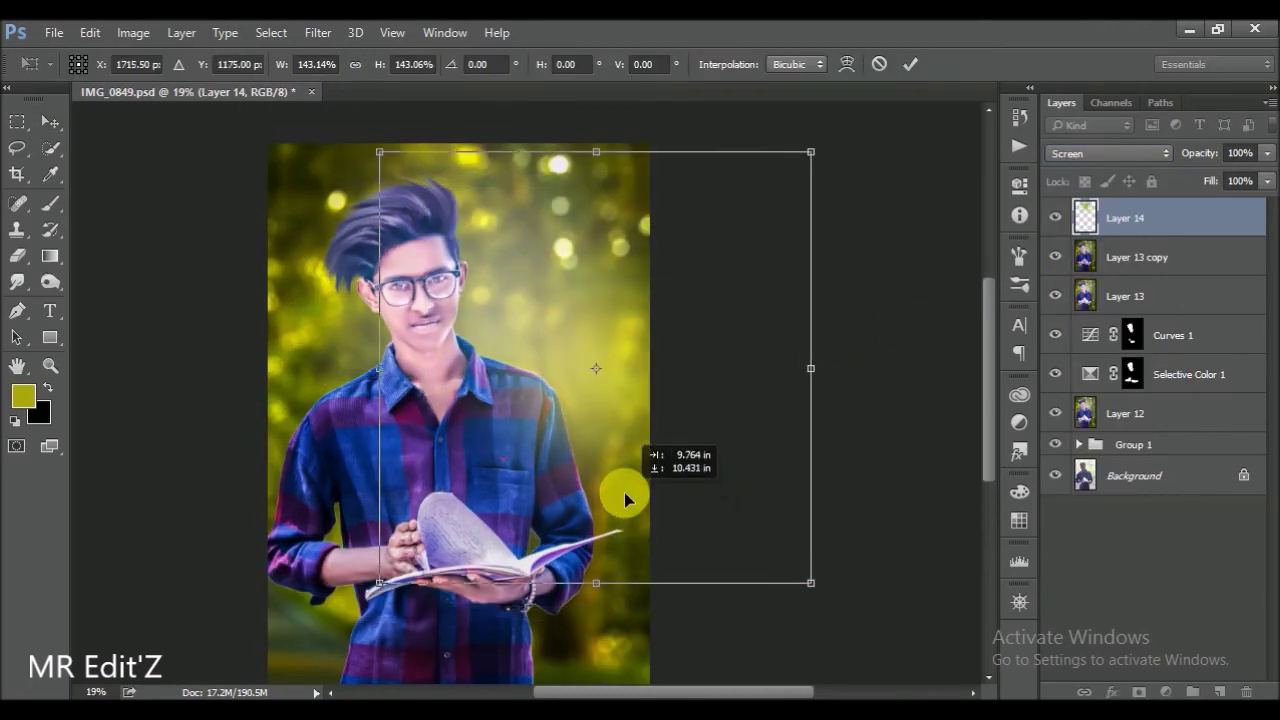
mouse_move(657, 503)
mouse_down()
mouse_move(515, 291)
mouse_move(571, 263)
mouse_move(598, 399)
mouse_move(651, 408)
mouse_up()
scroll(571, 263, down, 2)
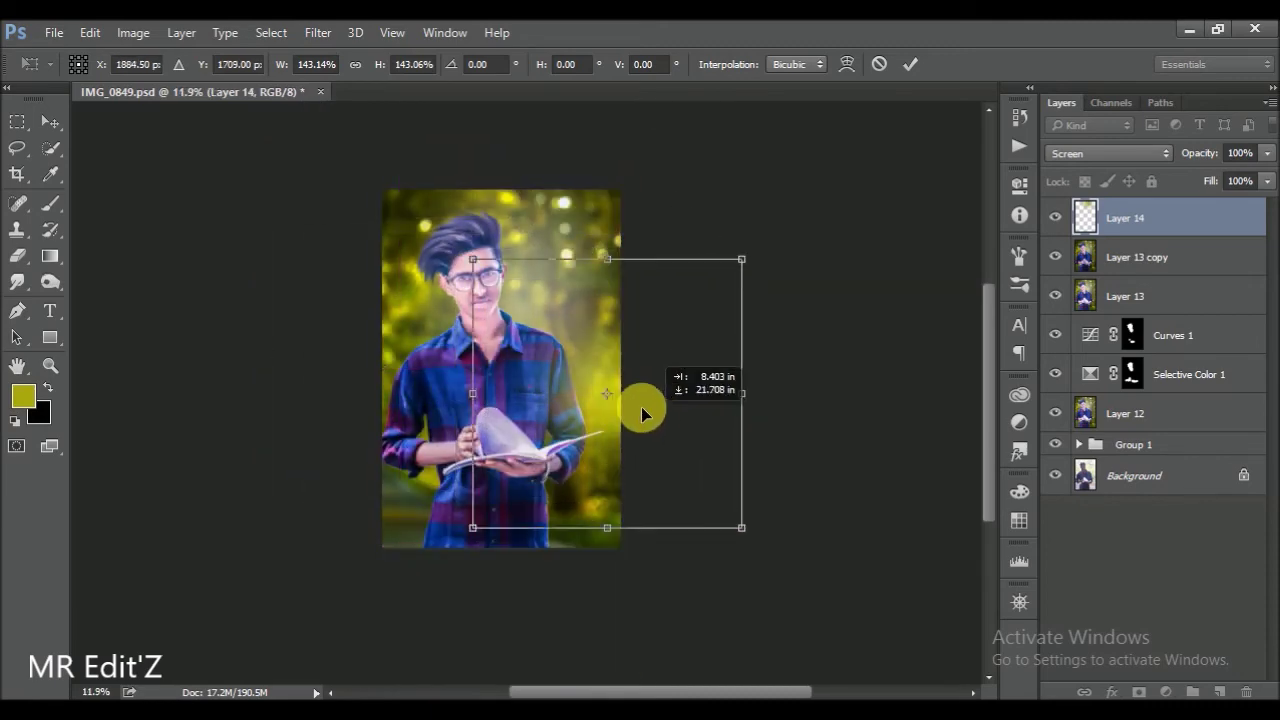
mouse_move(533, 387)
mouse_down()
mouse_move(608, 425)
mouse_move(587, 491)
mouse_move(566, 331)
mouse_move(537, 323)
mouse_move(529, 200)
mouse_up()
key(Return)
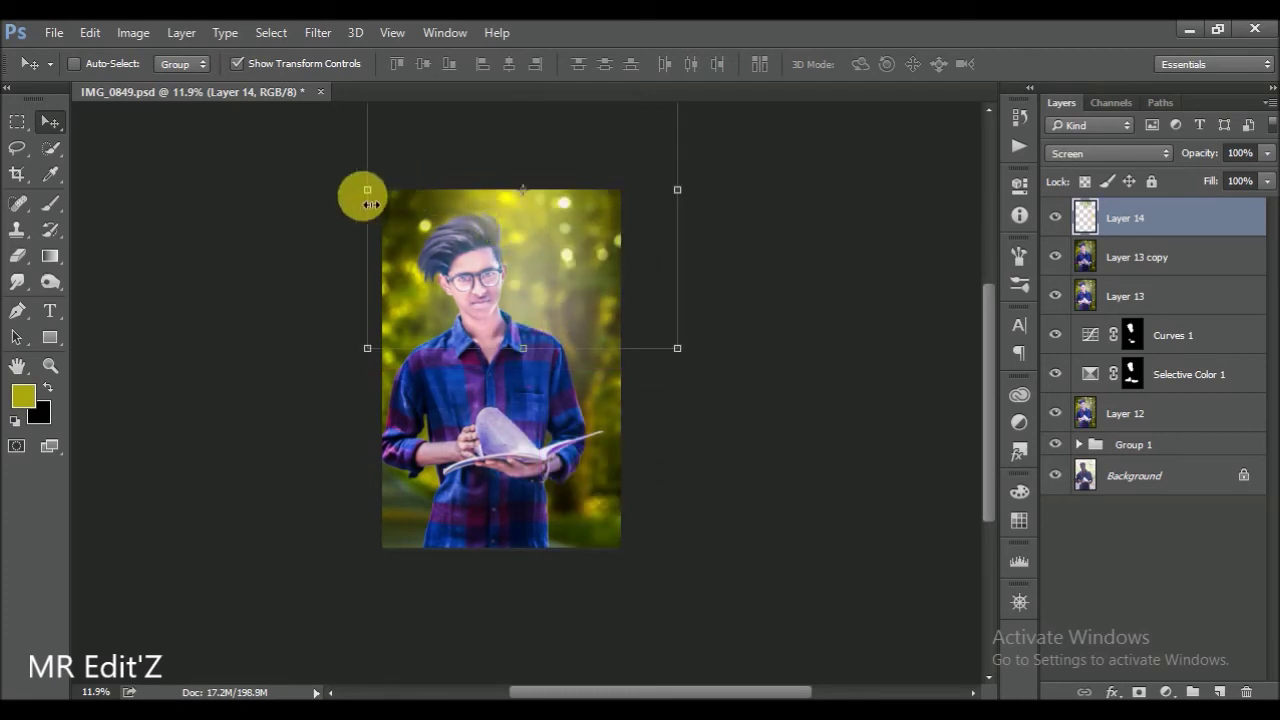
- Shift the glow toward the top of the photo and check it in the Navigator
drag(368, 208, 294, 210)
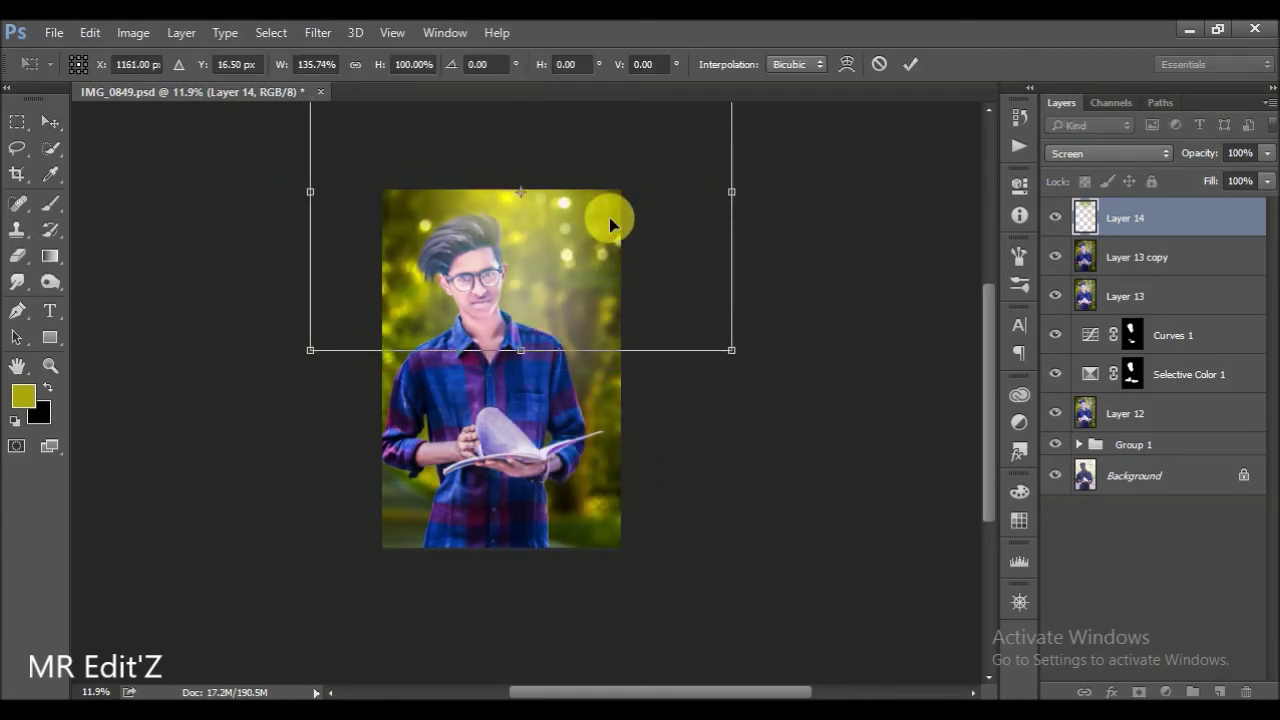
key(Return)
click(1019, 602)
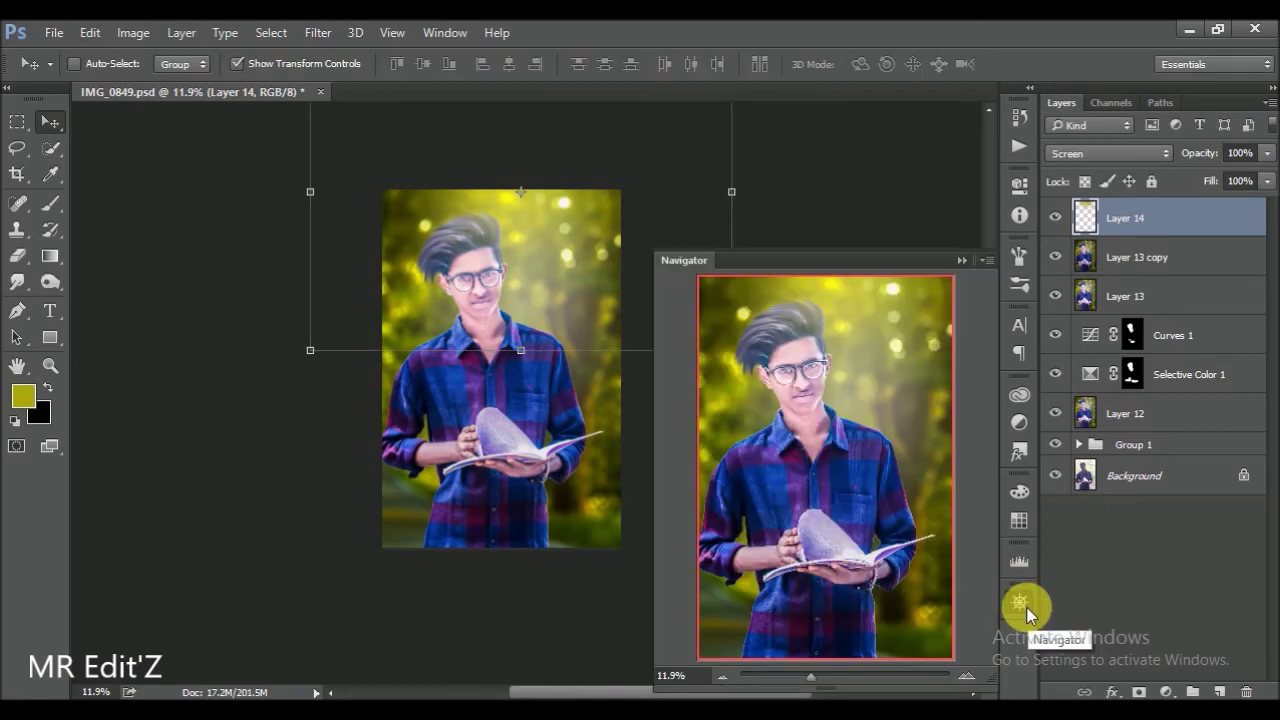
click(486, 334)
scroll(486, 334, up, 1)
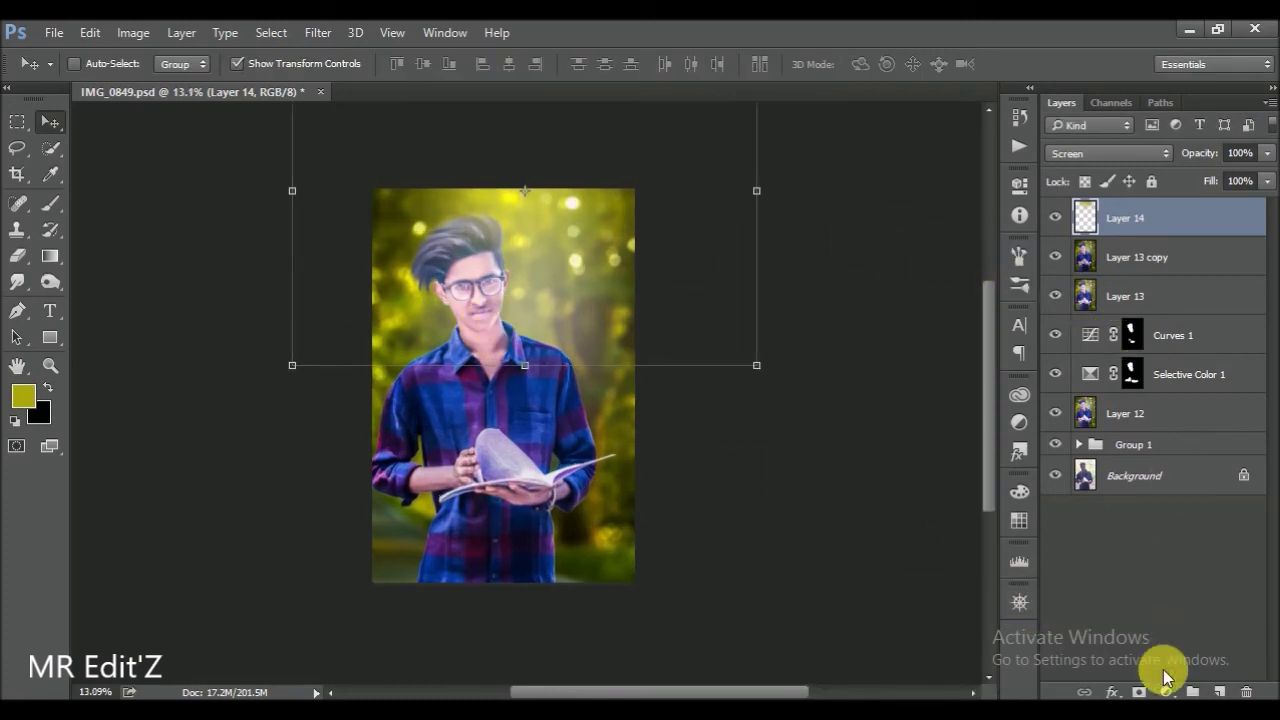
- Add an Exposure adjustment layer with its offset left near zero
click(1166, 692)
click(1143, 397)
click(857, 324)
drag(857, 324, 851, 324)
click(1019, 184)
- Add a yellow Solid Color fill layer in Lighten mode at 10% opacity
click(1166, 692)
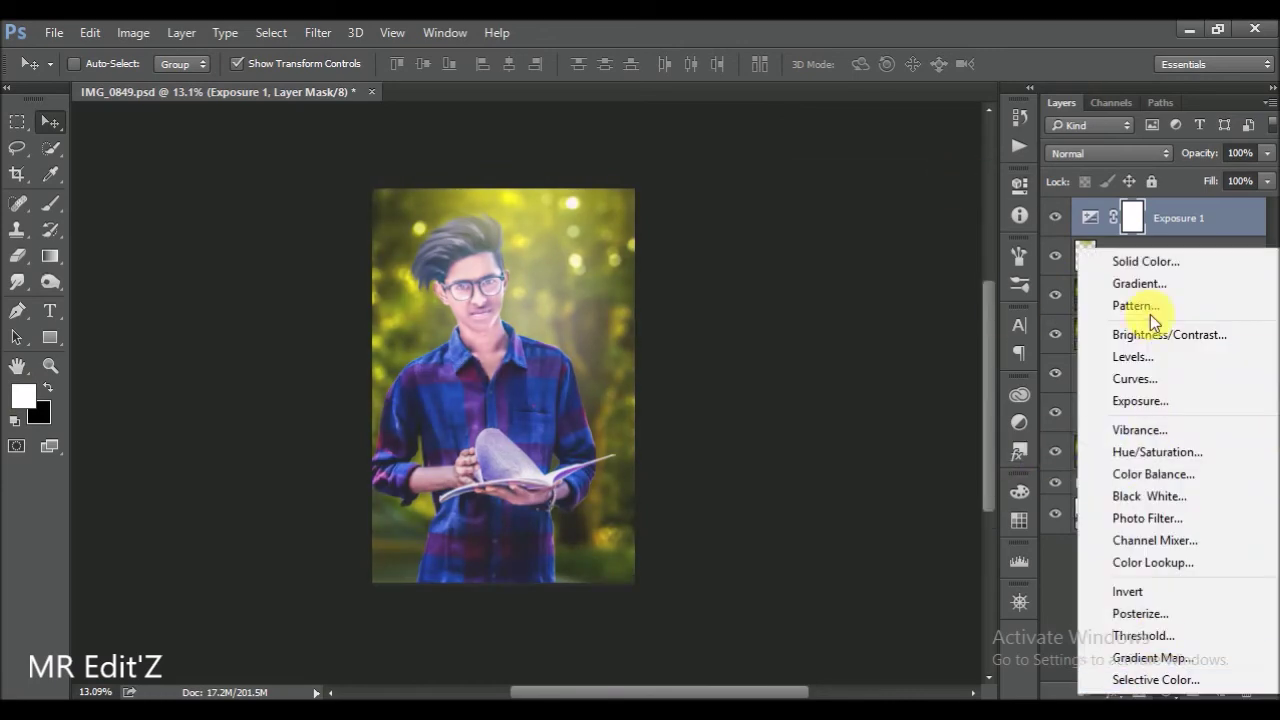
click(1145, 261)
click(1151, 214)
click(1108, 153)
click(1112, 262)
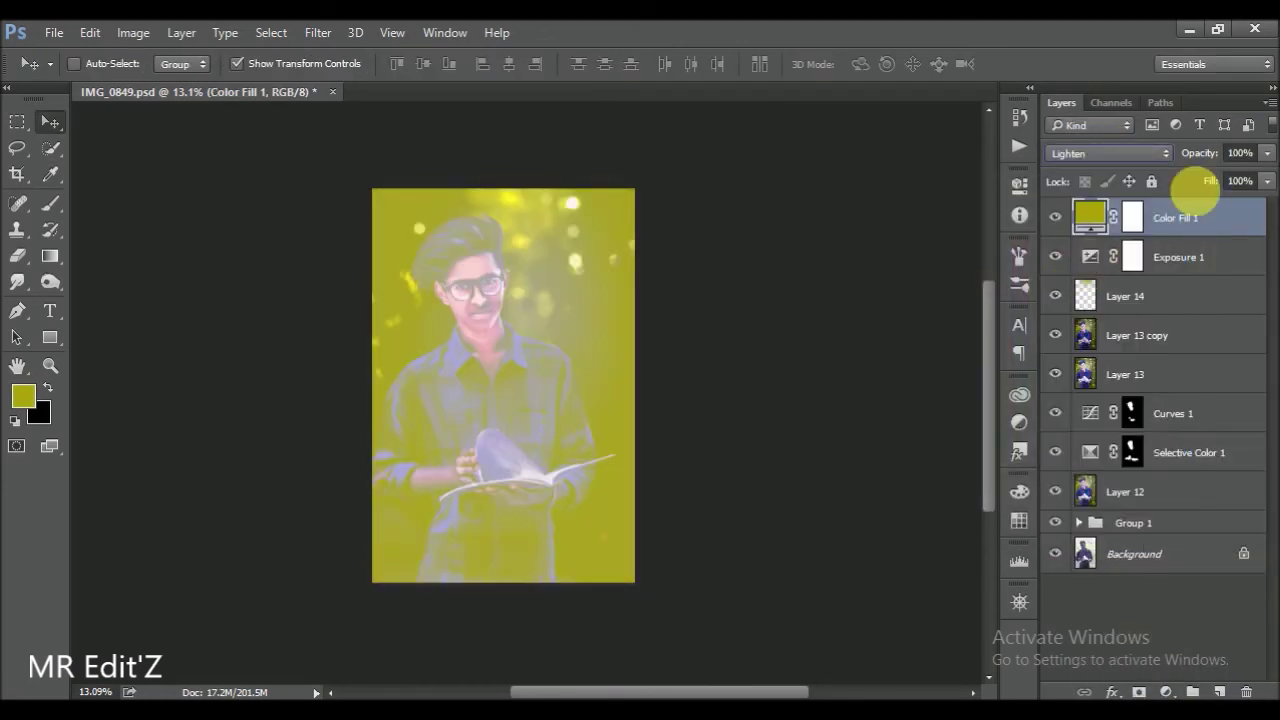
click(1240, 153)
text(0)
key(Return)
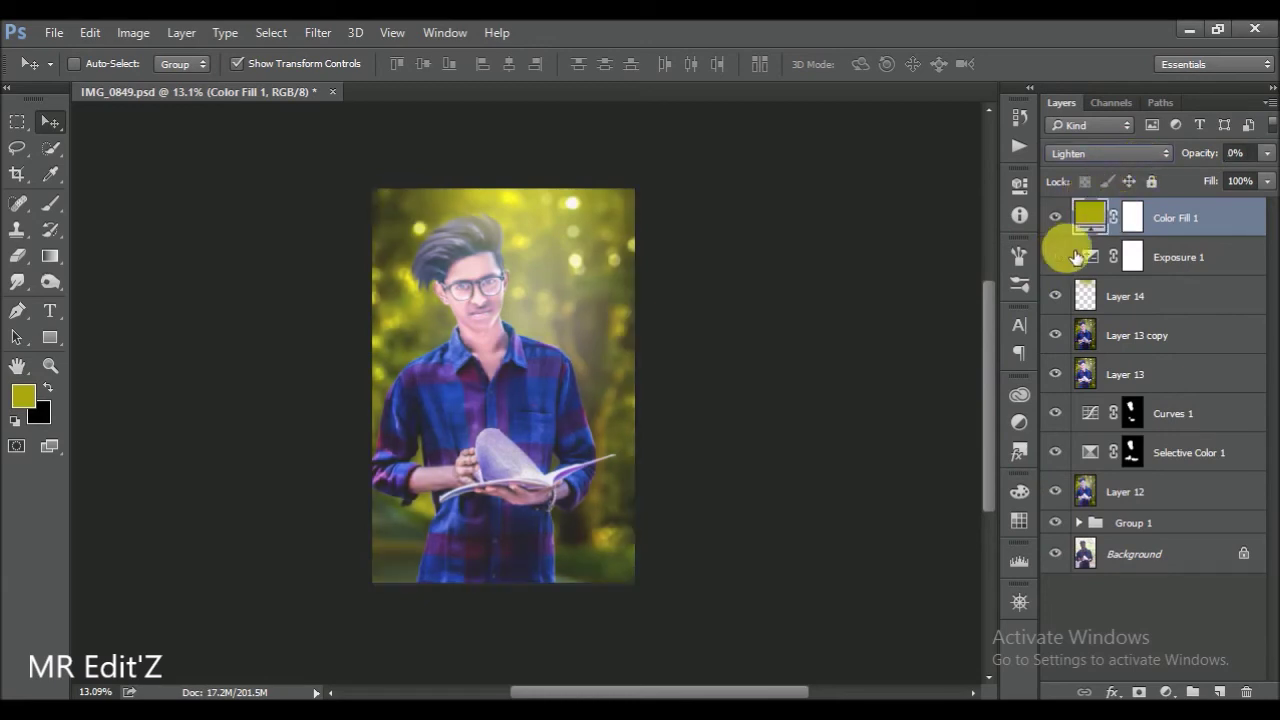
- Hide Exposure 1, then select and duplicate the Layer 14 glow
click(1055, 257)
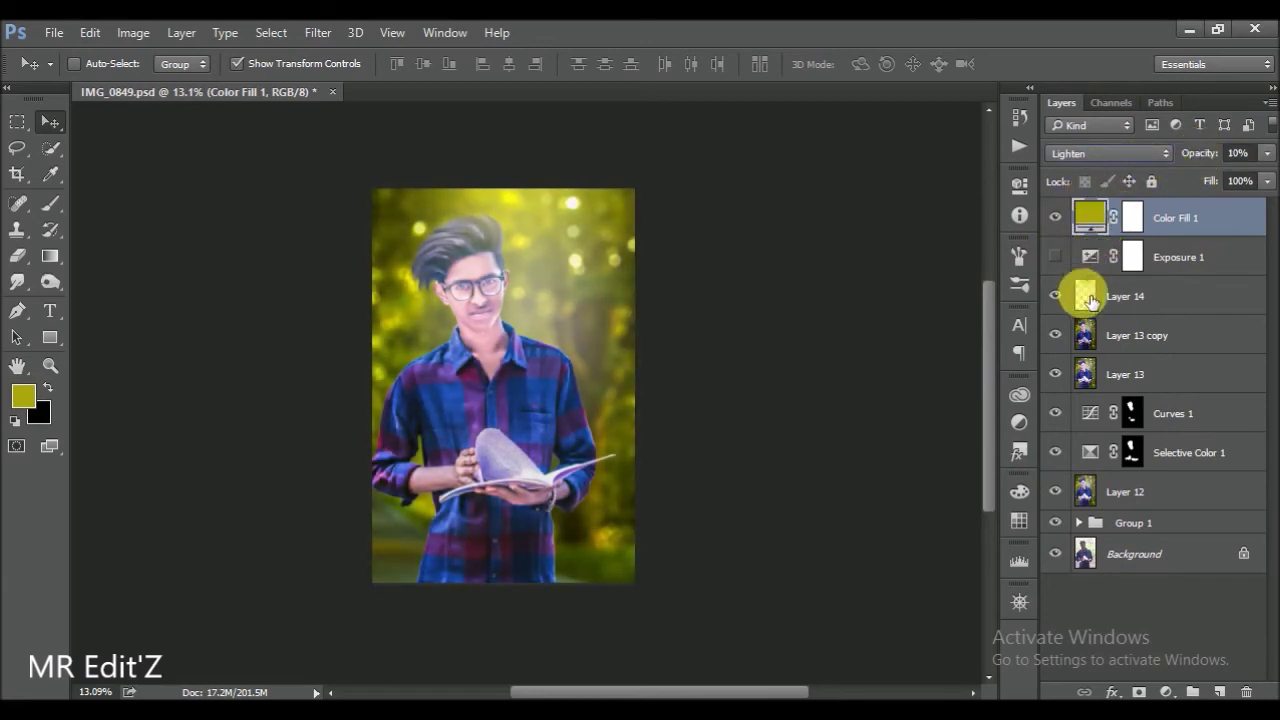
click(1072, 292)
key(ctrl+j)
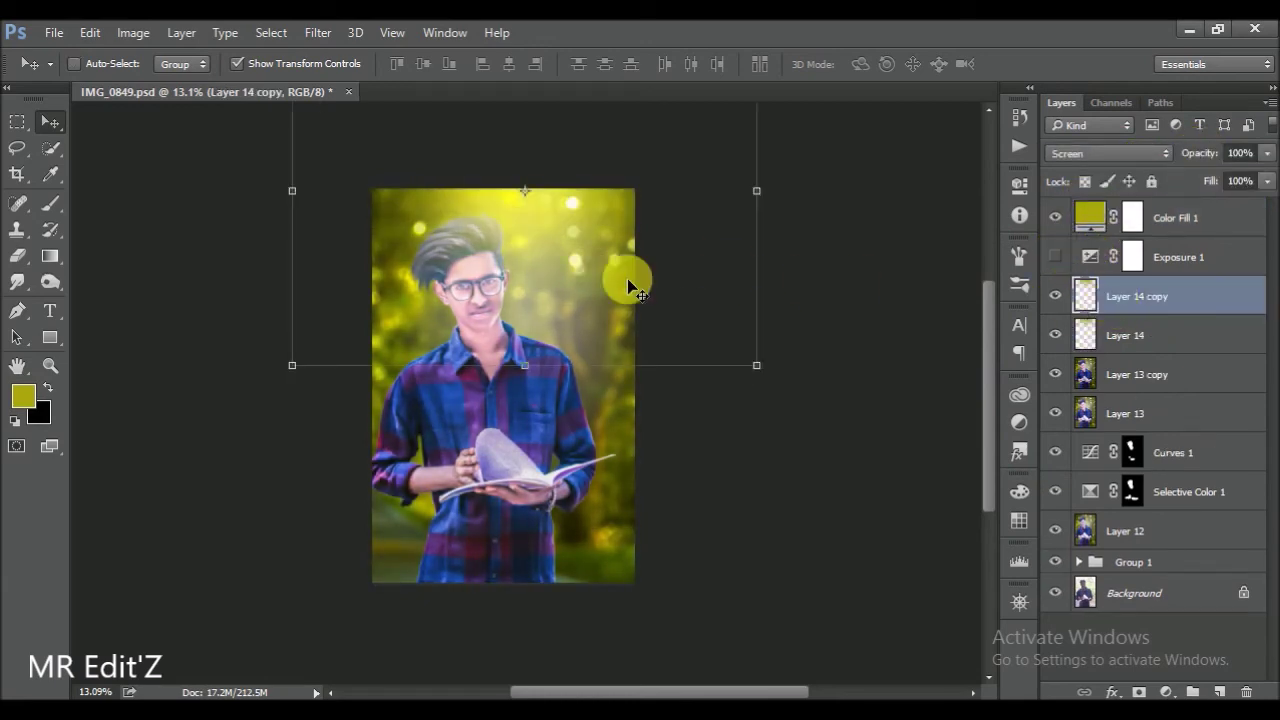
- Shrink the glow copy to about 69%, merge it with Layer 14 in Screen mode, and save
key(ctrl+t)
mouse_move(756, 365)
mouse_down()
mouse_move(592, 220)
mouse_move(668, 250)
mouse_up()
key(Return)
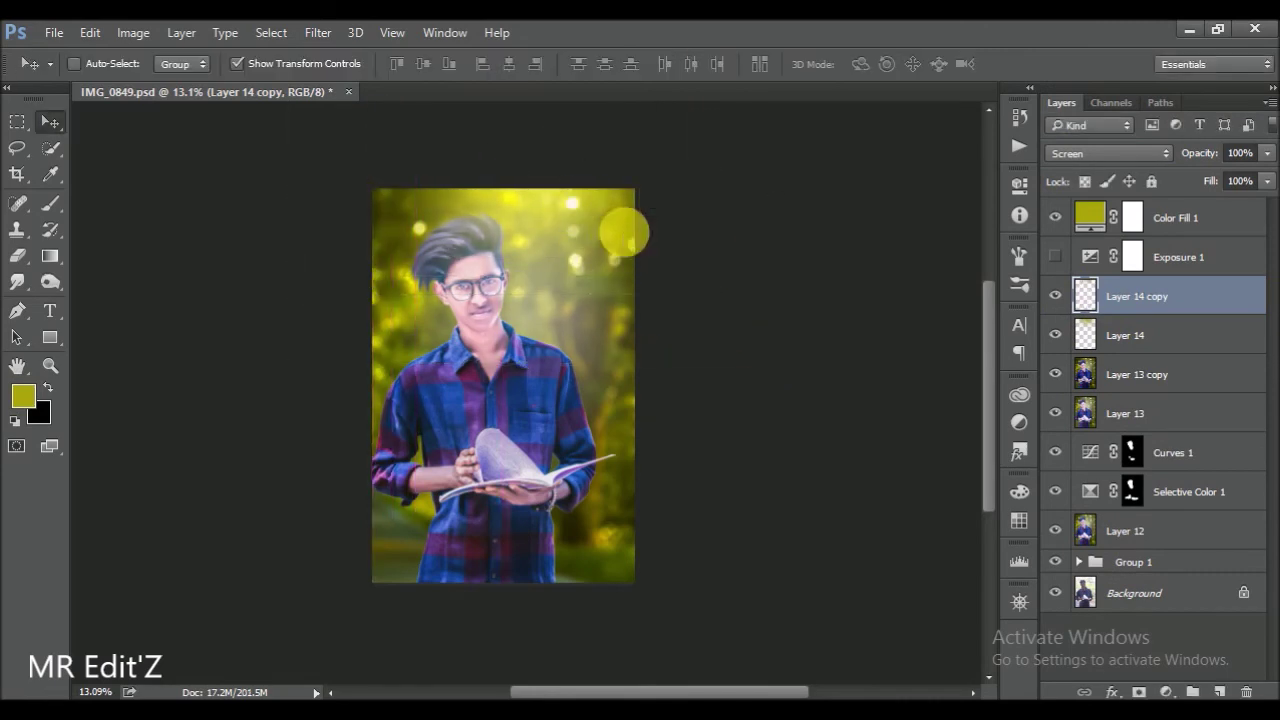
shift+click(1128, 332)
right_click(1132, 325)
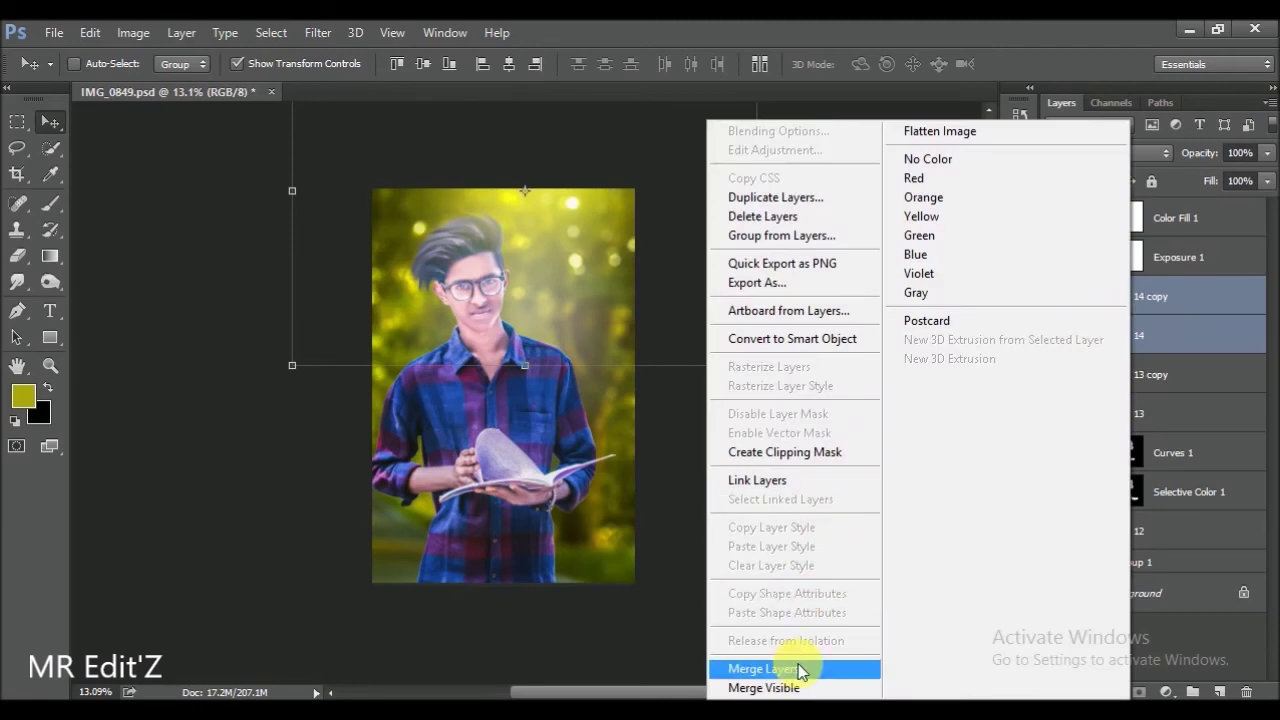
click(763, 668)
click(1105, 153)
click(1095, 298)
key(ctrl+s)
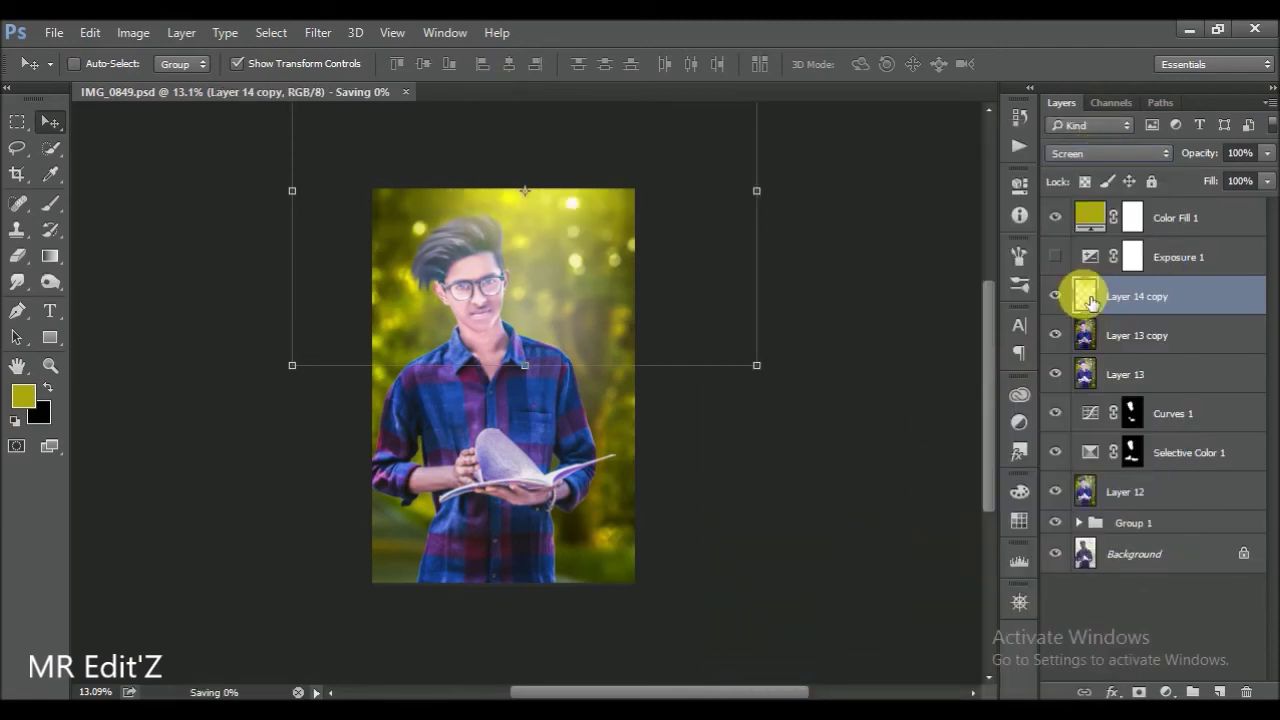
- Recolour the merged glow with Hue/Saturation: hue -27, saturation +44
click(133, 32)
mouse_move(170, 198)
click(459, 198)
drag(938, 298, 910, 298)
drag(938, 350, 955, 350)
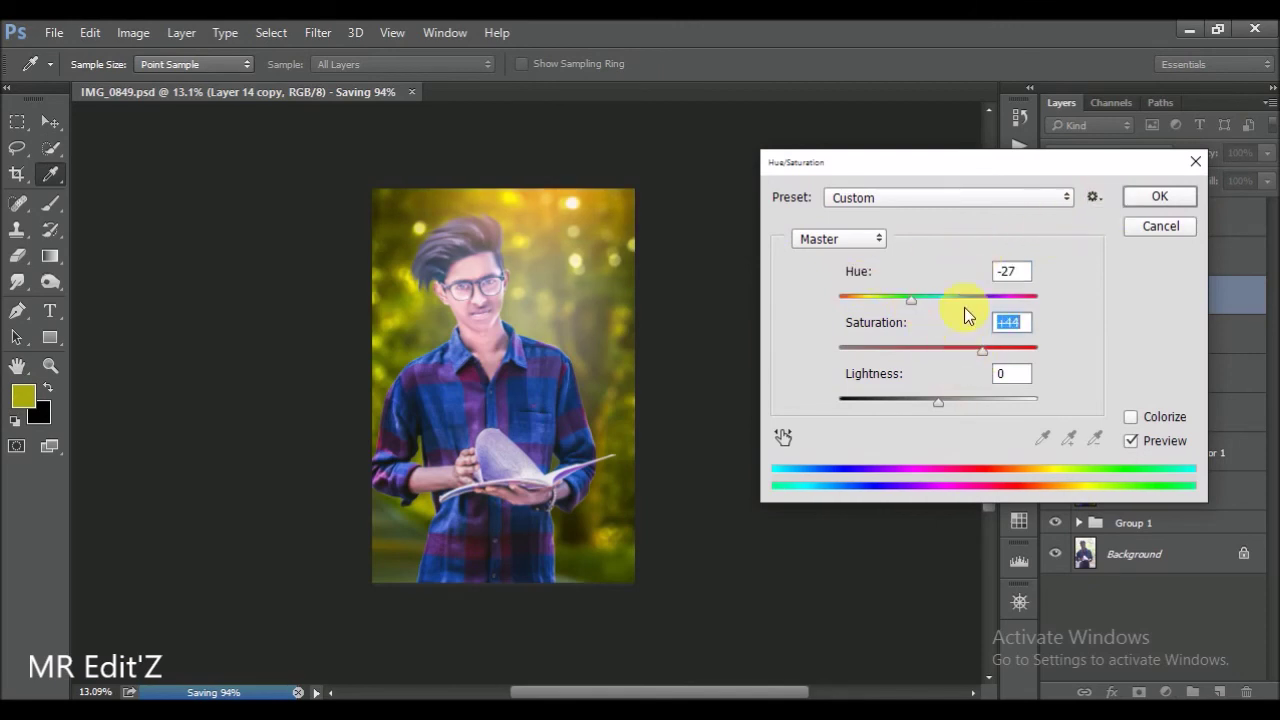
click(1150, 198)
- Stretch the glow to about 143% height and shift it over the photo's upper right
key(v)
drag(537, 371, 537, 406)
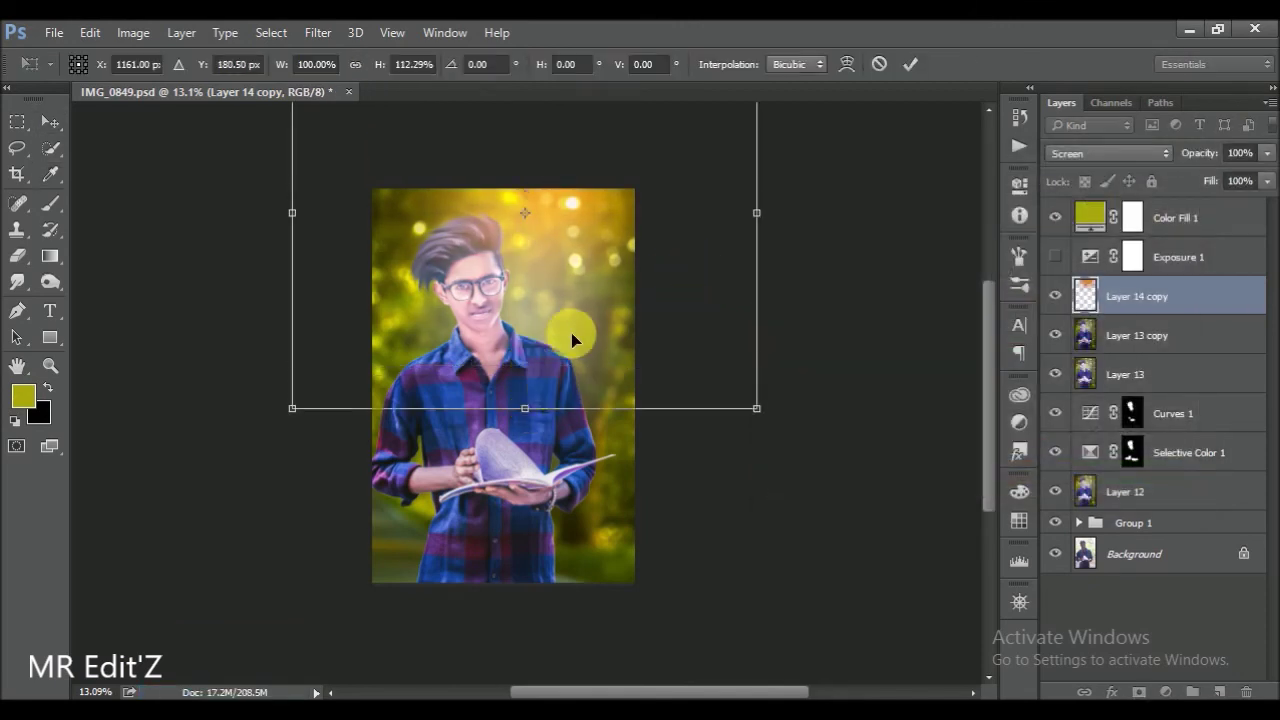
drag(571, 334, 576, 347)
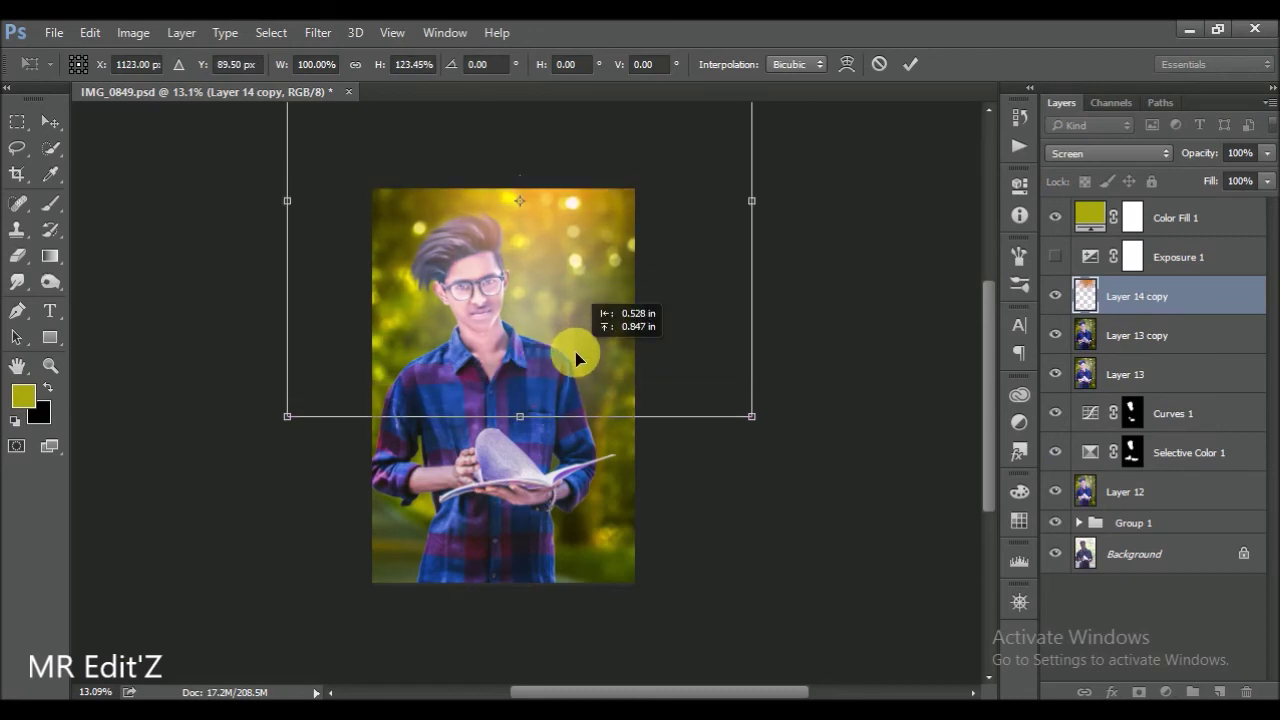
drag(531, 429, 531, 497)
mouse_move(586, 443)
mouse_down()
mouse_move(590, 397)
mouse_move(567, 326)
mouse_up()
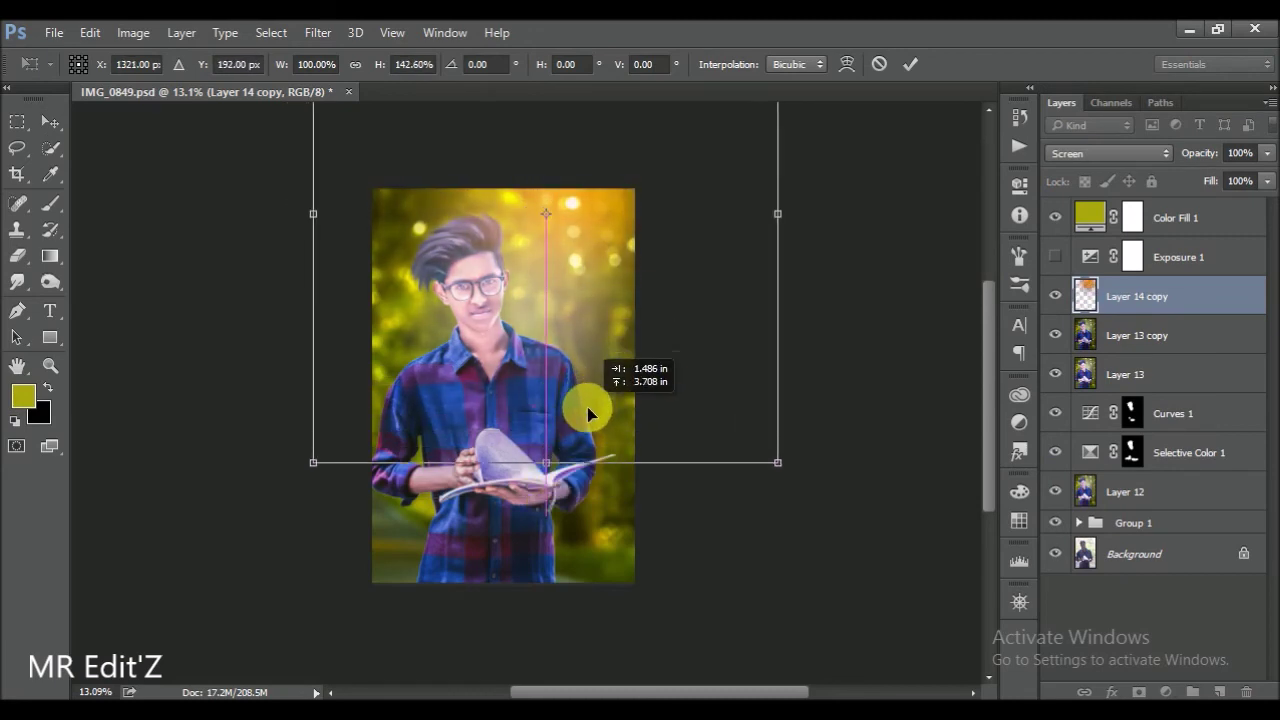
key(Return)
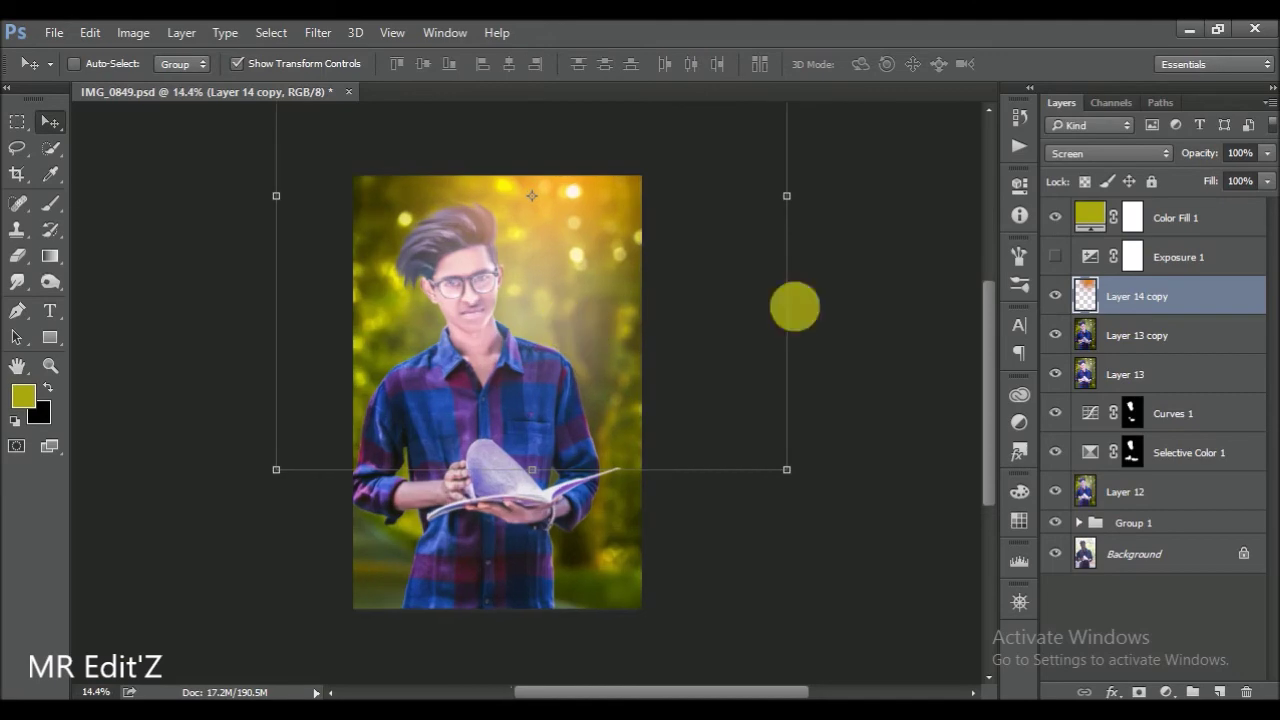
- Select Layer 13 copy and launch the Camera Raw Filter on it
click(1137, 335)
click(318, 32)
click(371, 150)
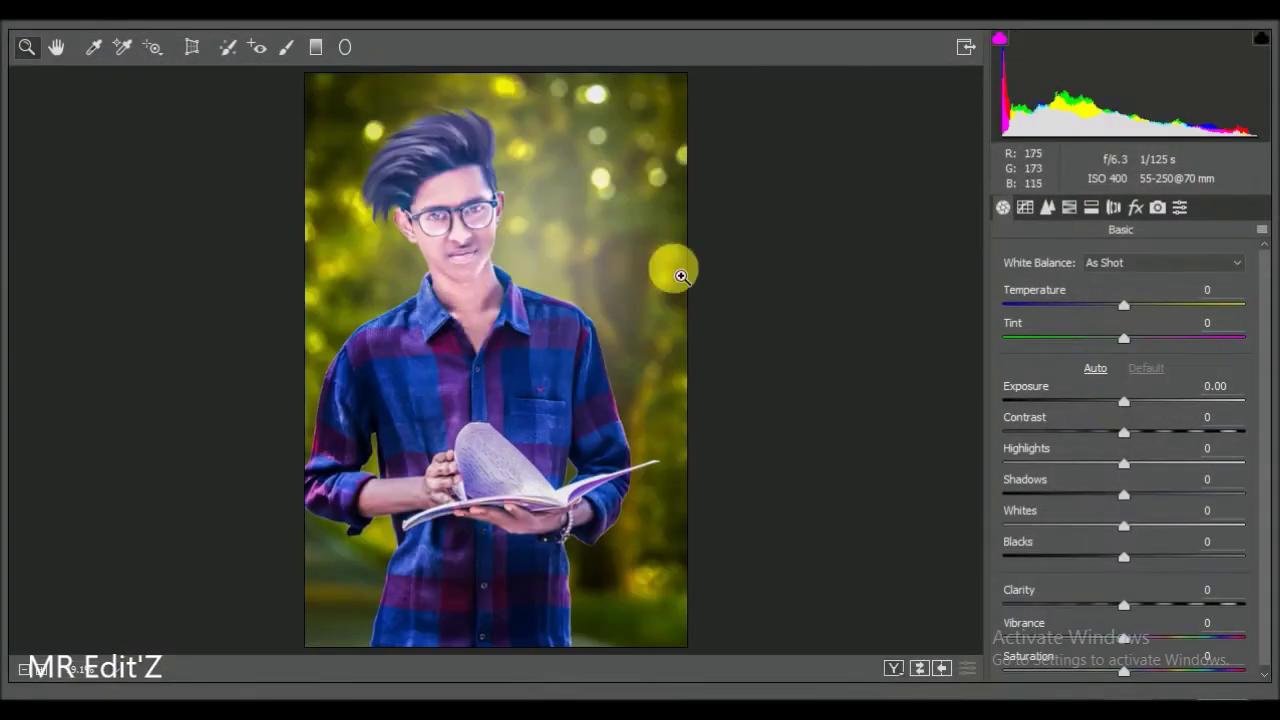
- Raise the Oranges hue to +55 in Camera Raw's HSL panel and apply the filter
click(1047, 207)
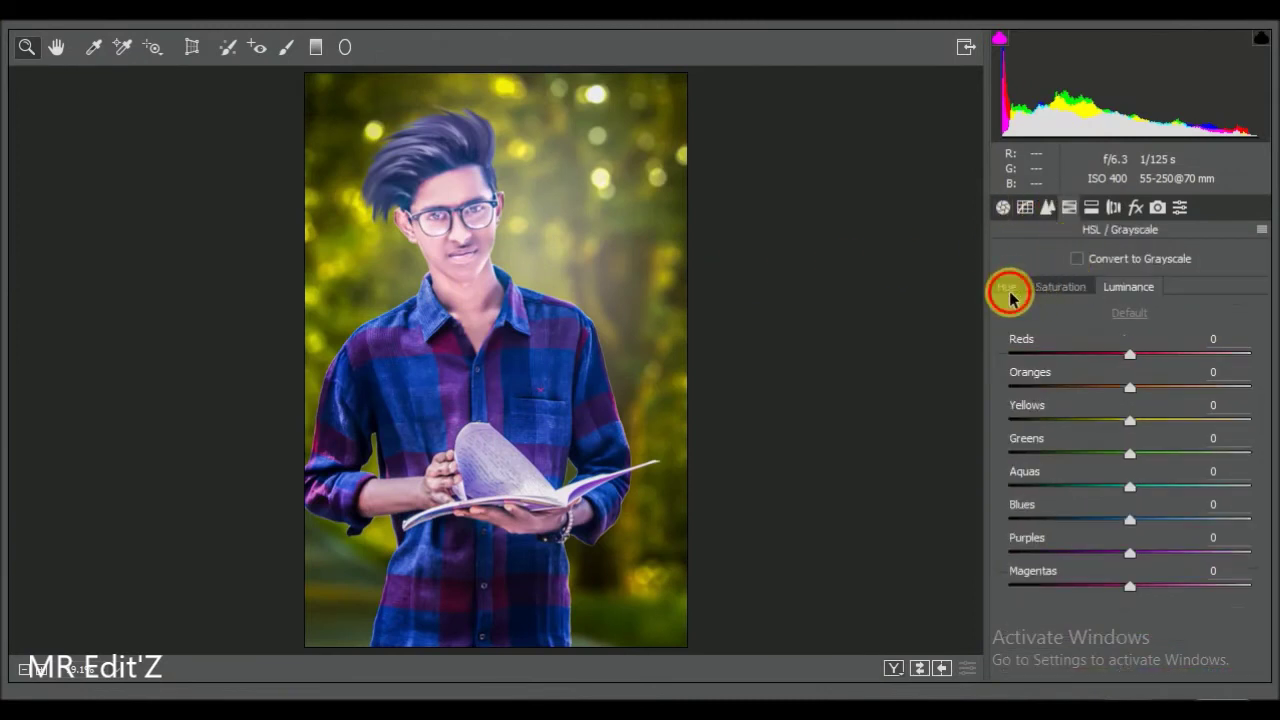
click(1006, 287)
drag(1130, 388, 1172, 388)
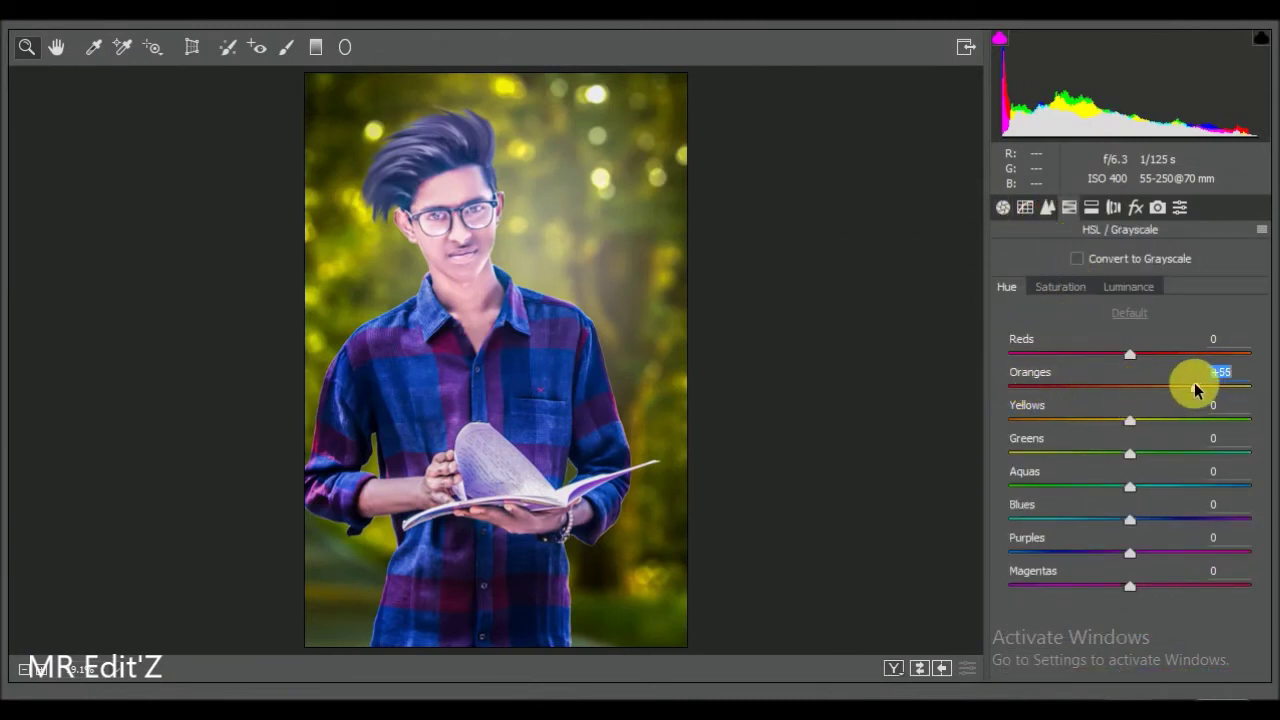
click(1134, 690)
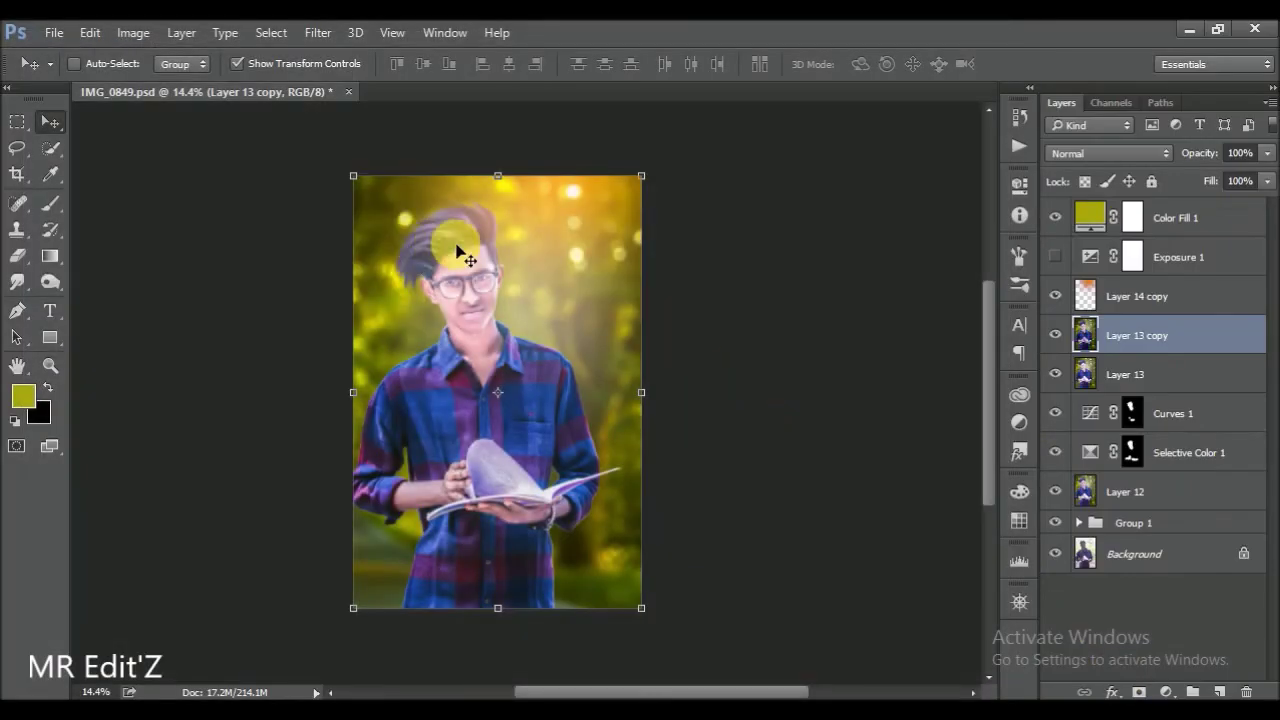
scroll(478, 290, up, 2)
scroll(480, 290, up, 2)
scroll(533, 350, down, 1)
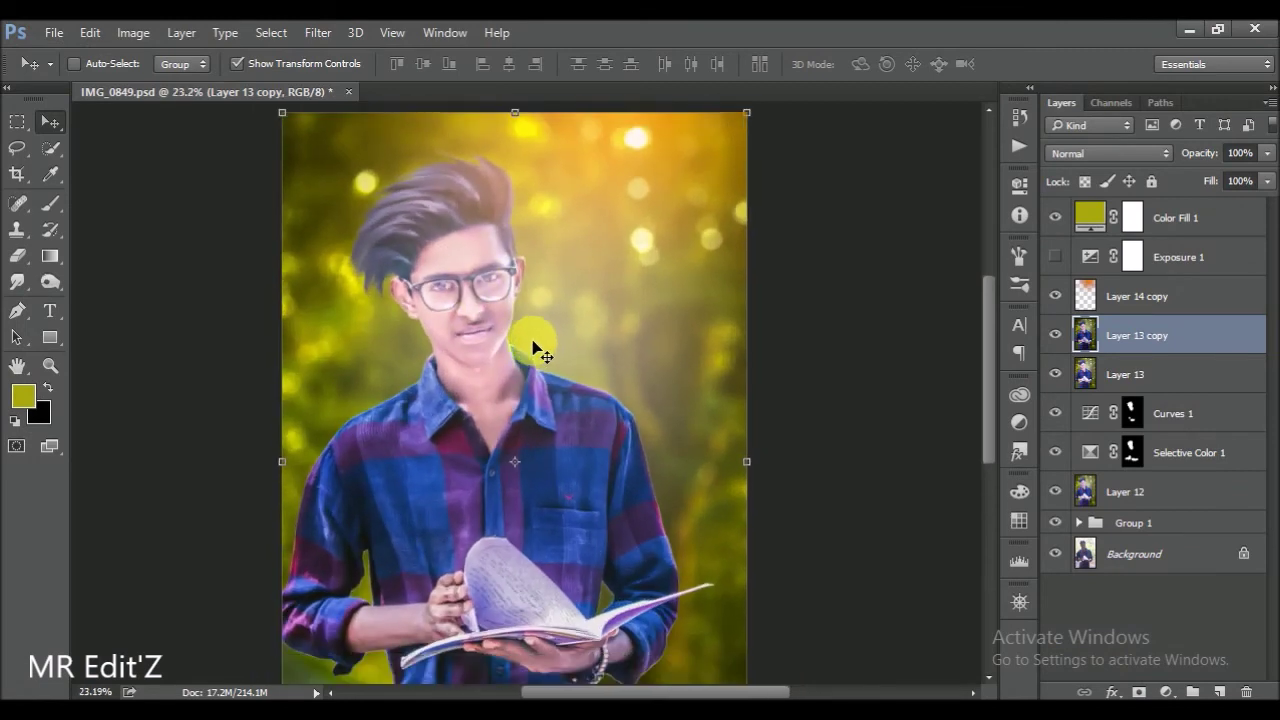
click(1166, 692)
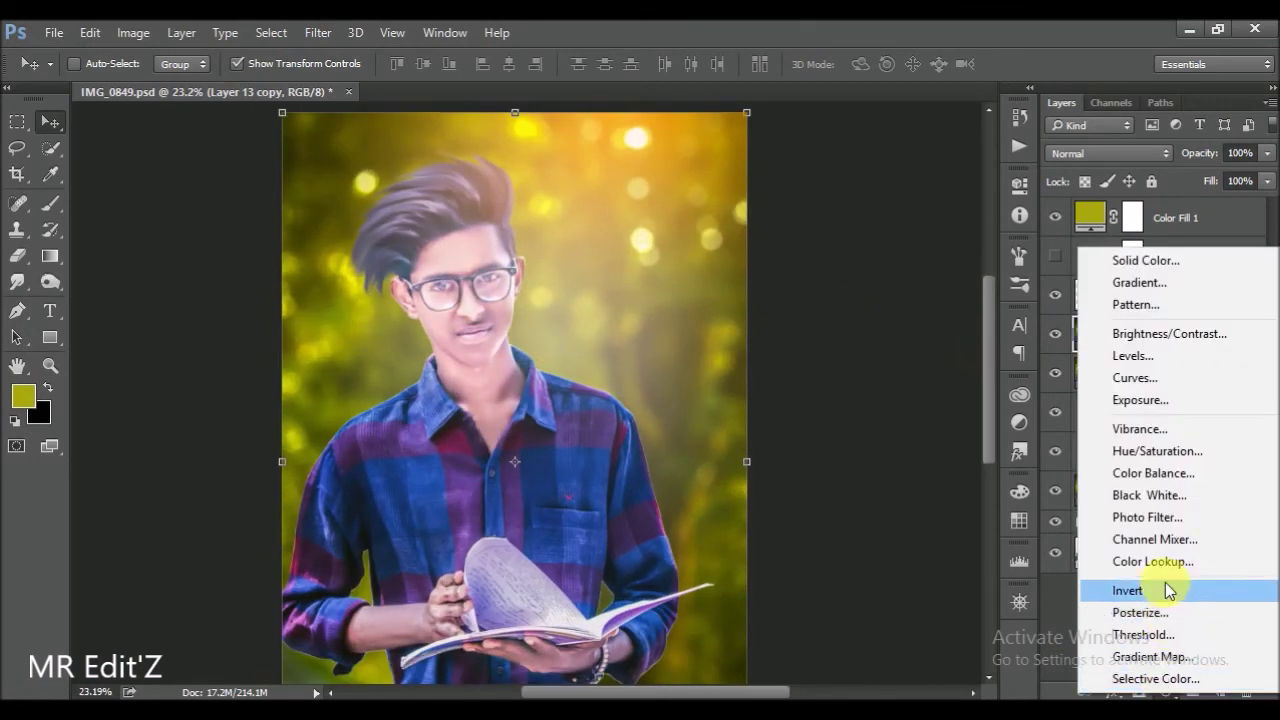
- Add a Color Balance layer pushing midtones and shadows toward green, highlights slightly toward yellow
click(1155, 474)
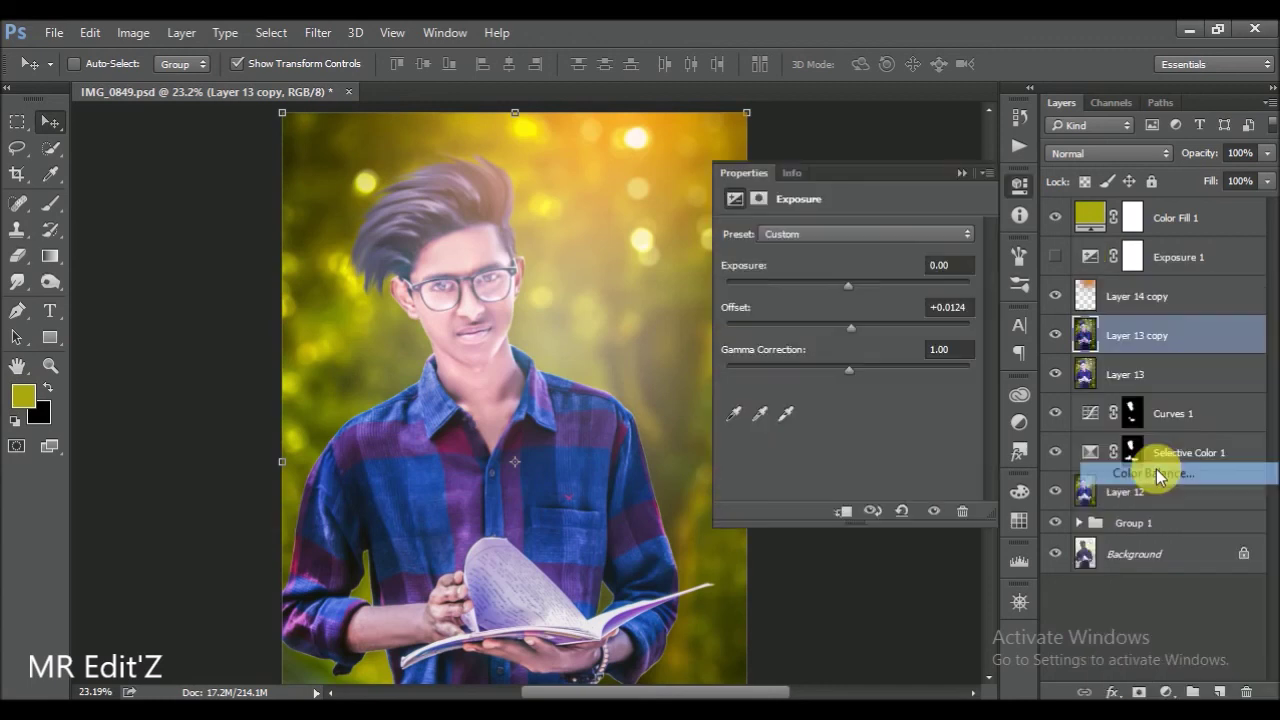
mouse_move(799, 281)
mouse_down()
mouse_move(843, 312)
mouse_move(816, 350)
mouse_move(797, 351)
mouse_up()
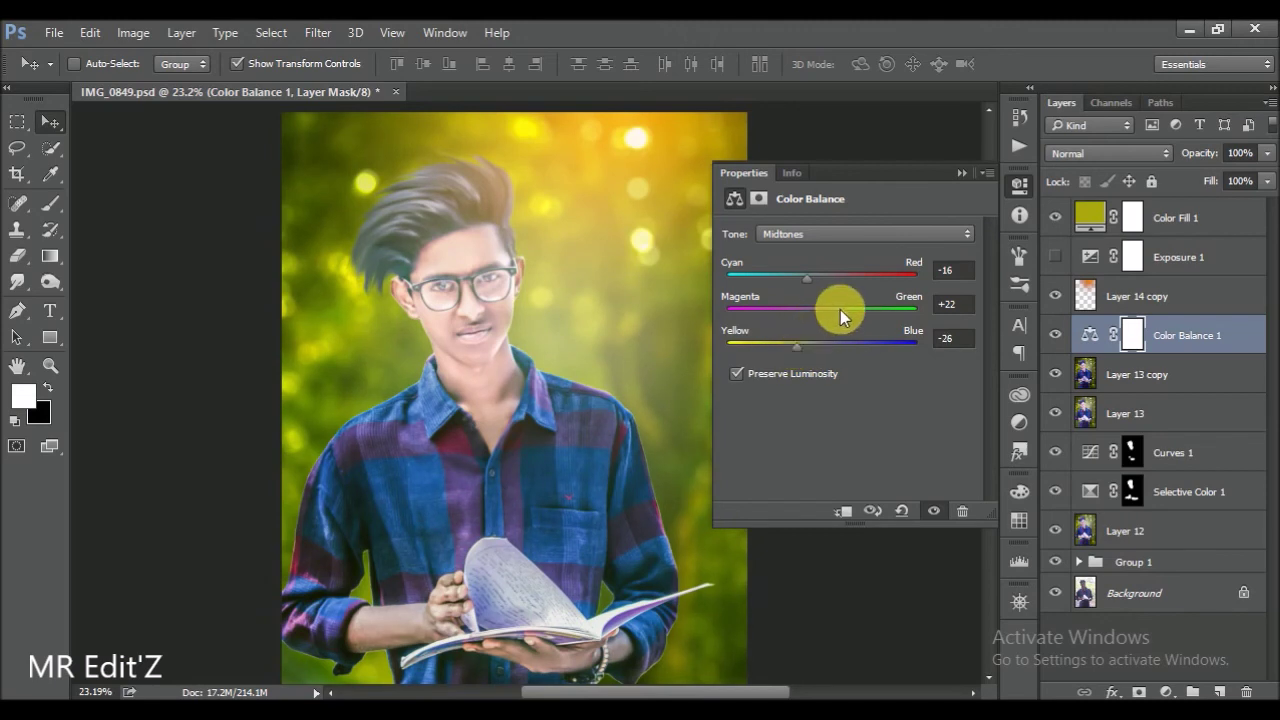
drag(836, 315, 844, 284)
click(808, 234)
click(810, 252)
mouse_move(821, 312)
mouse_down()
mouse_move(833, 313)
mouse_move(837, 353)
mouse_move(820, 346)
mouse_up()
click(814, 235)
click(807, 277)
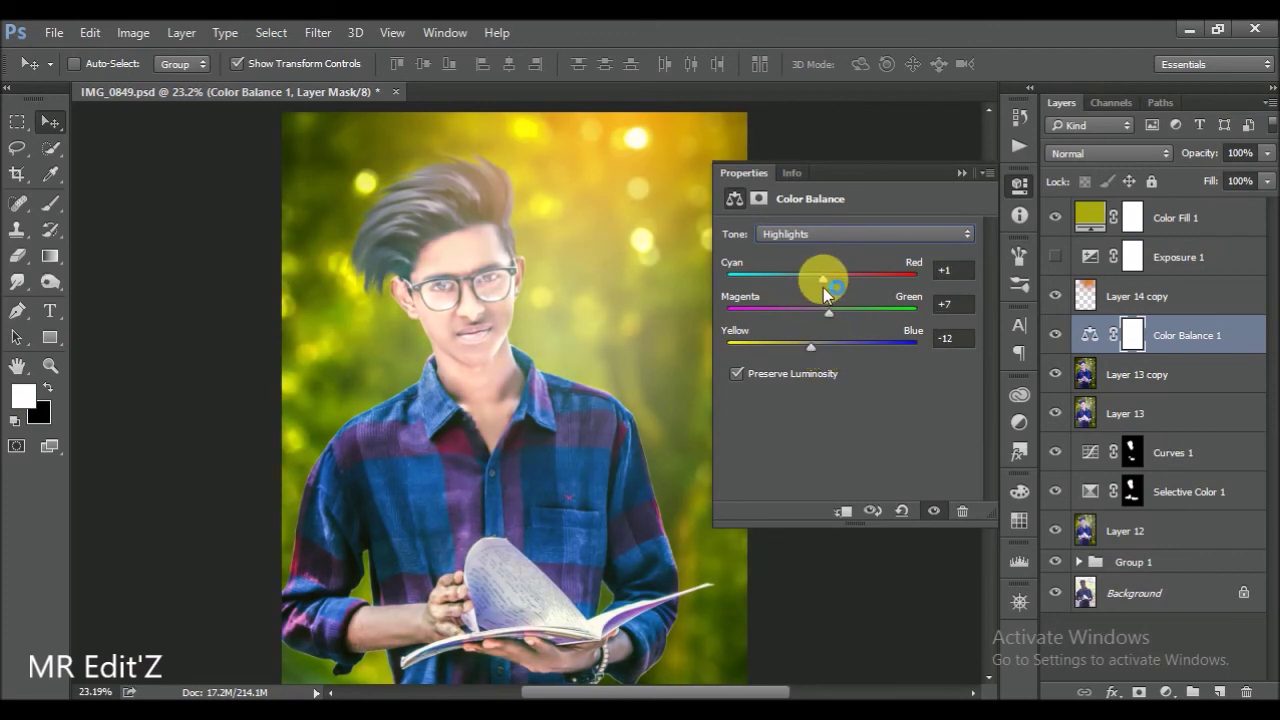
drag(814, 280, 822, 282)
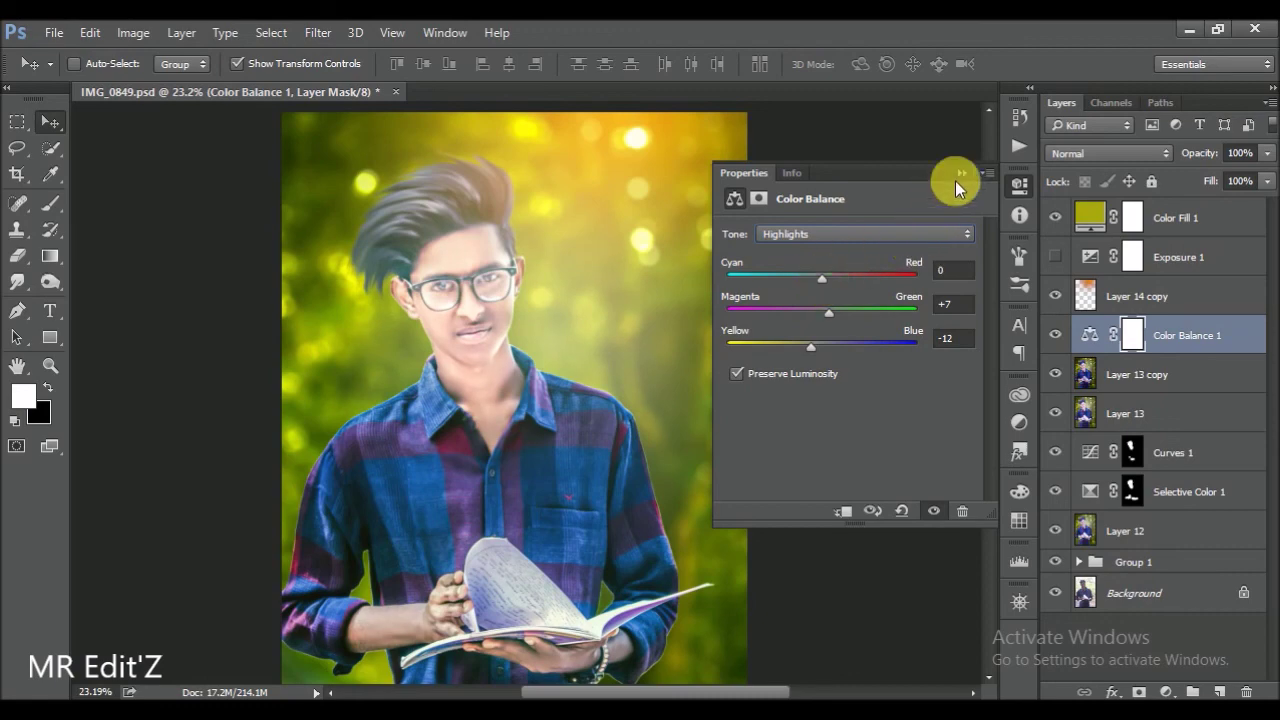
- Toggle Color Balance 1 off and on to compare, then save the document
click(958, 176)
scroll(663, 288, down, 2)
click(1062, 340)
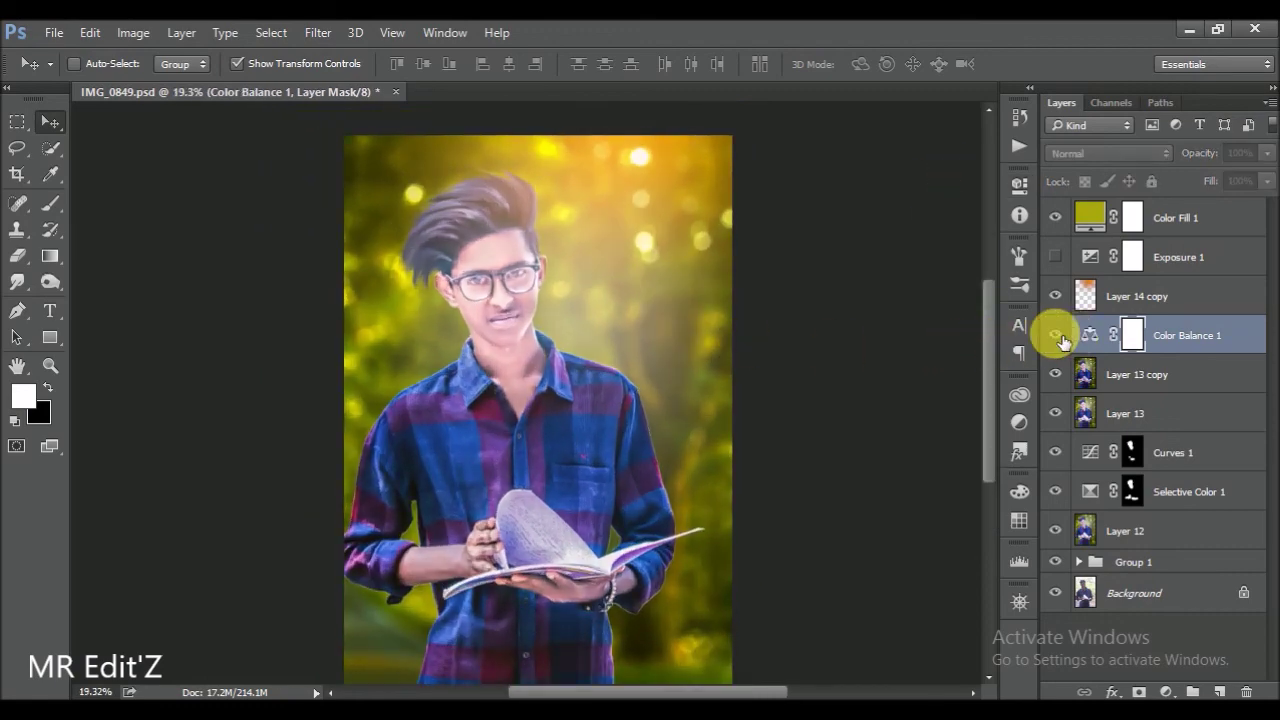
click(1062, 340)
scroll(600, 402, down, 2)
key(ctrl+s)
scroll(615, 408, up, 1)
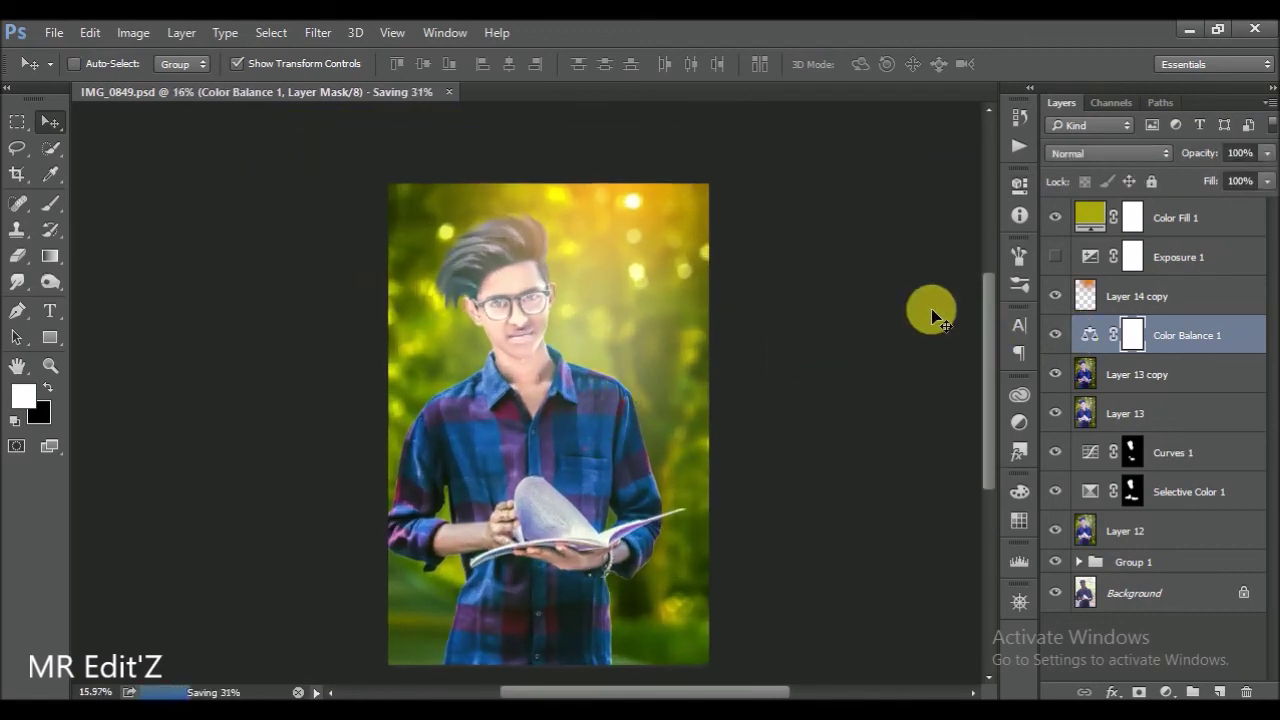
- Compare Exposure 1 on and off, then delete the Exposure 1 layer
click(1085, 293)
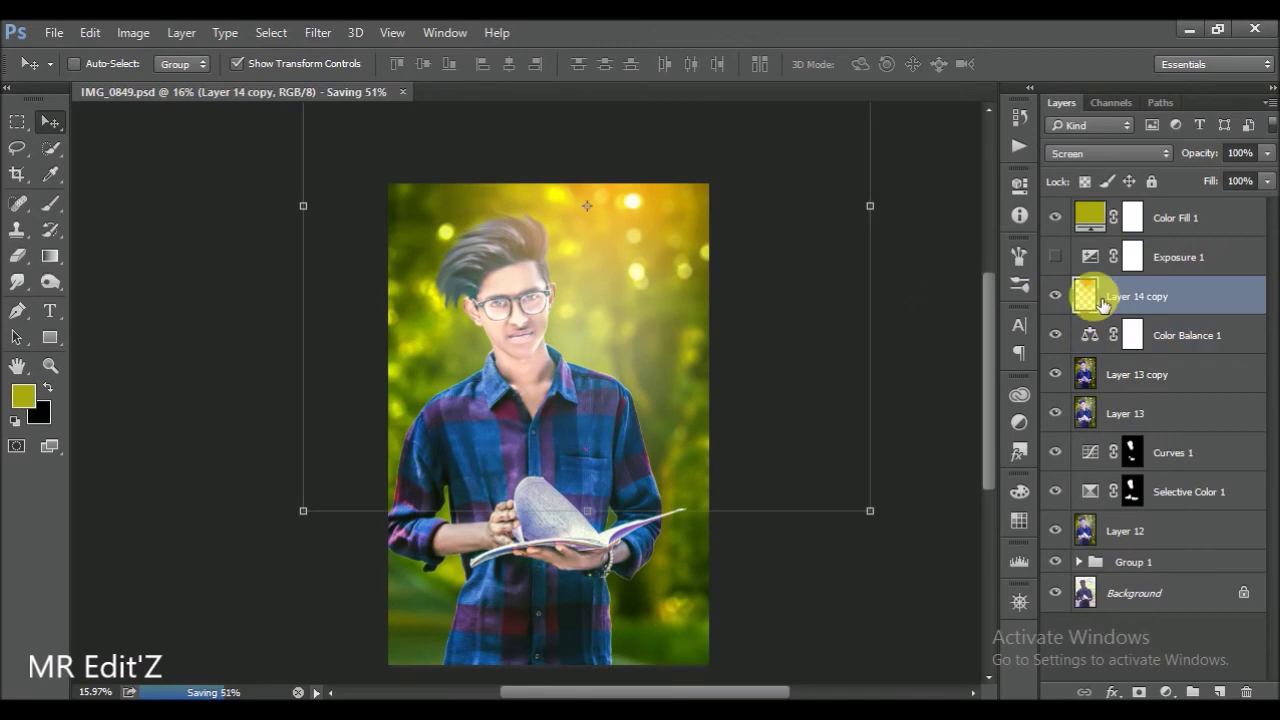
click(1062, 262)
click(1051, 268)
click(1051, 268)
click(1051, 268)
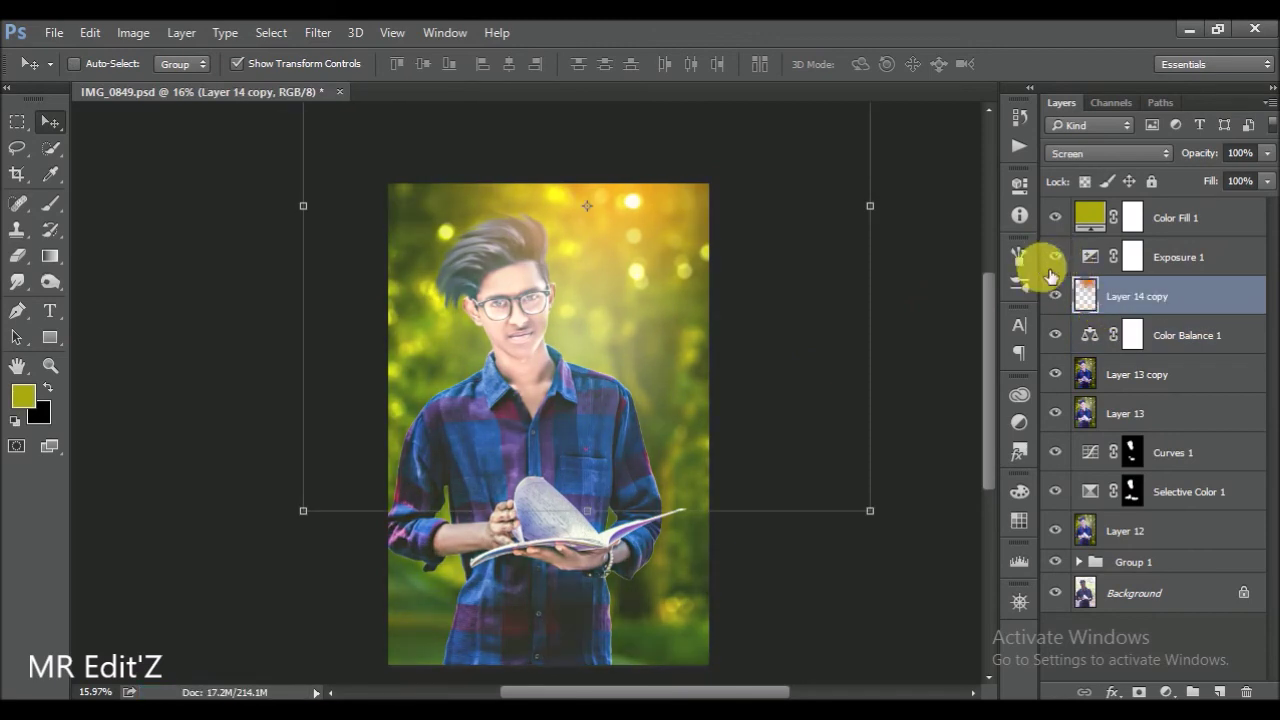
click(1055, 257)
drag(1190, 257, 1195, 545)
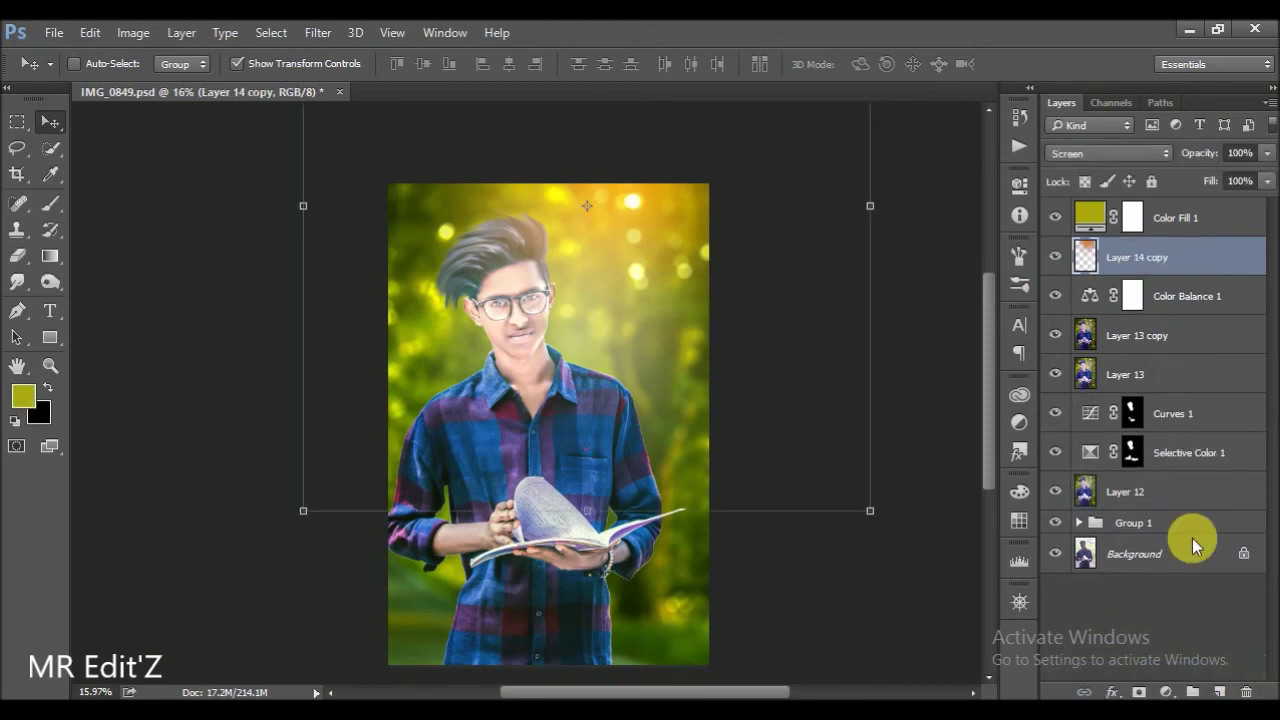
- Move Layer 14 copy to the top of the stack, reposition and slightly enlarge it
click(1055, 257)
click(1055, 257)
drag(1140, 257, 1150, 214)
mouse_move(521, 447)
mouse_down()
mouse_move(585, 508)
mouse_move(665, 530)
mouse_up()
key(ctrl+t)
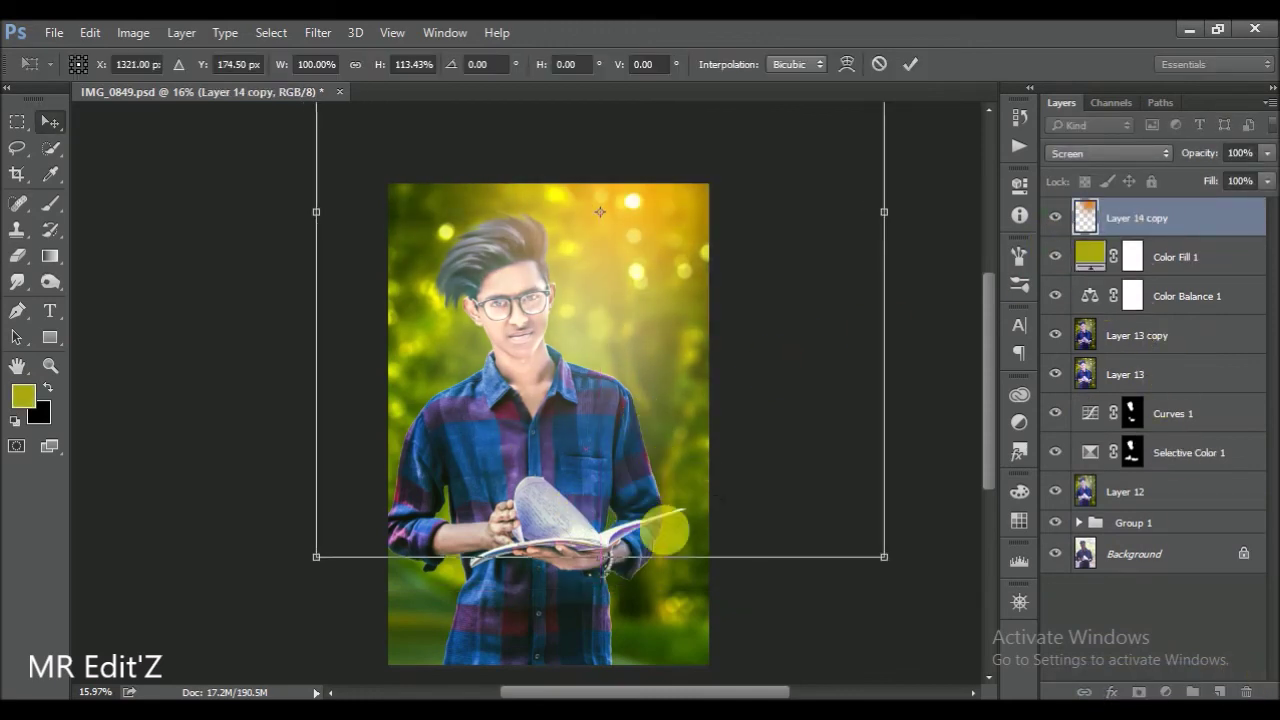
key(Return)
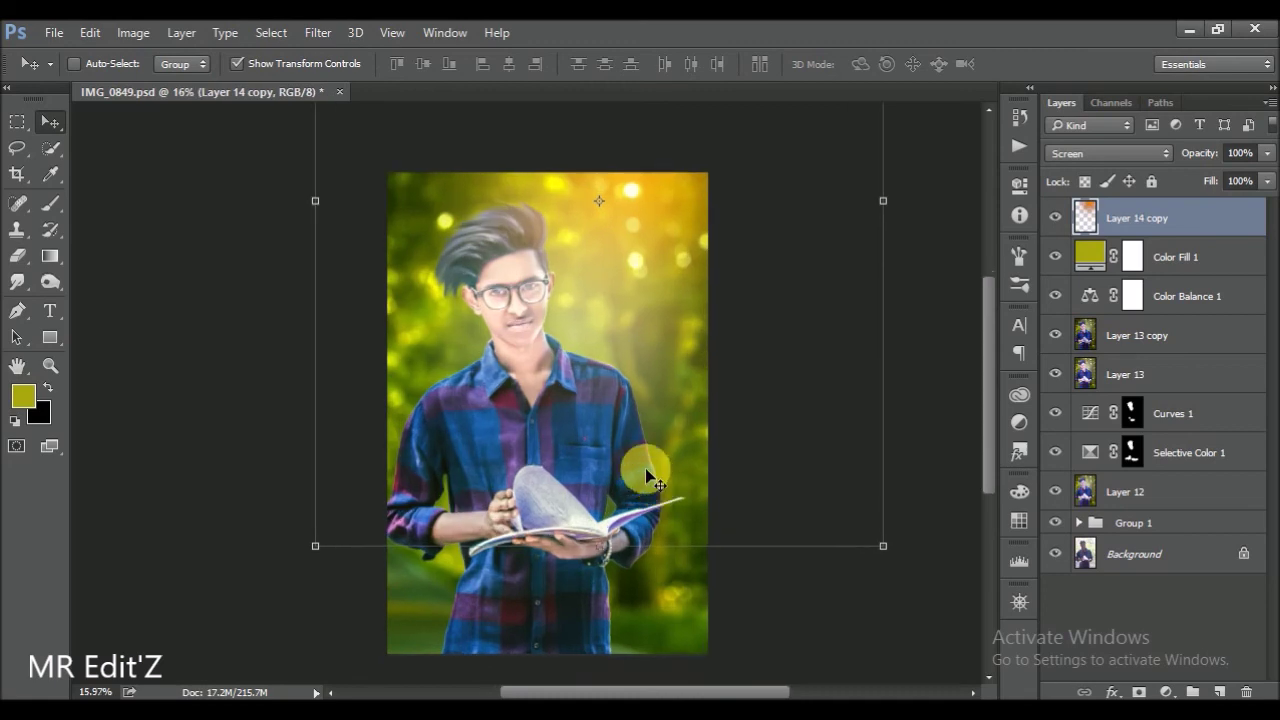
- Select the Layer 13 copy photo layer and save the document
click(1135, 338)
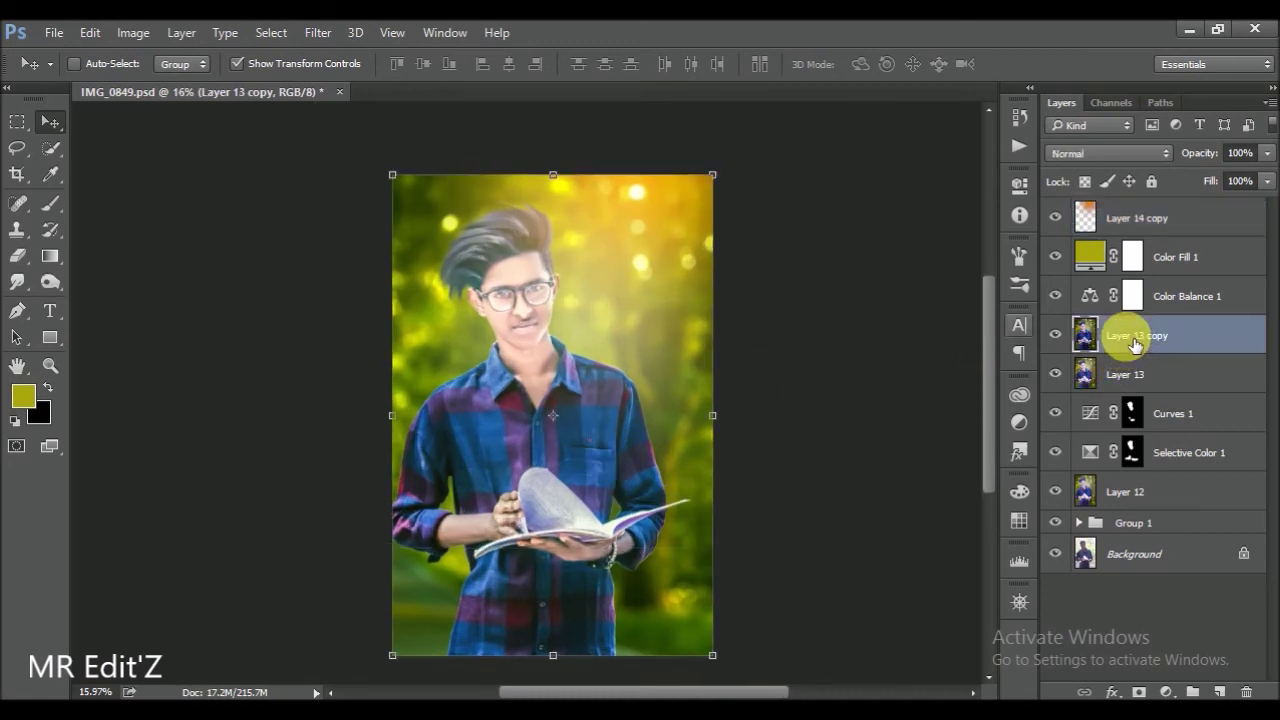
key(ctrl+s)
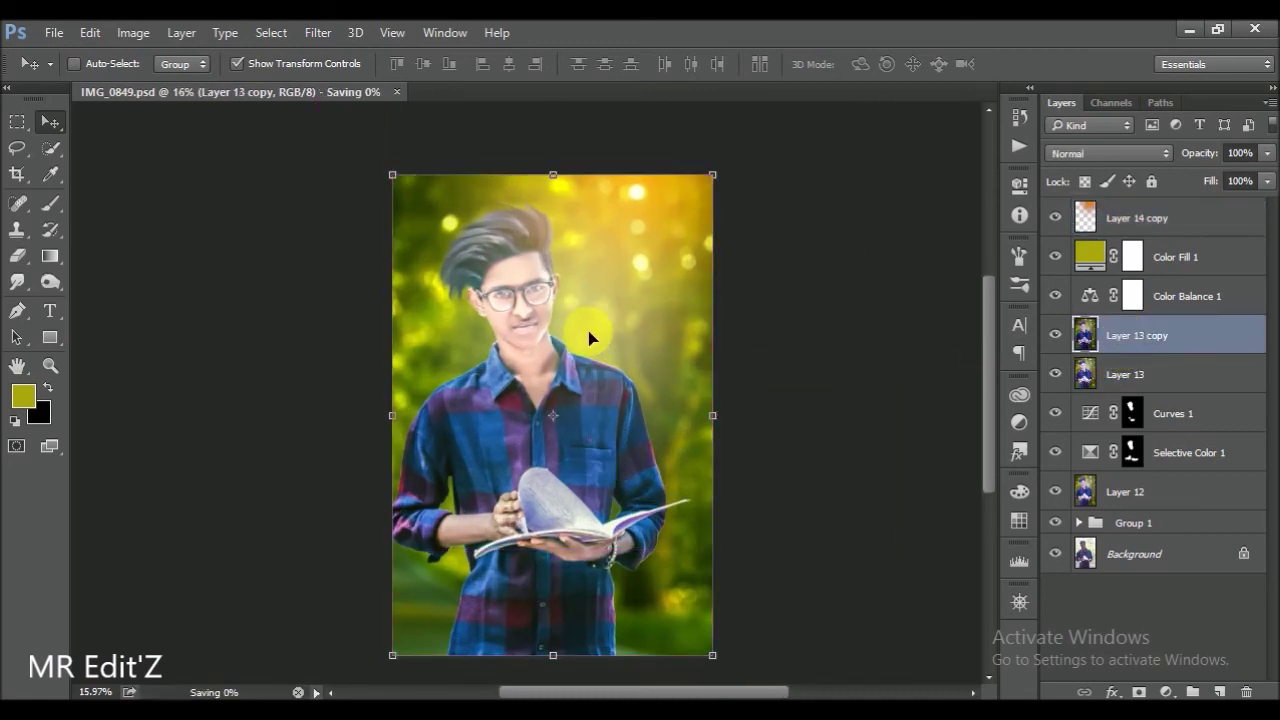
click(318, 32)
- Draw a Camera Raw radial filter around the boy with Exposure -1.00 and contrast near zero
click(368, 150)
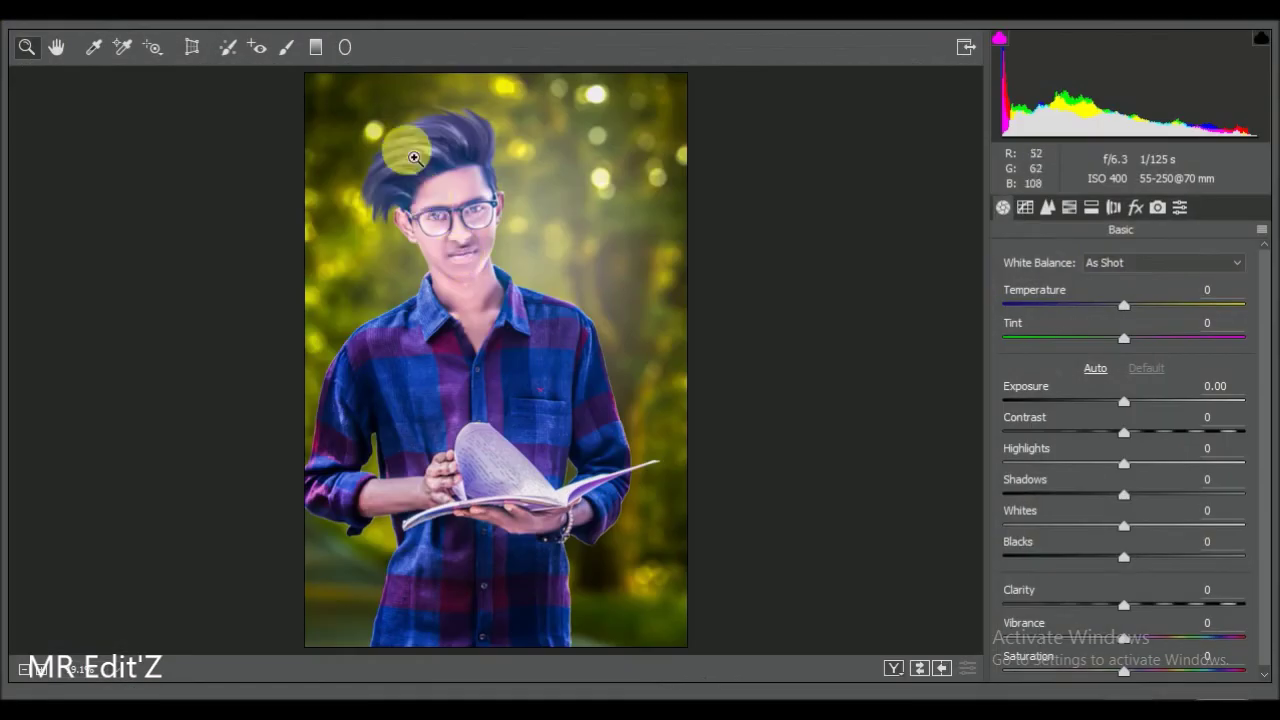
key(j)
drag(509, 314, 686, 575)
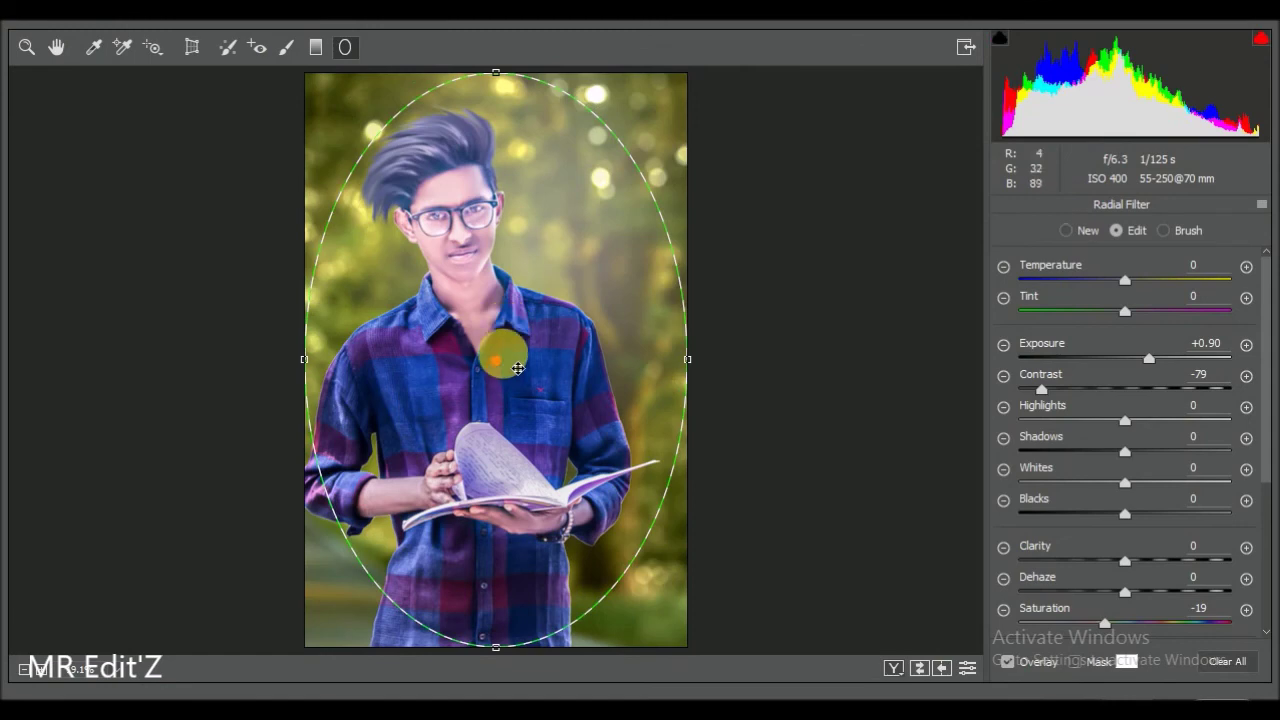
drag(1148, 358, 1094, 358)
drag(1041, 390, 1127, 392)
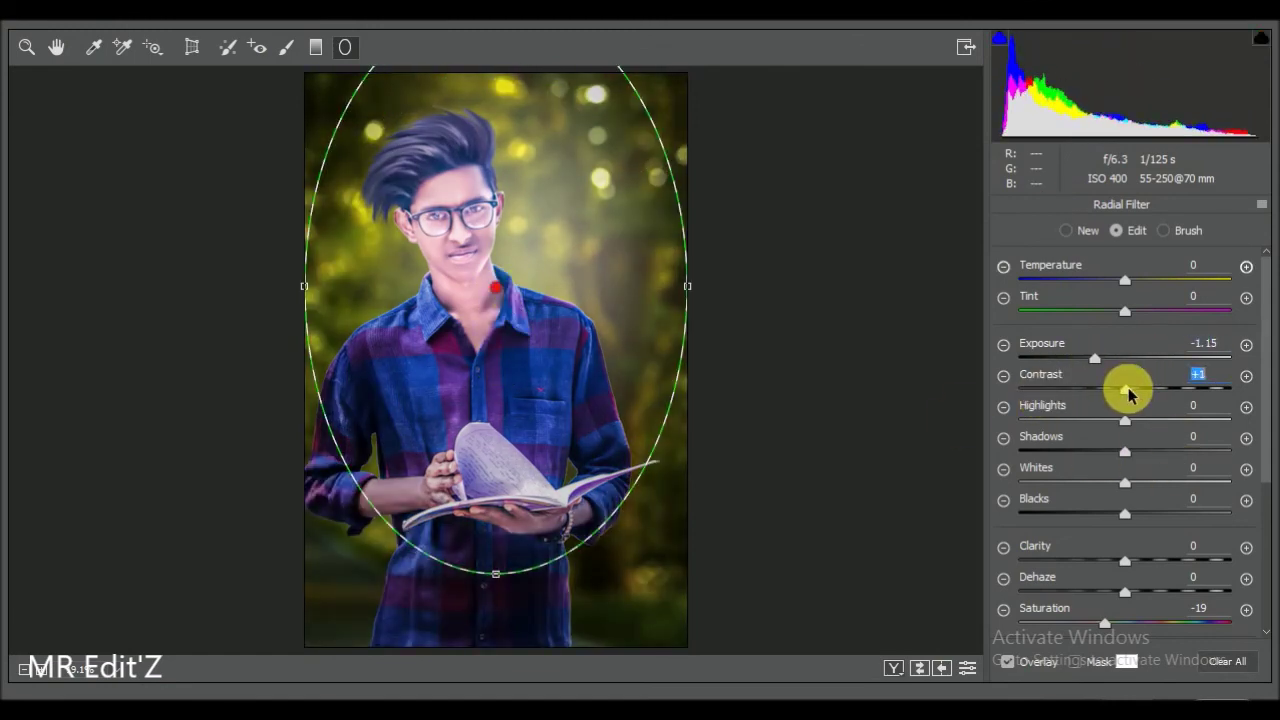
- Widen and heighten the vignette ellipse, confirm the Camera Raw filter, and save
drag(709, 300, 722, 294)
key(ctrl+minus)
drag(495, 76, 497, 32)
drag(495, 302, 507, 294)
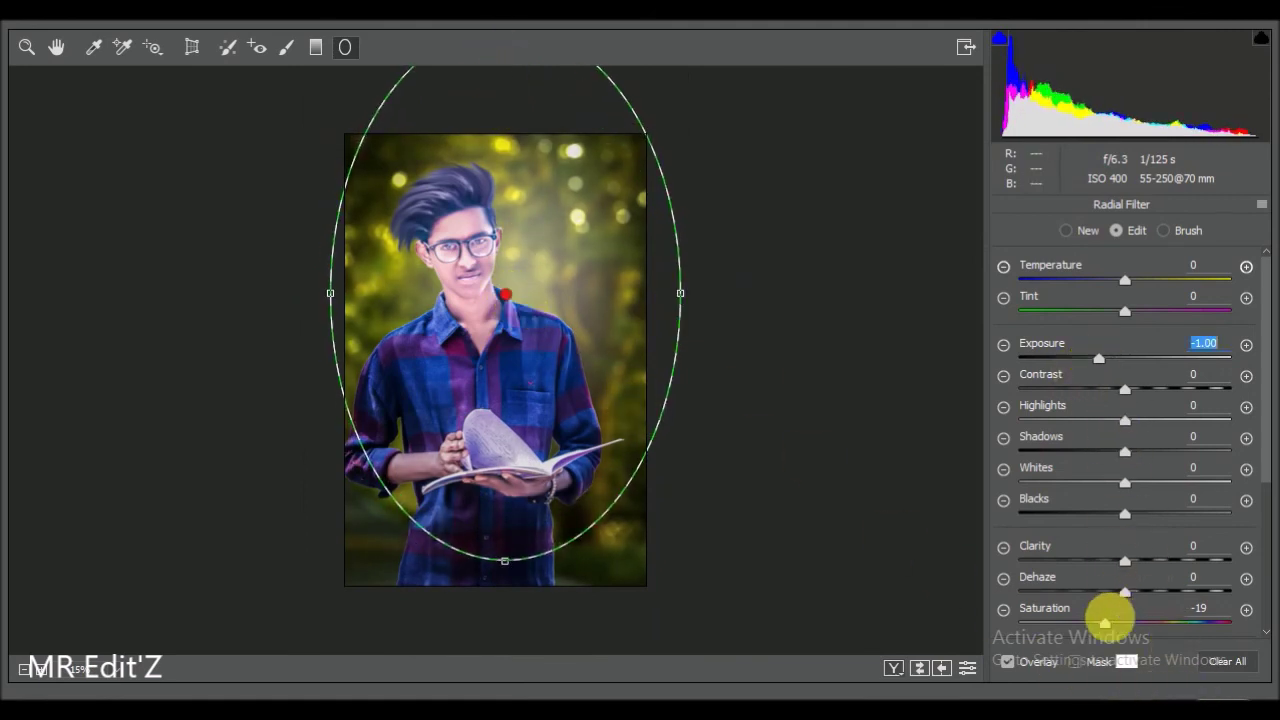
scroll(1223, 560, down, 3)
scroll(1223, 560, up, 3)
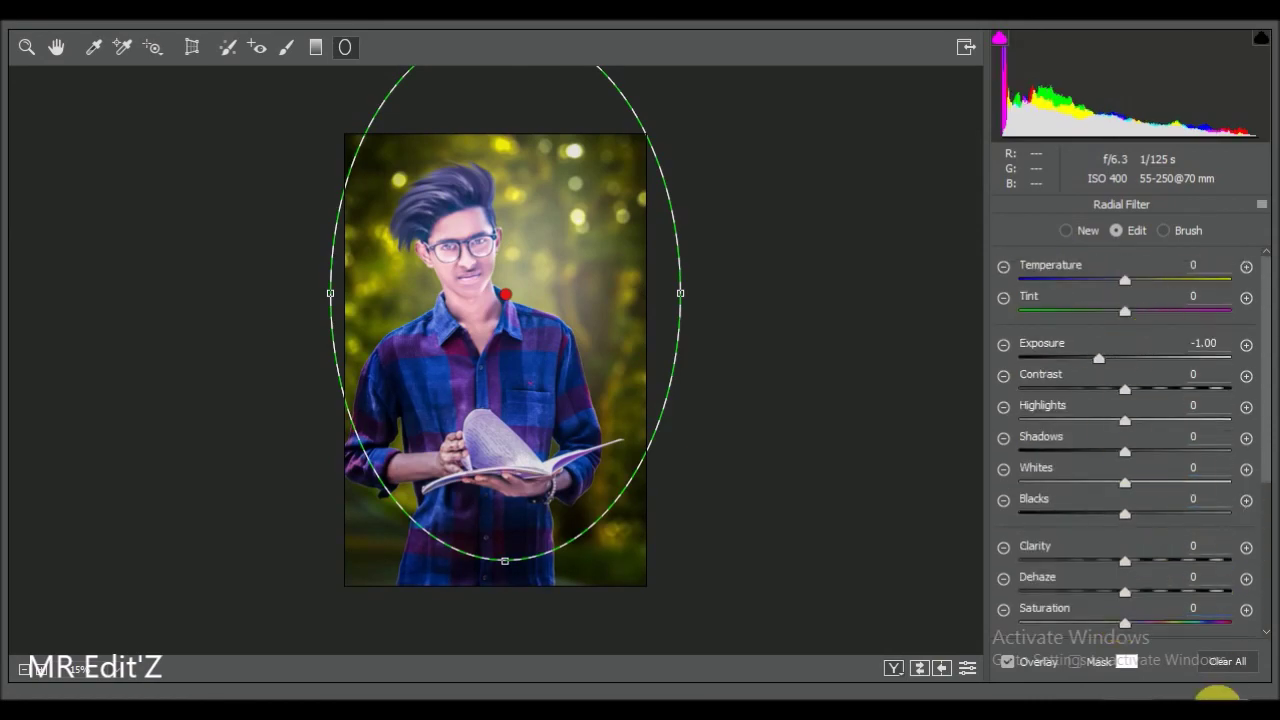
key(Return)
key(ctrl+s)
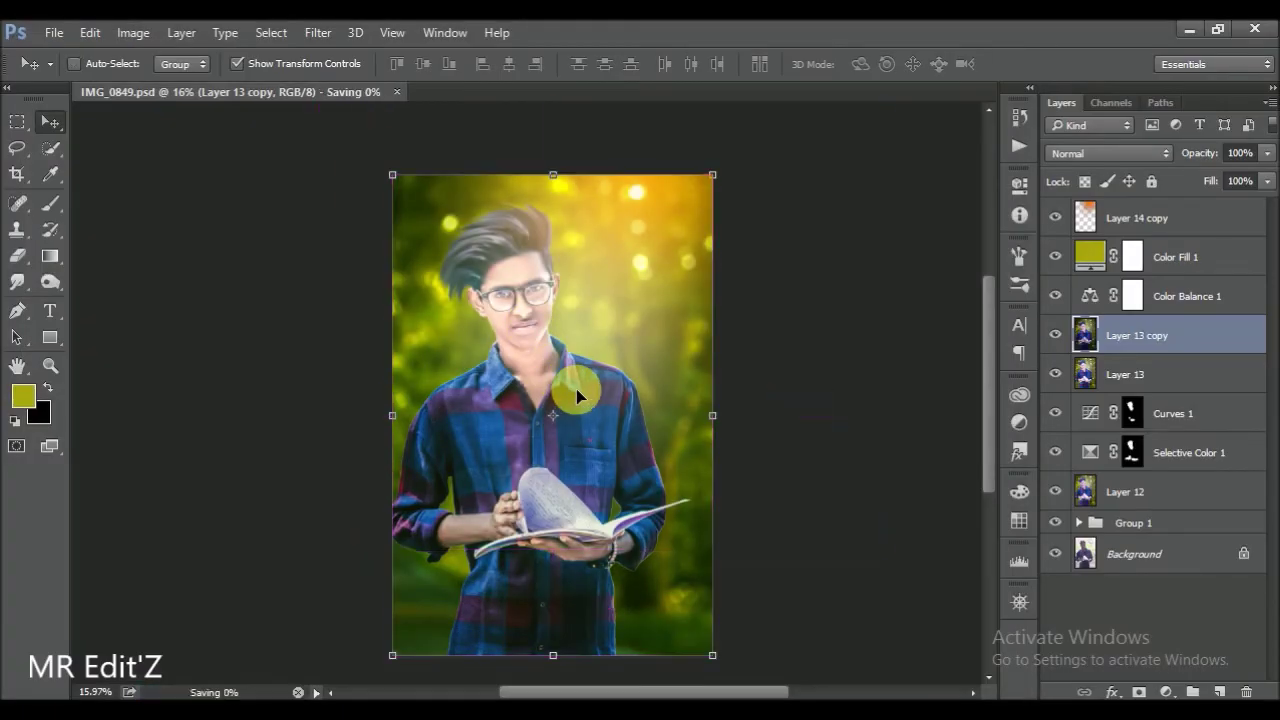
drag(618, 464, 563, 408)
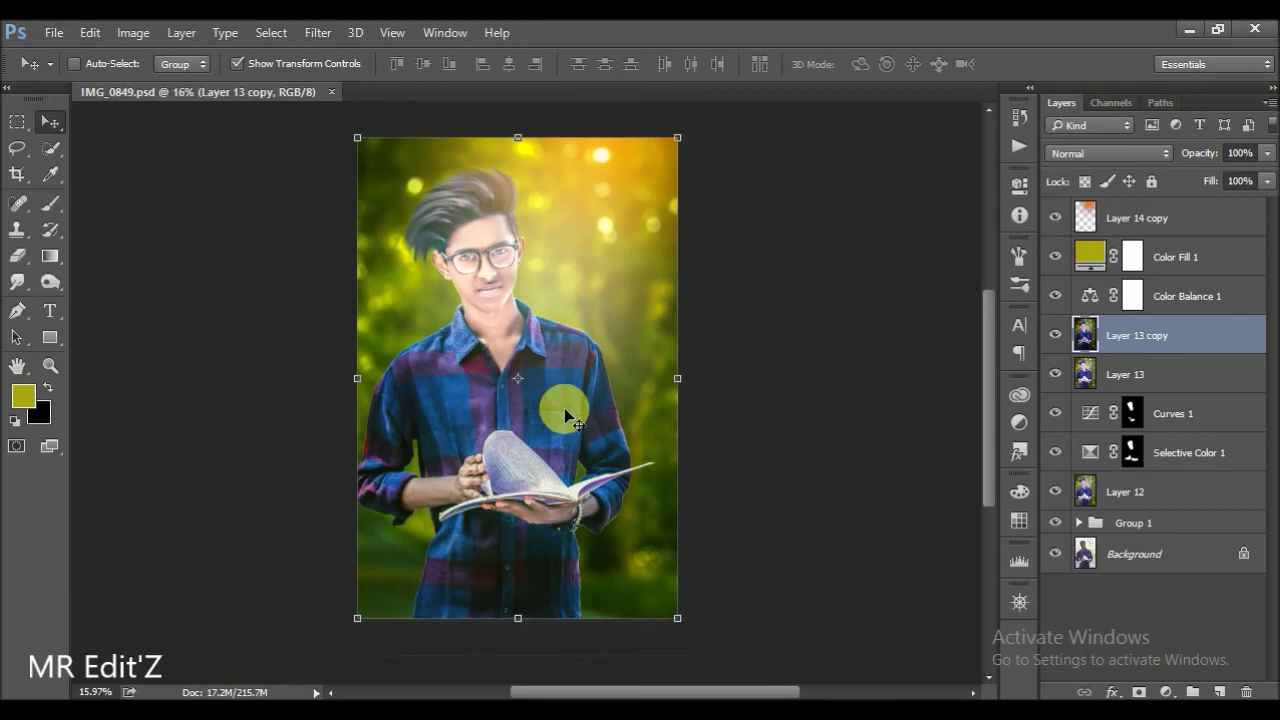
- Review the layer stack from Background to top, ending with Layer 14 copy selected
click(1019, 601)
click(1019, 601)
click(1164, 553)
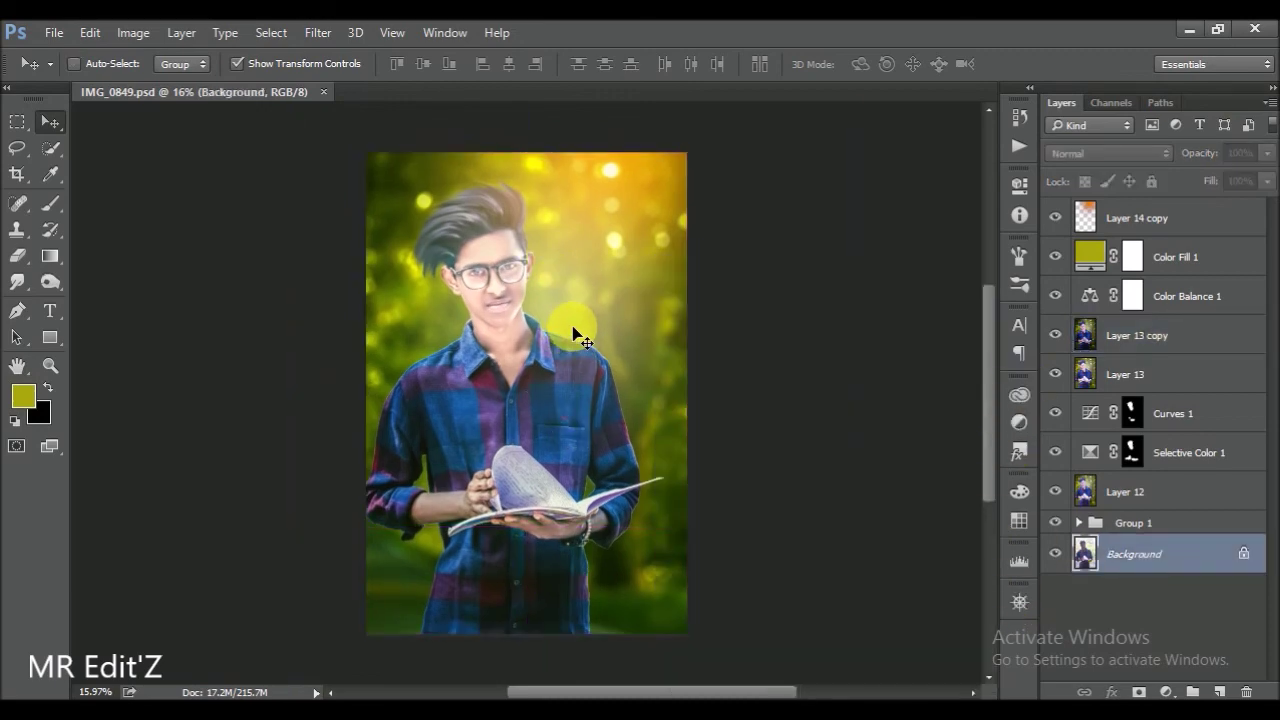
scroll(575, 335, up, 2)
scroll(570, 338, up, 2)
scroll(555, 344, up, 2)
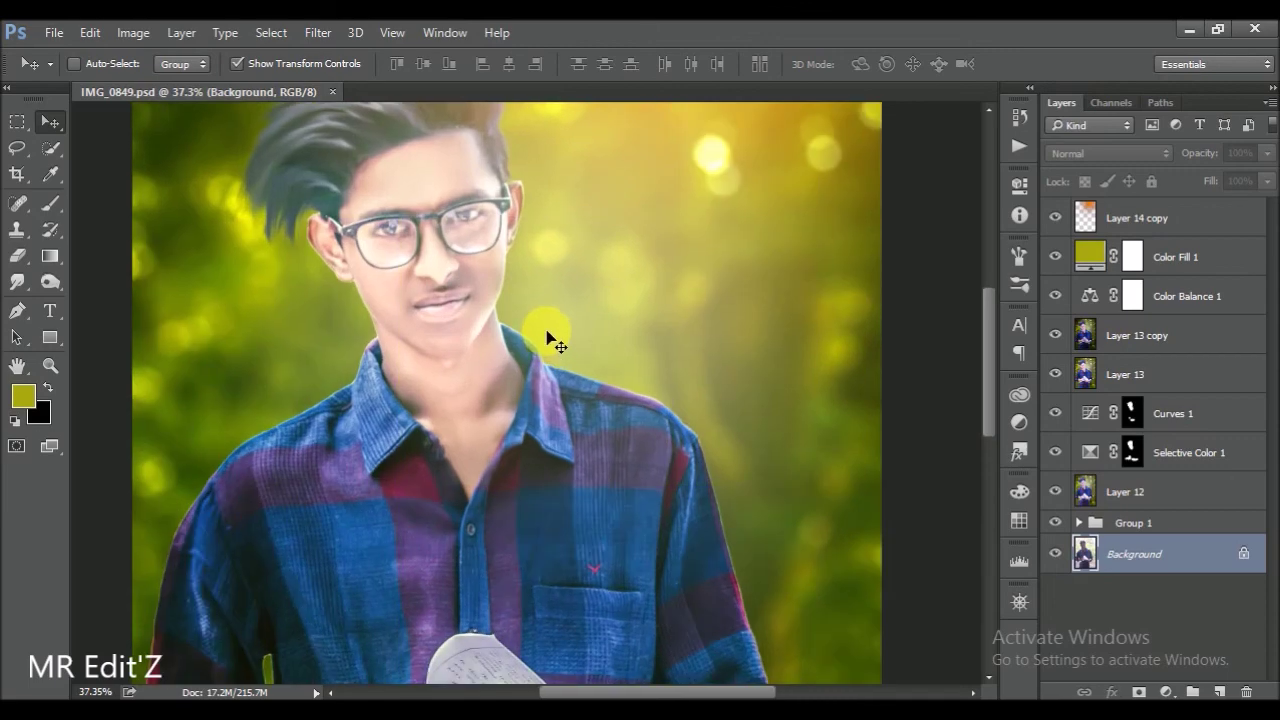
scroll(553, 342, down, 2)
scroll(545, 346, down, 2)
scroll(555, 345, down, 1)
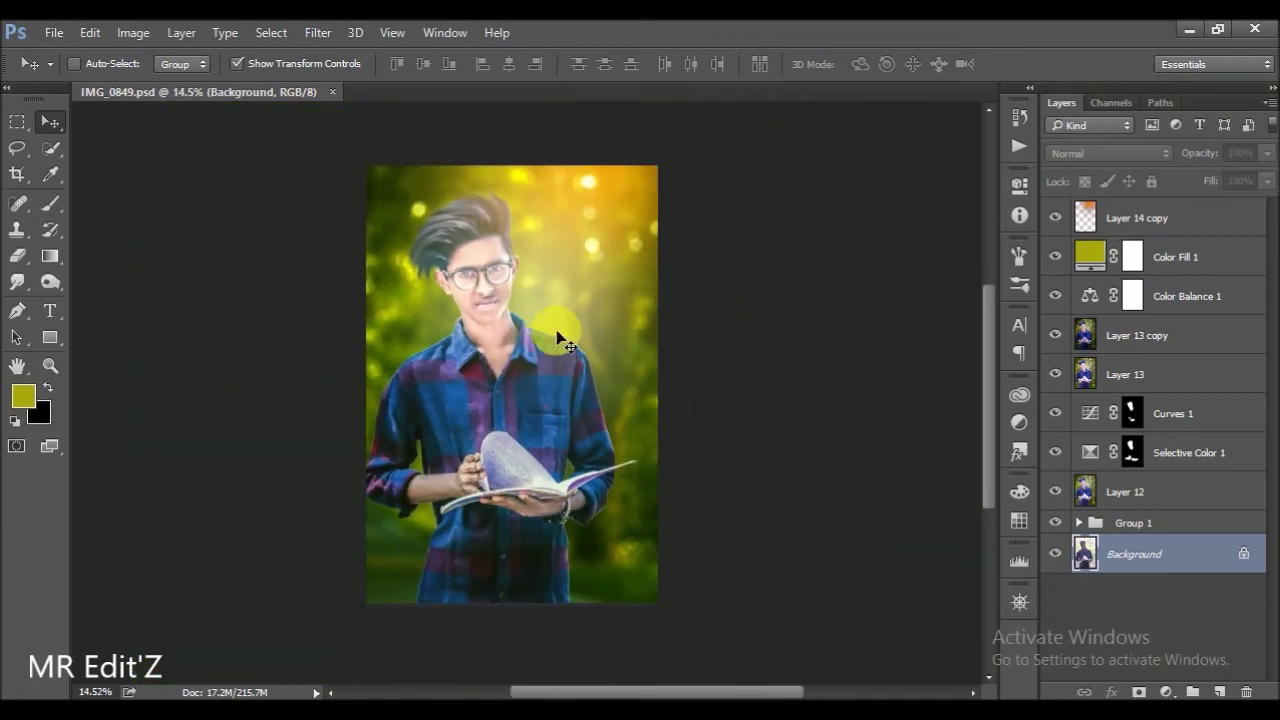
click(1180, 236)
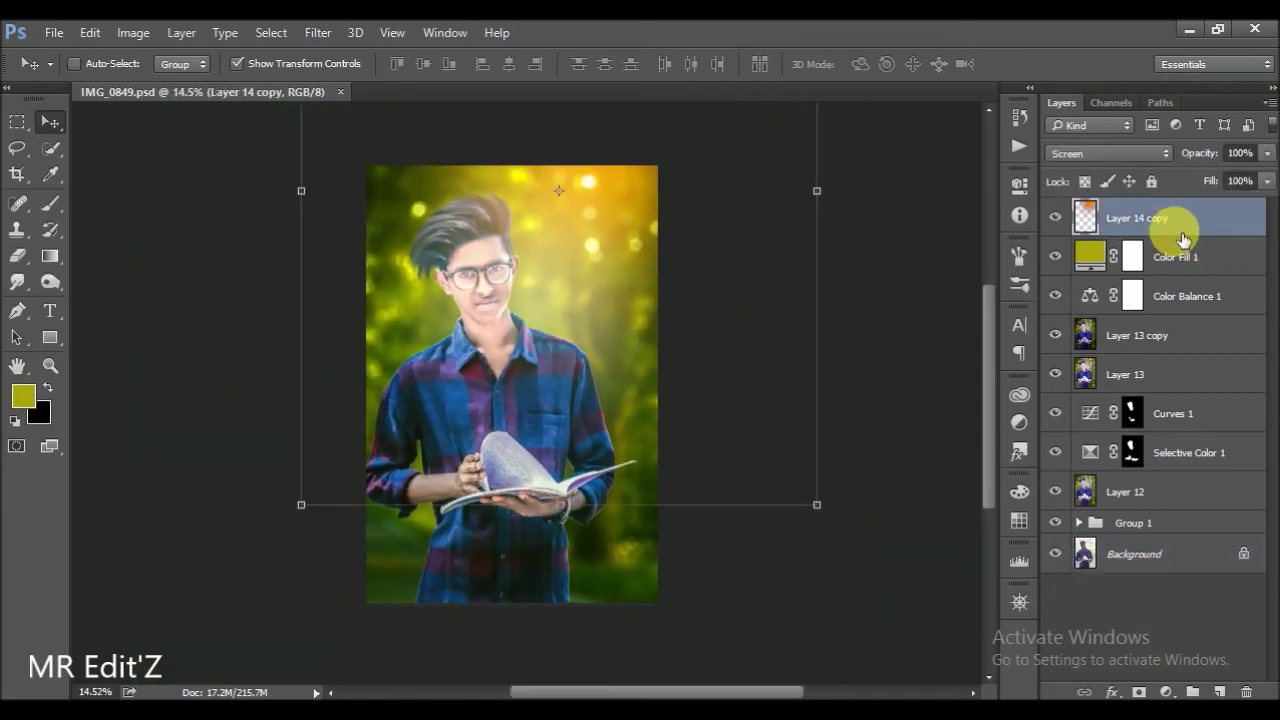
click(1168, 545)
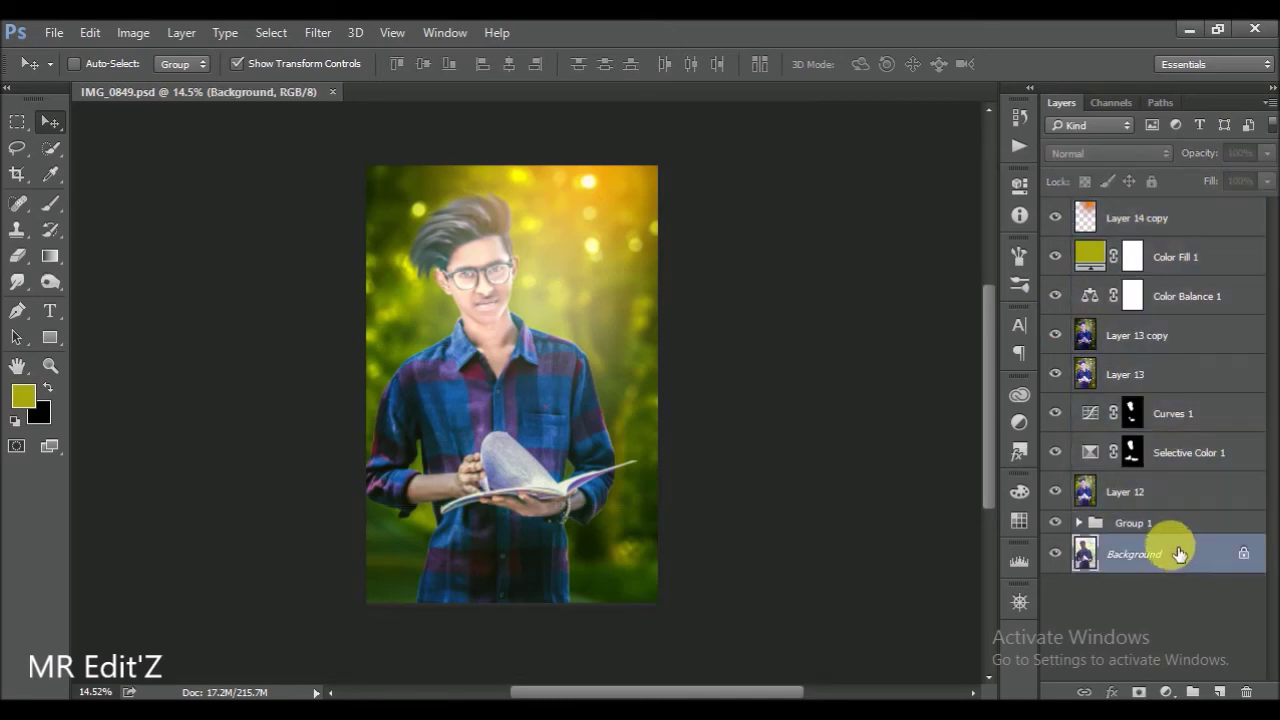
click(1158, 233)
- Flatten the image from the Layers panel menu, discarding hidden layers
click(1166, 692)
click(1166, 692)
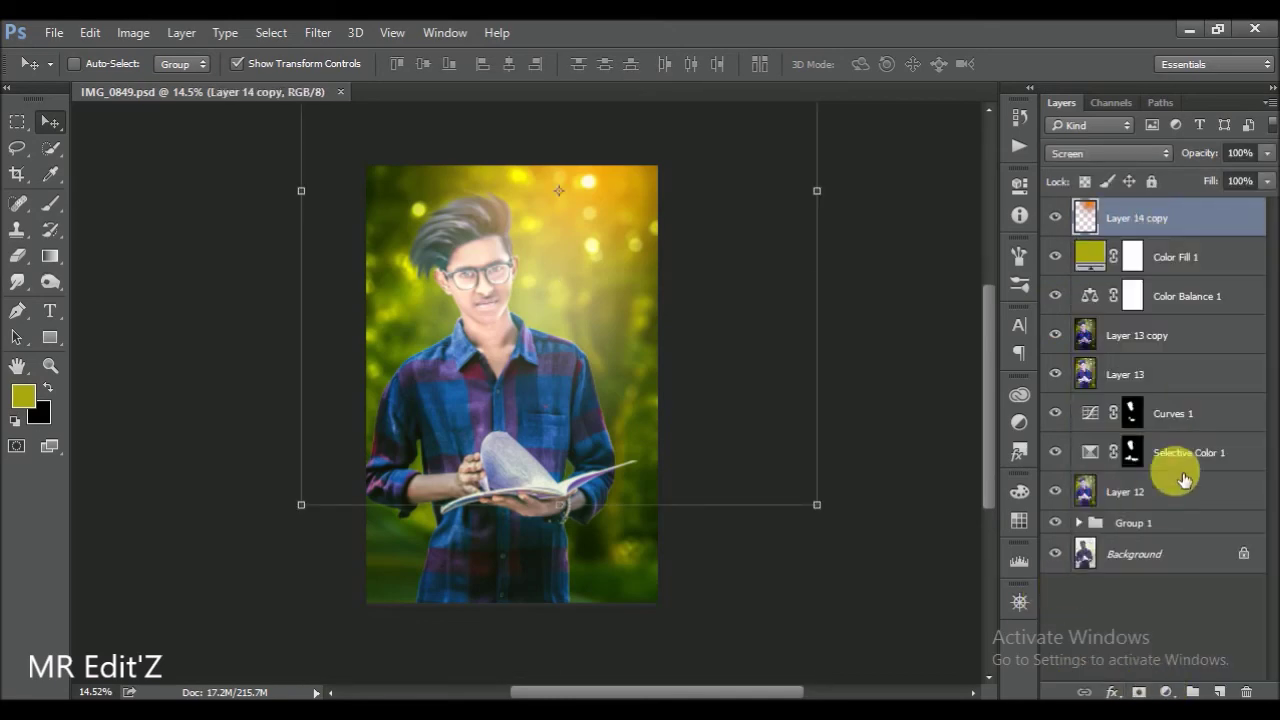
click(1269, 103)
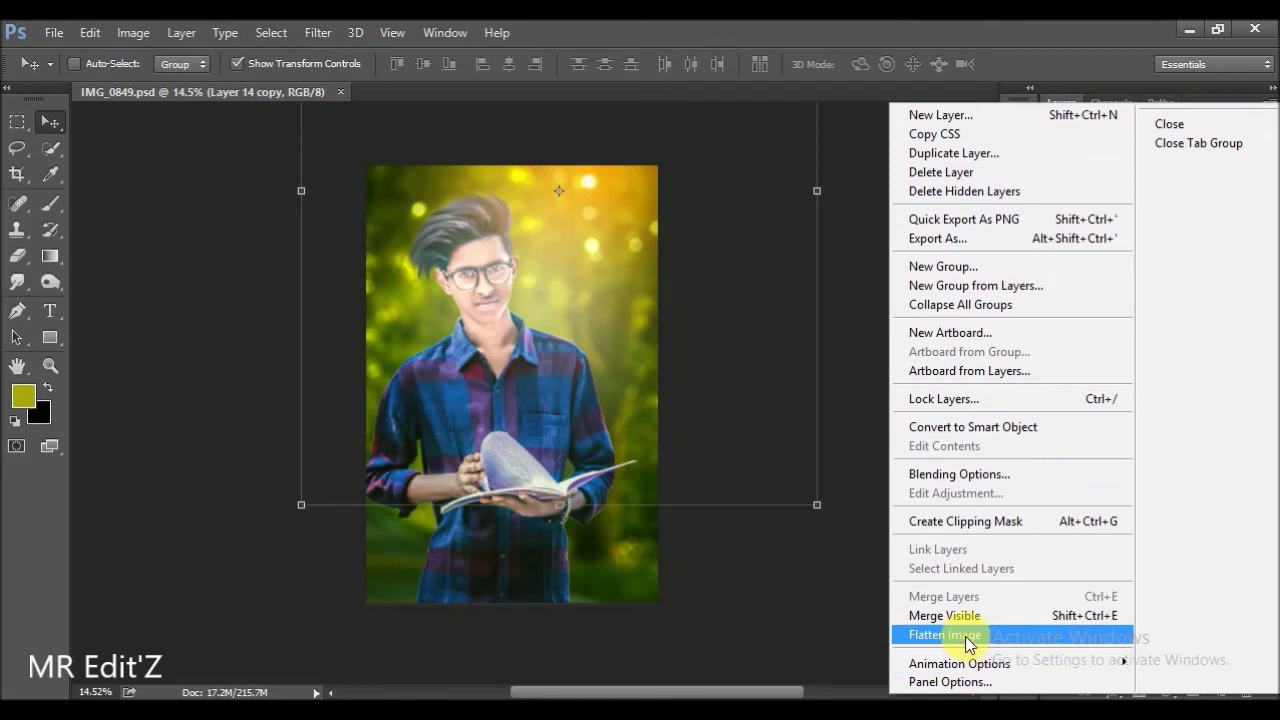
click(952, 627)
click(600, 298)
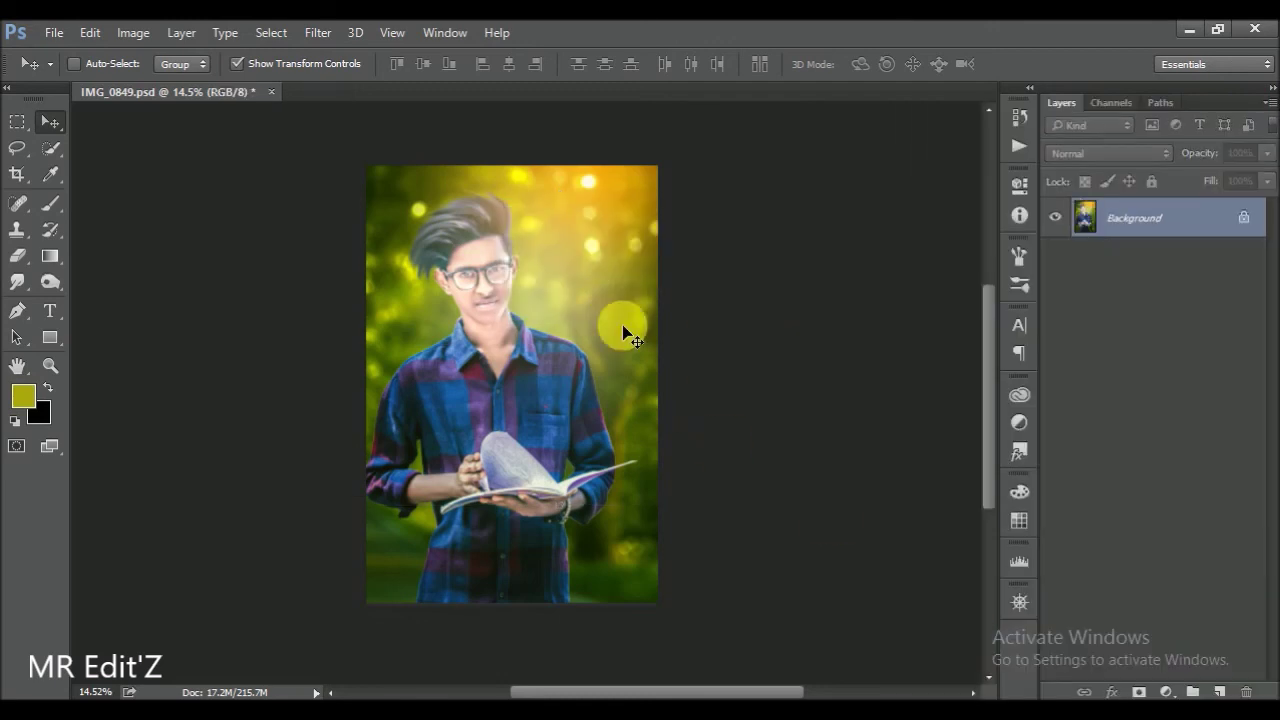